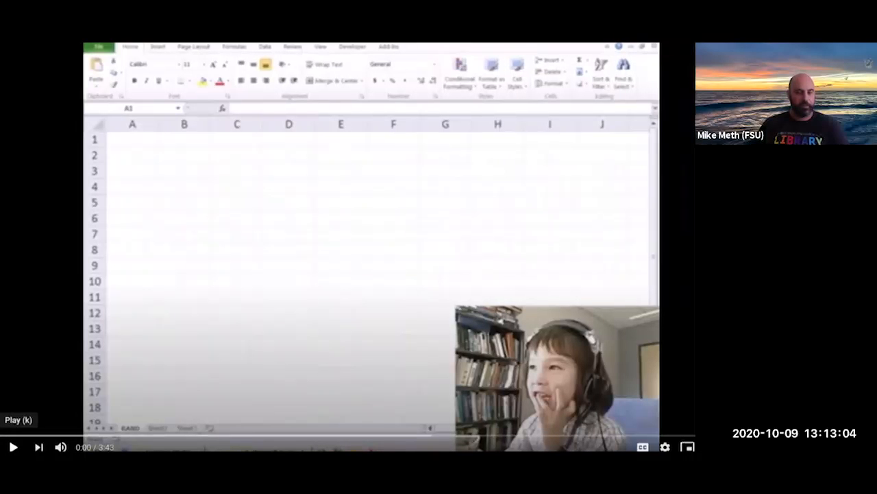
Step: Play the embedded Excel video
left_click(13, 446)
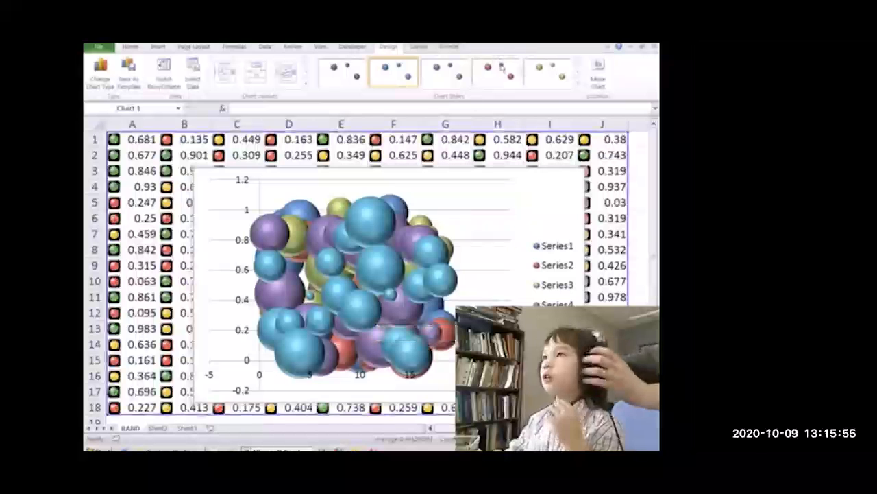
Step: Apply the dark-background style with blue-shaded bubbles to the bubble chart on the RAND sheet
left_click(583, 91)
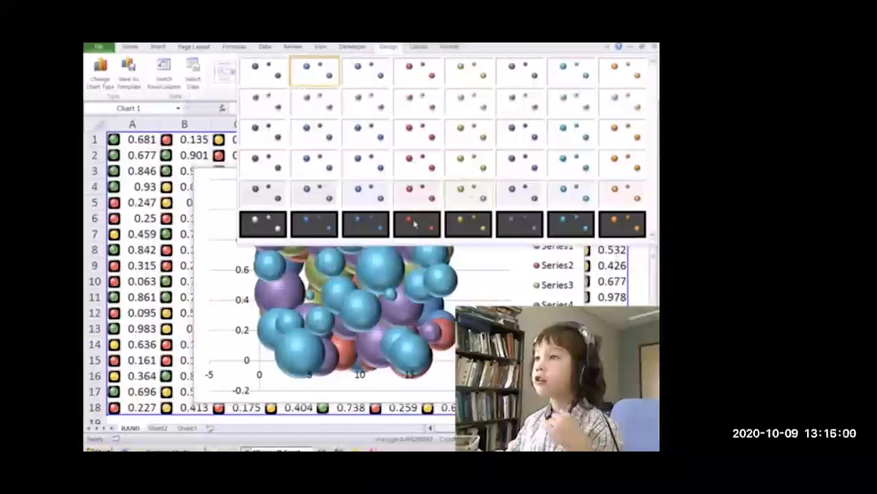
left_click(370, 229)
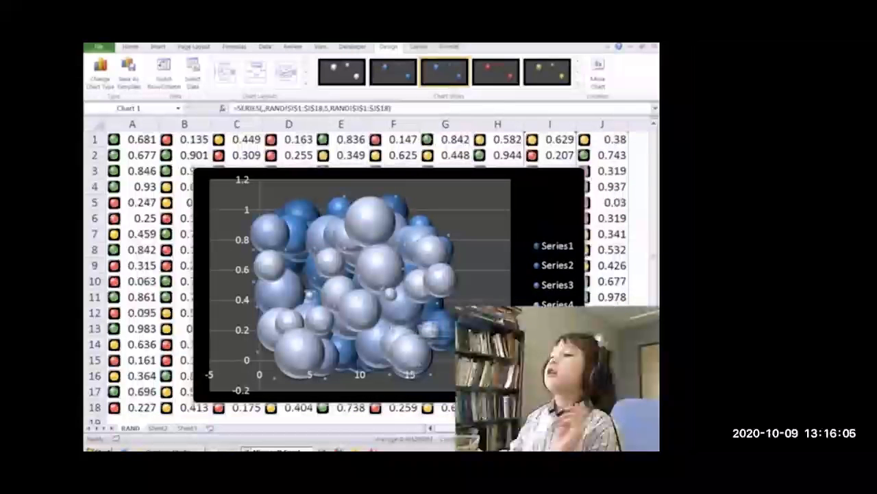
mouse_move(410, 348)
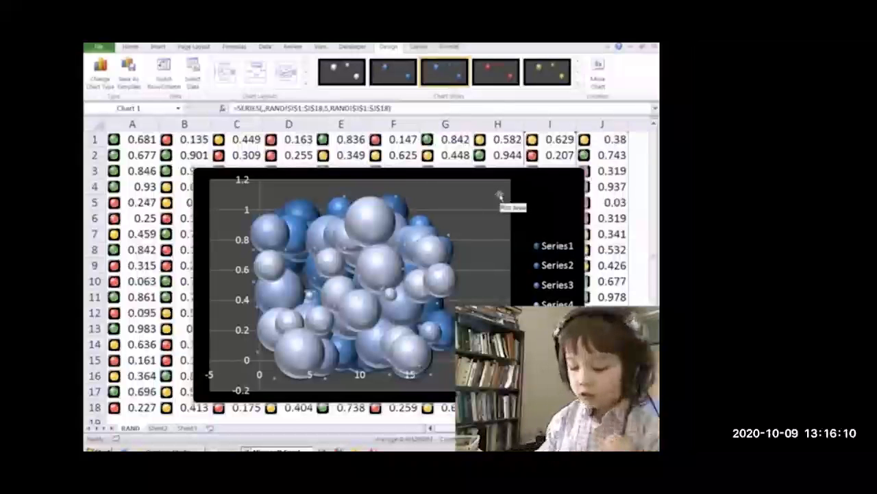
Step: Recalculate the RAND sheet repeatedly to regenerate the random numbers and redraw the bubble chart
key("F9")
key("F9")
key("F9")
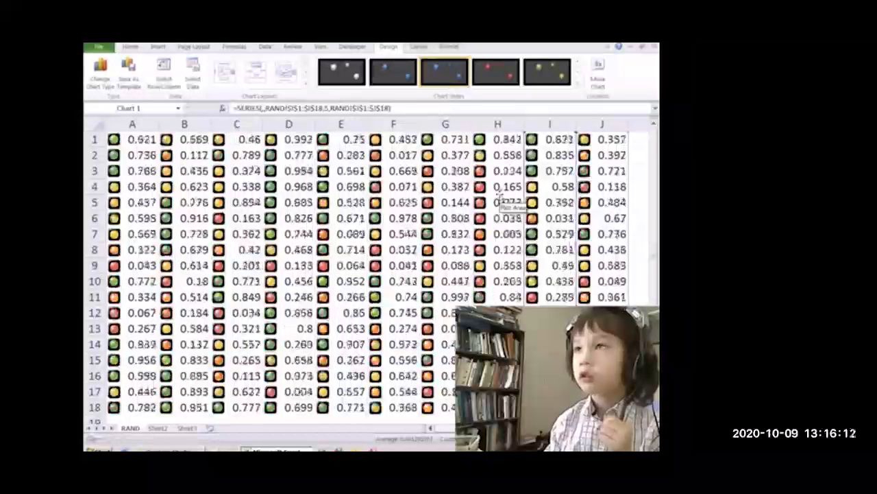
key("F9")
key("F9")
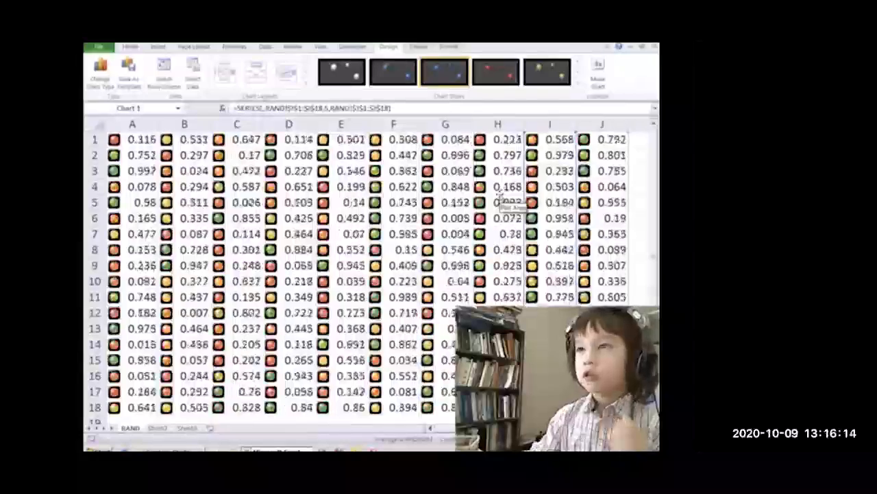
key("F9")
key("F9")
key("F9")
key("F9")
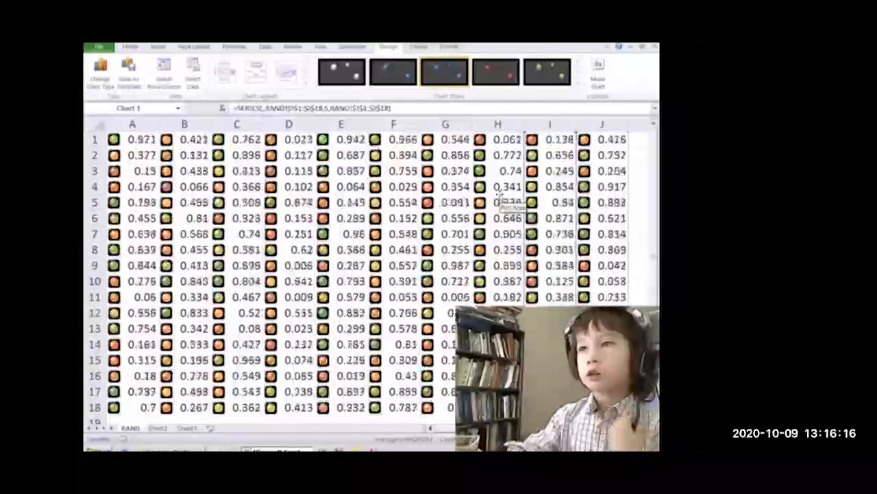
key("F9")
key("F9")
key("F9")
key("F9")
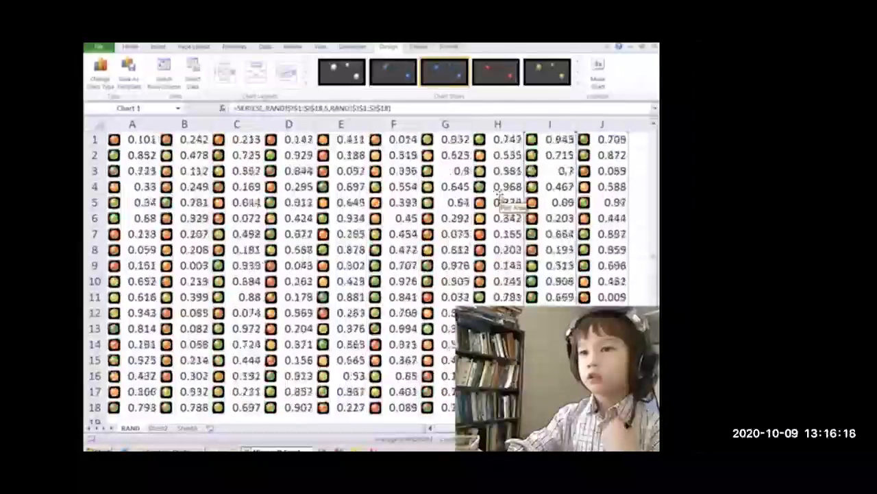
key("F9")
key("F9")
key("F9")
key("F9")
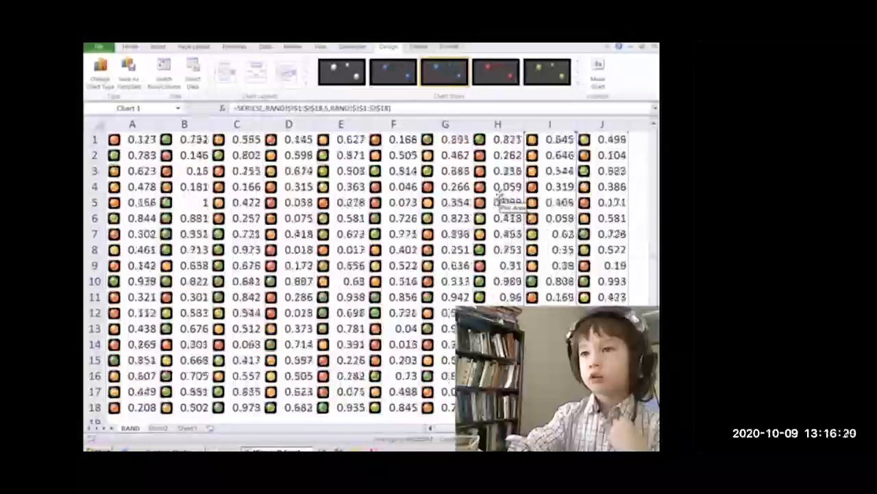
key("F9")
key("F9")
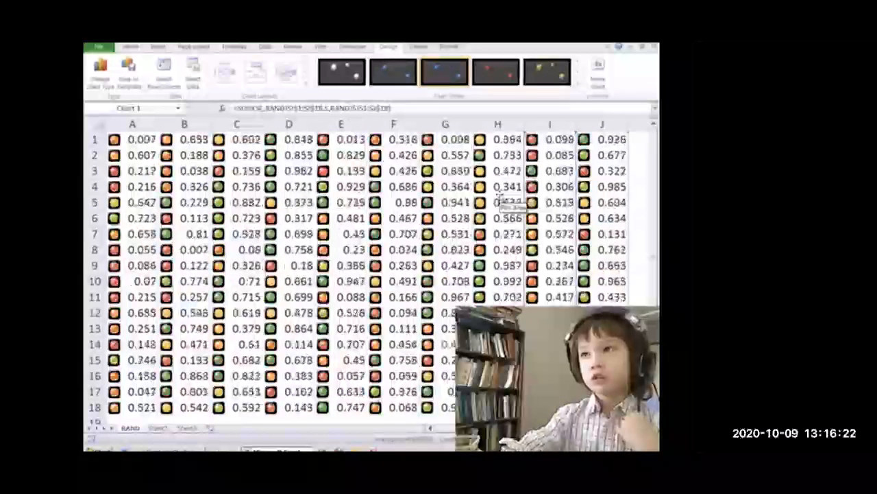
key("F9")
key("F9")
key("F9")
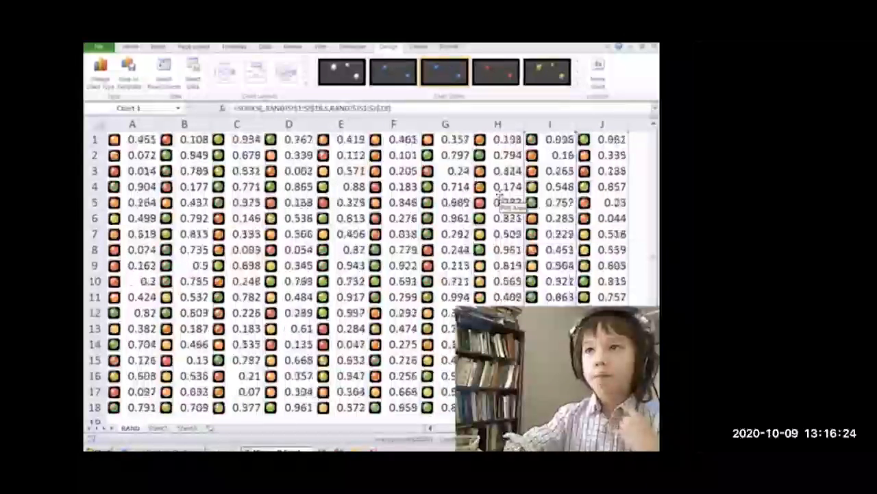
key("F9")
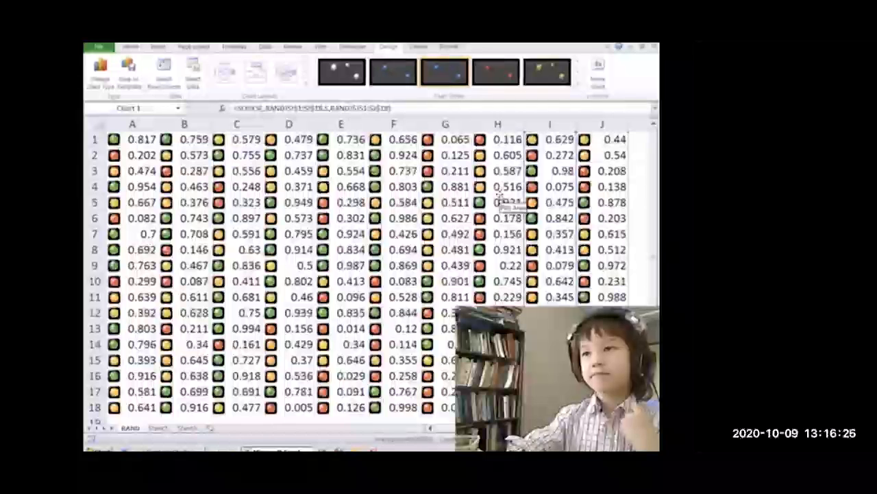
key("F9")
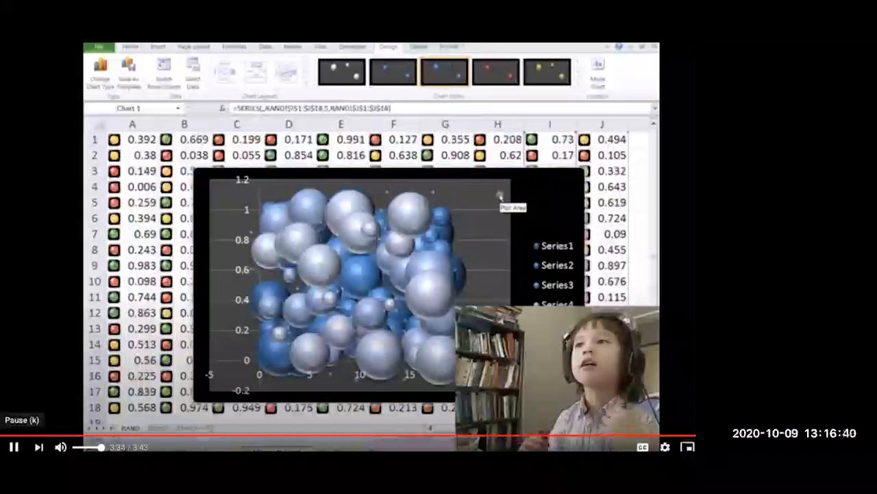
Step: Pause the video and return to the "Excel is Easy" slide
left_click(13, 447)
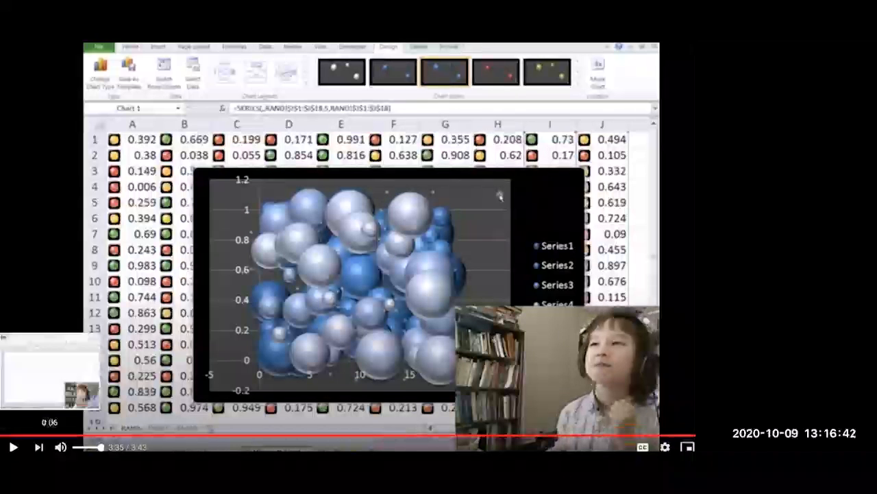
key("ctrl+Left")
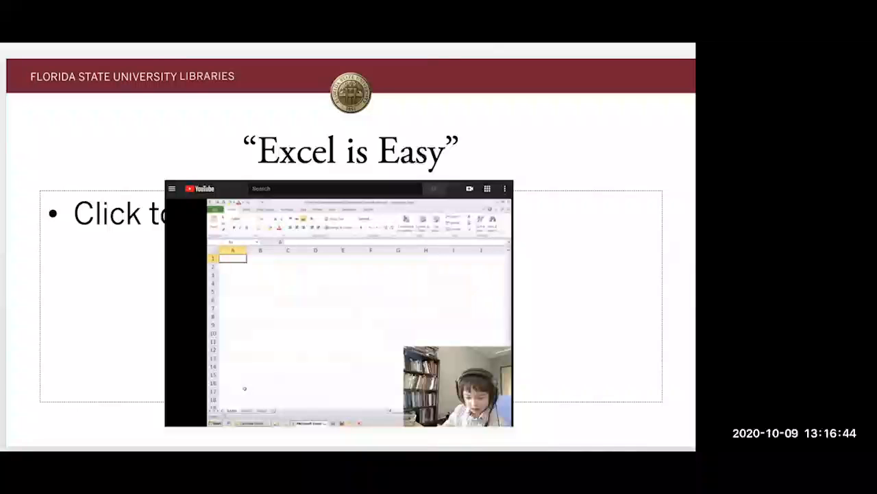
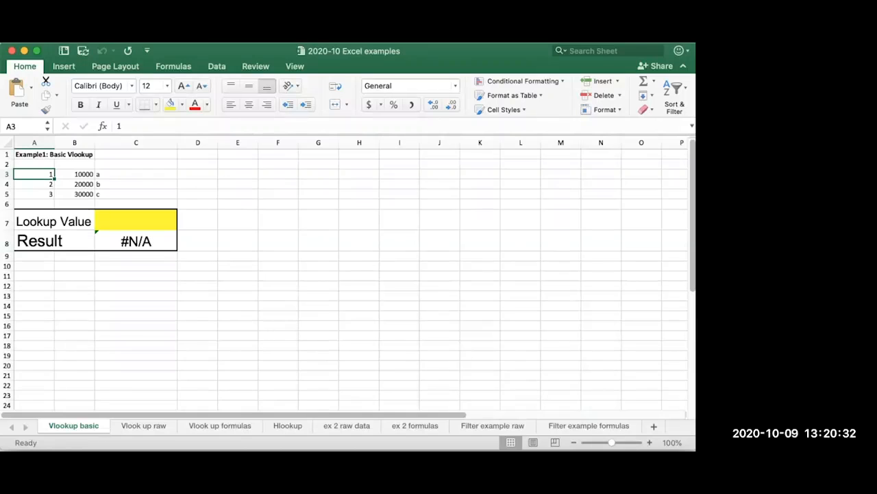
Step: Examine the key numbers in A3:A5 and the amounts in B3:B5 on the Vlookup basic sheet
key("Down")
key("Up")
key("Down")
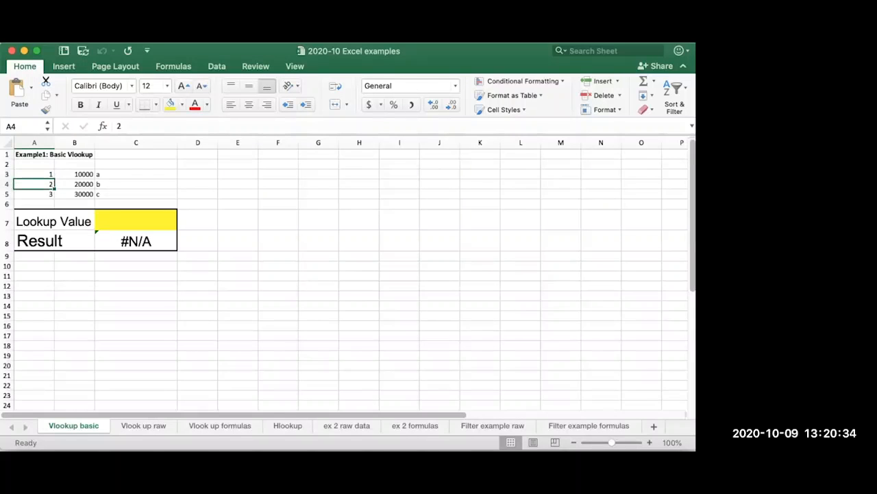
key("Up")
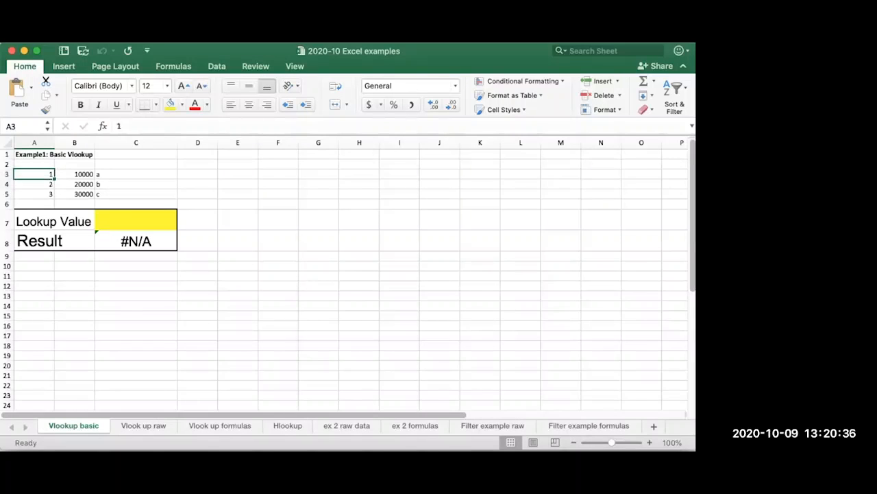
key("Down")
key("Down")
key("Up")
key("Up")
key("Right")
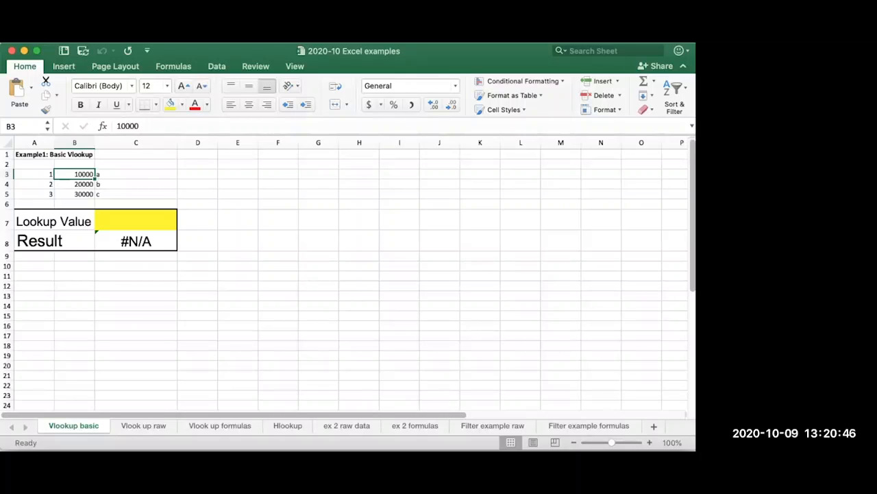
key("Down")
key("Down")
key("Down")
key("Down")
key("Up")
key("Up")
key("Left")
key("Up")
key("Up")
key("Up")
key("Down")
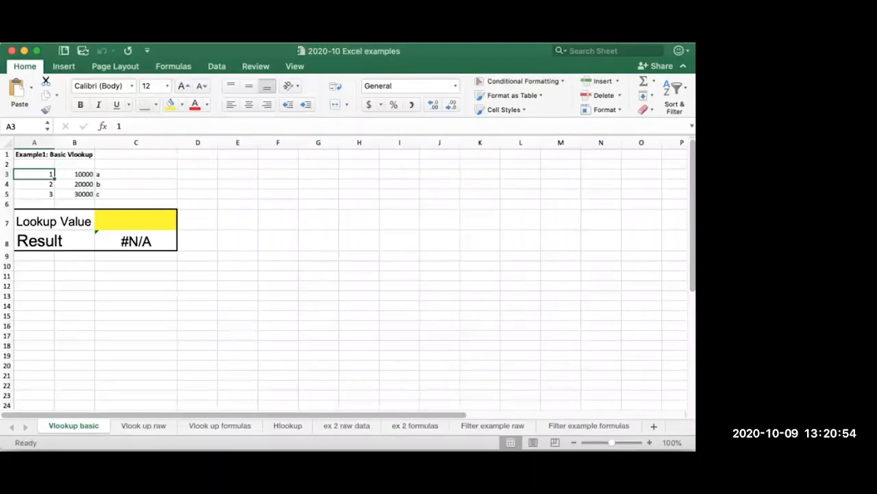
Step: Examine how the three columns of the lookup table A3:C5 relate, through to the letters in column C
key("Down")
key("Up")
key("Down")
key("Right")
key("Up")
key("Down")
key("Down")
key("Right")
key("Up")
key("Up")
key("Down")
key("Down")
Step: Test the lookup by entering 1 and then 2 as the Lookup Value in C7
key("Down")
key("Down")
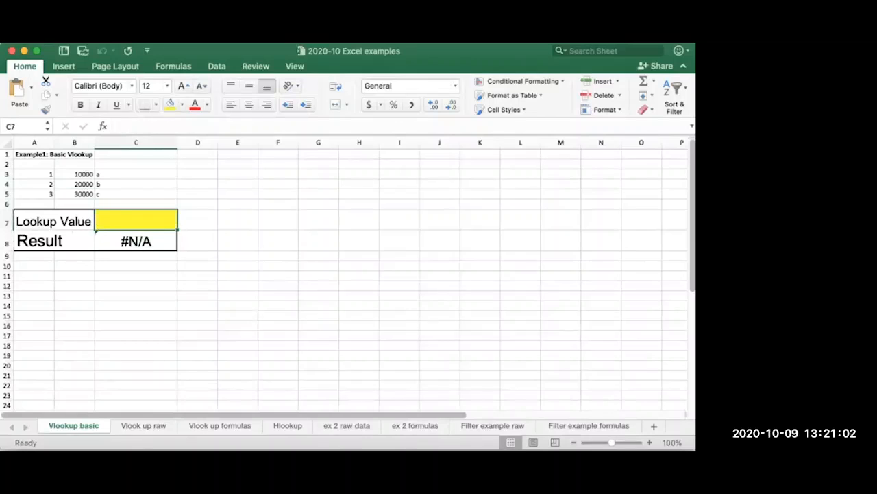
type("1")
key("Return")
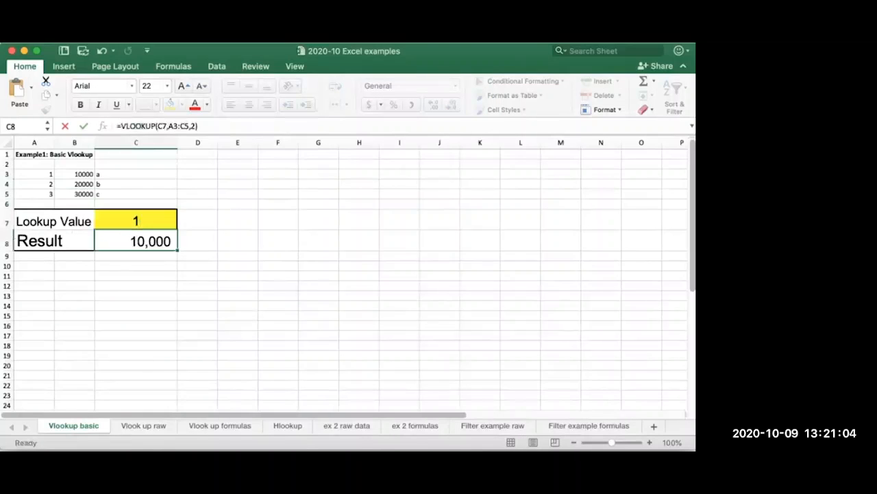
key("Up")
type("2")
key("Return")
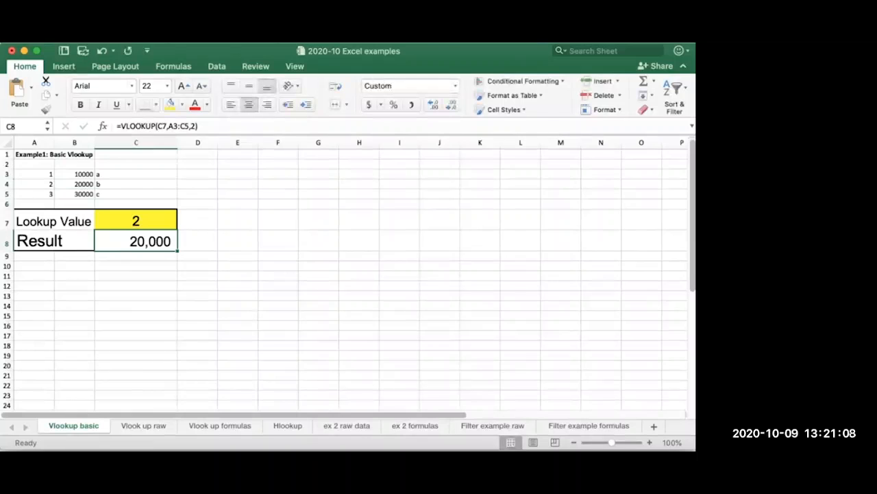
Step: Test the lookup with 3 and then 4 as the Lookup Value in C7
left_click(135, 220)
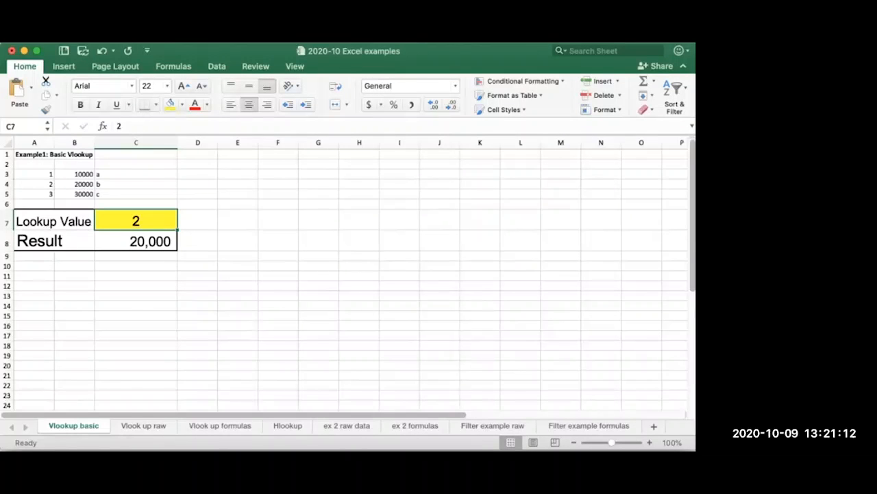
type("3")
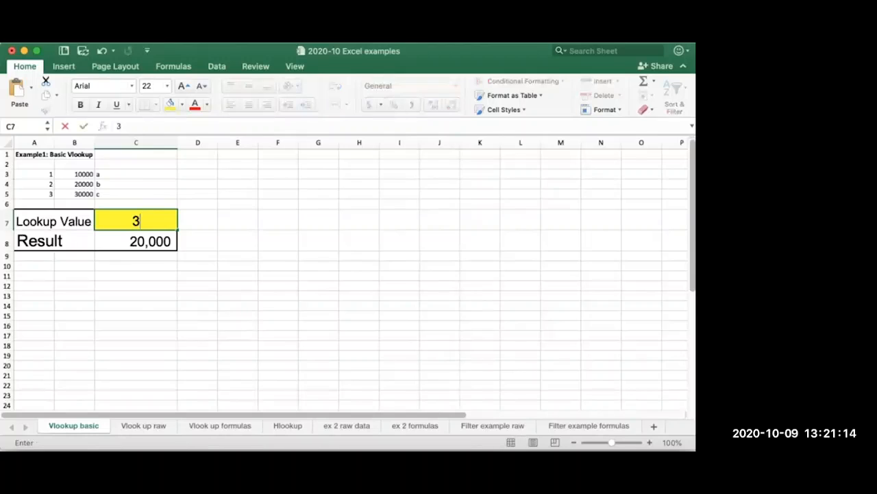
key("Return")
left_click(136, 221)
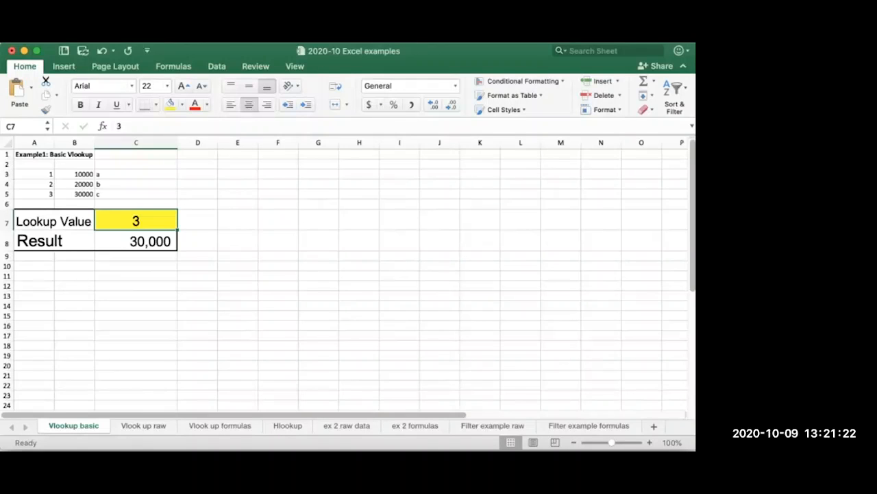
type("4")
key("Return")
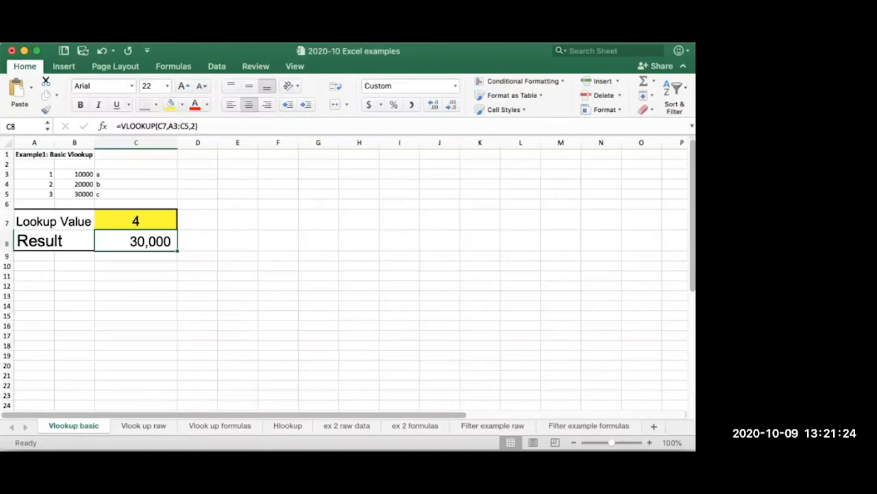
Step: Compare the Result cell C8 with the last row of the lookup table in row 5
key("Up")
left_click(135, 241)
key("Up")
key("Up")
key("Up")
key("Left")
key("Left")
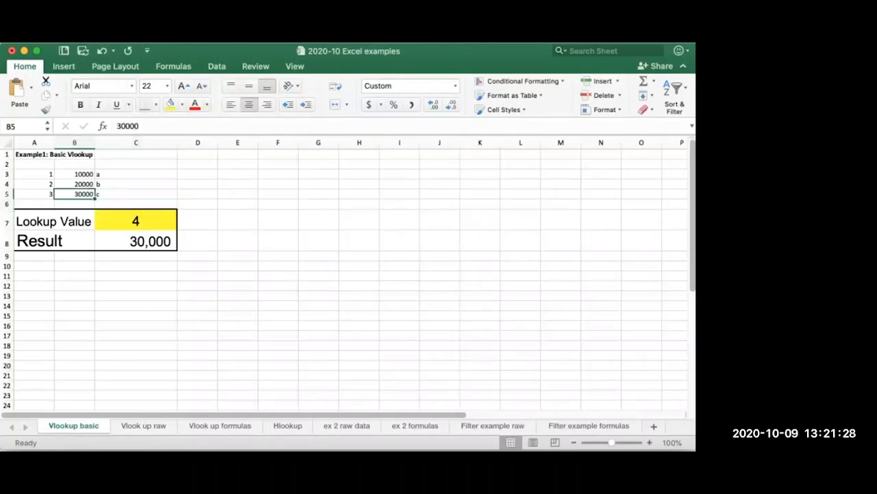
key("Right")
key("Left")
key("Right")
Step: Clear the Lookup Value in C7
key("Down")
key("Down")
key("Right")
key("Delete")
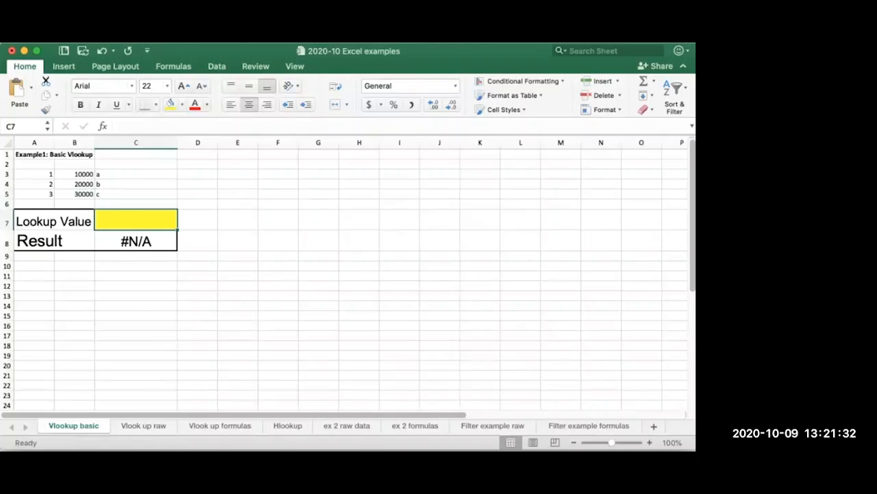
Step: Inspect the arguments and highlighted ranges of the VLOOKUP formula in the Result cell C8, leaving the formula as it is
key("Down")
key("F2")
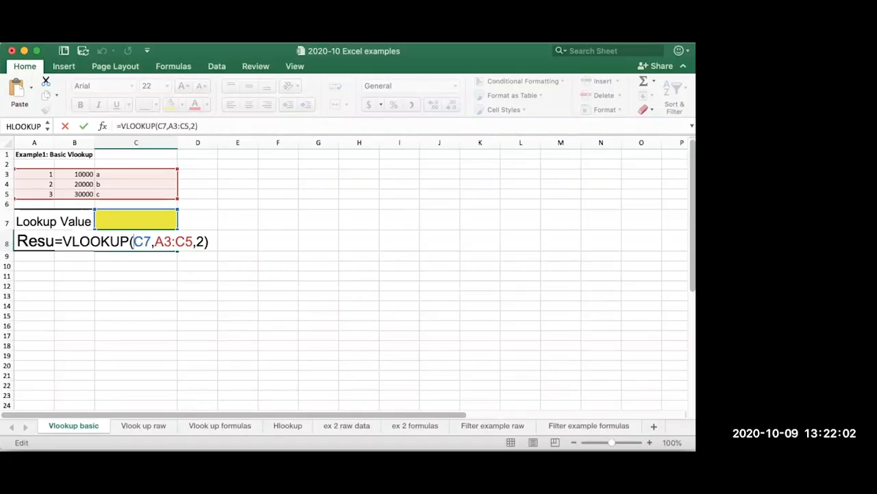
key("Return")
key("Up")
key("Up")
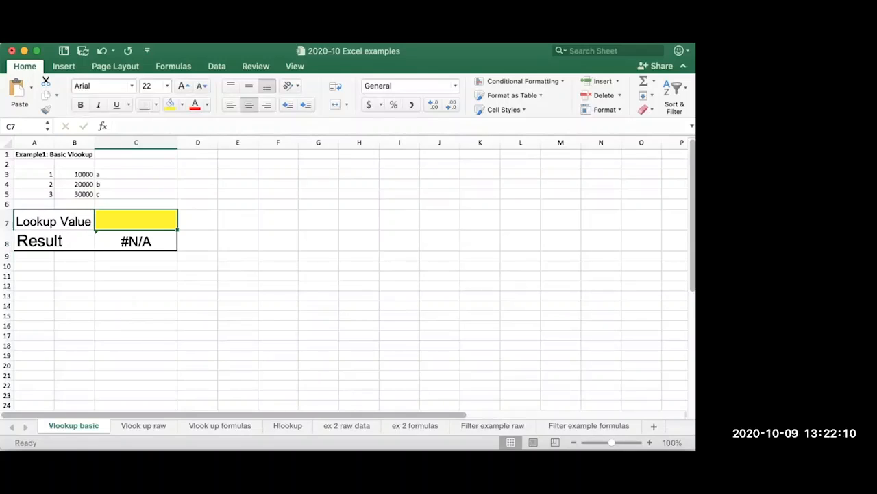
Step: Rebuild the Result formula in C8 as =VLOOKUP(C7,A3:C5,3), picking the Lookup Value cell and the table range
left_click(136, 241)
type("=v")
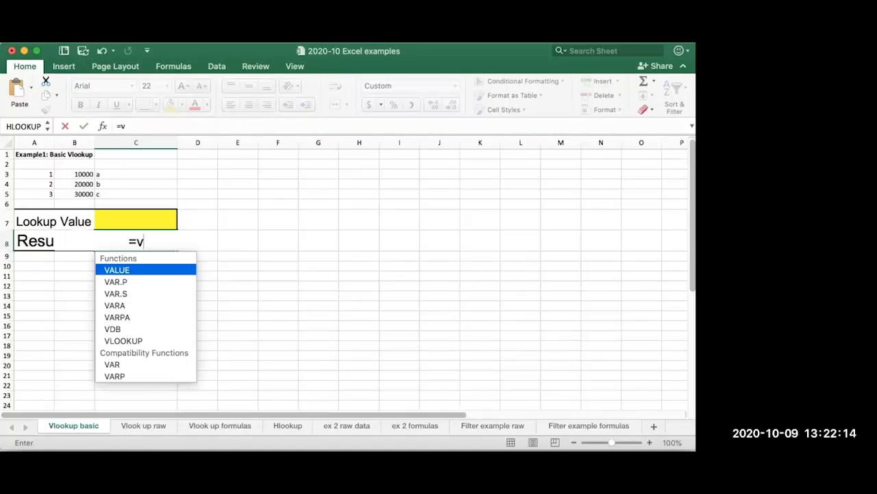
type("lookup")
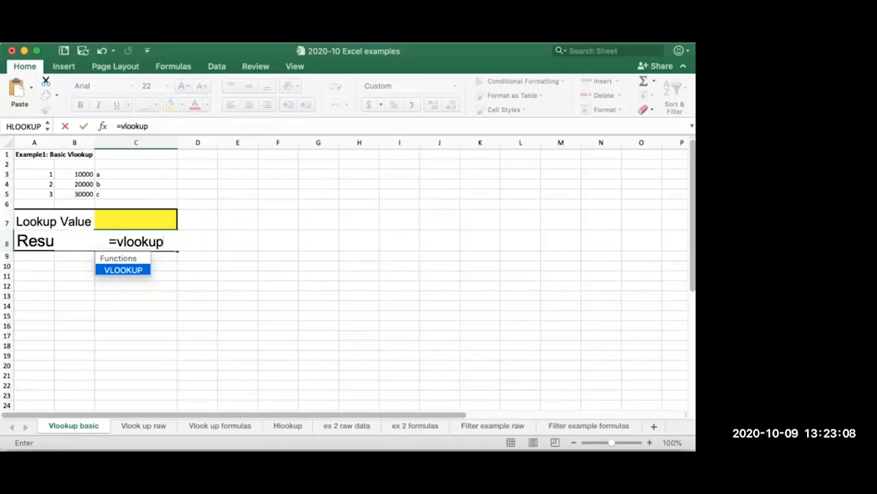
key("Tab")
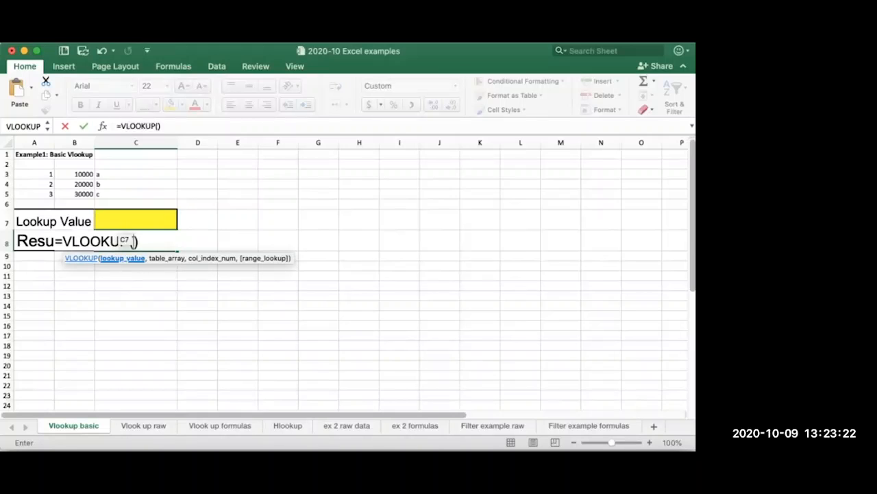
left_click(130, 221)
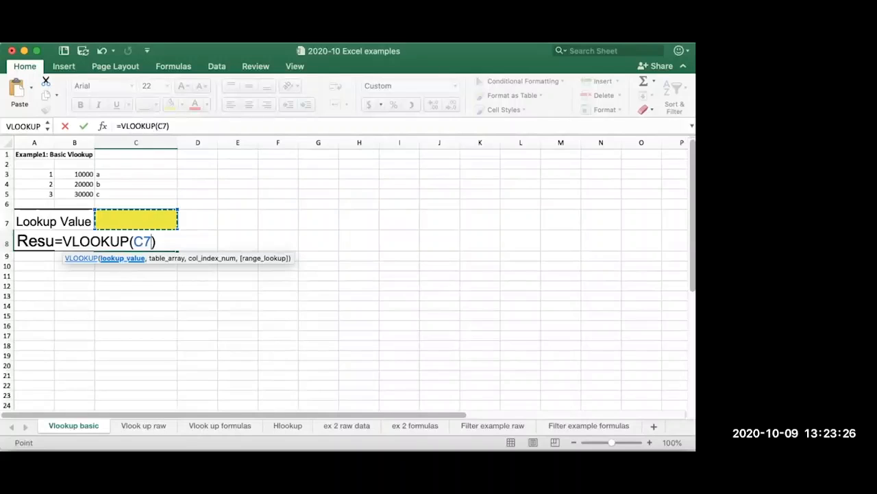
type(",")
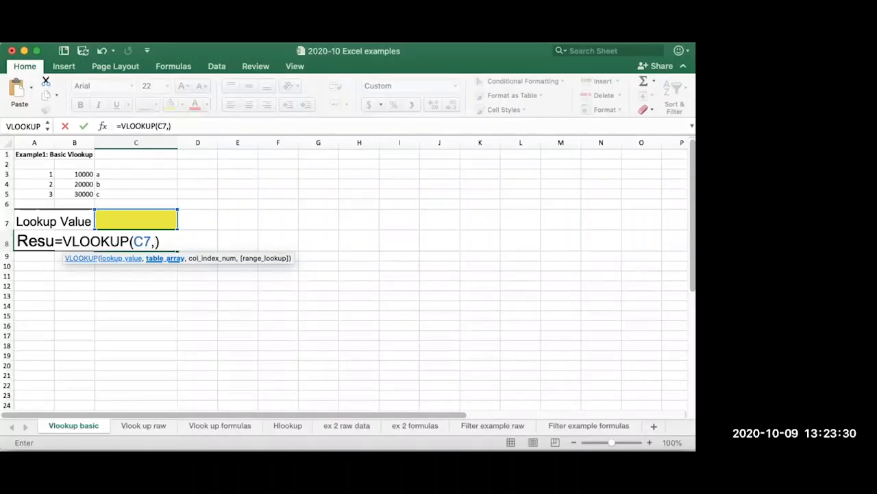
left_click_drag(34, 174, 136, 194)
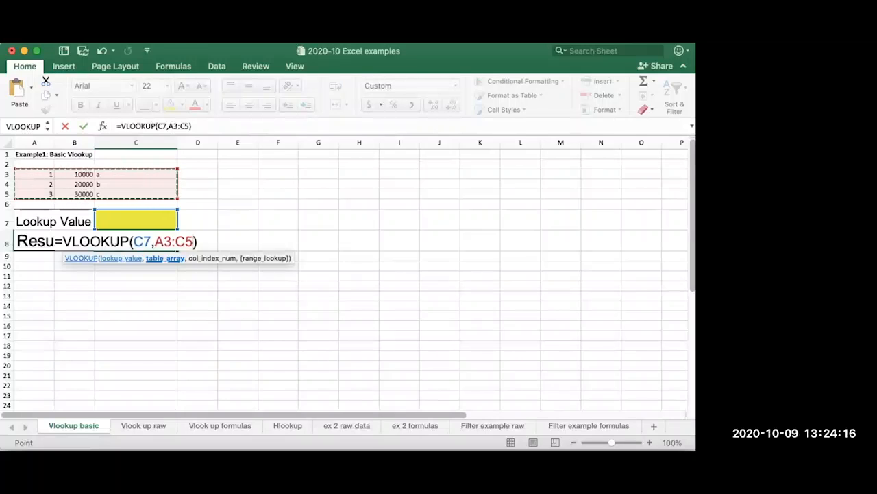
type(",")
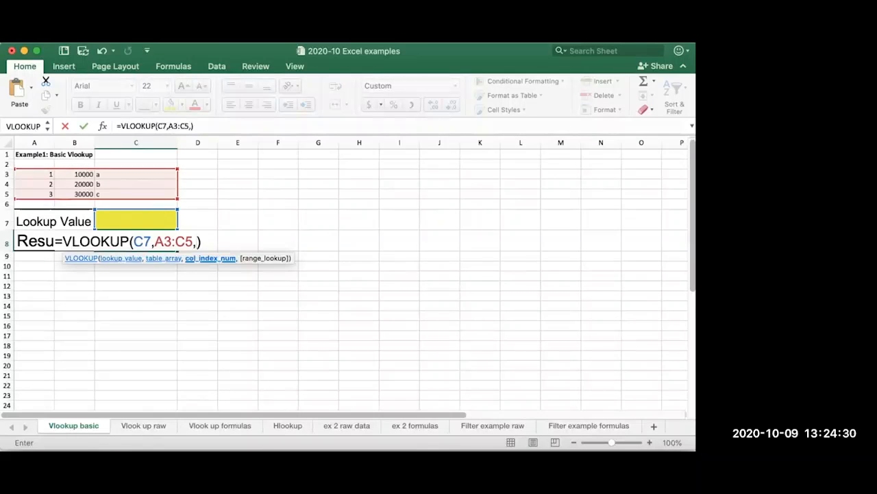
type("3")
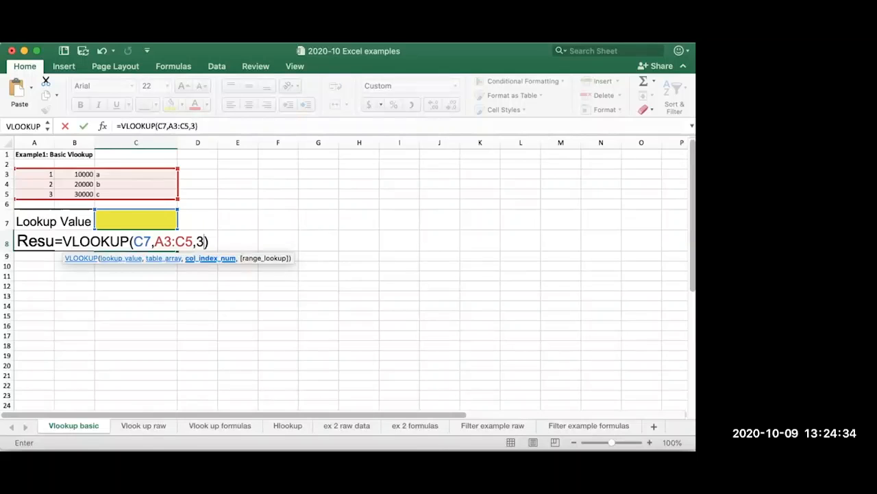
key("Return")
Step: Test the rebuilt formula by entering 3 and then 4 as the Lookup Value in C7
key("Up")
key("Up")
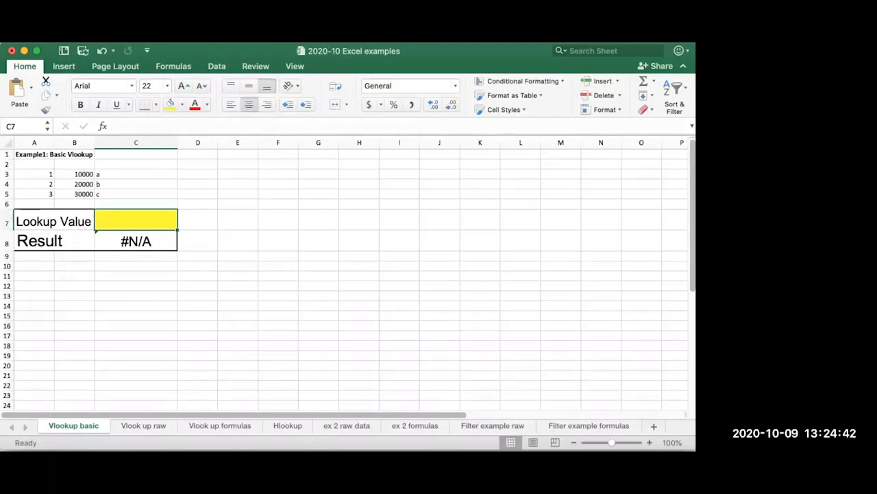
type("3")
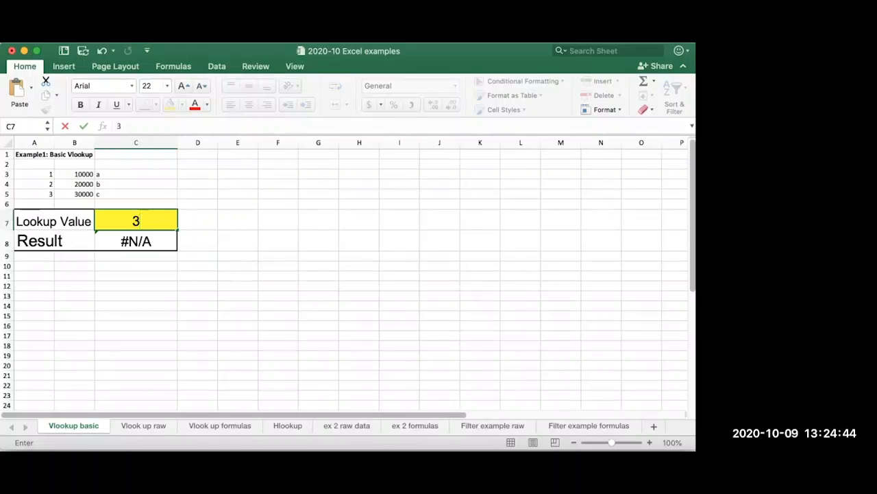
key("Return")
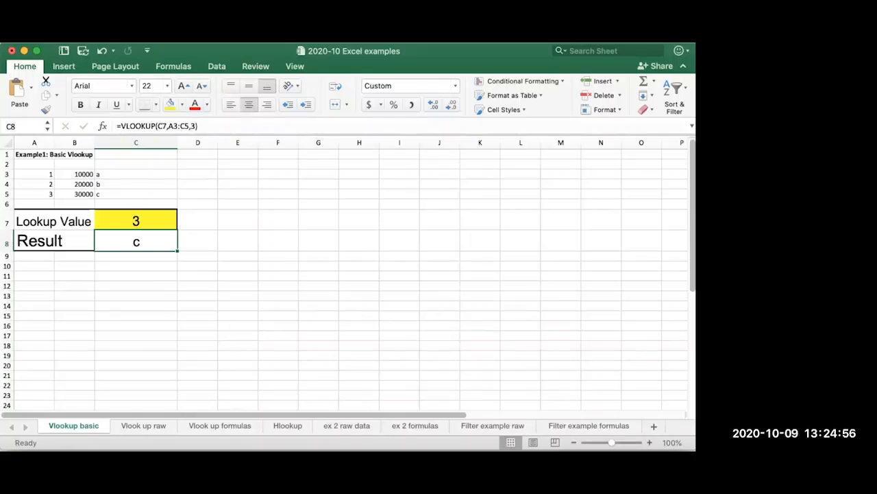
left_click(136, 220)
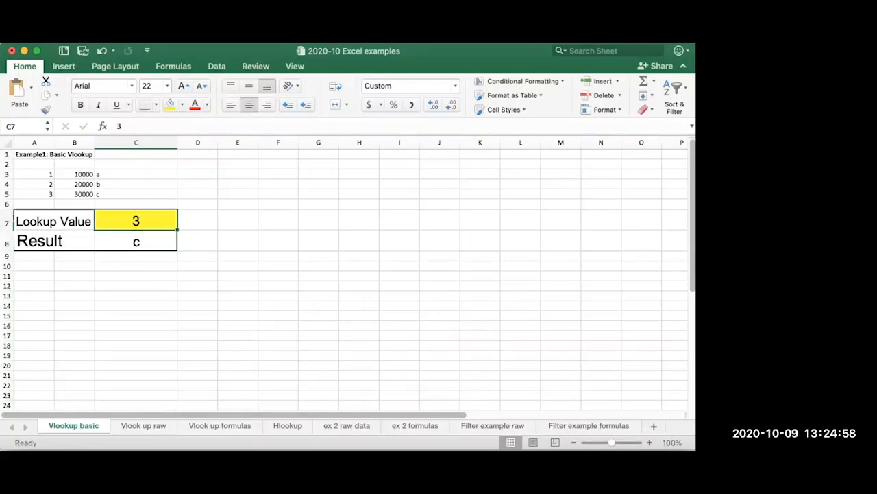
left_click(136, 241)
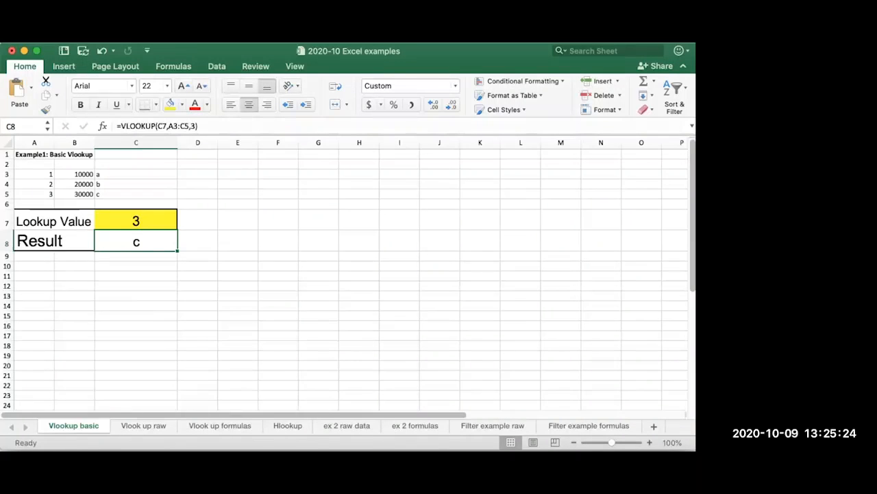
left_click(136, 220)
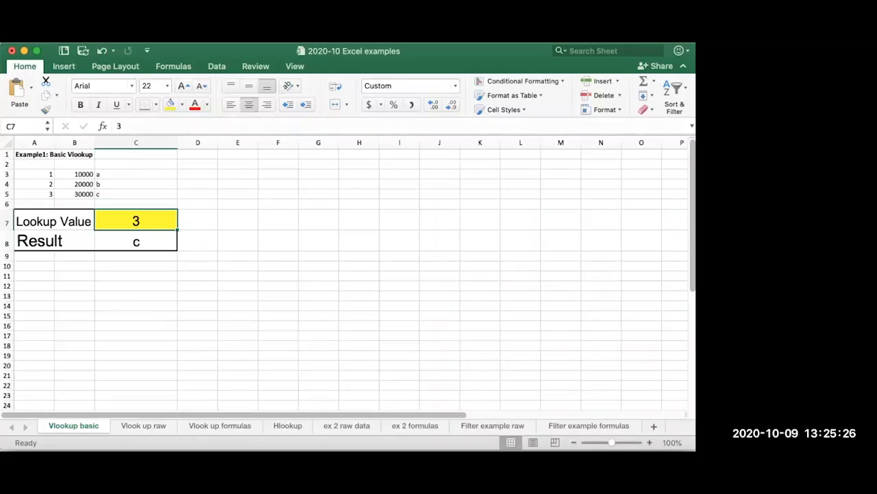
type("4")
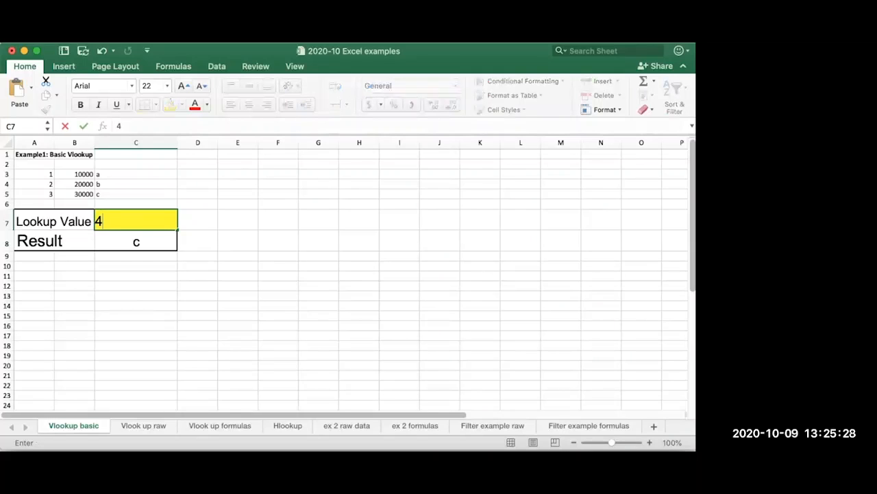
key("Return")
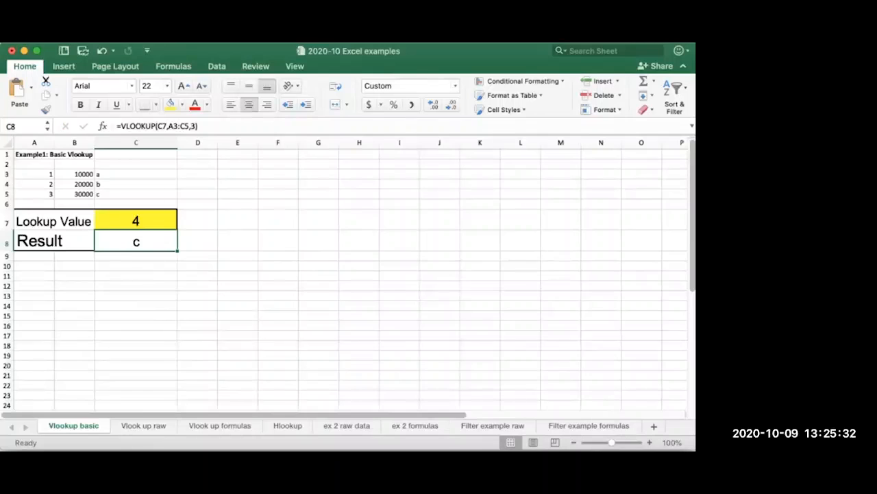
Step: Open the VLOOKUP formula of C8 in the Formula Builder and go to its empty Range_lookup argument
double_click(133, 241)
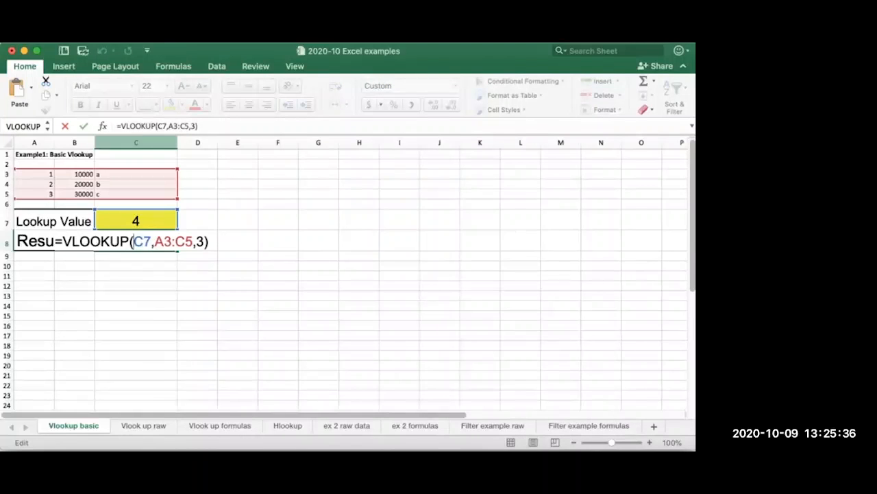
left_click(103, 126)
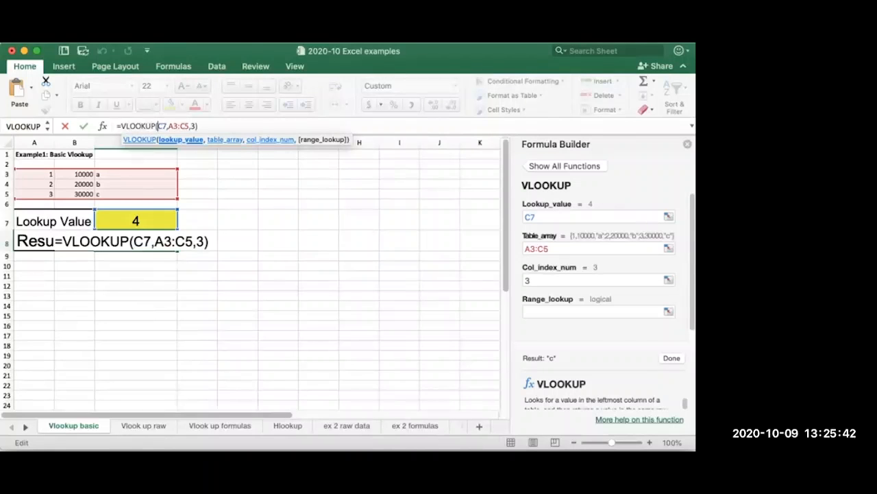
left_click(593, 312)
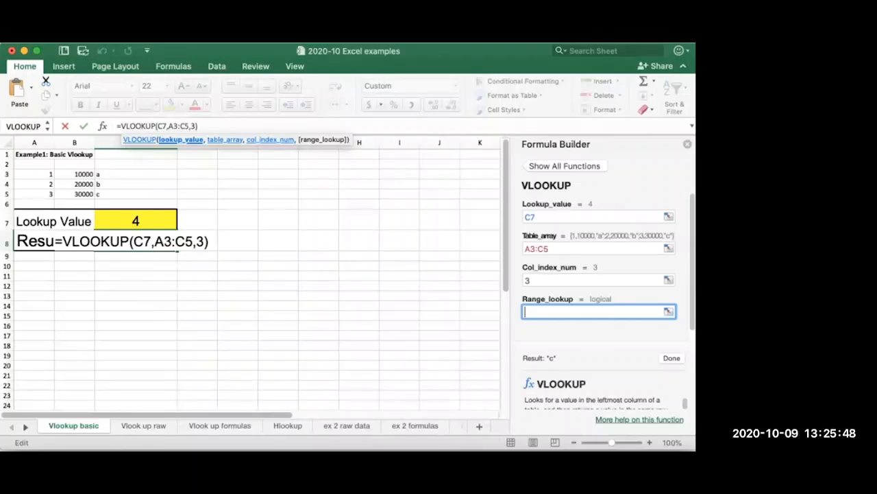
scroll(598, 312, "down", 1)
scroll(598, 275, "up", 1)
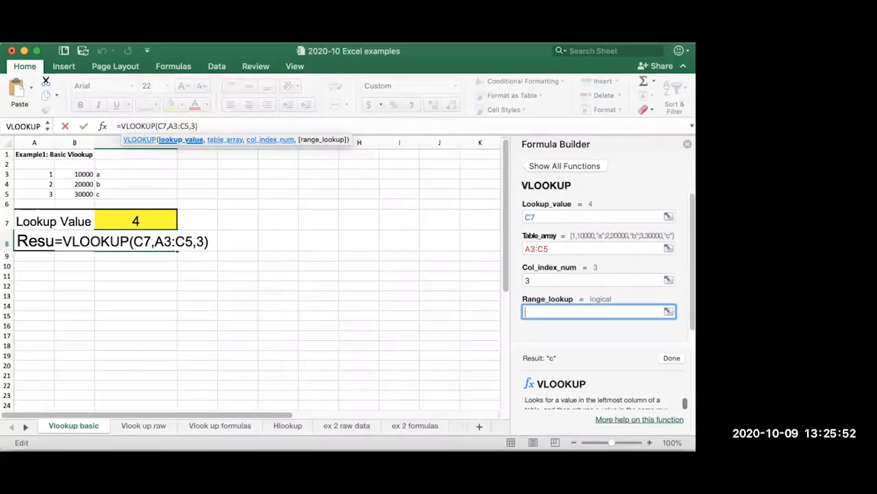
scroll(599, 288, "down", 1)
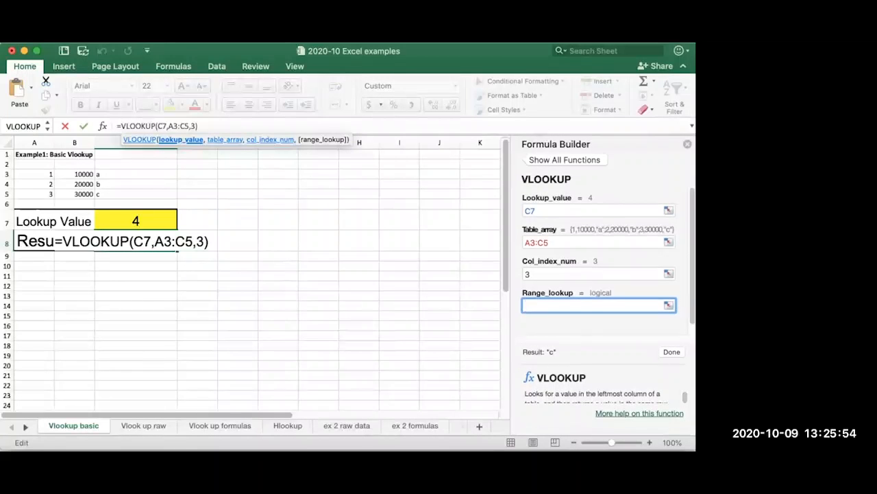
Step: Read in the VLOOKUP function help how an approximate or exact match is specified, then move the help window out of the way
left_click(639, 417)
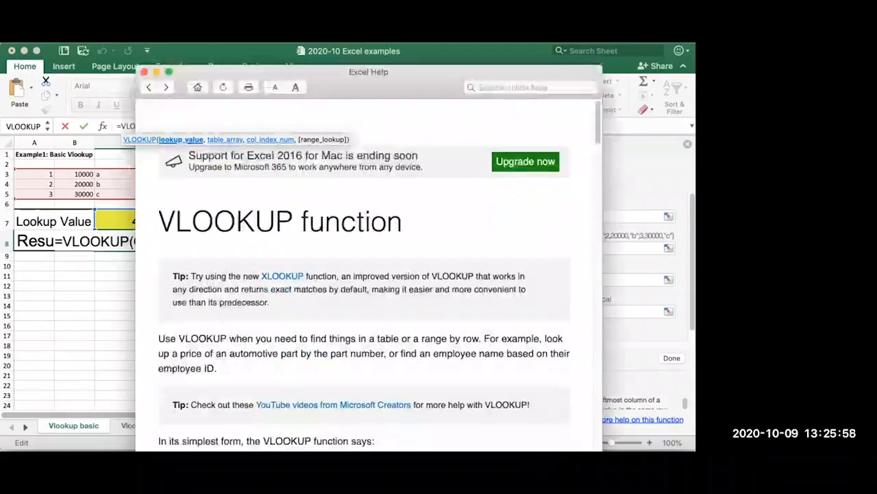
scroll(370, 261, "down", 3)
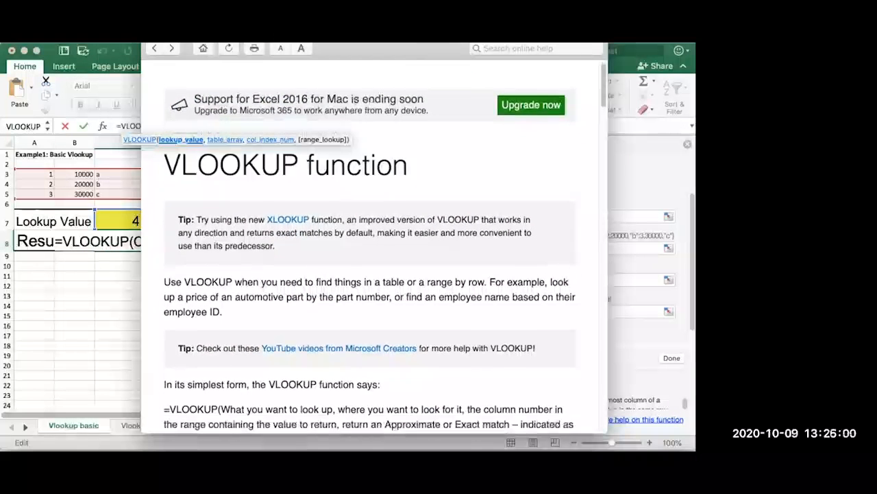
scroll(370, 261, "down", 2)
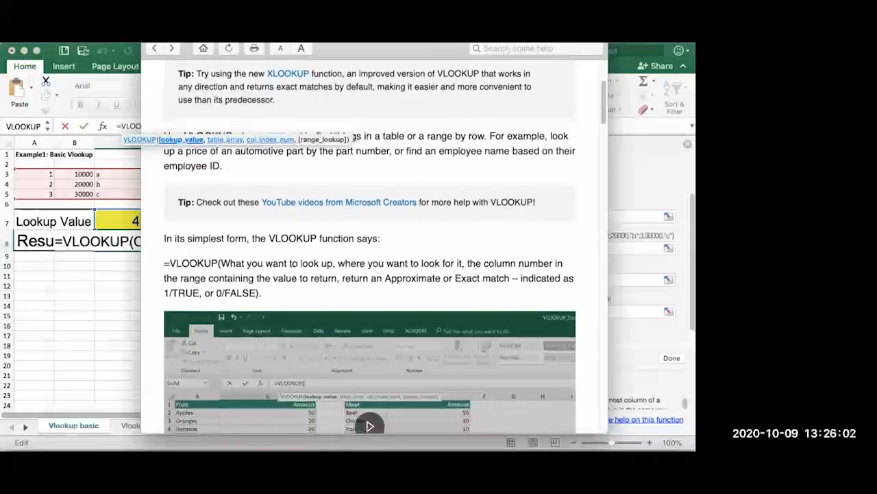
scroll(370, 260, "up", 1)
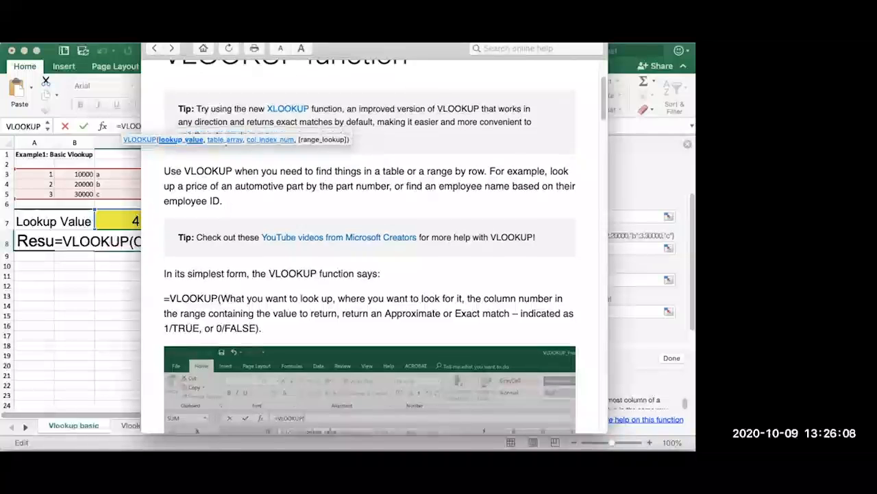
scroll(370, 260, "down", 4)
scroll(370, 261, "down", 1)
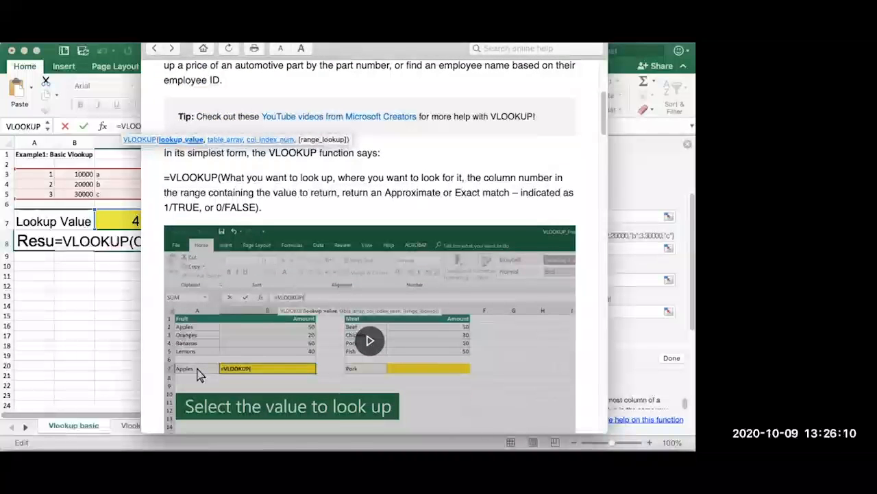
scroll(370, 261, "down", 1)
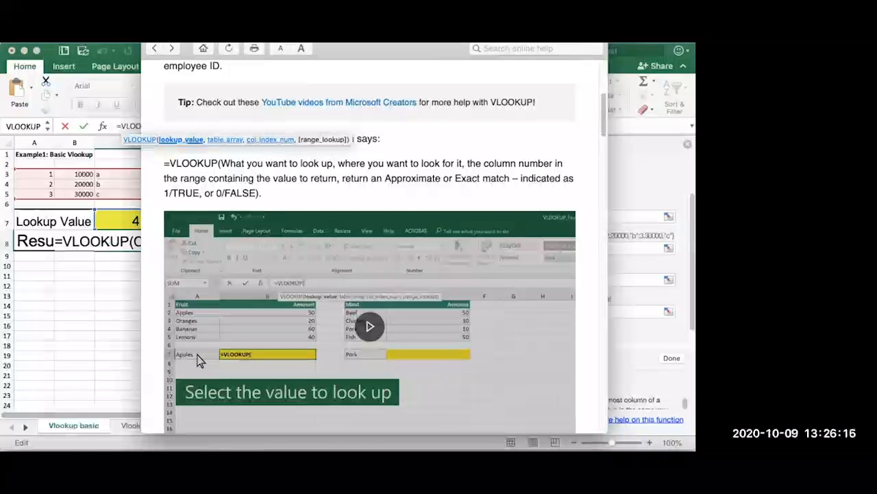
scroll(370, 260, "down", 1)
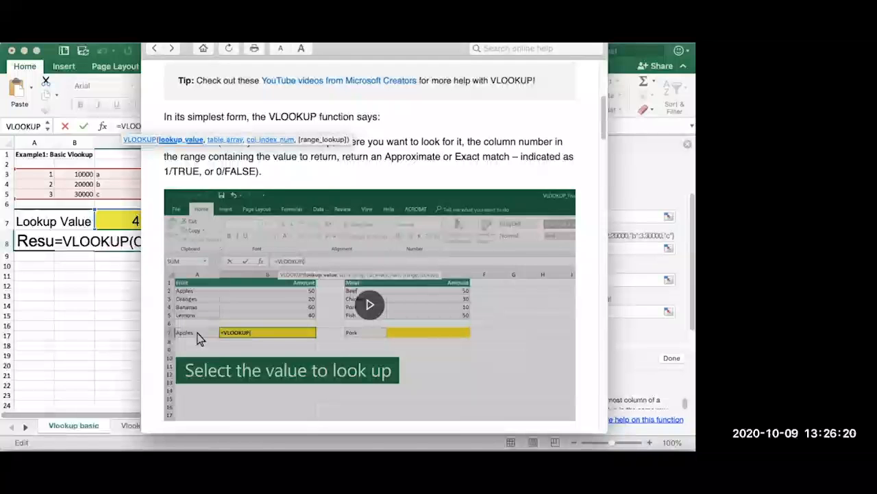
left_click_drag(374, 33, 429, 458)
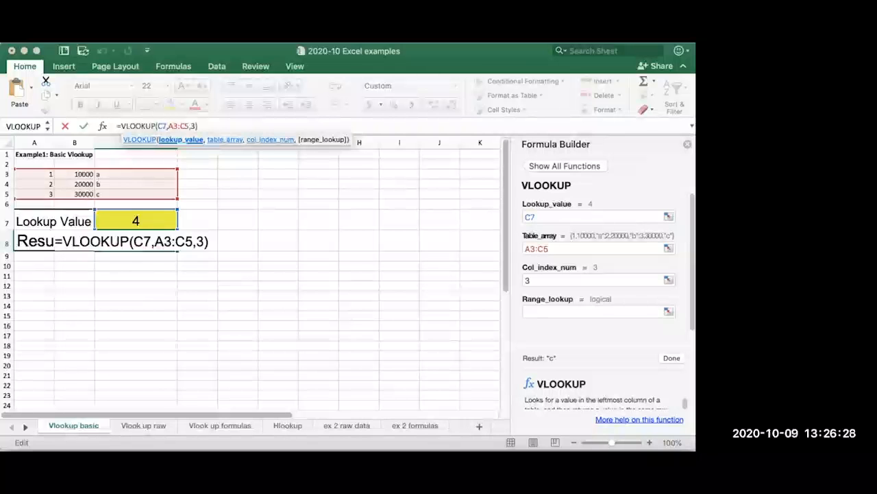
Step: Set the Range_lookup argument of the VLOOKUP formula in C8 to True
left_click(593, 312)
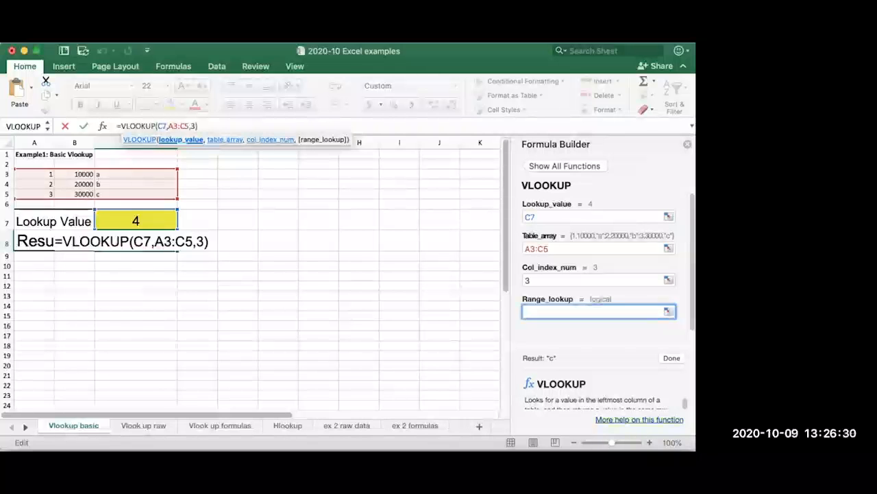
type("True")
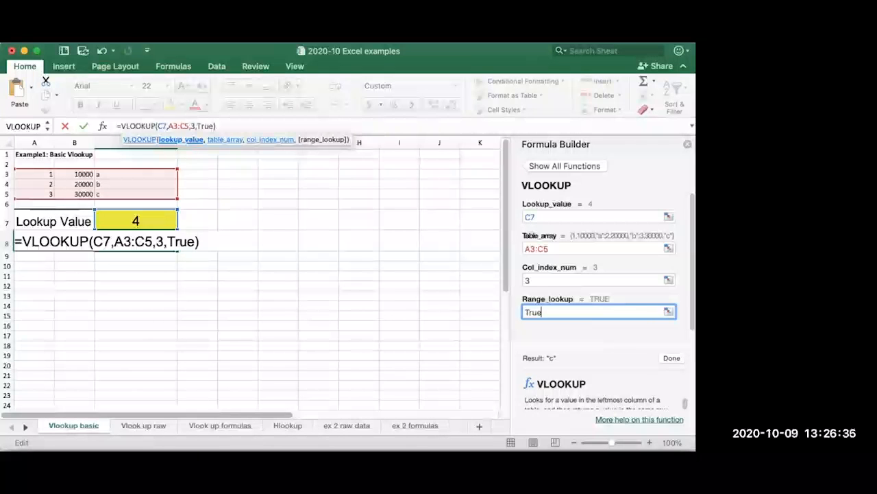
key("Return")
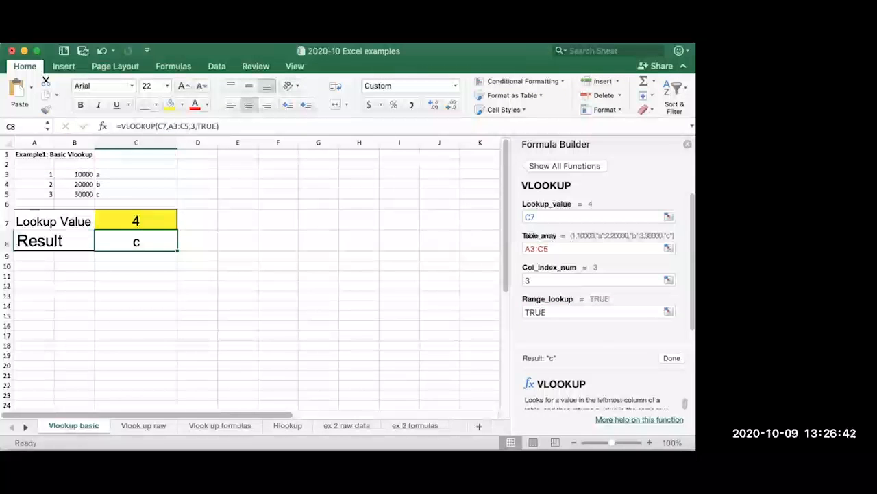
Step: Replace the last argument of the VLOOKUP formula in C8 with False to require an exact match
left_click(207, 126)
double_click(201, 126)
type("False")
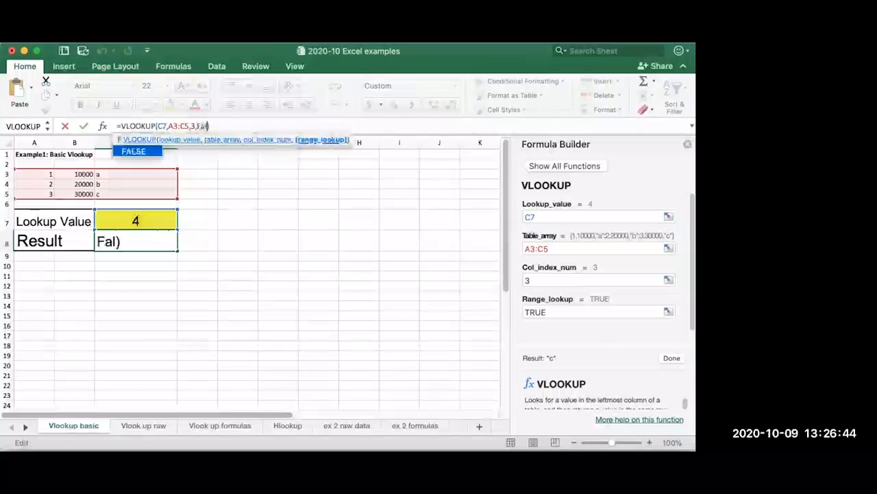
key("Return")
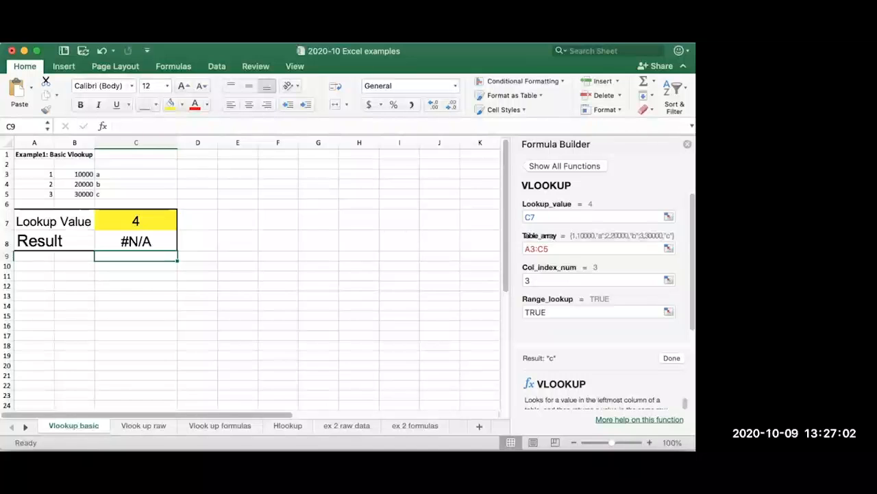
Step: Change the lookup keys in the table's first column to 5 in A4 and 10 in A5
left_click(34, 174)
left_click(35, 183)
type("5")
key("Return")
type("10")
key("Return")
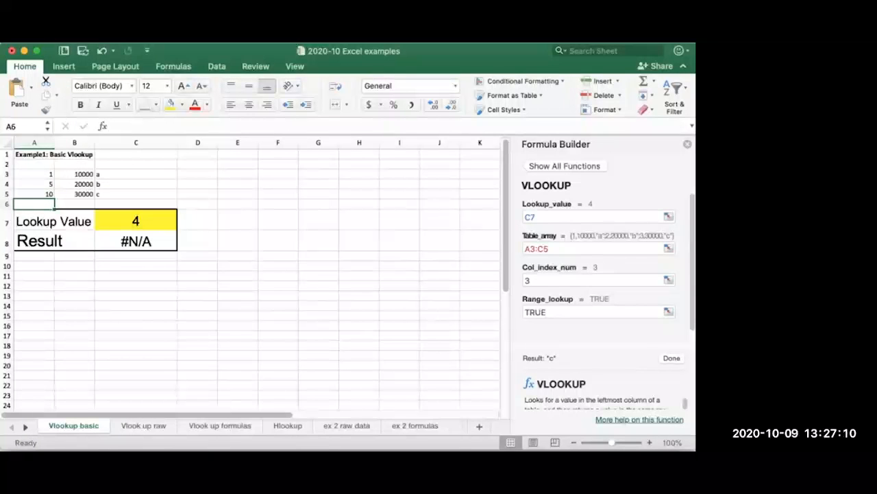
Step: Remove the FALSE Range_lookup argument from the VLOOKUP formula in C8, leaving =VLOOKUP(C7,A3:C5,3)
left_click(136, 221)
key("Down")
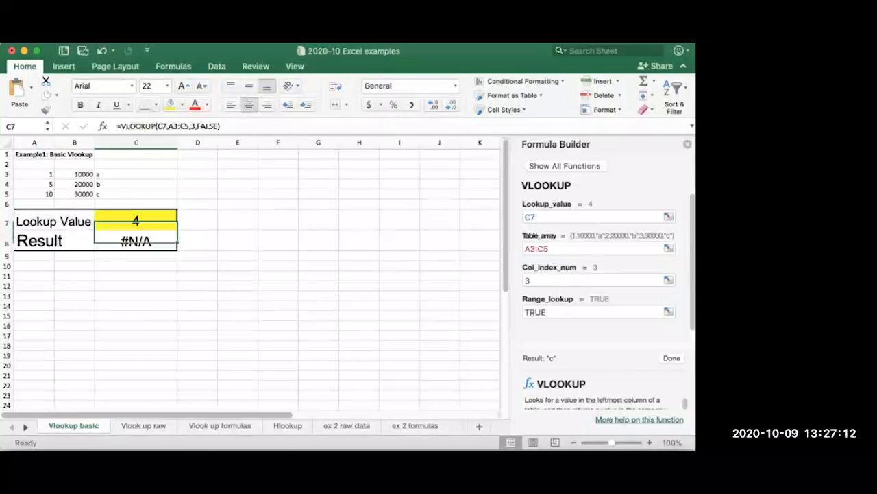
key("Up")
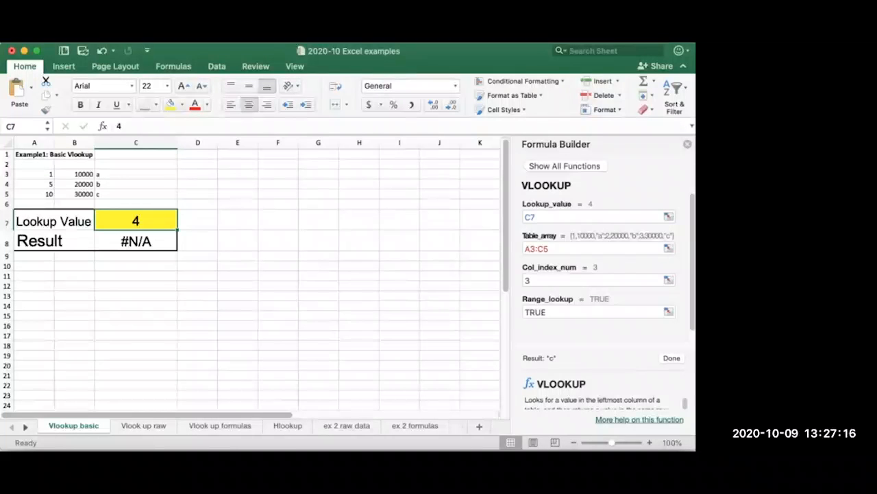
key("Down")
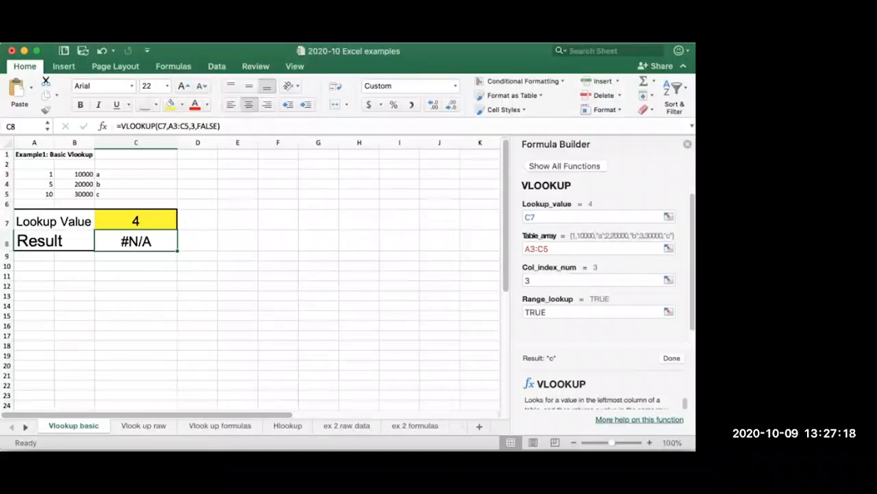
double_click(207, 126)
key("BackSpace")
key("BackSpace")
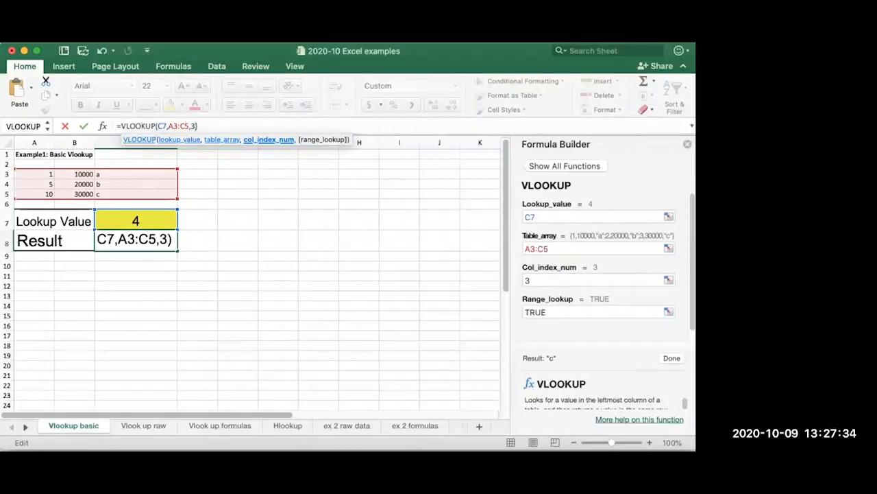
key("Return")
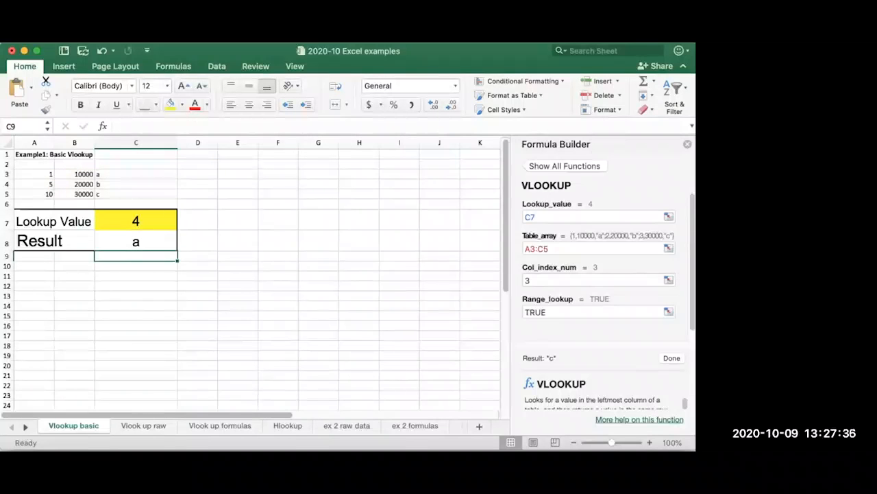
Step: Test the approximate match by entering 5, 6 and 9 one after another as the lookup value in C7
left_click(136, 221)
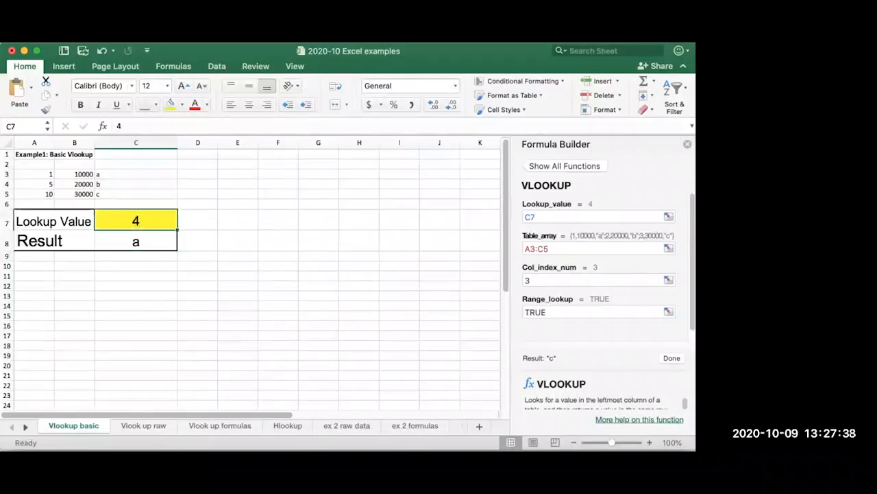
type("5")
key("Return")
left_click(136, 221)
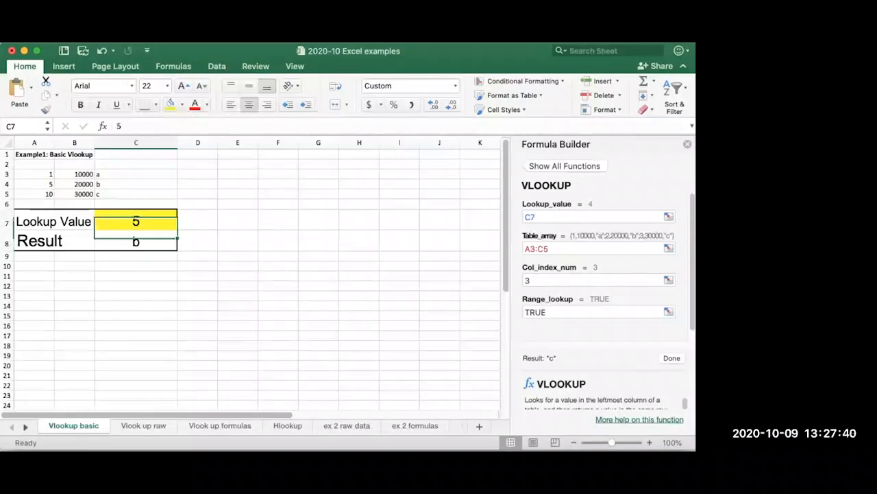
type("6")
key("Return")
left_click(136, 221)
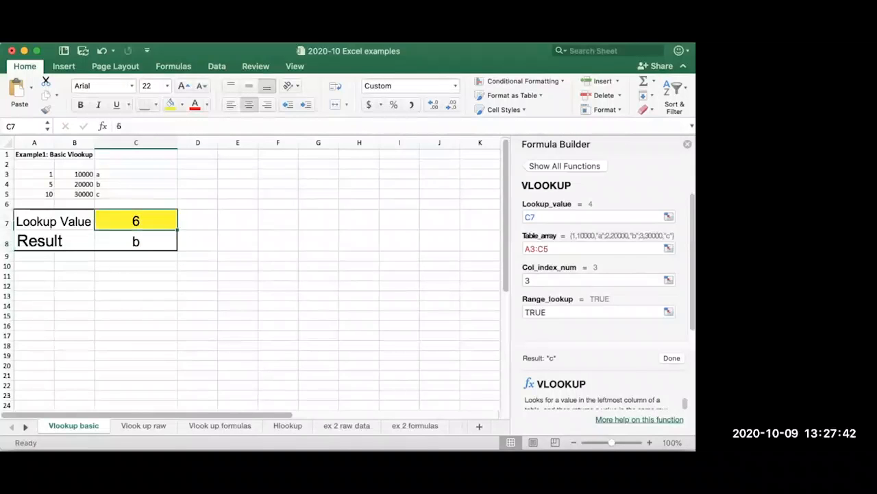
type("9")
key("Return")
Step: Try lookup values at and above the largest key by entering 10, 11 and 11111 in turn in C7
left_click(135, 221)
type("10")
key("Return")
left_click(135, 220)
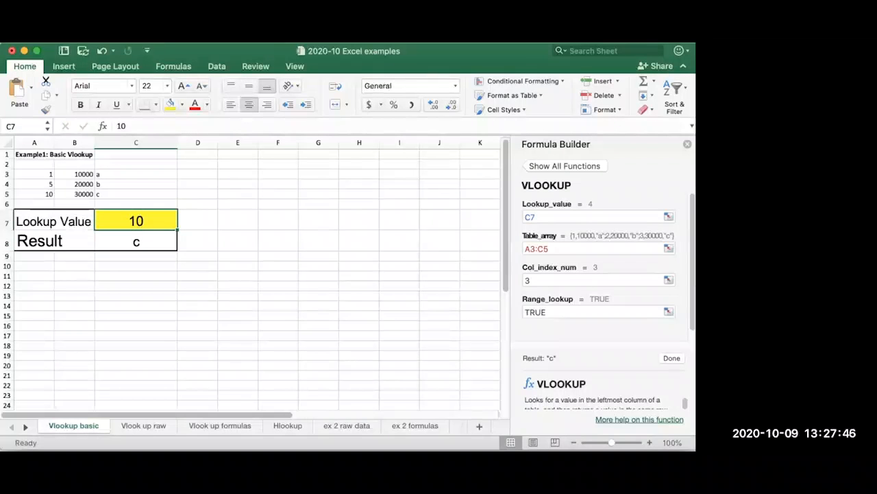
type("11")
key("Return")
left_click(136, 220)
type("11111")
key("Return")
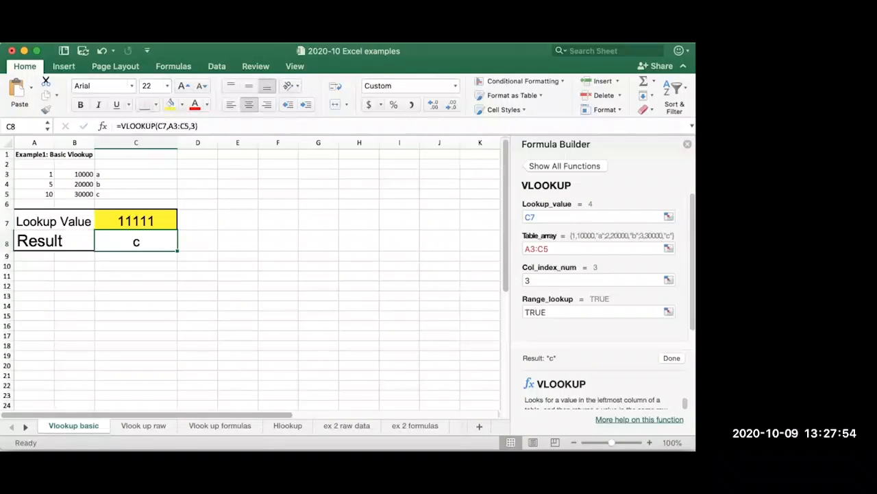
Step: Add the Range_lookup argument back to the VLOOKUP formula in C8 and set it to FALSE
left_click(135, 221)
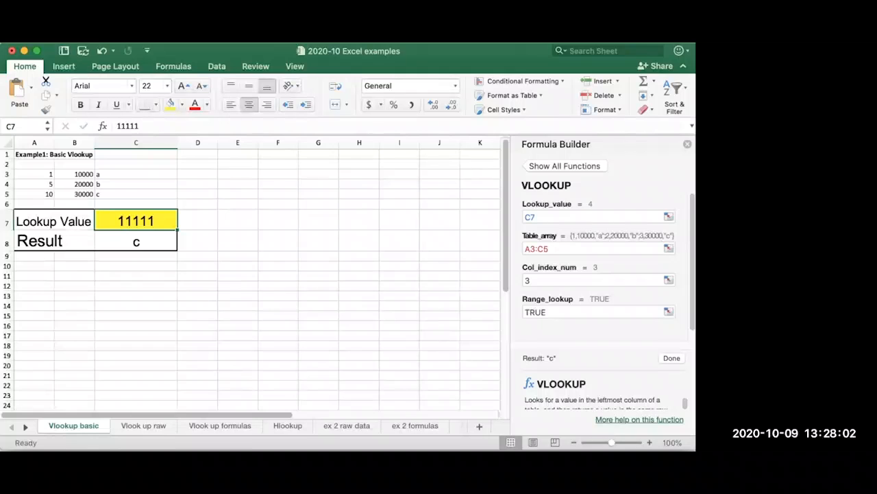
left_click(136, 241)
left_click(196, 126)
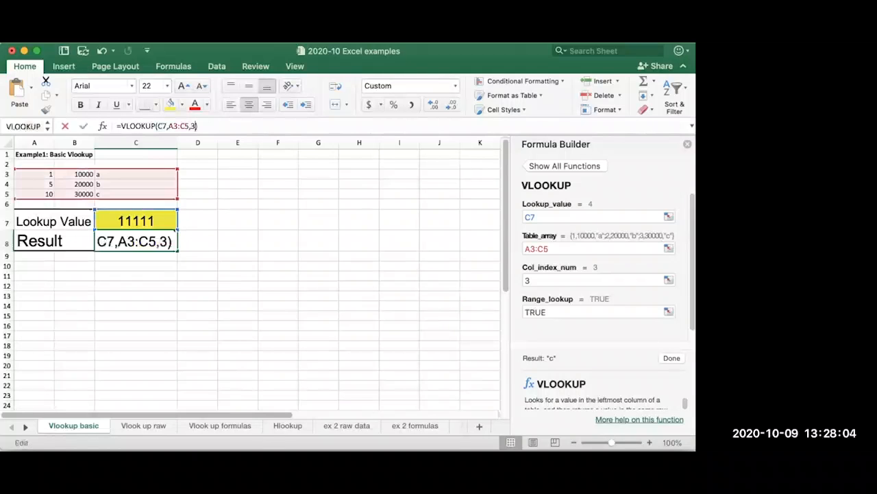
left_click(555, 312)
left_click_drag(176, 247, 211, 257)
left_click(197, 126)
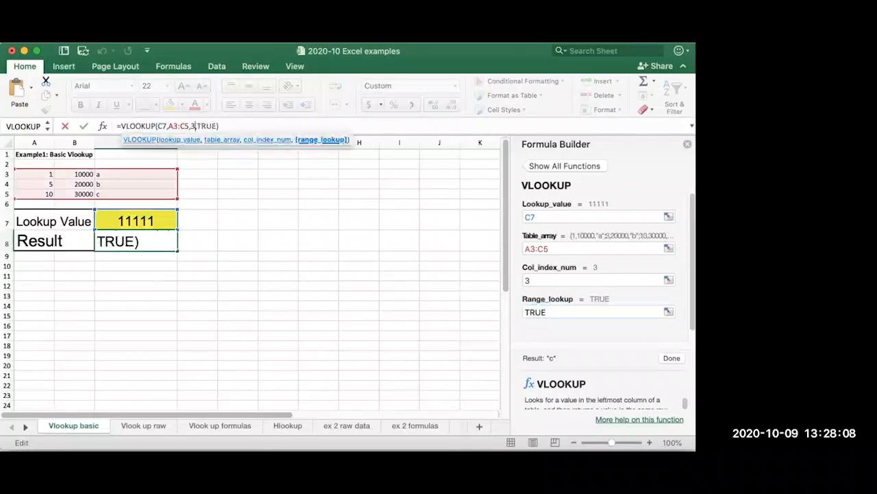
double_click(207, 126)
type("False")
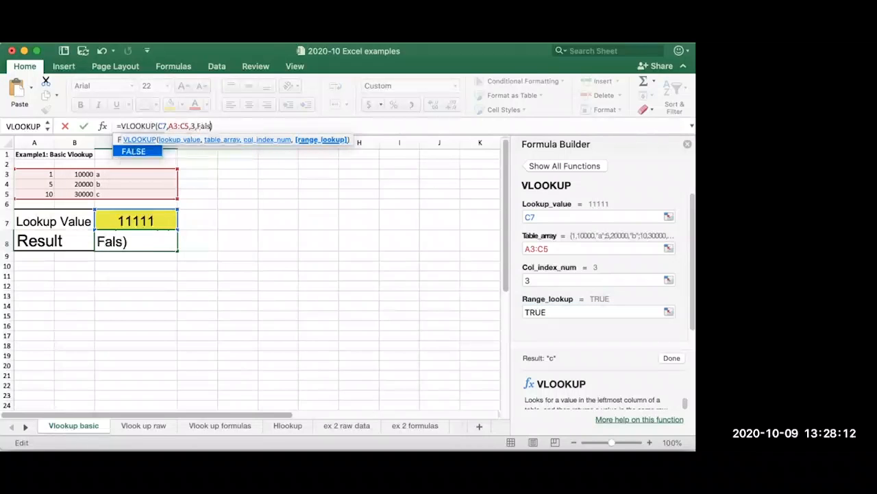
key("Return")
Step: Test the exact match by entering 10, 9 and 8 one after another as the lookup value in C7
left_click(136, 221)
type("10")
key("Return")
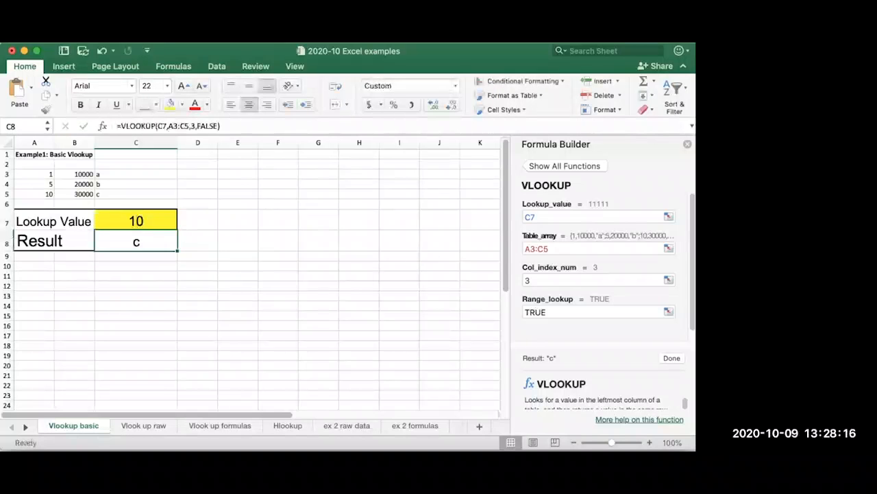
left_click(136, 221)
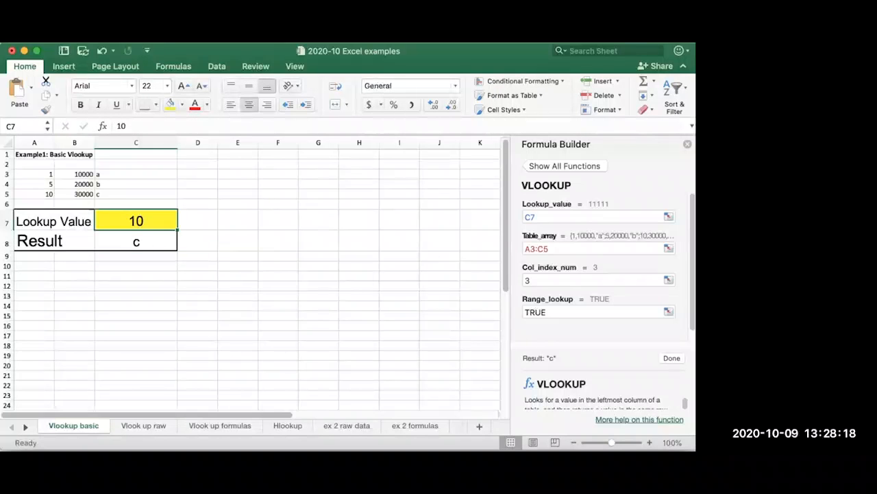
type("9")
key("Return")
left_click(136, 221)
type("8")
key("Return")
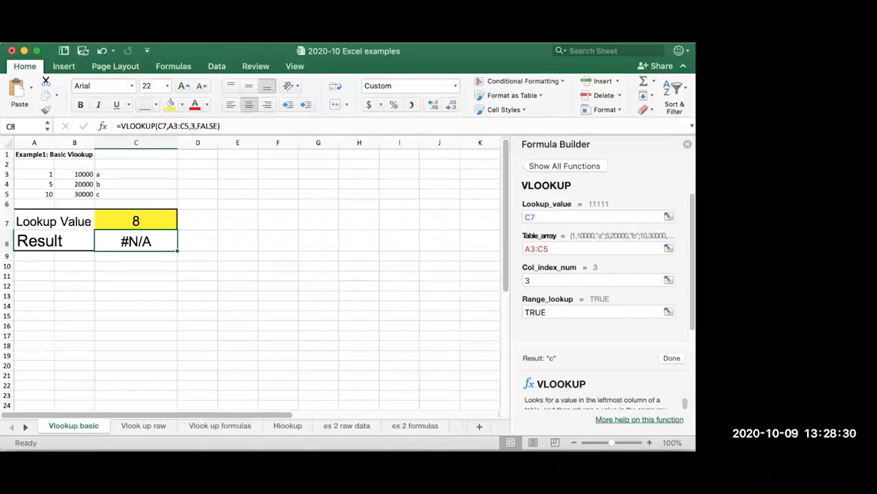
Step: Put the table's lookup keys out of order by entering 10, 1 and 5 in A3 through A5
left_click(34, 174)
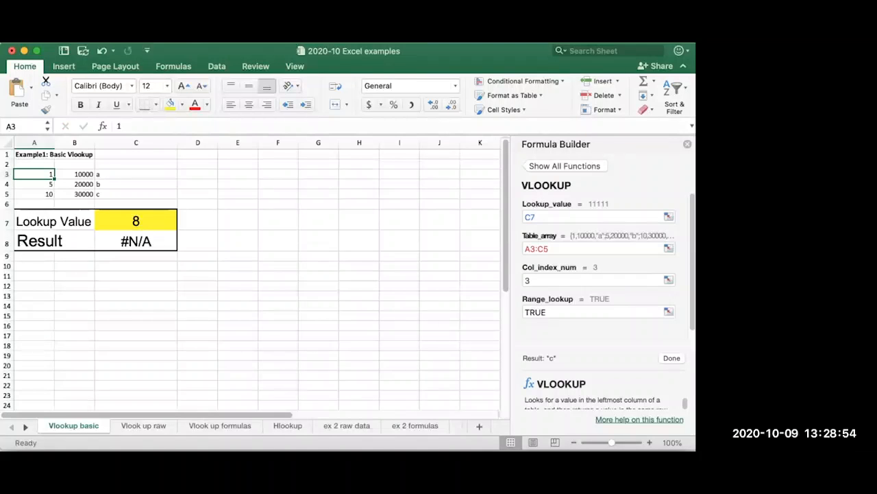
type("10")
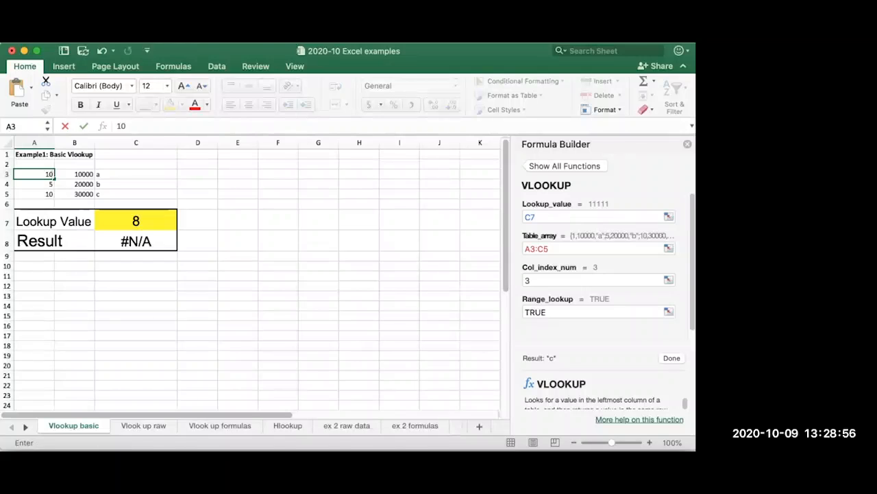
key("Return")
type("1")
key("Return")
type("5")
key("Return")
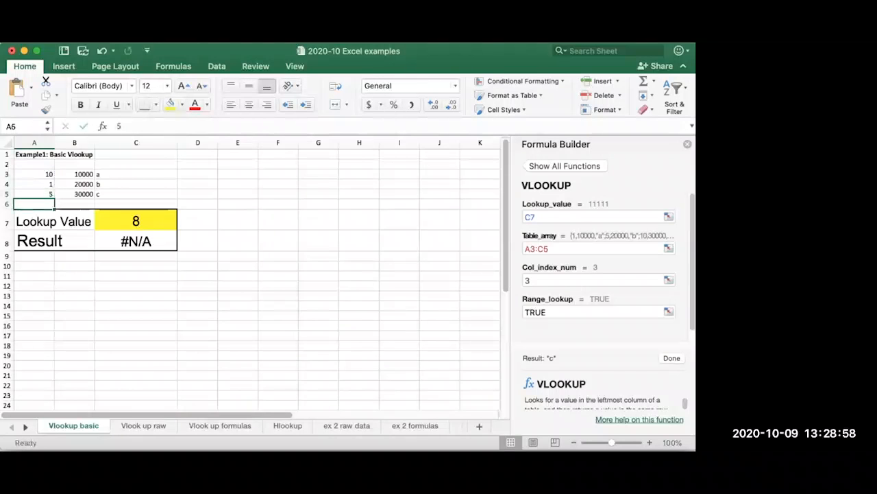
Step: Delete the FALSE argument from the VLOOKUP formula in C8 so it uses approximate matching on the unsorted keys
left_click(136, 221)
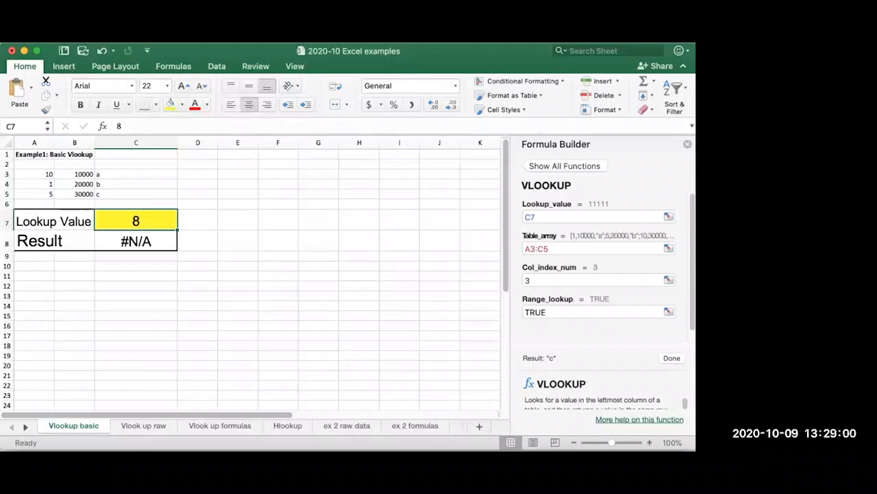
left_click(136, 242)
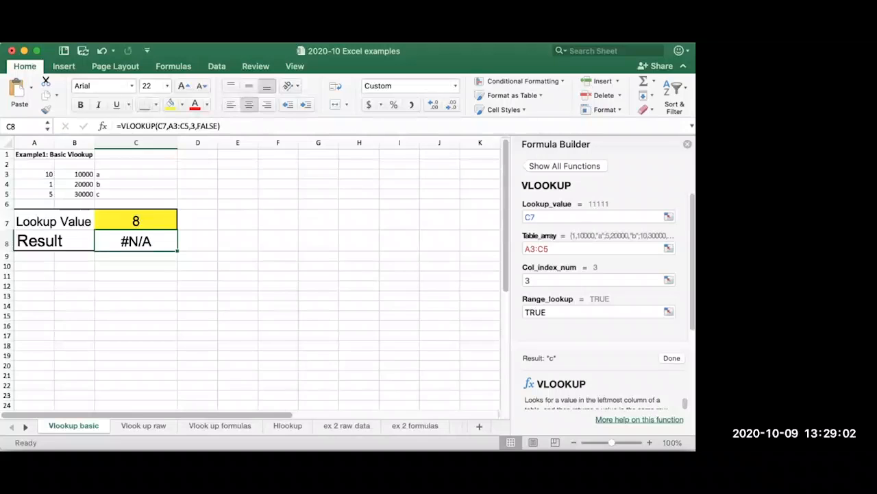
double_click(207, 126)
key("BackSpace")
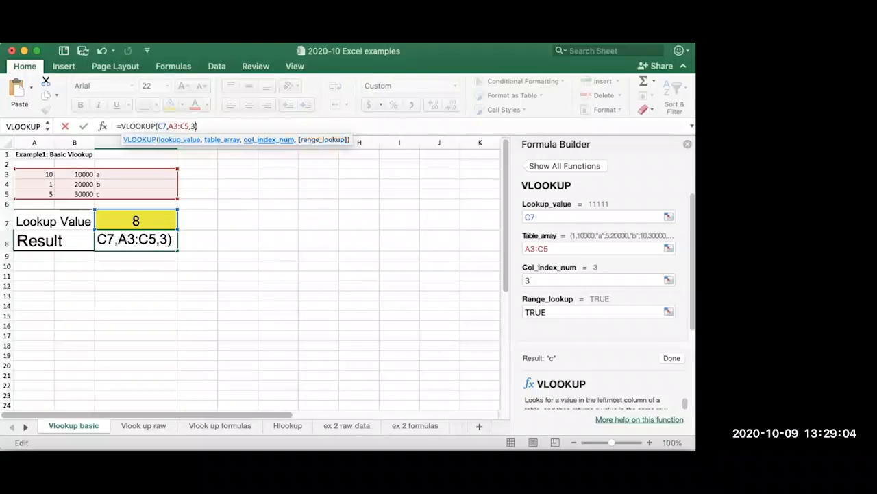
key("Return")
Step: Test the approximate match on the unsorted table with lookup values 1, 2, 3 and 4 in C7
key("Up")
key("Up")
type("1")
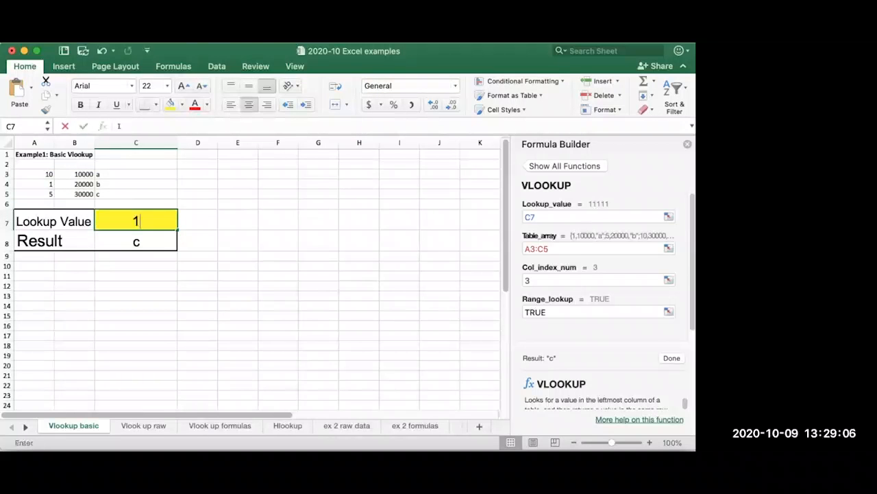
key("Return")
key("Up")
type("2")
key("Return")
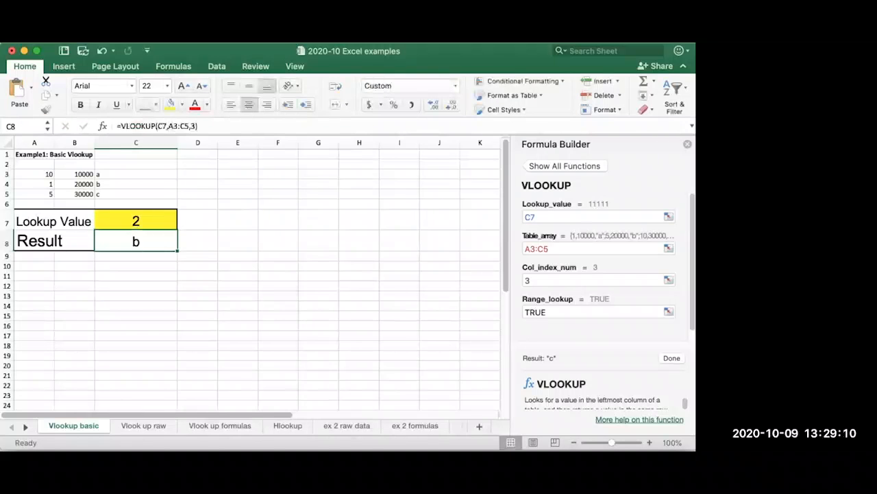
key("Up")
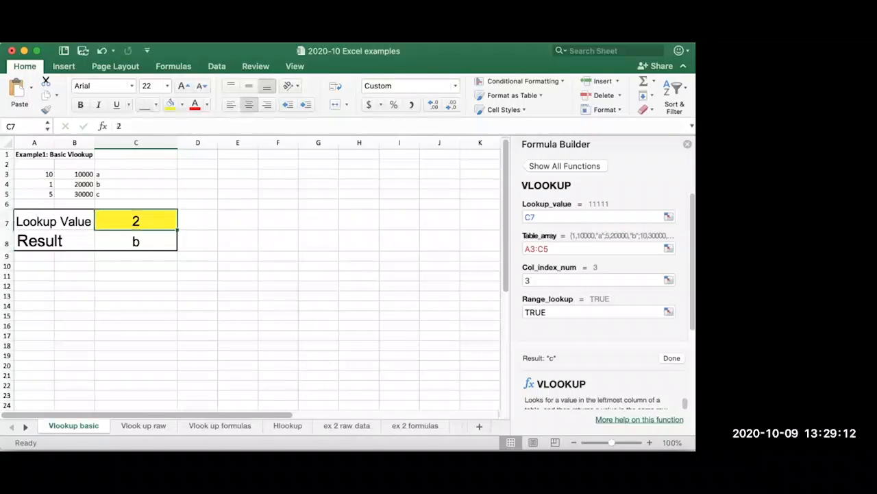
type("3")
key("Return")
key("Up")
type("4")
key("Return")
Step: Continue testing the unsorted table with lookup values 5, 6 and 7 in C7, ending with 10
key("Up")
type("5")
key("Return")
key("Up")
type("6")
key("Return")
key("Up")
type("7")
key("Return")
key("Up")
type("10")
key("Return")
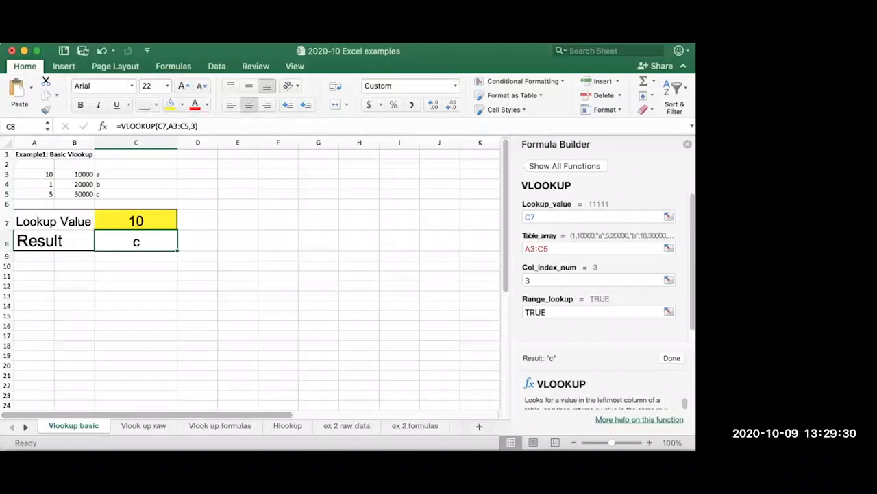
Step: Fill the VLOOKUP formula from C8 down through C11
left_click_drag(177, 251, 177, 304)
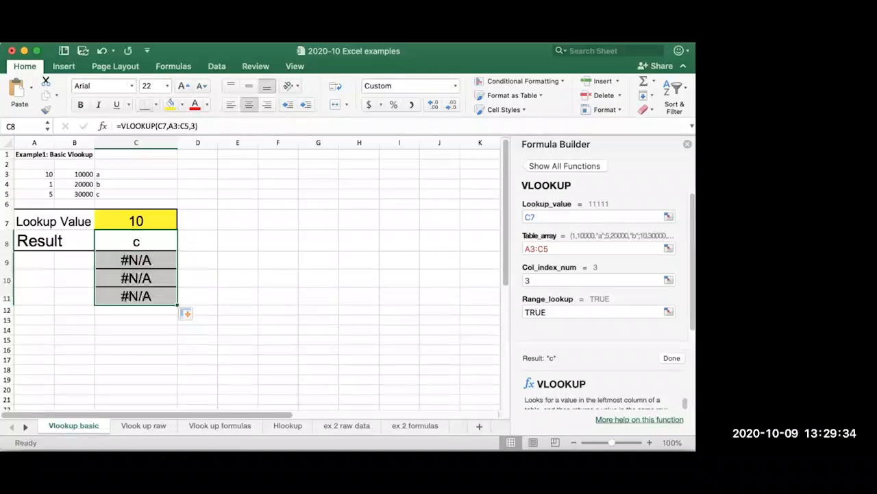
left_click(197, 277)
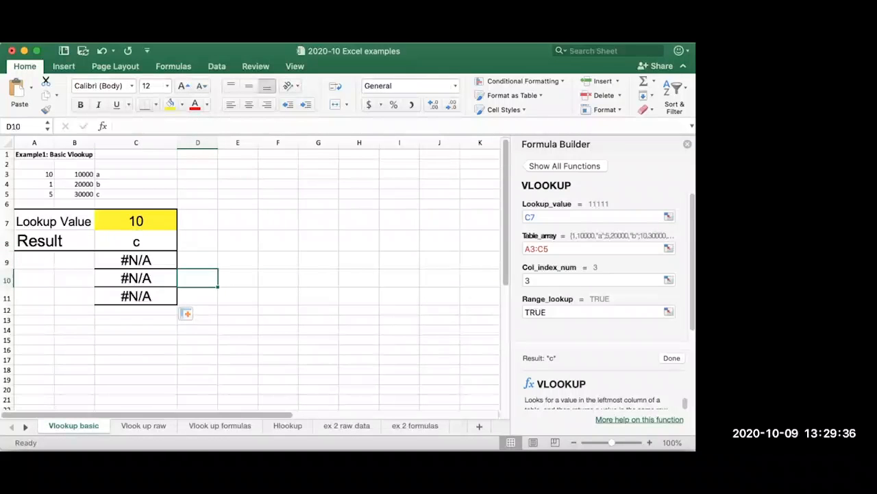
Step: Change the lookup value reference in the C9 VLOOKUP formula to C7
left_click(136, 261)
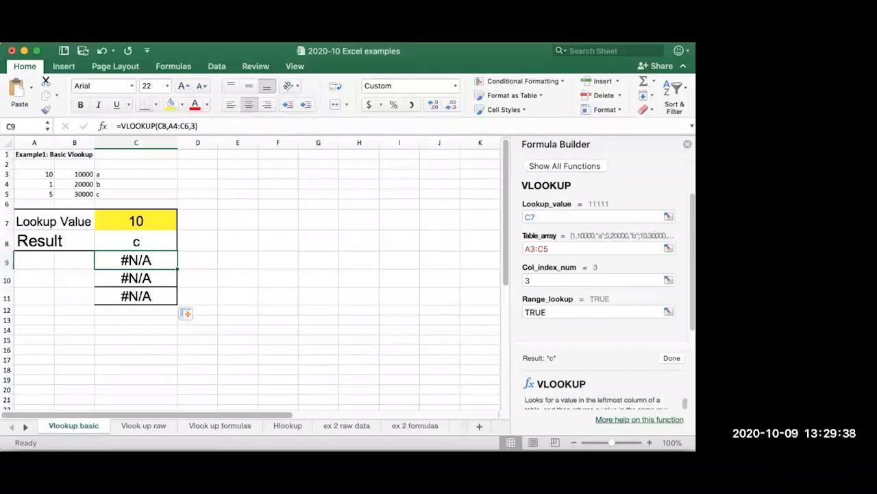
left_click(162, 126)
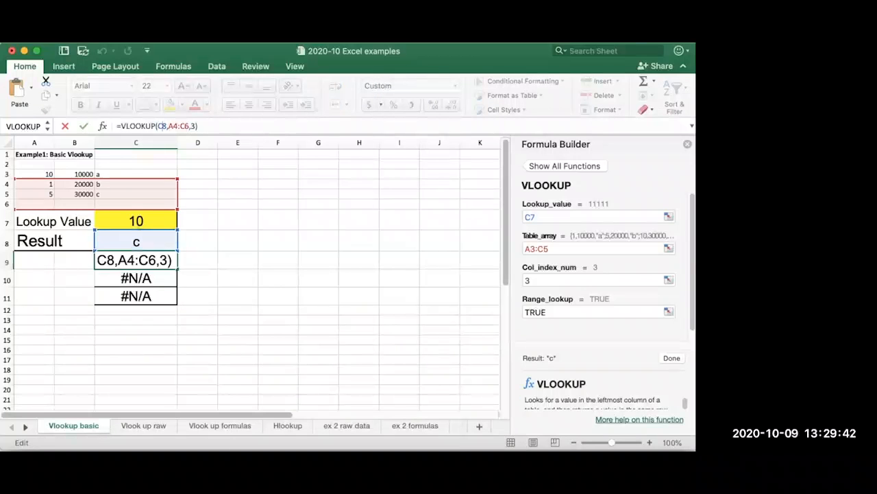
key("Delete")
type("7")
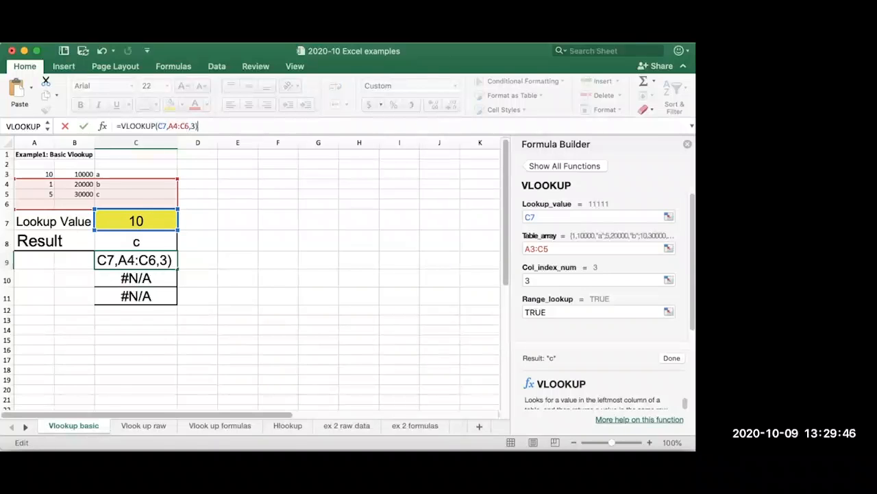
key("Return")
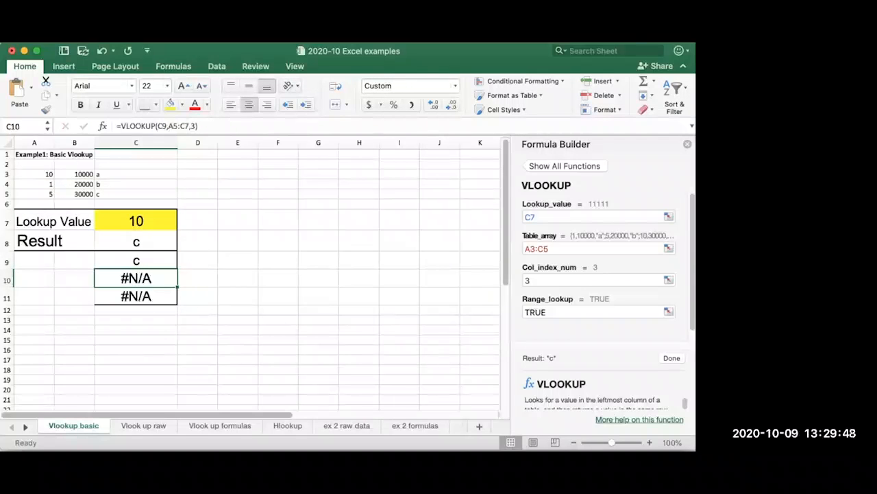
Step: Correct the C10 VLOOKUP formula so it looks up C7 in the table range A3:C5
left_click(162, 126)
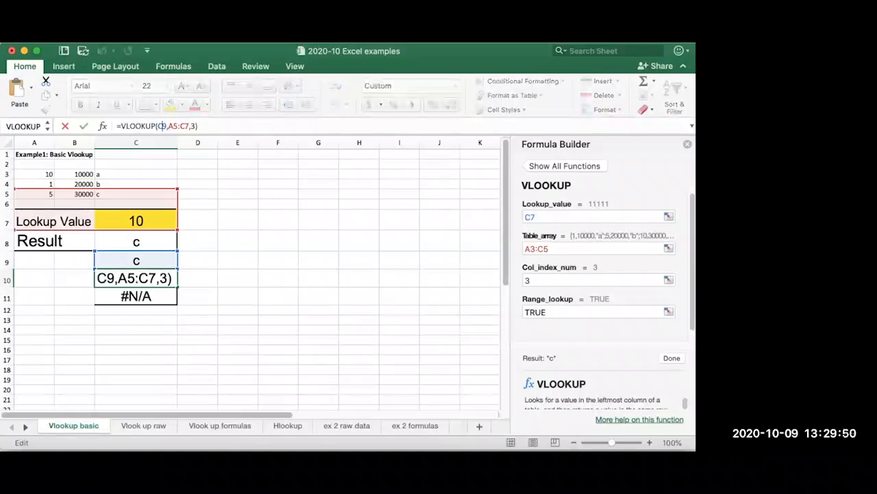
key("Delete")
type("7")
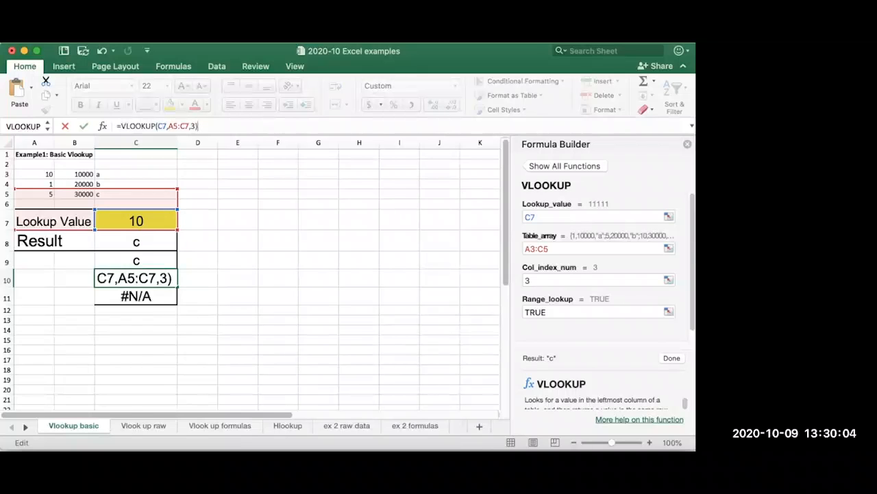
left_click_drag(74, 189, 74, 169)
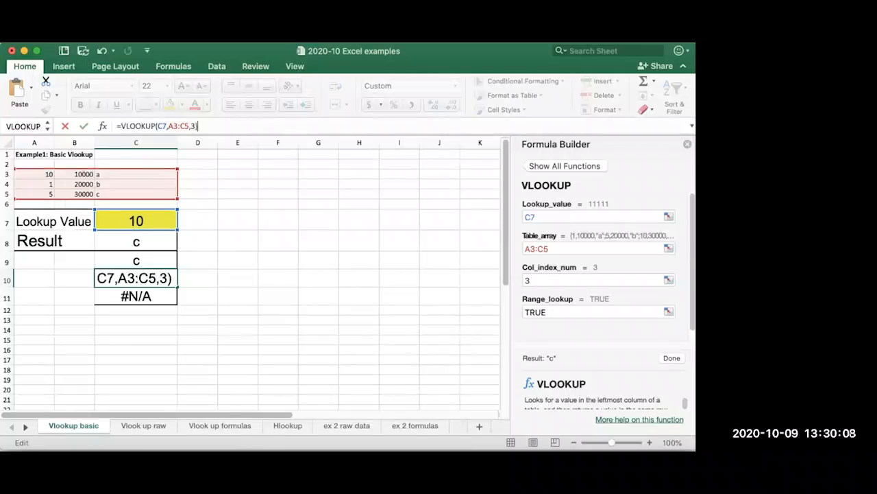
left_click(136, 221)
Step: Make the first cell of the table range absolute, as $A$3, in the C8 VLOOKUP formula
left_click(136, 241)
left_click(135, 221)
left_click(136, 241)
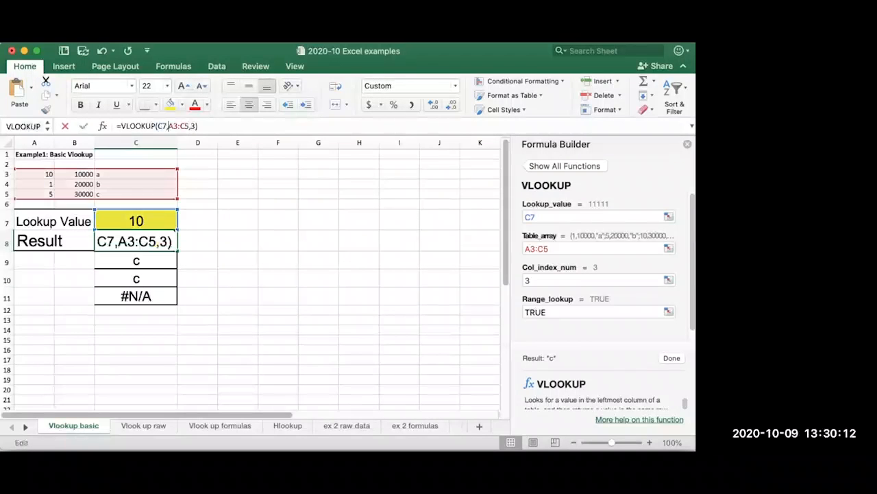
left_click(168, 126)
key("F4")
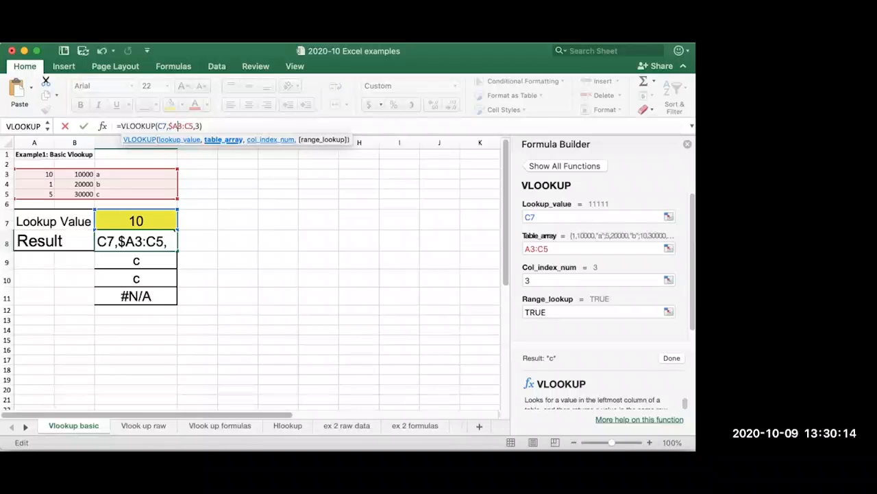
key("Return")
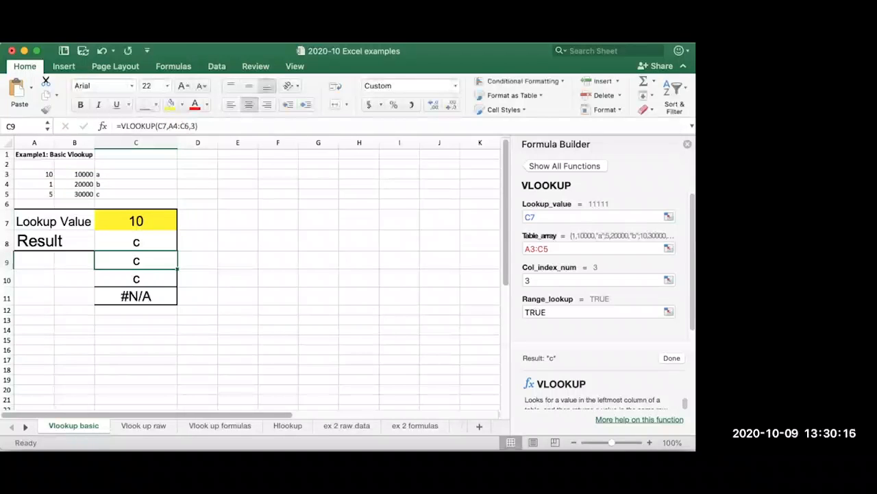
Step: Try to make the lookup value reference in the C9 VLOOKUP formula absolute
left_click(163, 126)
type("#")
key("BackSpace")
key("BackSpace")
type("$C")
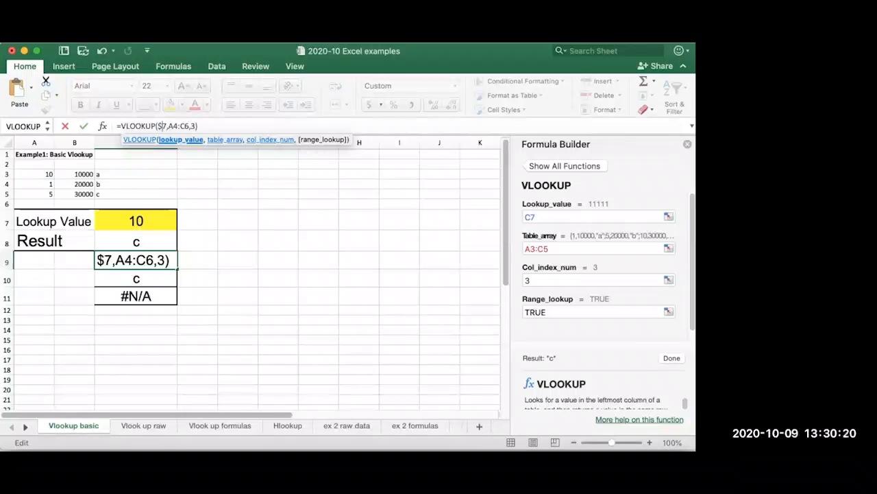
type("$")
key("Return")
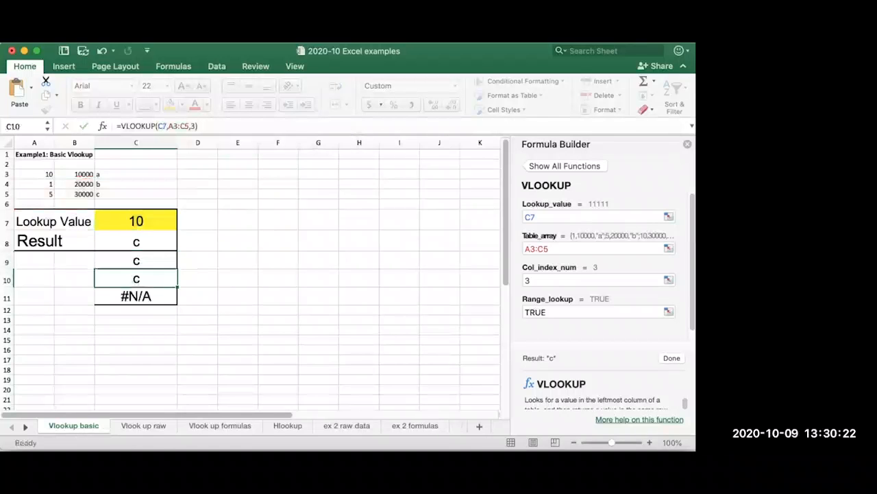
Step: Fill the C8 formula with the $A$3 anchor down through C11 and check the copied formula in C9
left_click(136, 221)
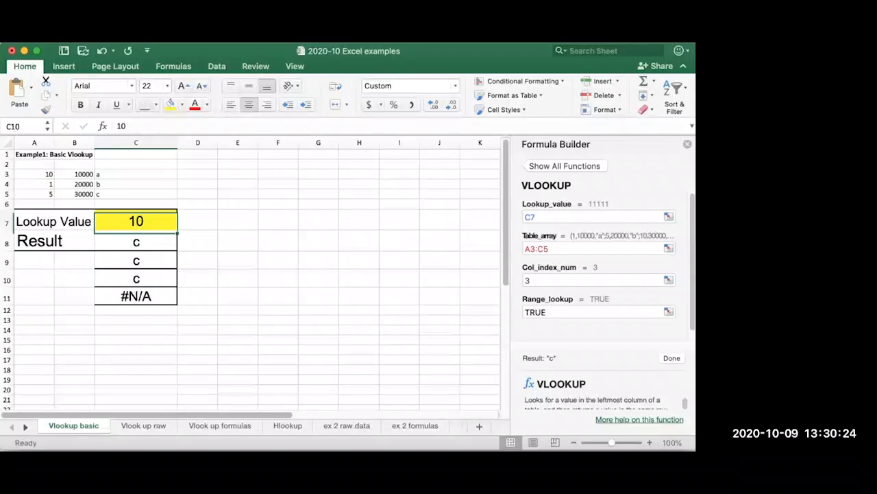
left_click(136, 241)
left_click_drag(177, 250, 176, 303)
left_click(135, 241)
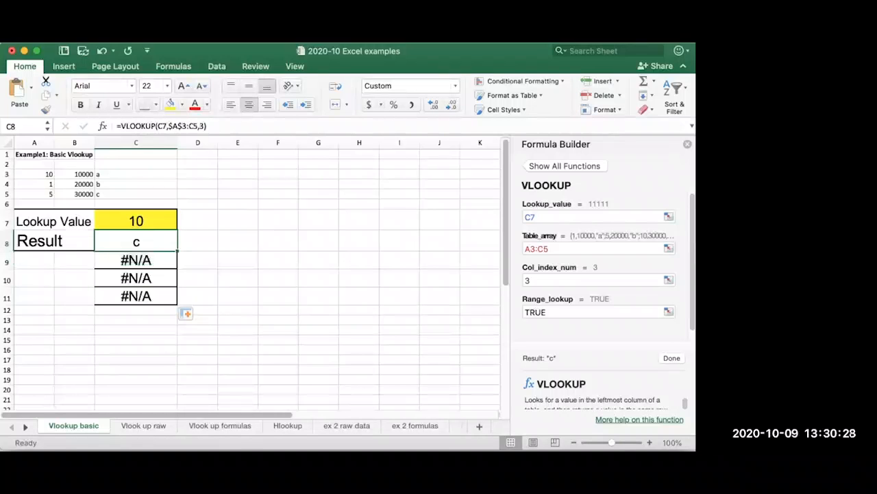
left_click(136, 261)
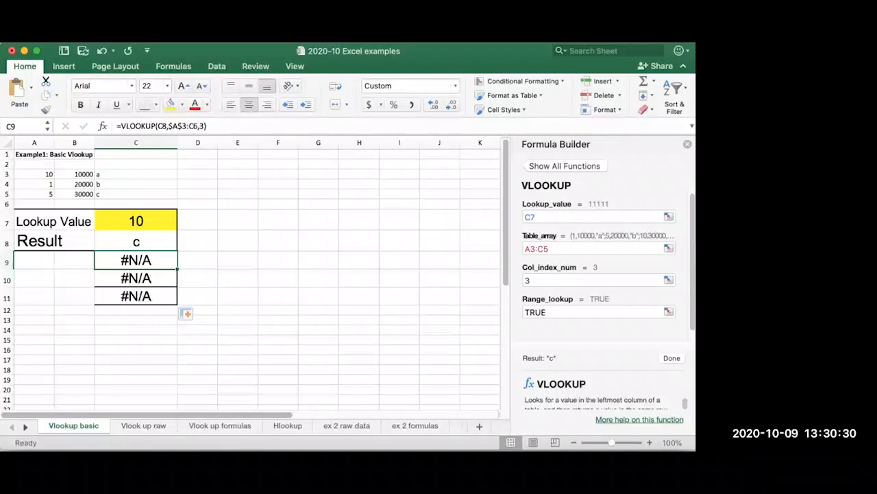
Step: Make the lookup value reference in the C8 VLOOKUP formula absolute as $C$7
left_click(135, 221)
left_click(136, 242)
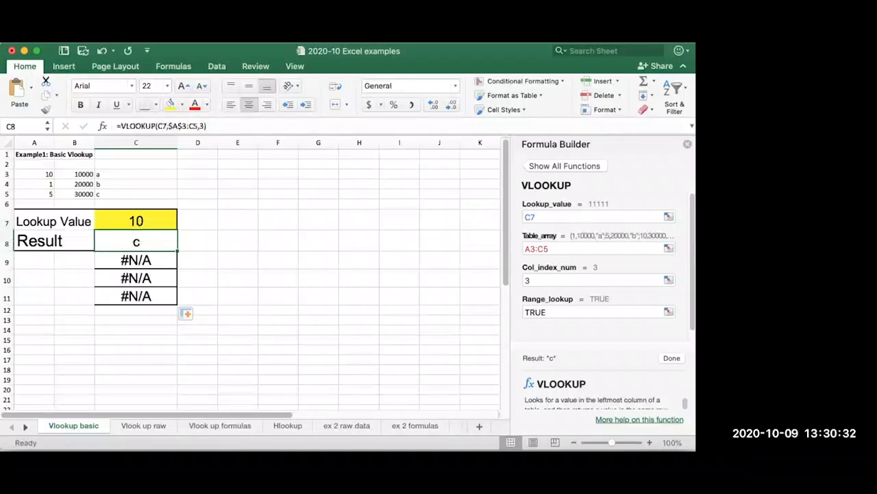
left_click(188, 127)
type("$$")
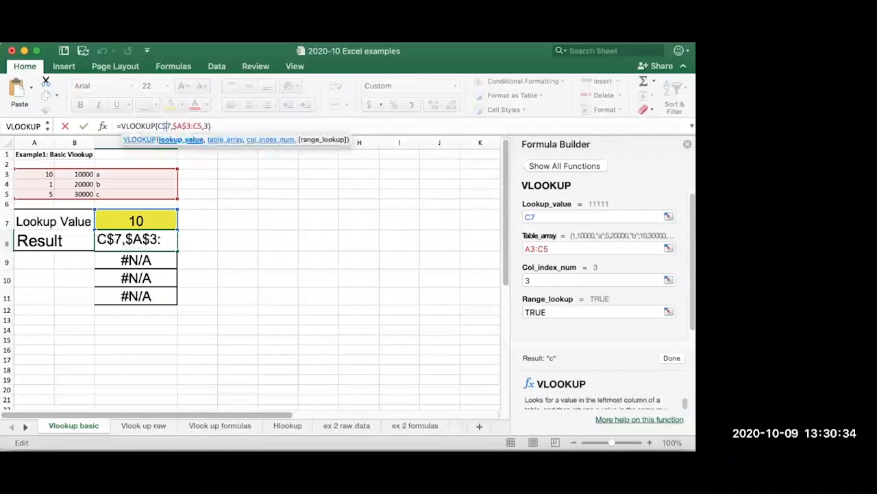
key("Return")
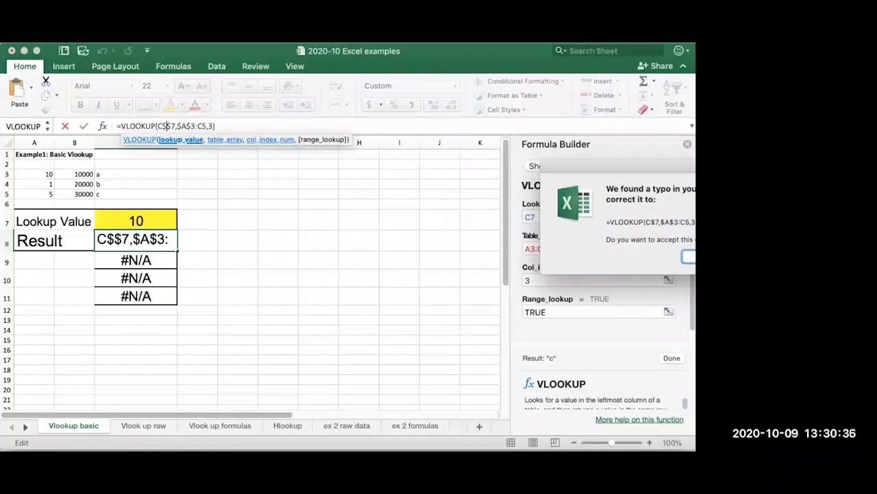
key("Return")
left_click(136, 241)
left_click(159, 126)
type("$")
key("Return")
Step: Fill the C8 formula with the $C$7 anchor down through C11 and inspect the references copied into C11
left_click(136, 242)
left_click_drag(177, 251, 176, 300)
left_click(237, 296)
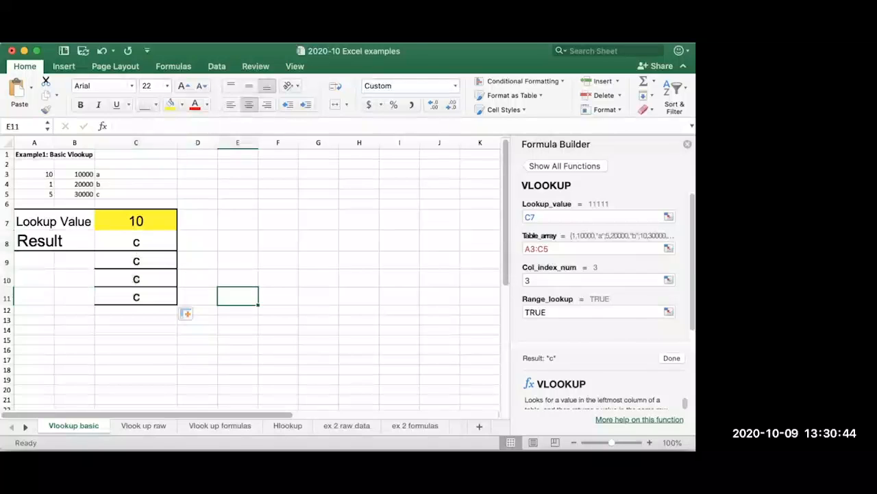
double_click(146, 296)
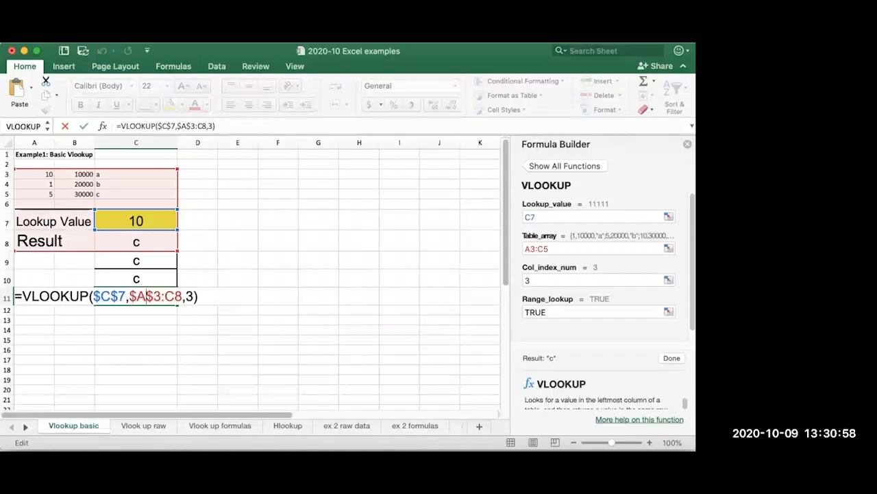
left_click(400, 220)
left_click(400, 240)
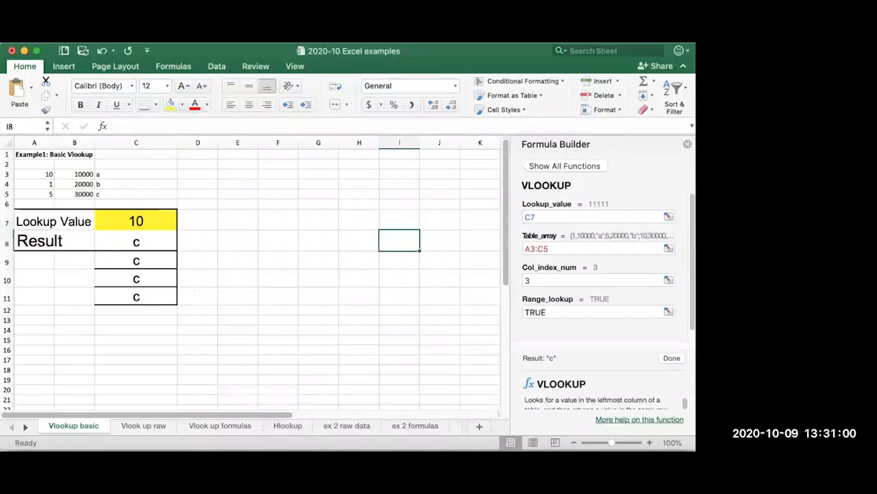
Step: Open the function arguments of the C8 formula and the VLOOKUP help article, and move the help window out of the way
left_click(687, 144)
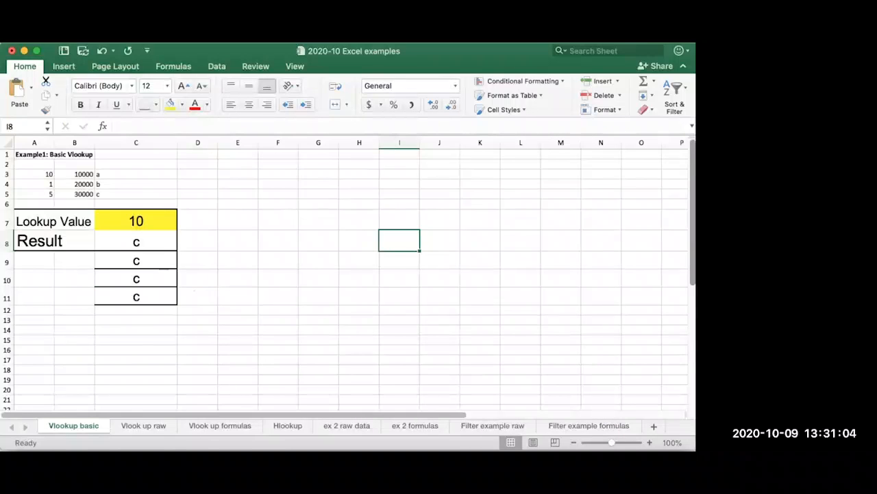
left_click(136, 241)
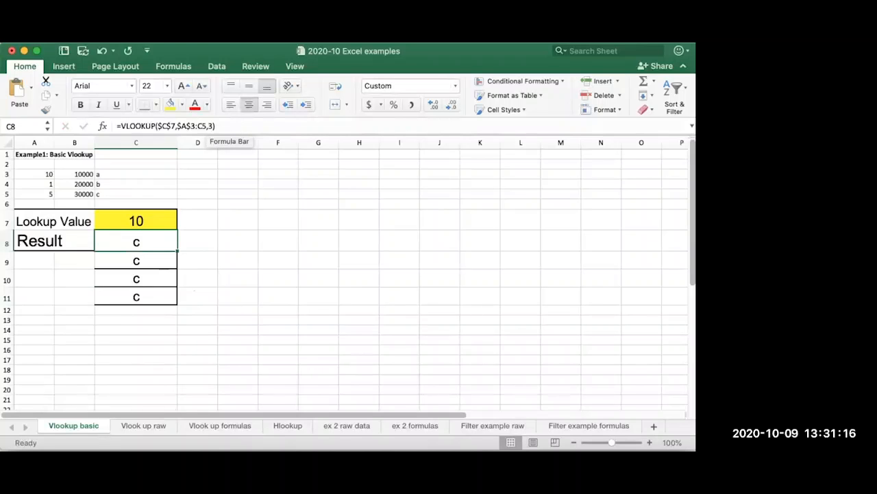
left_click(102, 126)
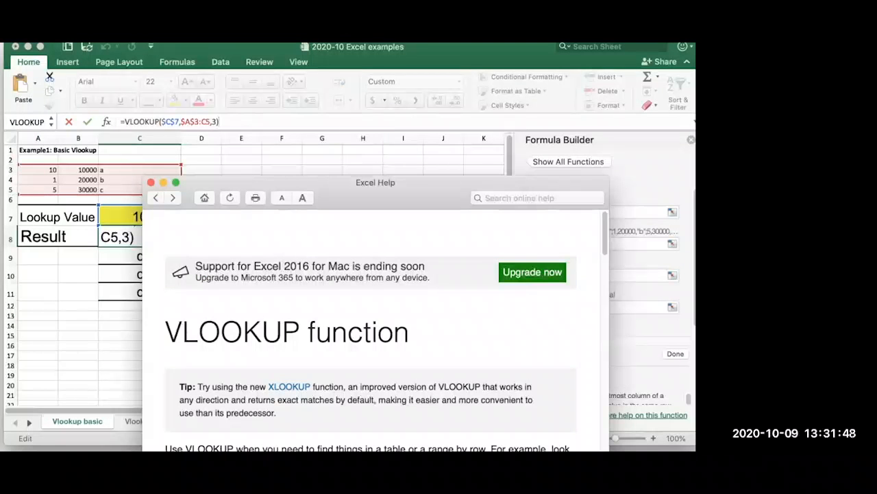
left_click_drag(379, 182, 440, 16)
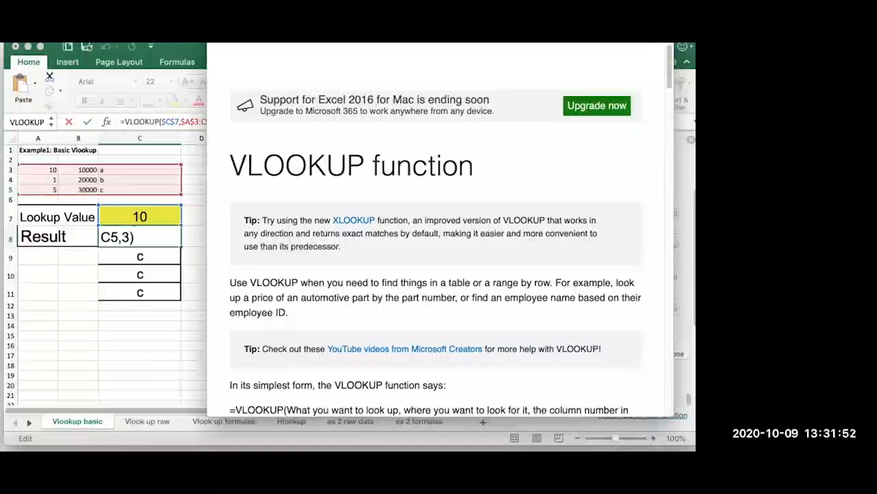
left_click_drag(440, 15, 491, 454)
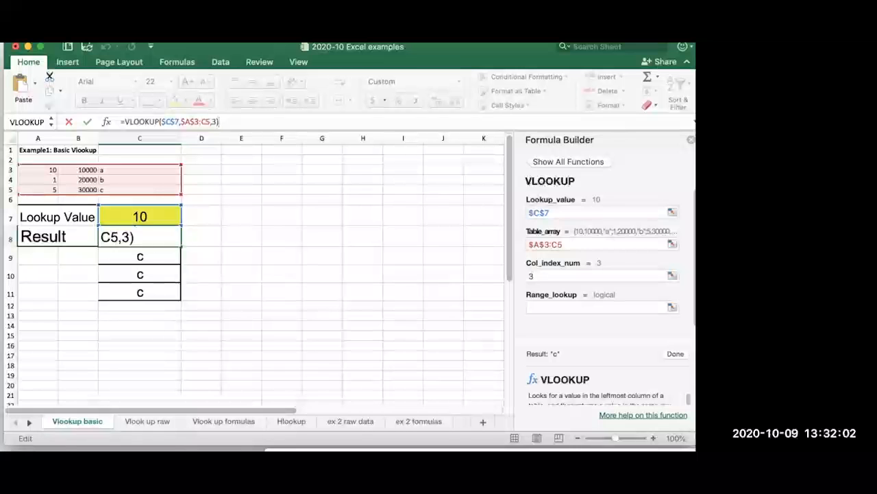
Step: Close the Formula Builder and switch to the Vlook up raw sheet
left_click(148, 422)
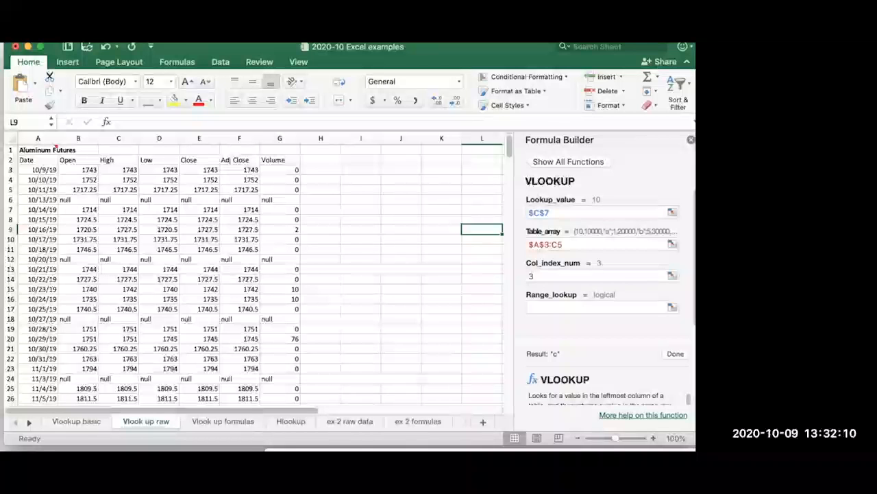
left_click(691, 140)
left_click(76, 421)
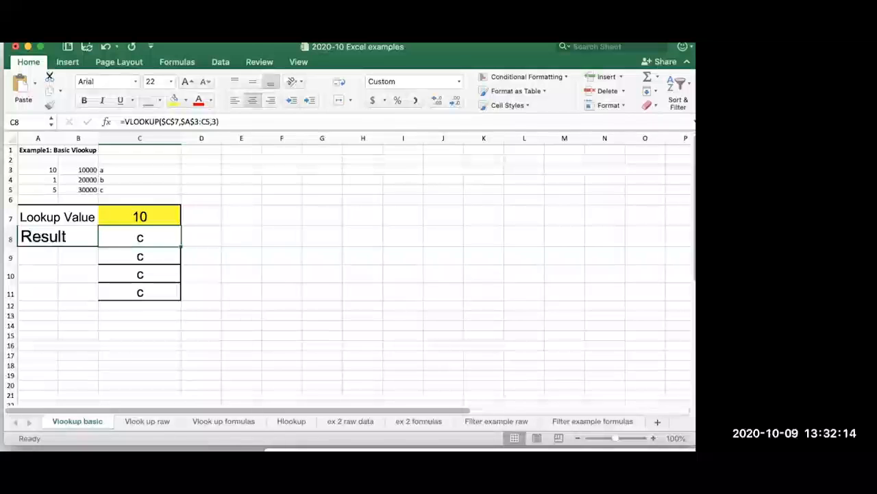
left_click(147, 422)
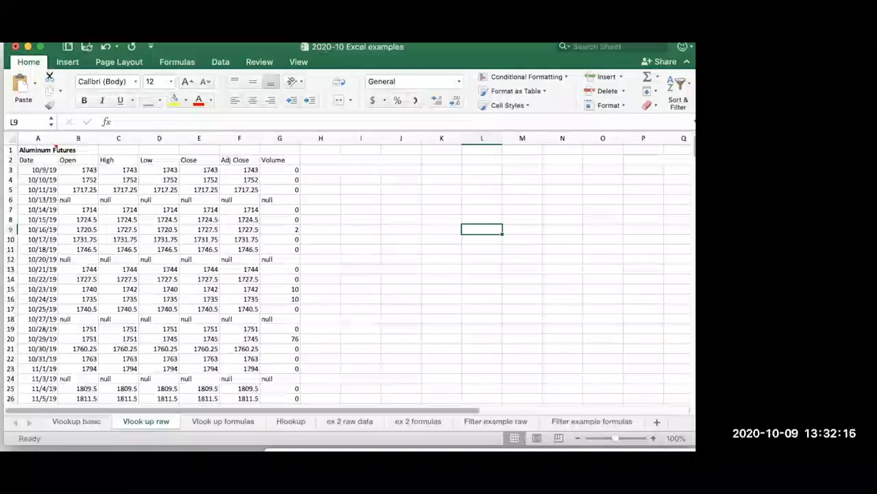
Step: Examine the Aluminum Futures title comment and step through the column headings in row 2 of the raw data
left_click(55, 150)
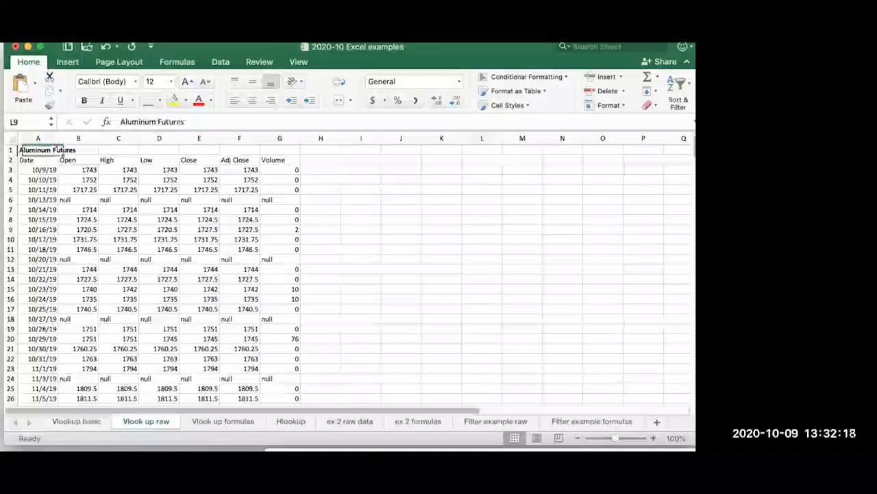
mouse_move(55, 149)
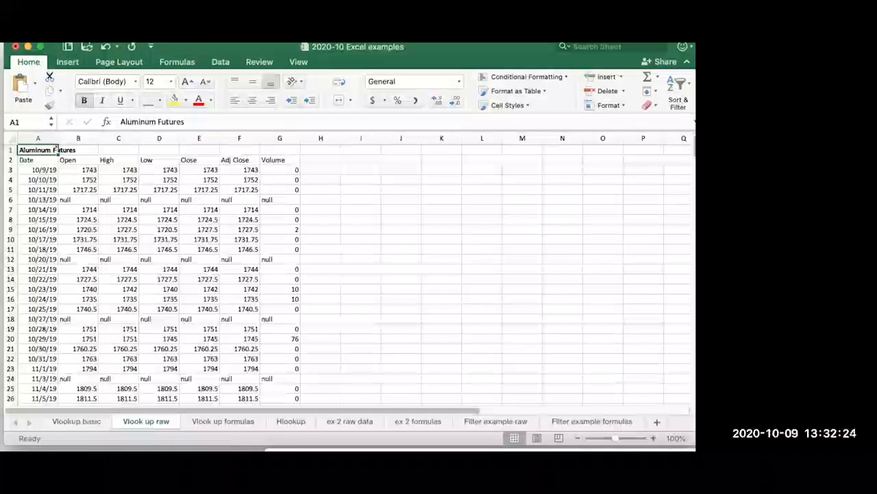
left_click(320, 170)
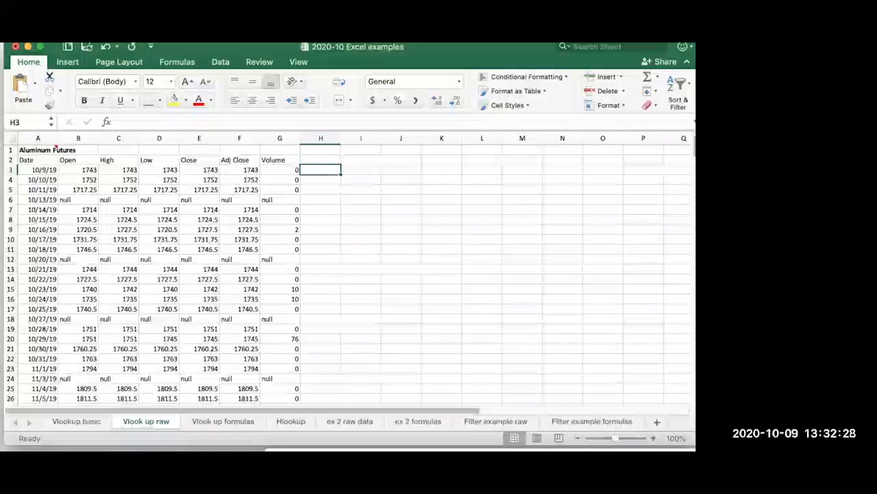
key("Home")
key("Up")
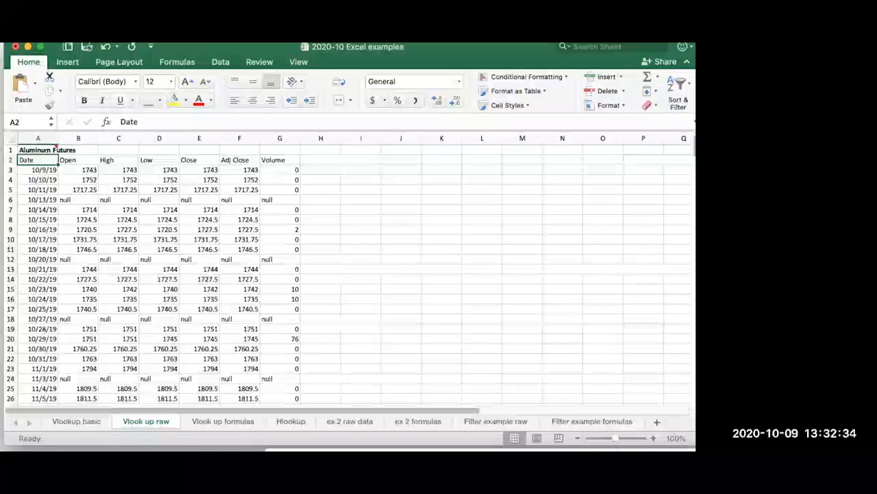
key("Right")
key("Right")
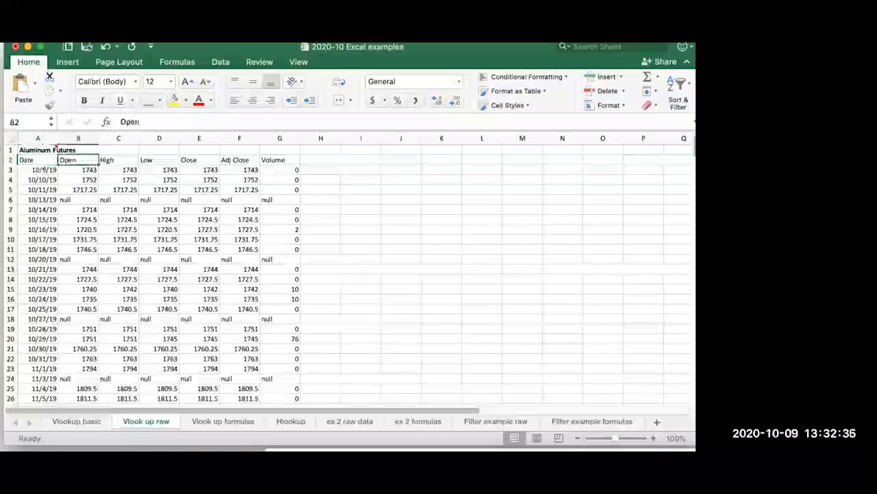
key("Right")
key("Right")
key("Right")
key("Right")
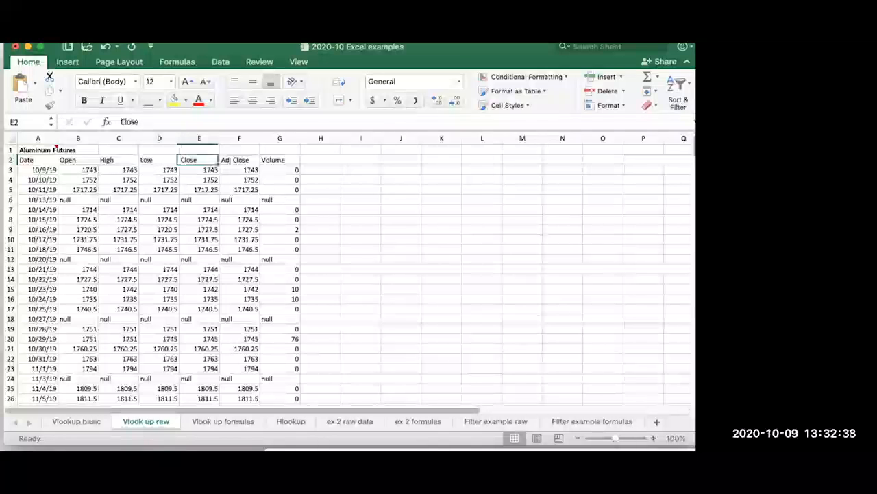
Step: Examine the Date column of the raw data from its first entry in A3 to its last entry in A307
key("Left")
key("Left")
key("Left")
key("Left")
key("Left")
key("Left")
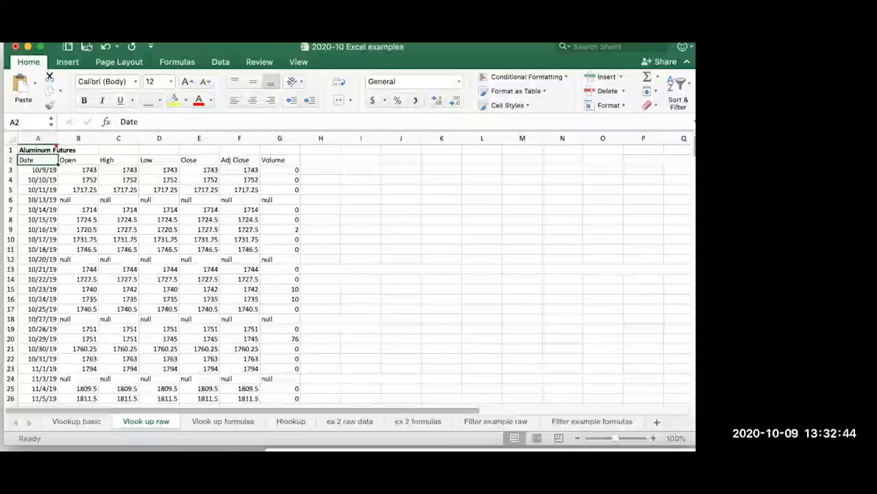
key("Down")
key("Down")
key("Right")
key("Left")
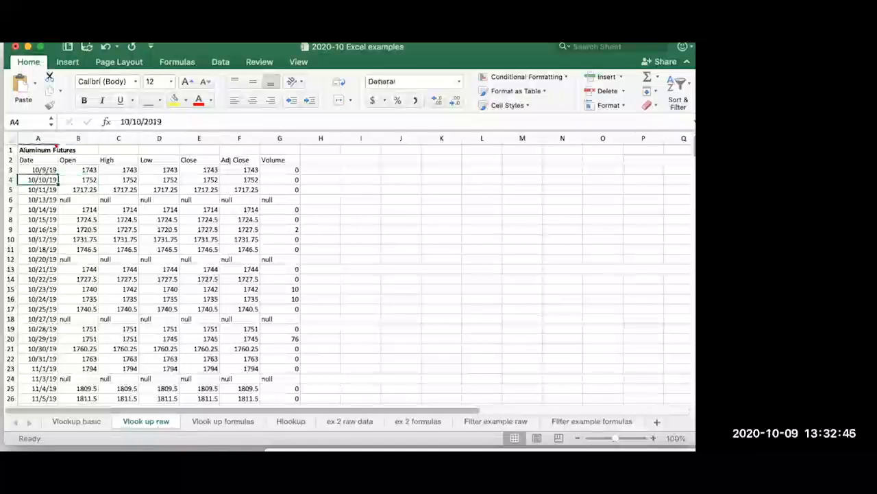
key("Up")
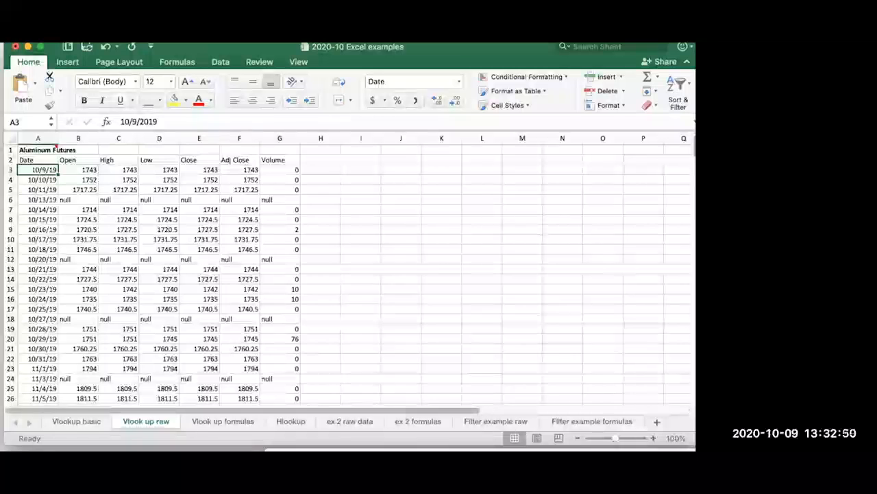
key("ctrl+Down")
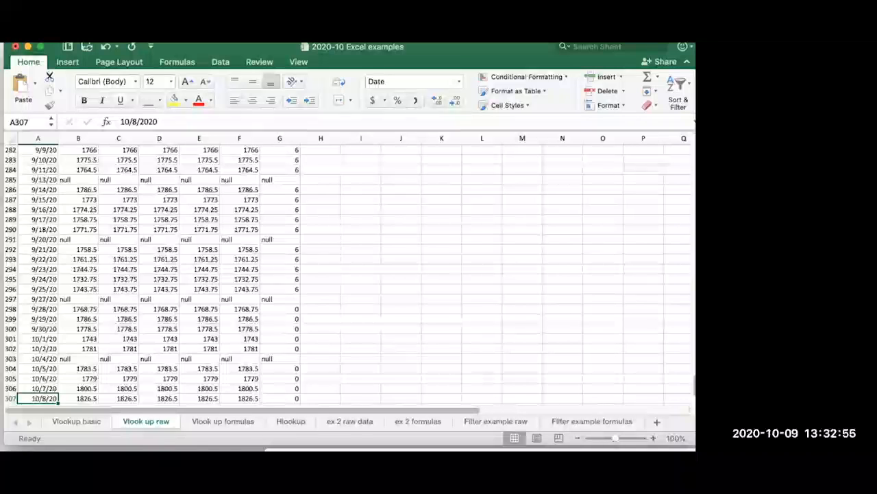
key("super+Up")
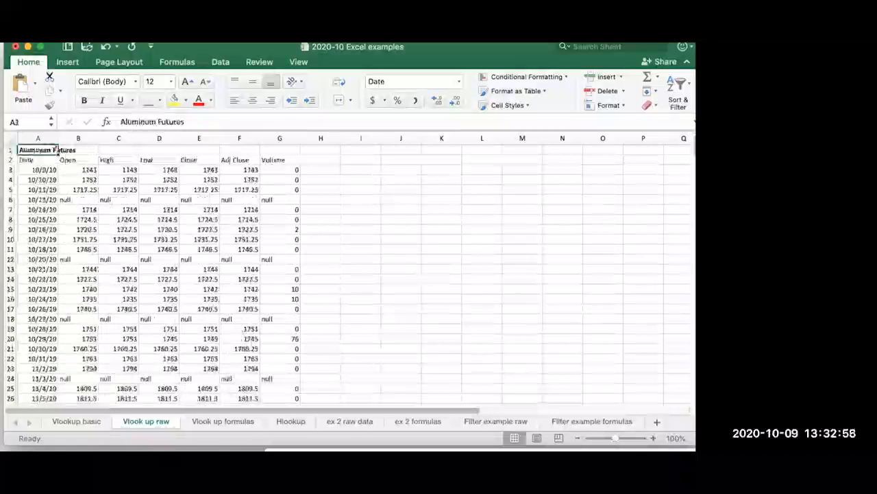
Step: Examine the Close column from its heading to the end of the data, and return to the Date heading
key("Right")
key("Right")
key("Right")
key("Right")
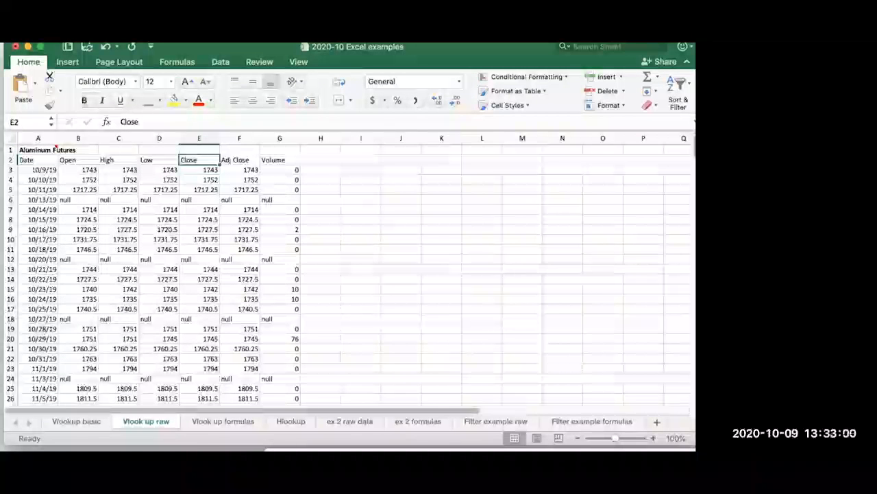
key("Down")
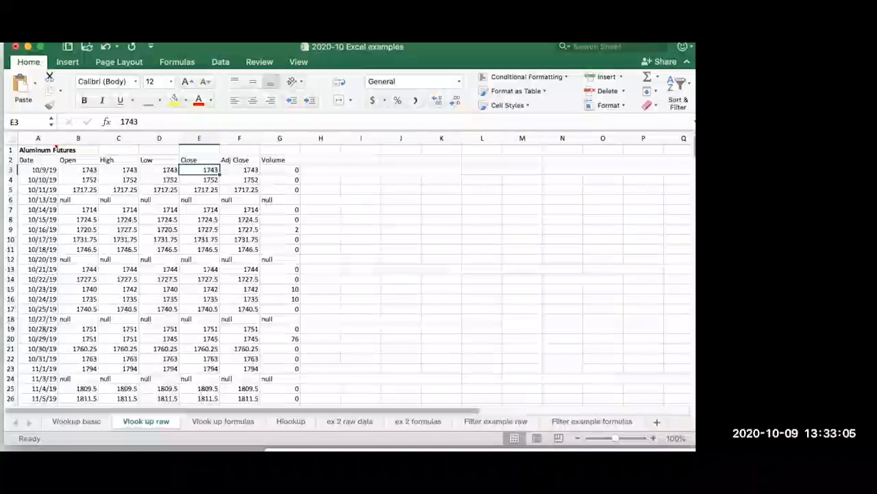
key("ctrl+Down")
key("Up")
key("Up")
key("Up")
key("Up")
key("Up")
key("Up")
key("Up")
key("Up")
key("Up")
key("Up")
key("Up")
key("Up")
key("Up")
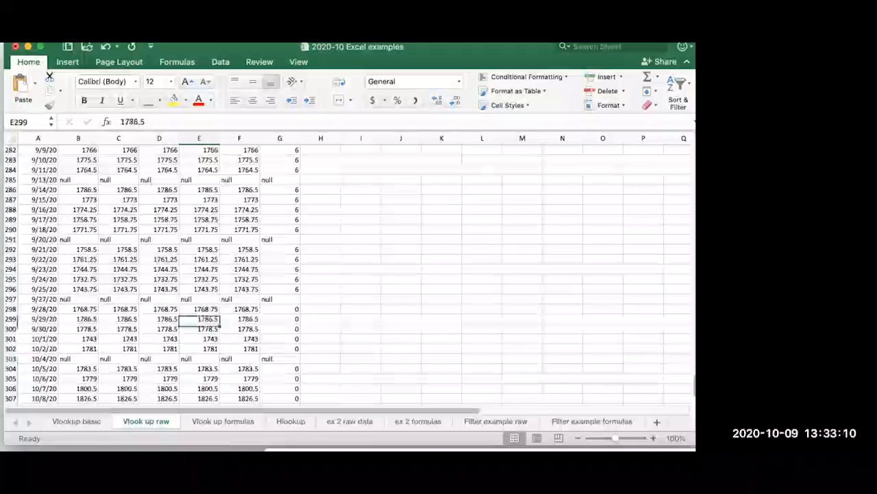
key("ctrl+Up")
key("Left")
key("Left")
key("Left")
key("Left")
key("Up")
key("Down")
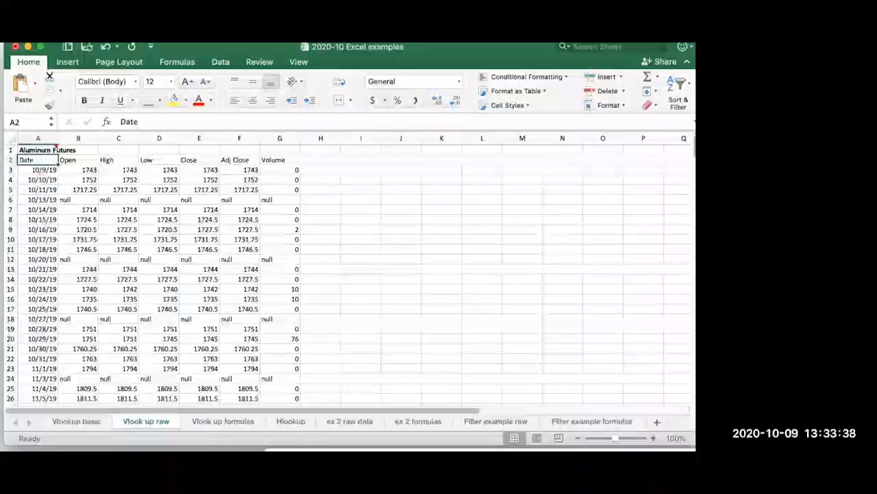
Step: Switch to the Vlook up formulas sheet and select the first date in cell A3
left_click(223, 421)
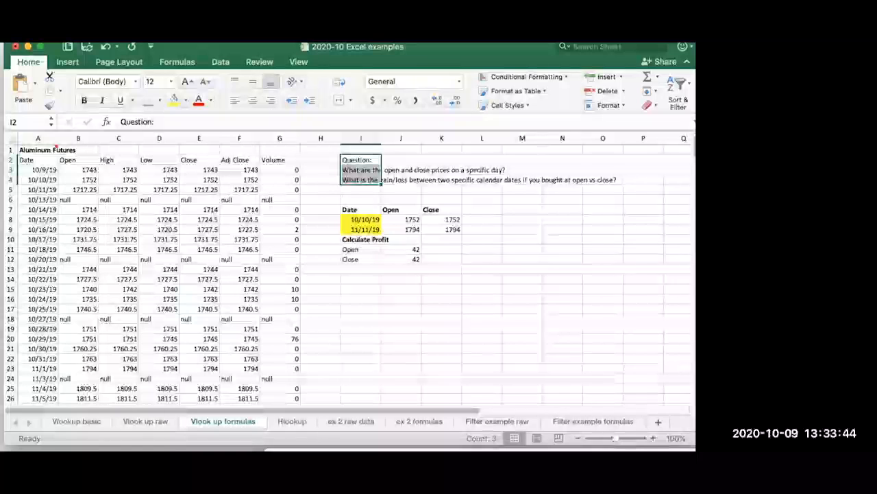
left_click(39, 170)
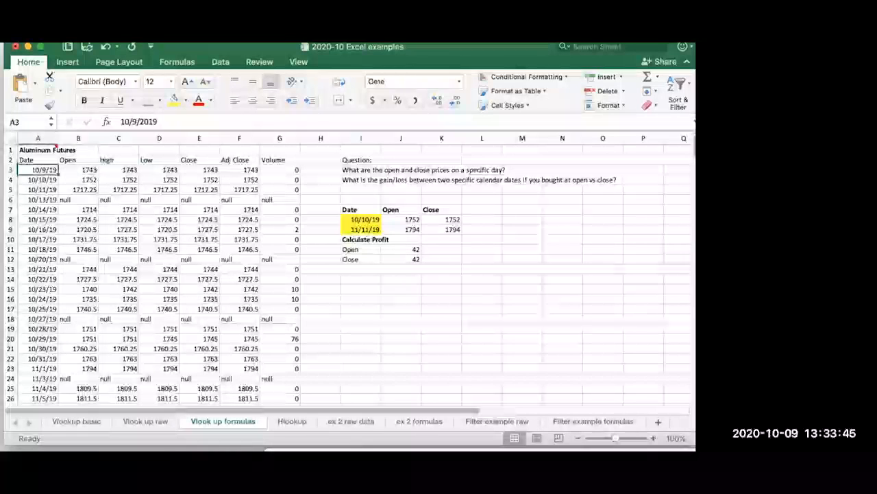
left_click(38, 160)
left_click(38, 170)
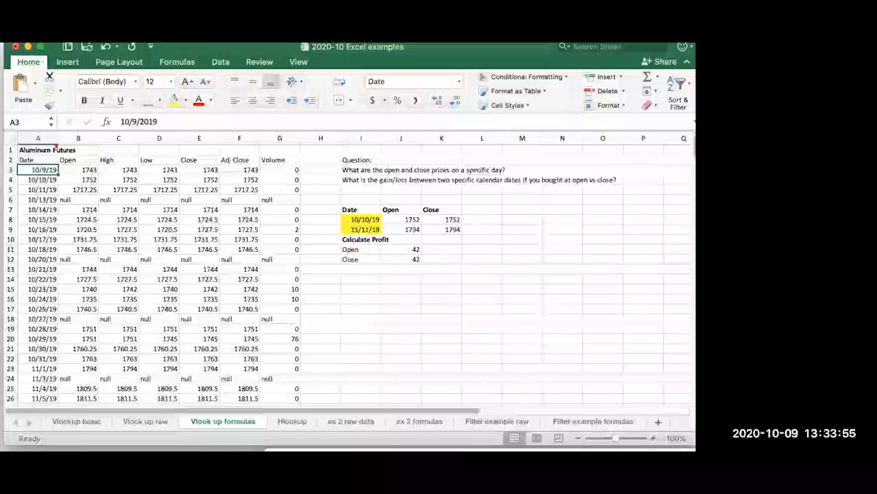
Step: Select the whole data table A2:G307 on the Vlook up raw sheet and look over its extent
left_click(146, 421)
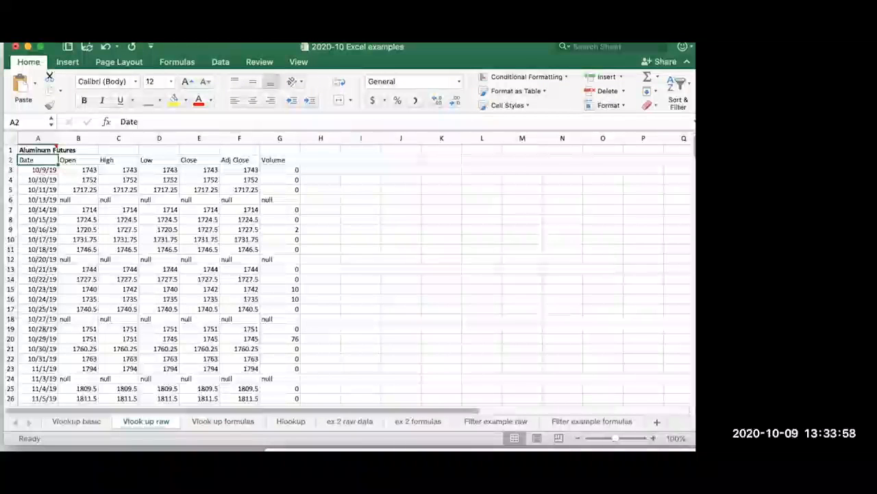
key("ctrl+shift+Down")
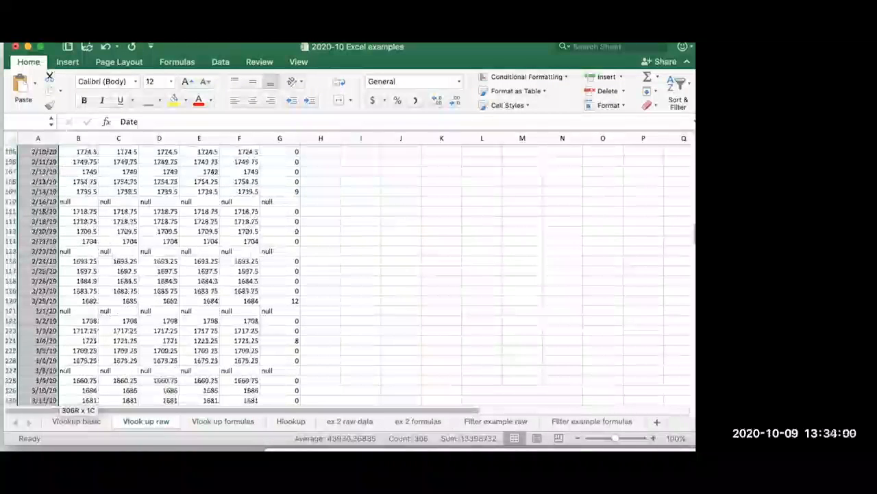
key("ctrl+shift+Right")
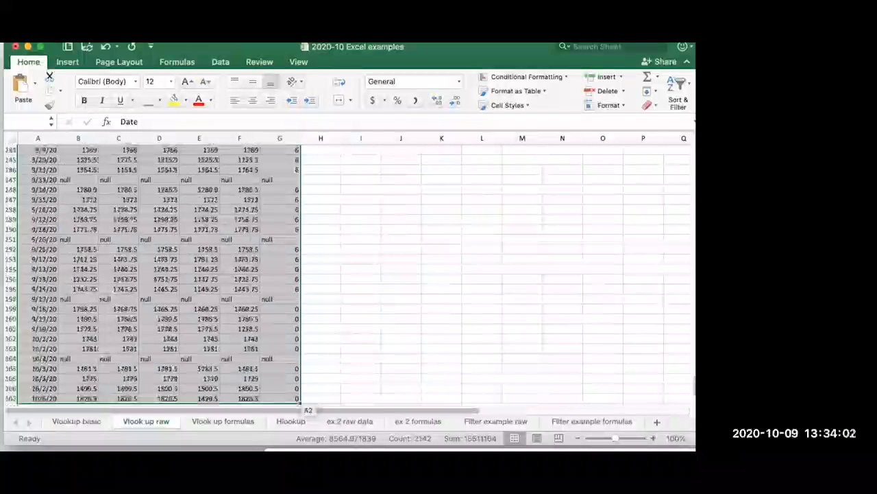
scroll(349, 274, "down", 2)
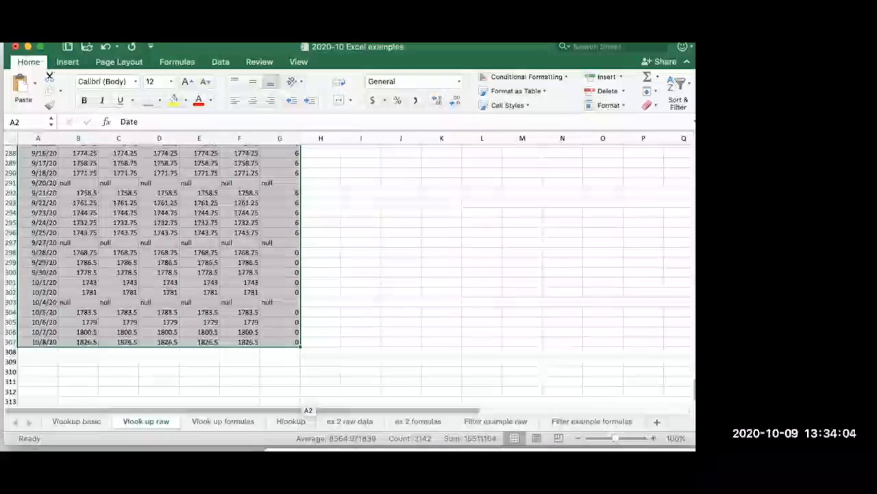
scroll(350, 274, "up", 8)
scroll(350, 274, "up", 2)
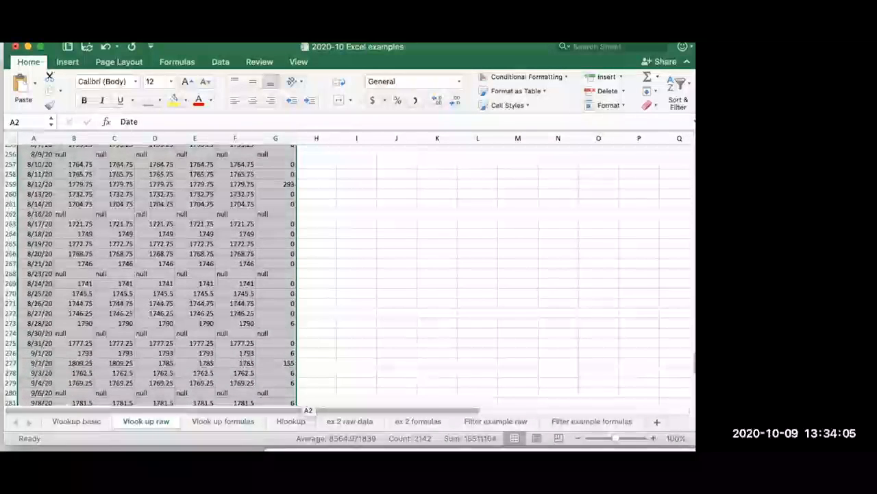
Step: Return to the Vlook up formulas sheet and read the questions listed under the Question heading in column I
left_click(223, 421)
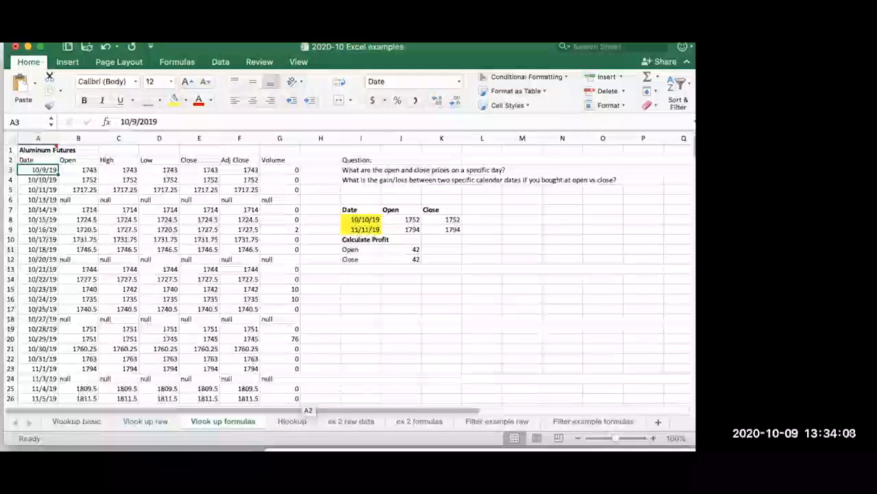
key("Right")
key("Right")
key("Right")
key("Right")
key("Right")
key("Right")
key("Right")
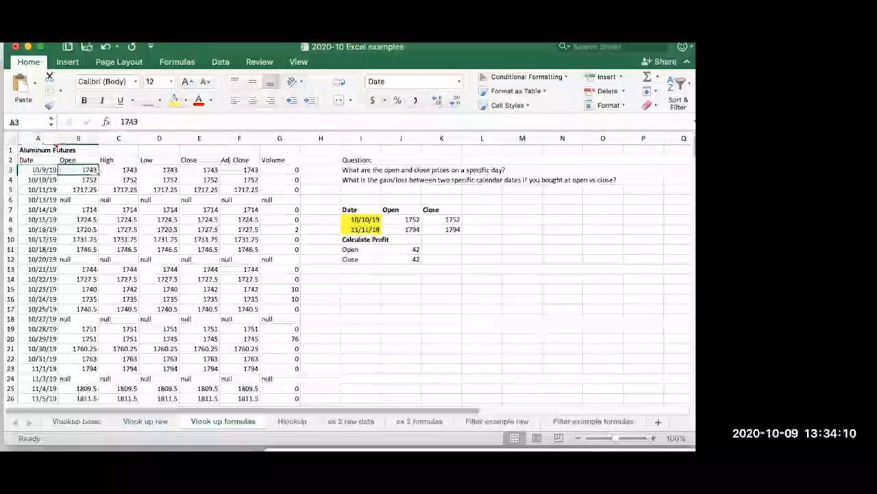
key("Right")
key("Right")
key("Up")
key("Up")
key("Left")
key("Down")
key("Down")
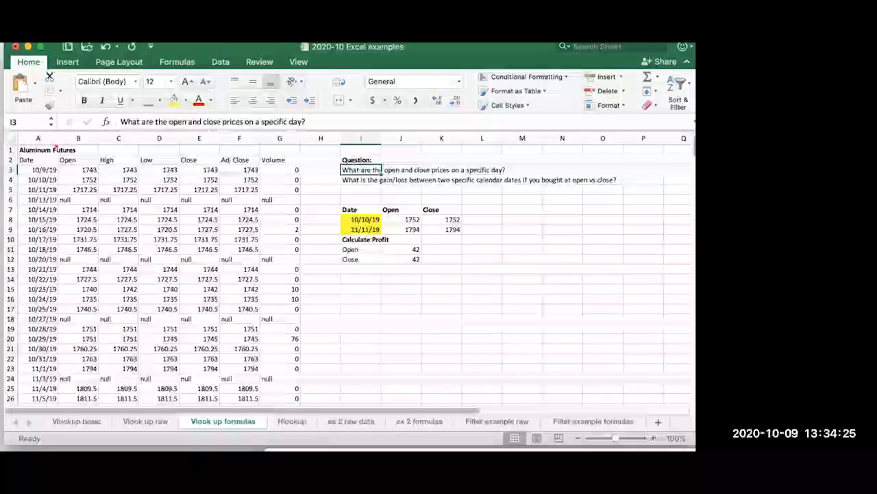
Step: Select the Open, Close and Date columns in turn to review the data needed for the questions
left_click(96, 162)
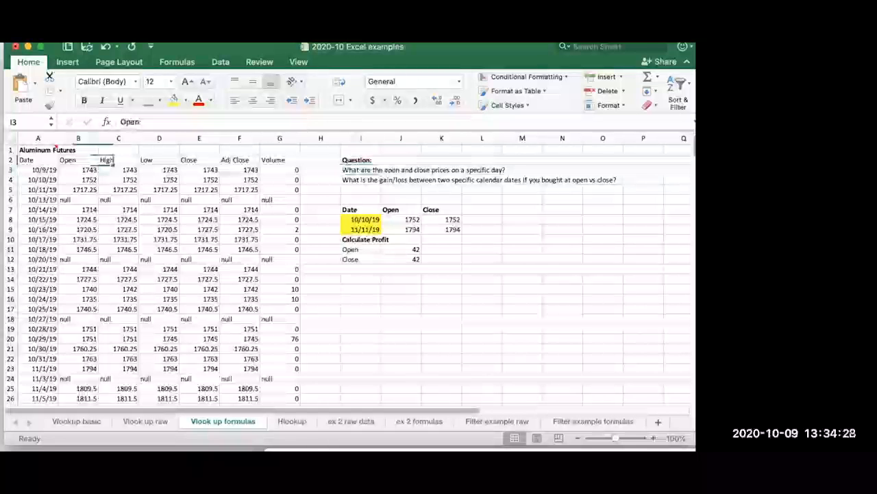
left_click(78, 138)
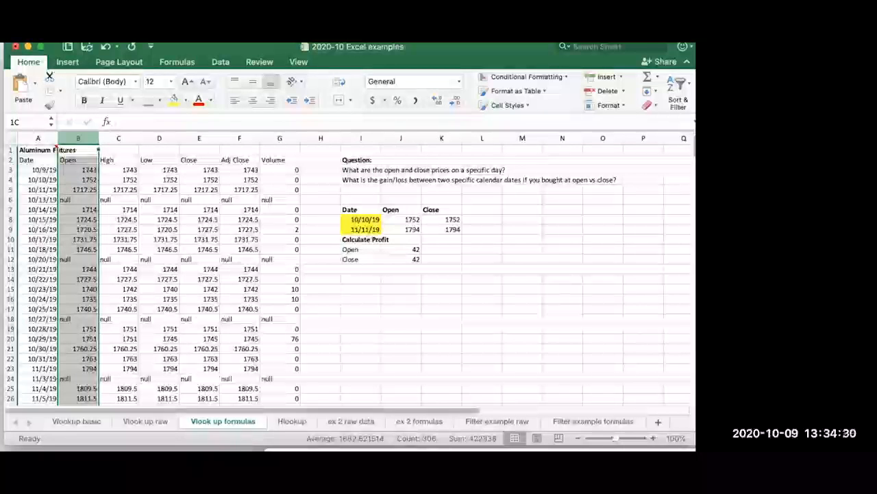
left_click(199, 138)
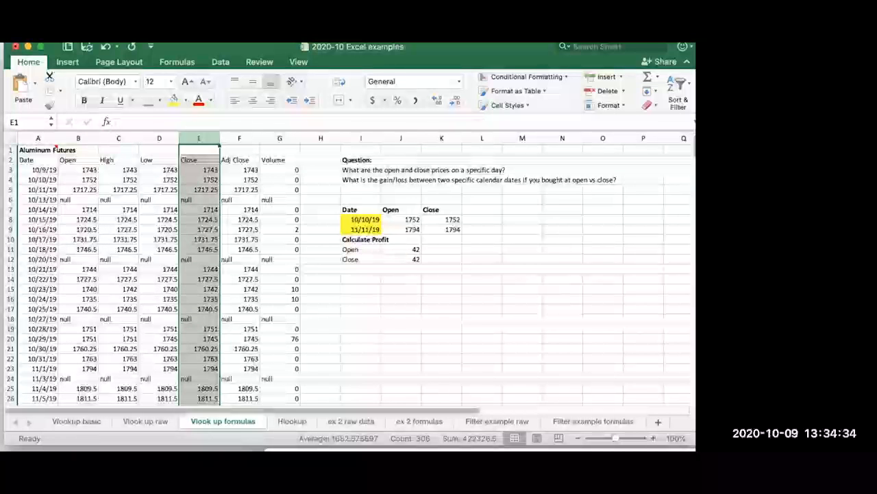
left_click(56, 142)
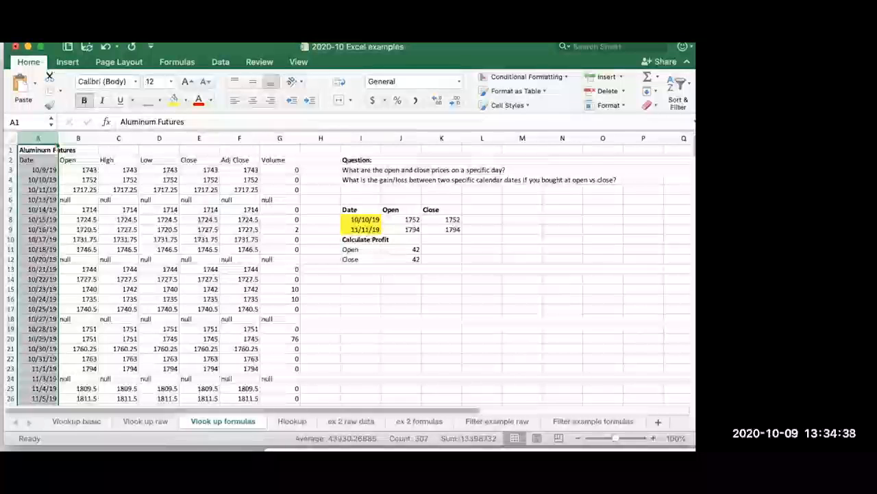
left_click(361, 190)
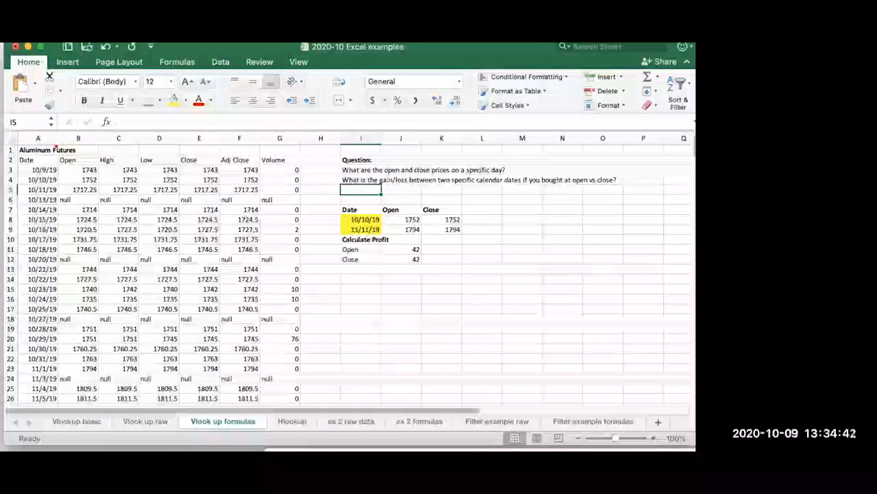
Step: Inspect the lookup date in I8 and the VLOOKUP formulas for the open and close prices in J8 and K8
left_click(377, 219)
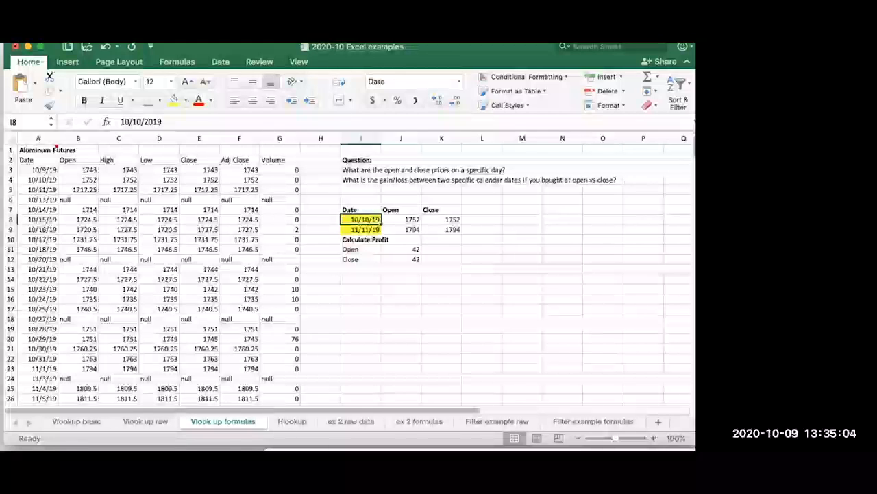
left_click(401, 220)
left_click(361, 219)
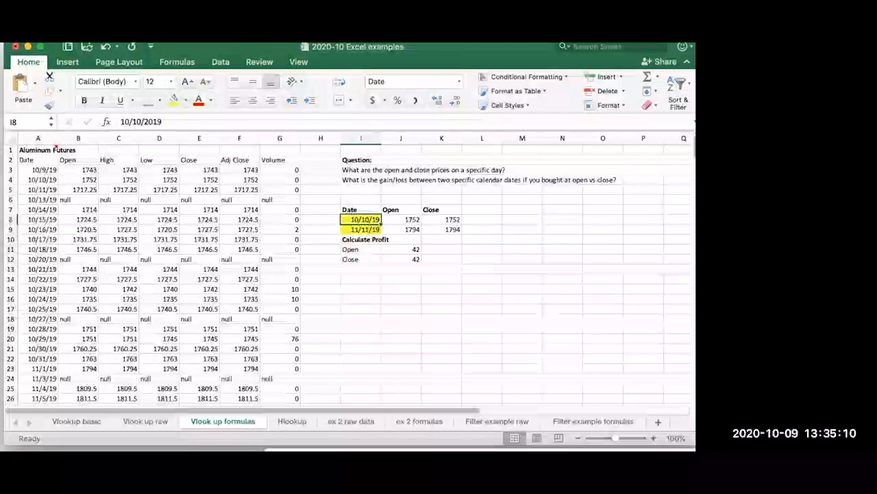
left_click(405, 219)
left_click(442, 219)
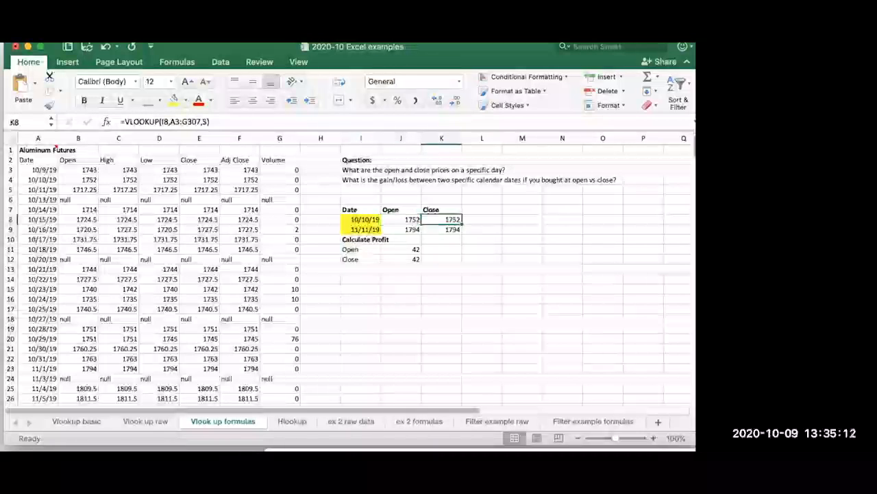
left_click(401, 219)
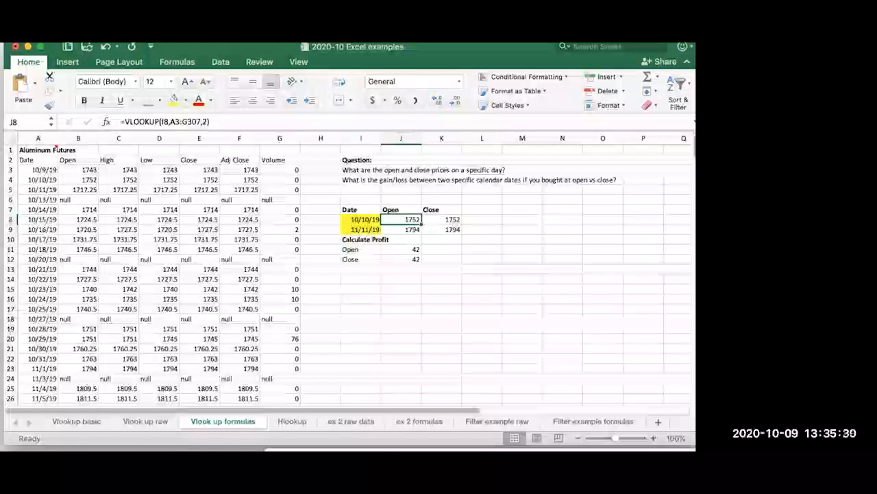
Step: Clear the existing open and close price formulas from J8:K9 and select J8
left_click_drag(401, 220, 443, 230)
key("Delete")
key("Left")
key("Right")
type("=")
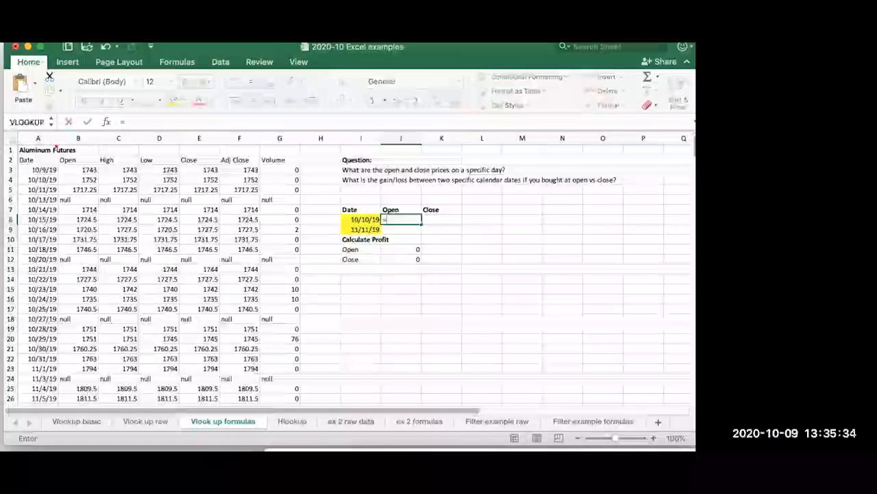
type("vlookup")
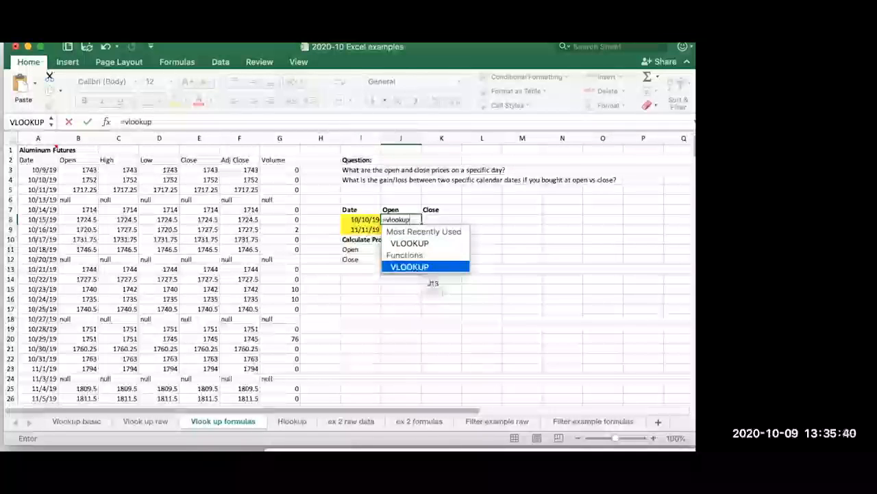
double_click(417, 268)
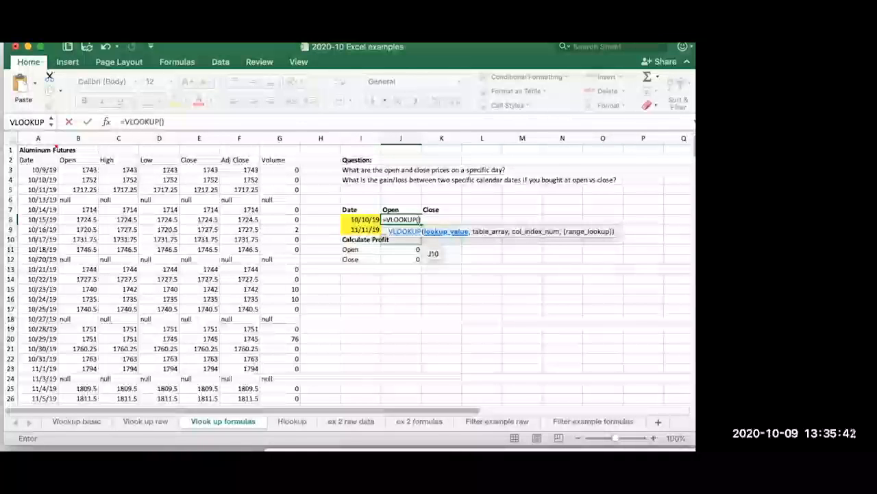
key("Escape")
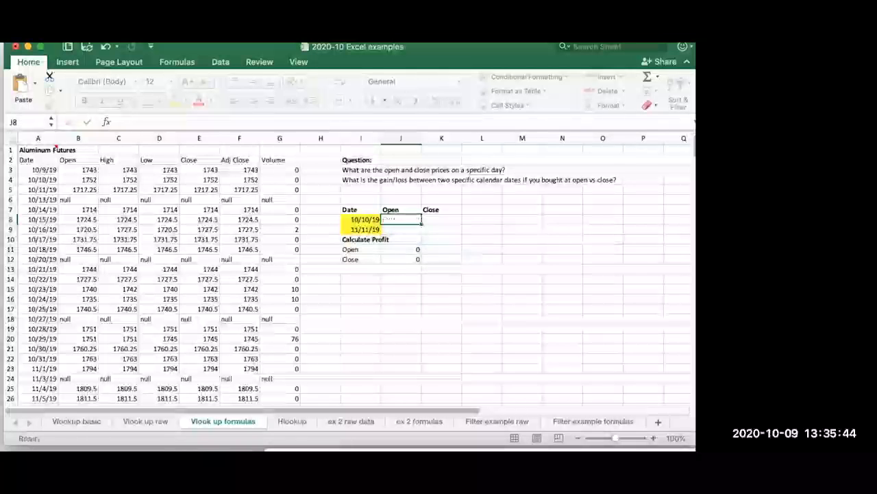
Step: Start a VLOOKUP formula in J8 with the date in I8 as the lookup value
type("=vl")
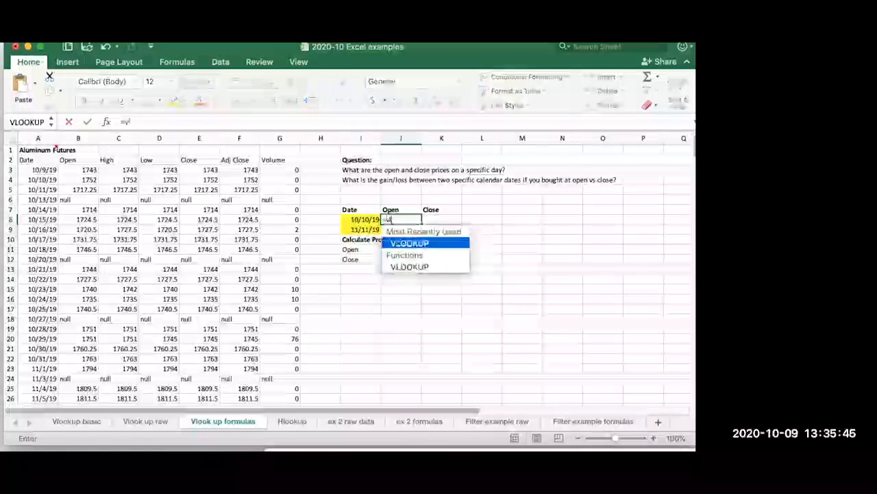
type("ookup(")
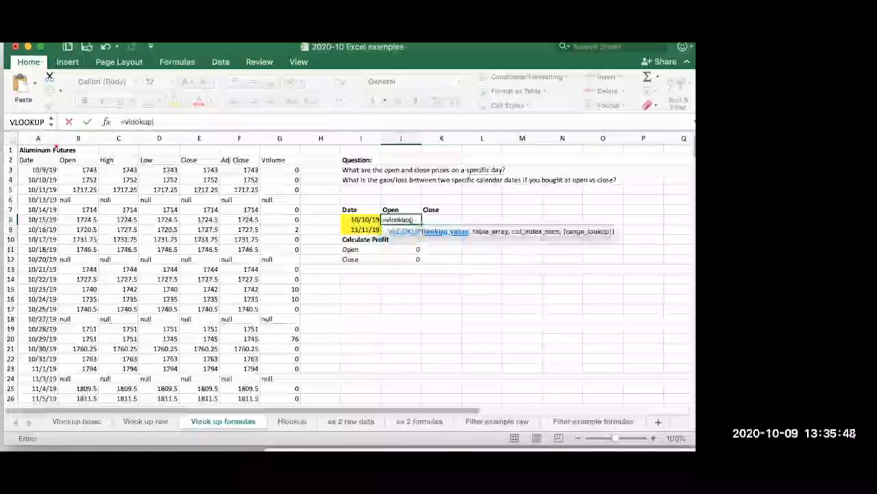
left_click(361, 219)
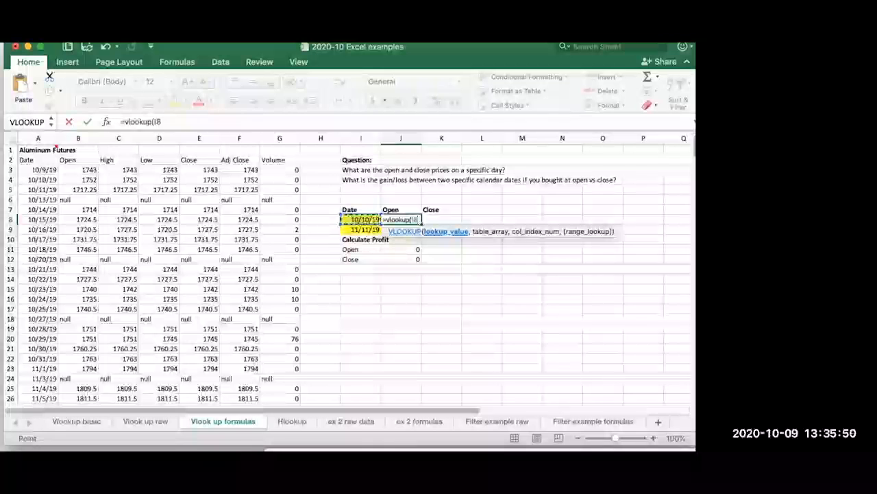
type(",")
Step: Set the table array of the J8 formula to the full futures data range A3:G307
key("Left")
key("Left")
key("Left")
key("Left")
key("Left")
key("Up")
key("Left")
key("Left")
key("Left")
key("Left")
key("Up")
key("Up")
key("Up")
key("Up")
key("ctrl+shift+Down")
key("ctrl+shift+Right")
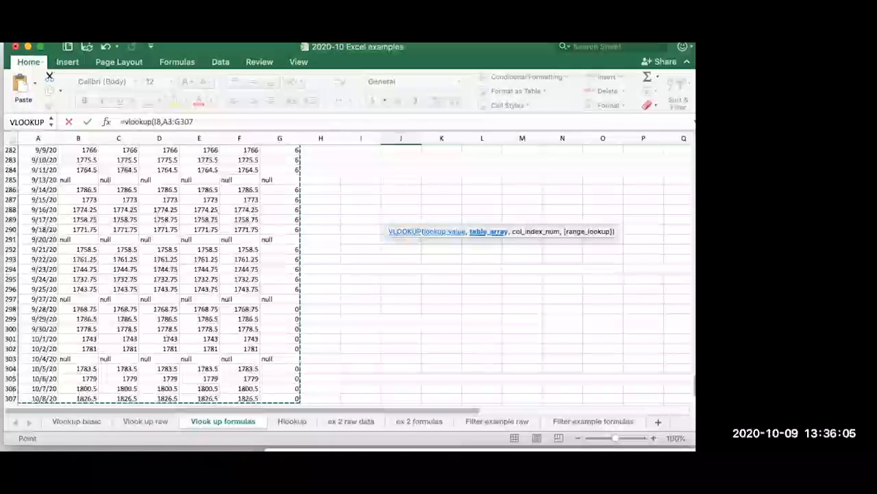
left_click(197, 122)
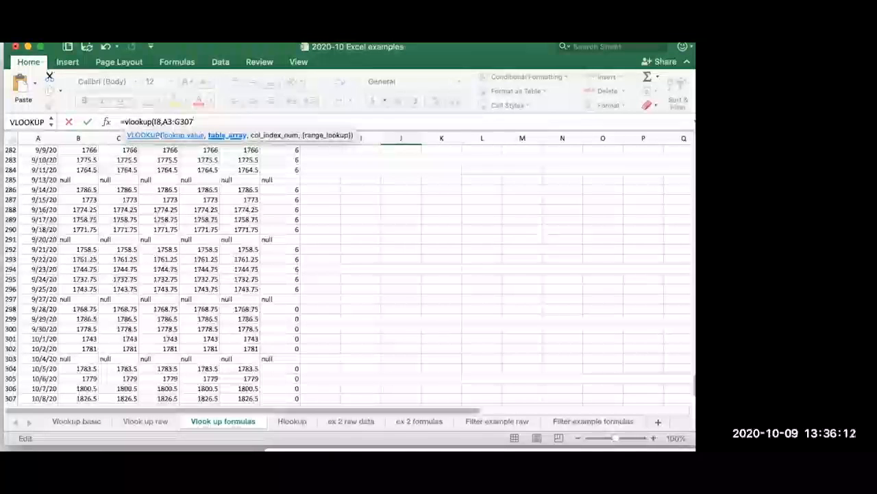
type(",")
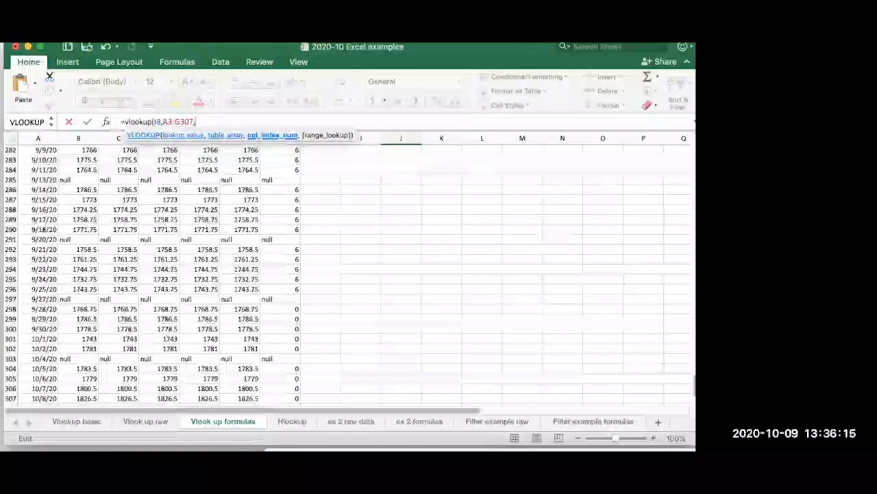
Step: Use column index 2 for the open price, omit the range lookup argument, and complete the J8 formula
scroll(350, 274, "up", 20)
scroll(348, 275, "up", 20)
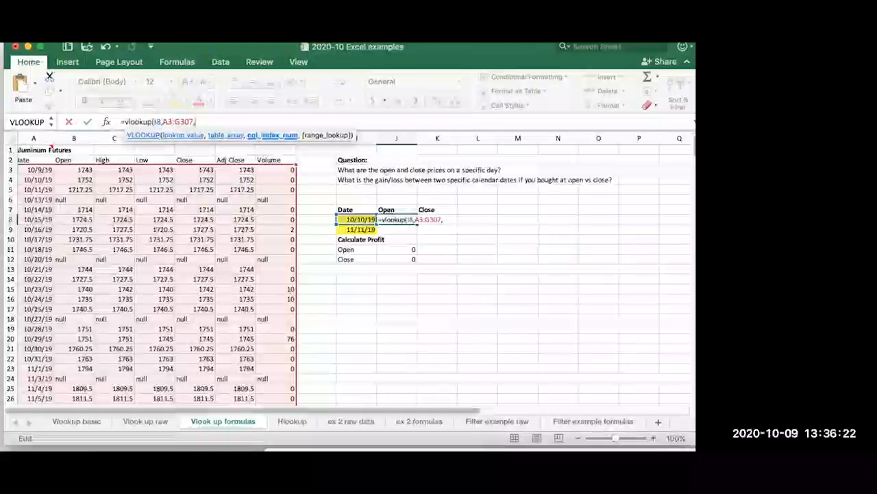
scroll(348, 274, "left", 1)
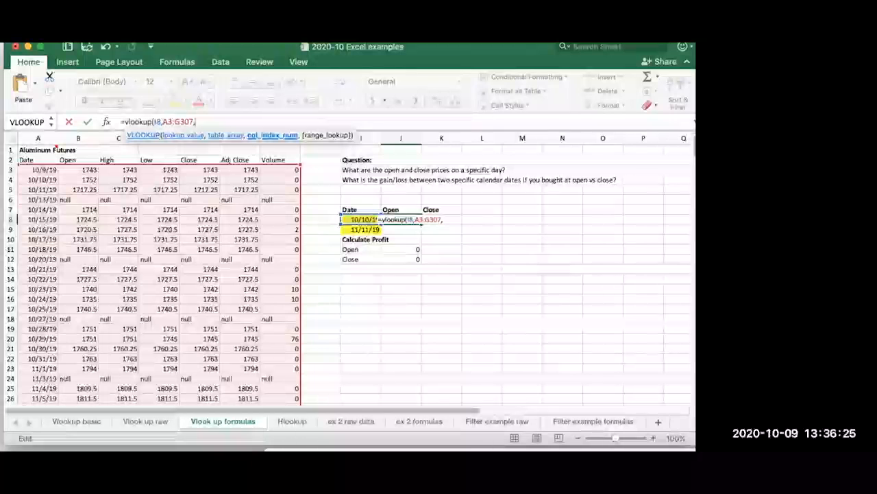
type("2")
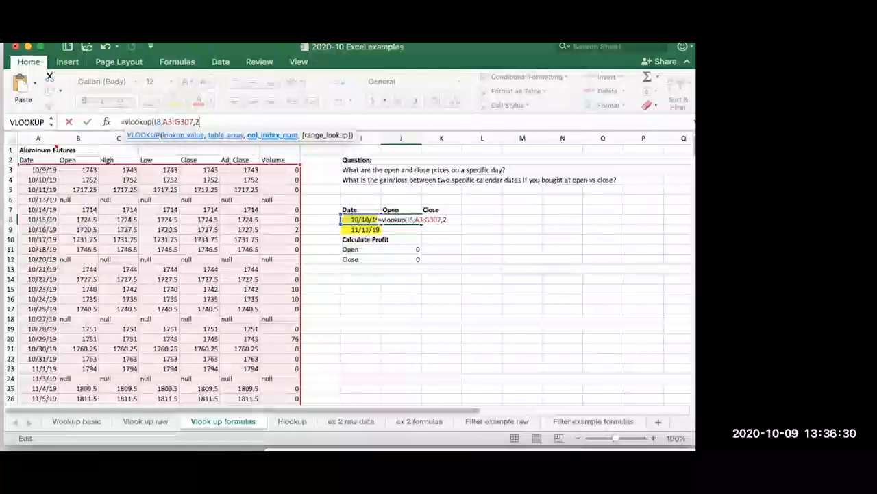
type(",")
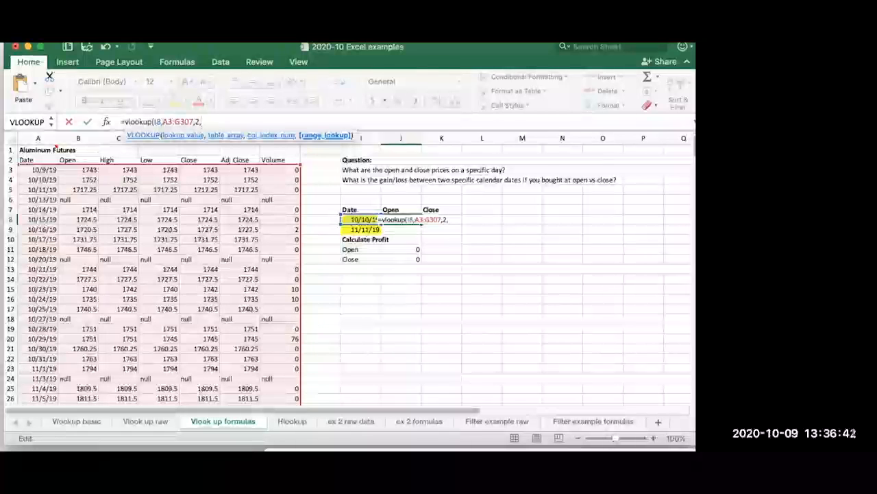
key("BackSpace")
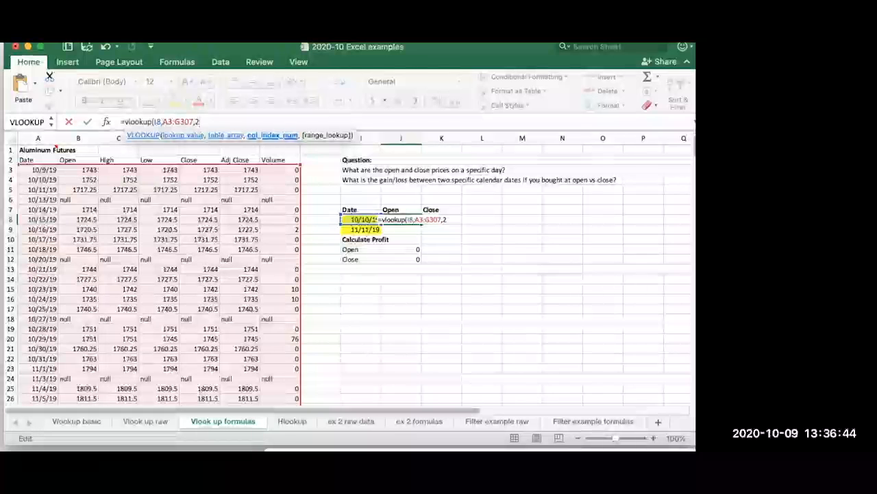
type(")")
key("Return")
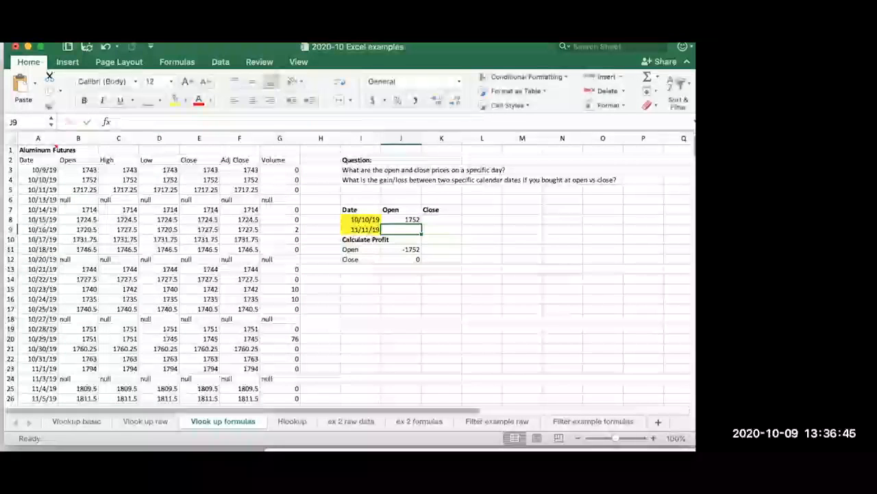
Step: Check the open price formula in J8 against the lookup date in I8 and its row in the table
left_click(361, 219)
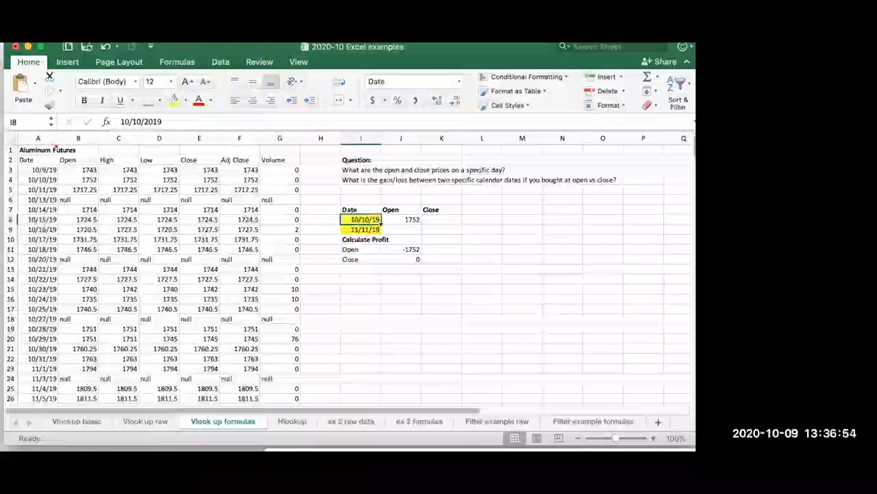
left_click(78, 180)
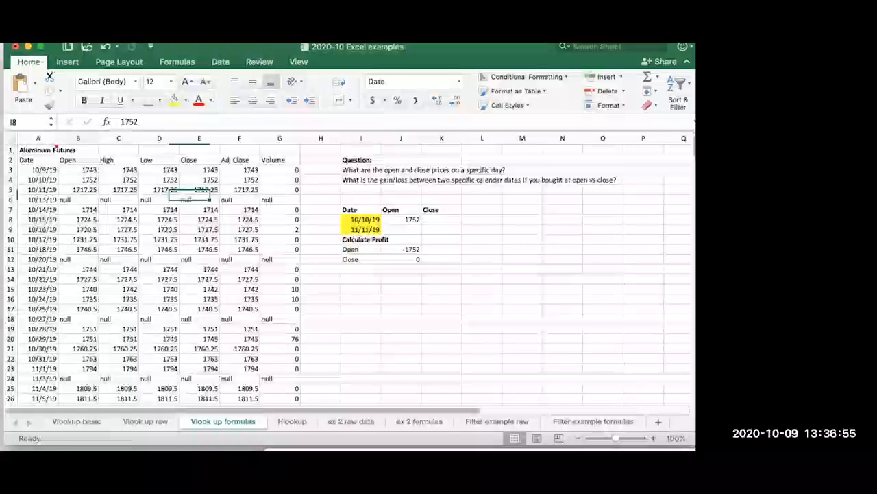
left_click(402, 219)
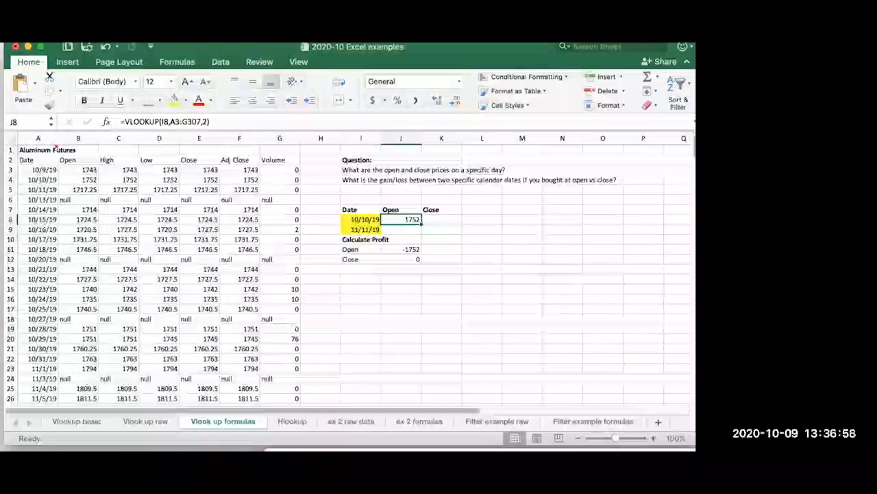
Step: Change the lookup date in I8 to 10/13/20
left_click(377, 219)
type("10/")
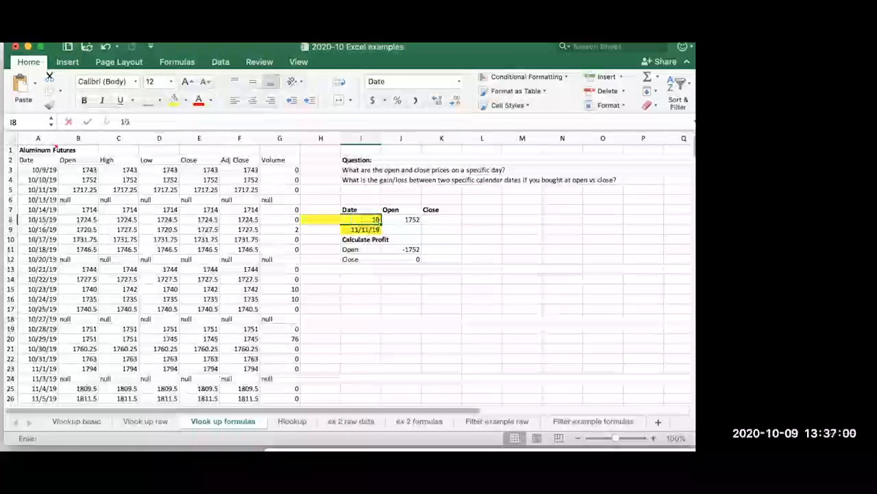
type("13")
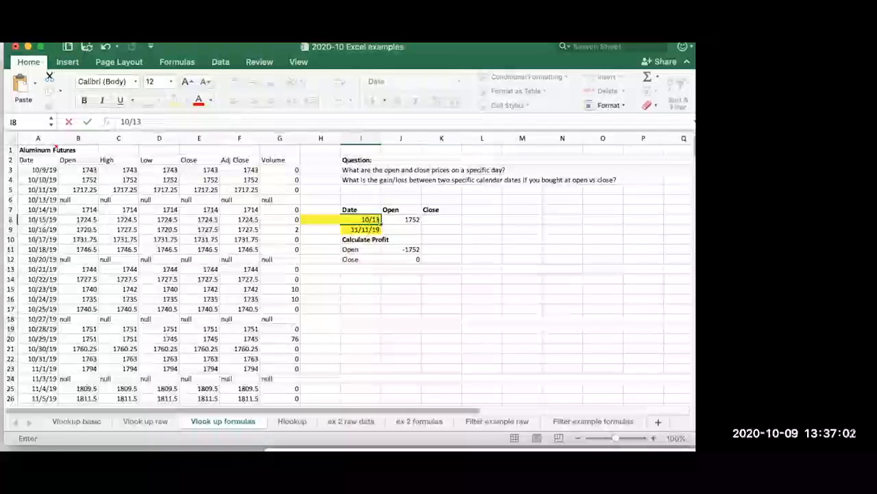
type("/20")
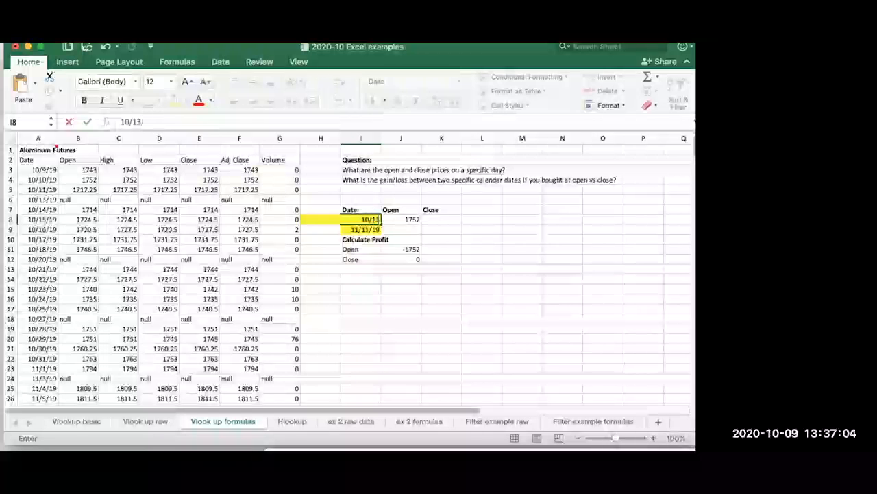
key("Return")
Step: Change the year of the lookup date in I8 to 2019 and check the matching open value in B6
left_click(379, 221)
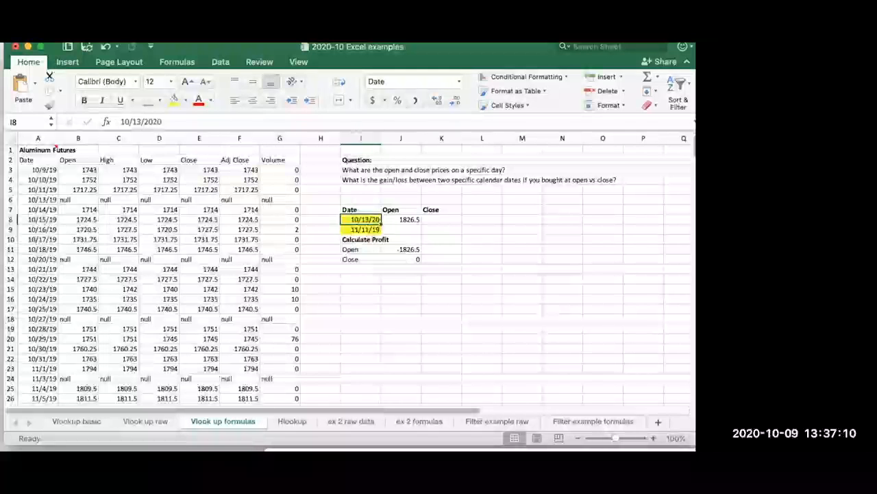
double_click(379, 220)
type("2019")
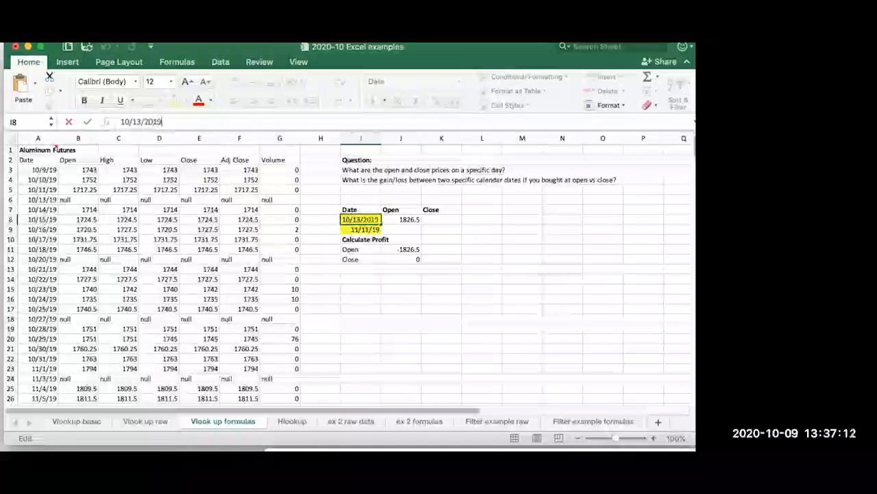
key("Tab")
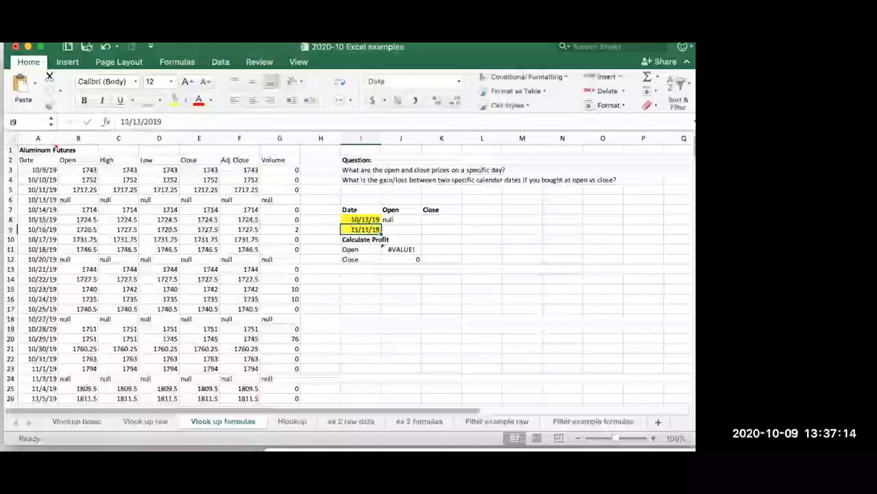
left_click(113, 200)
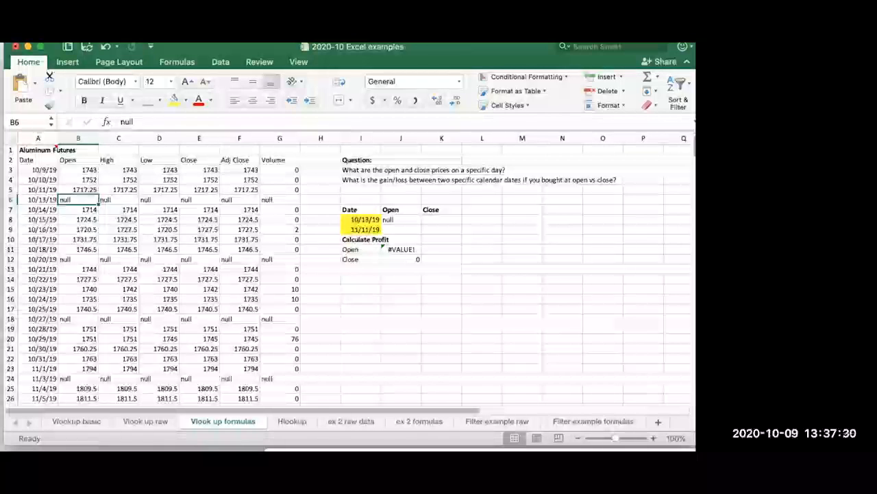
Step: Set the lookup date in I8 to 10/11/19 and check the matching open price in B5
left_click(361, 219)
double_click(362, 220)
type("10/1")
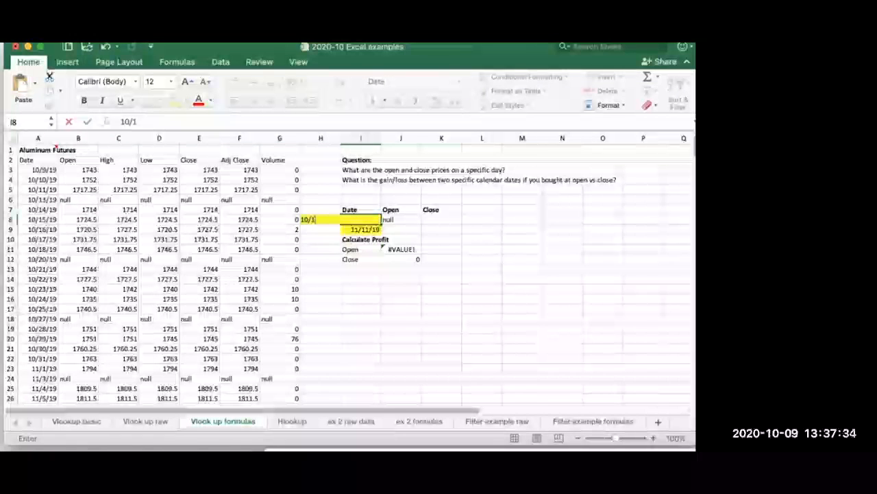
type("1/19")
key("Tab")
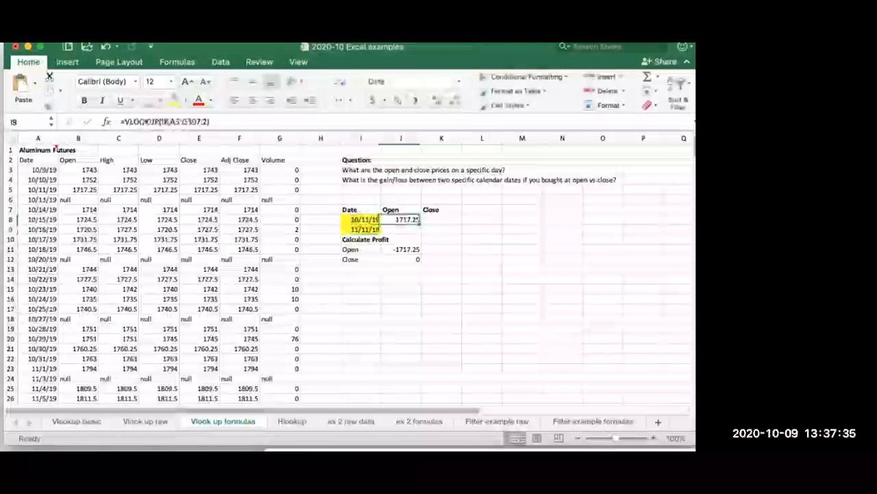
left_click(80, 190)
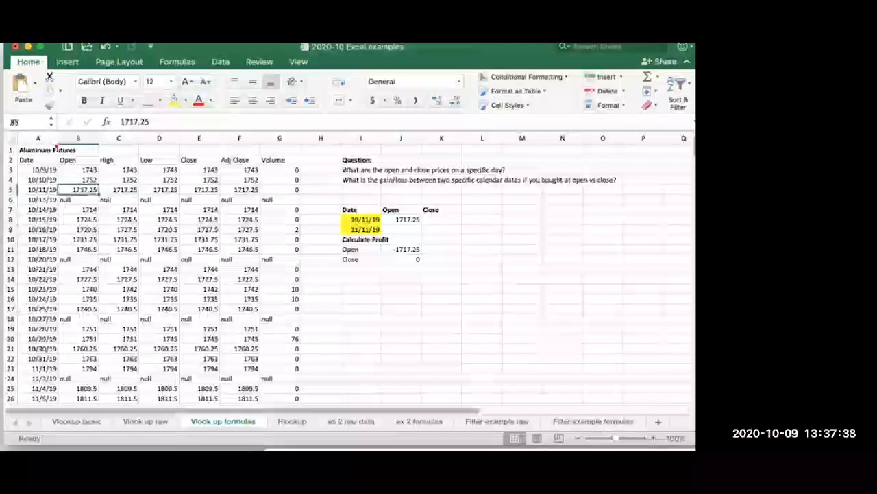
Step: Start a VLOOKUP formula in K8 for the close price with I8 as the lookup value
left_click(441, 219)
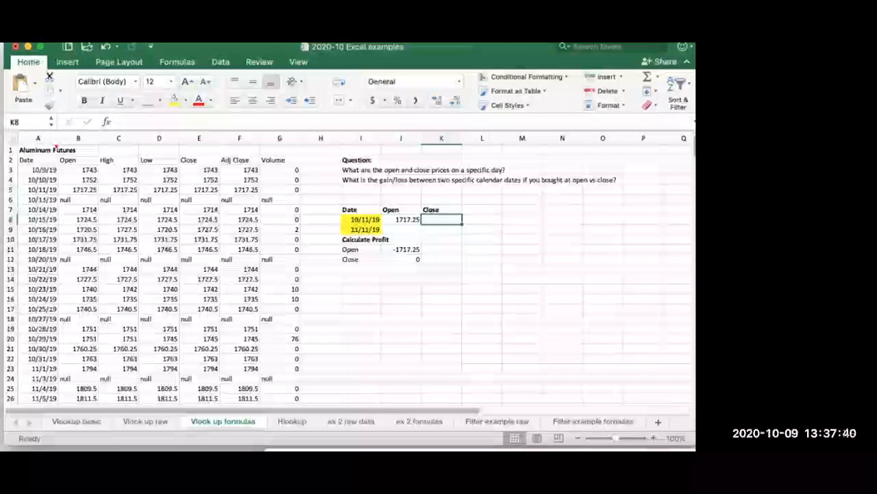
type("=vlokk")
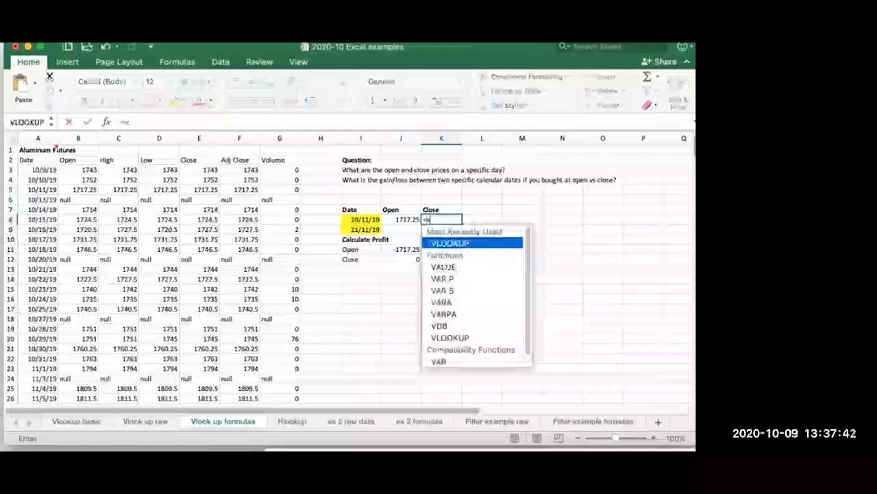
key("BackSpace")
key("BackSpace")
key("BackSpace")
key("BackSpace")
type("o")
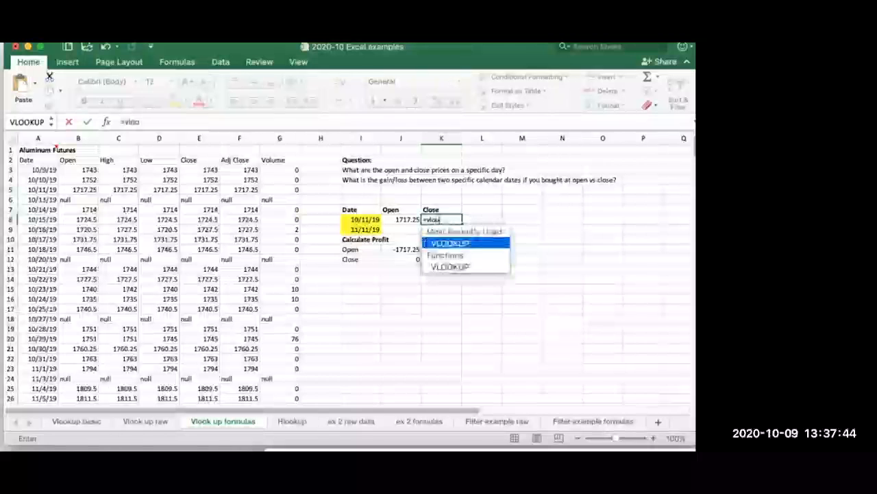
type("kup(")
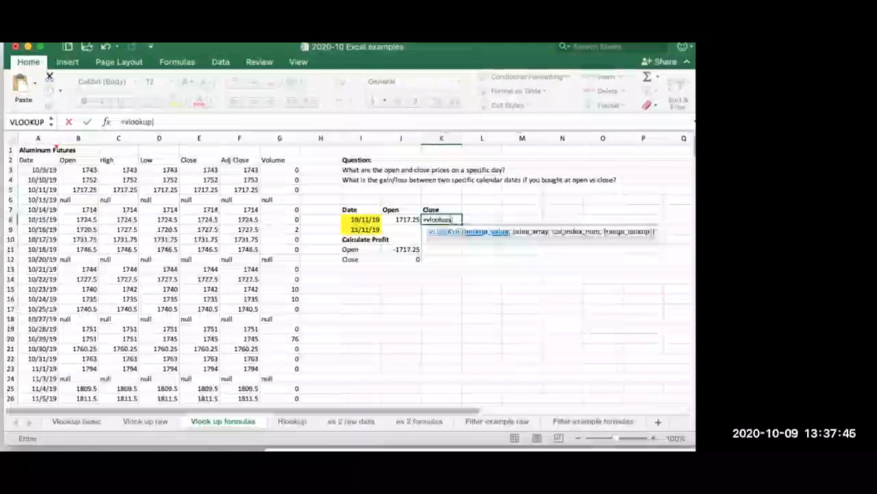
left_click(358, 220)
type(",")
Step: Set the table array of the K8 formula to A3:G307
left_click(34, 170)
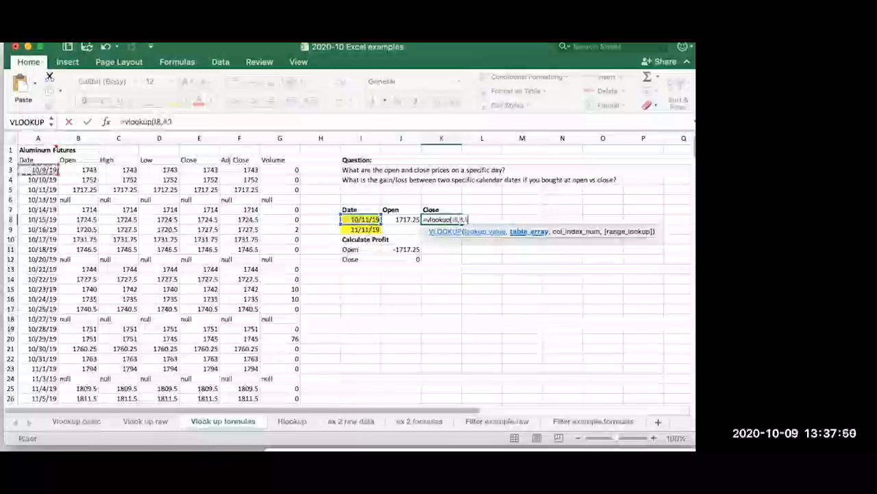
key("ctrl+shift+Down")
key("ctrl+shift+Right")
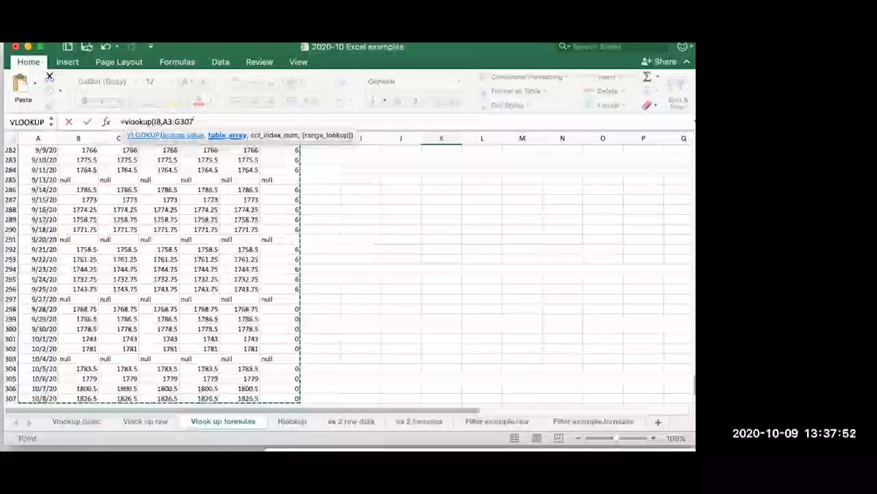
type(",")
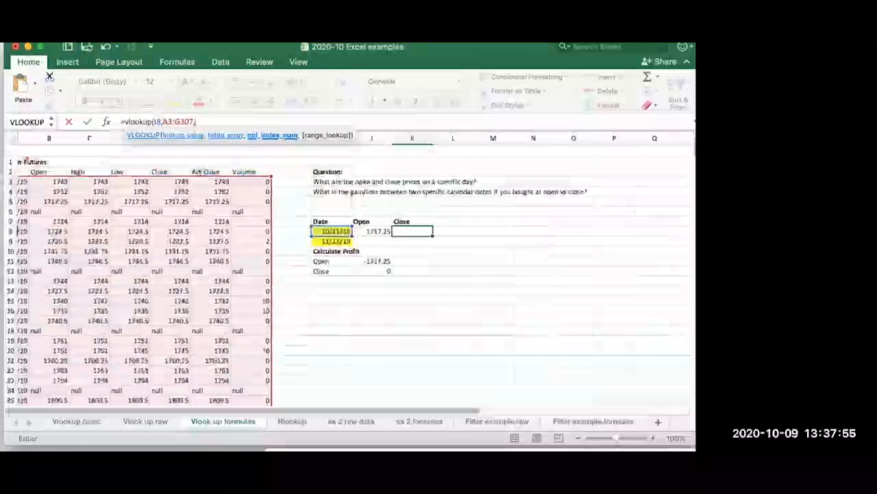
Step: Complete the VLOOKUP formula in K8 with column index 5 to return the close price
left_click(76, 164)
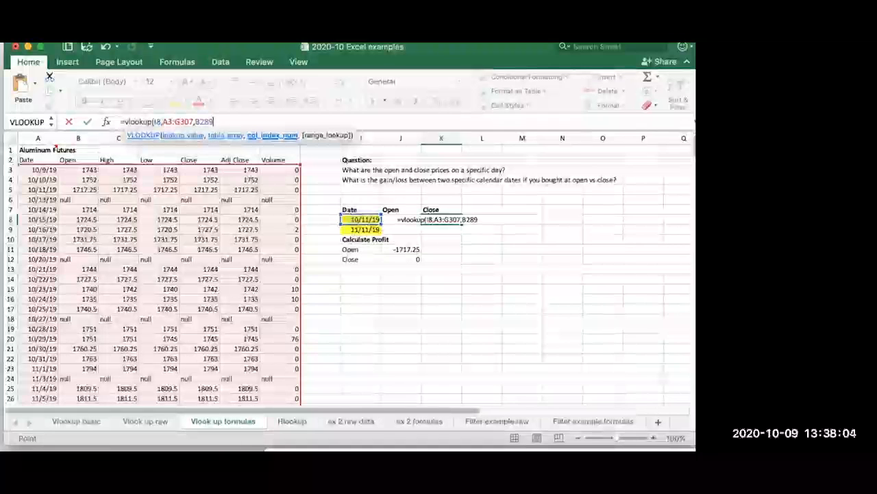
key("BackSpace")
key("BackSpace")
key("BackSpace")
key("BackSpace")
key("BackSpace")
type(",")
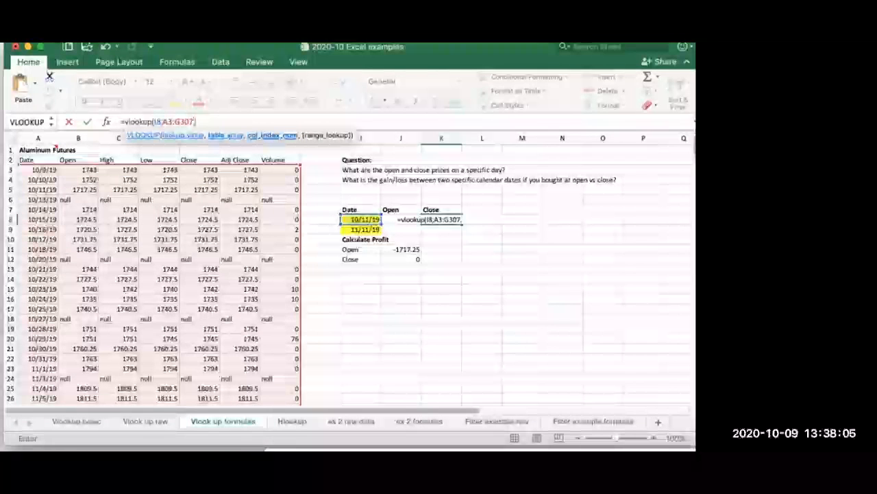
type("5)")
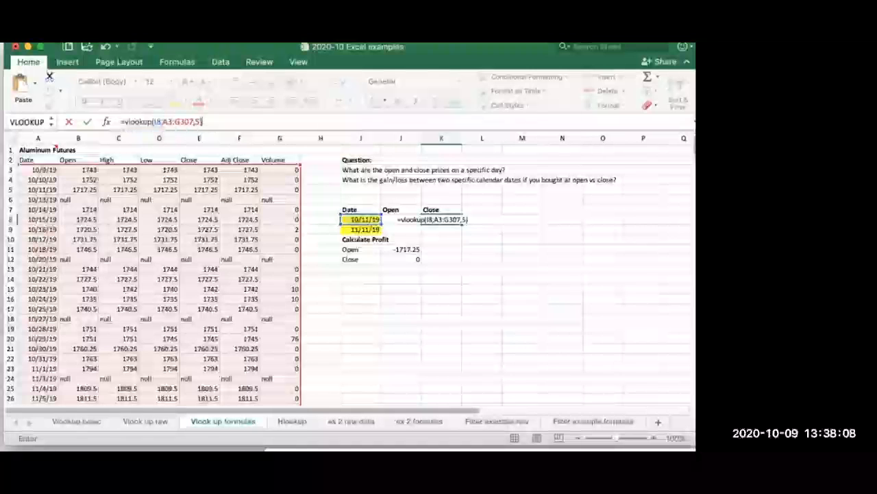
key("Return")
Step: Check the K8 formula and compare the open and close results in J8:K8 with the 10/11/19 row of the data
left_click(442, 220)
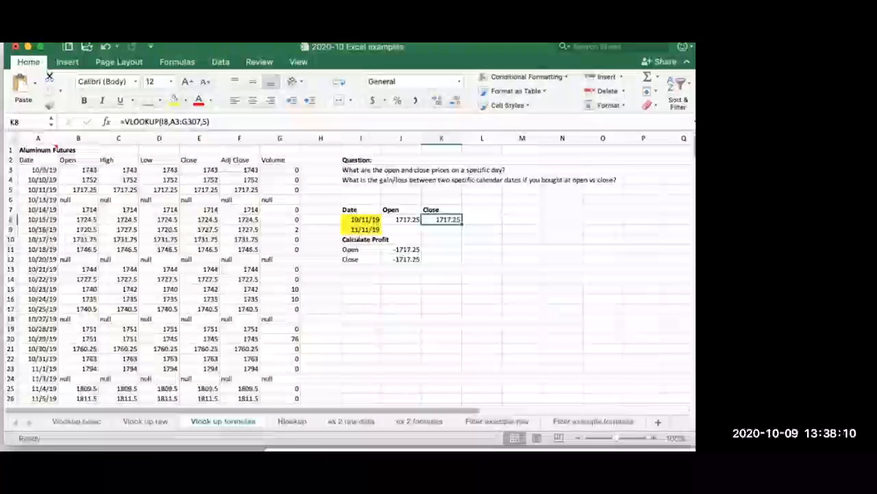
left_click(78, 190)
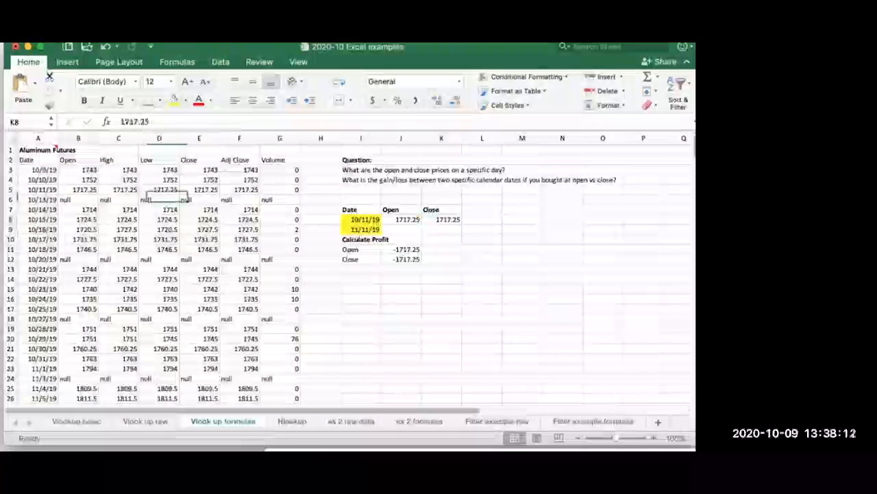
left_click(199, 190)
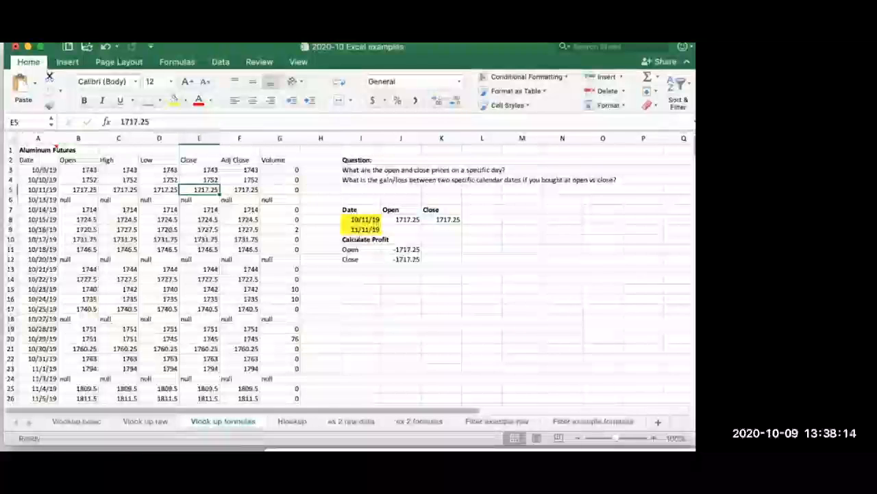
left_click_drag(404, 219, 453, 221)
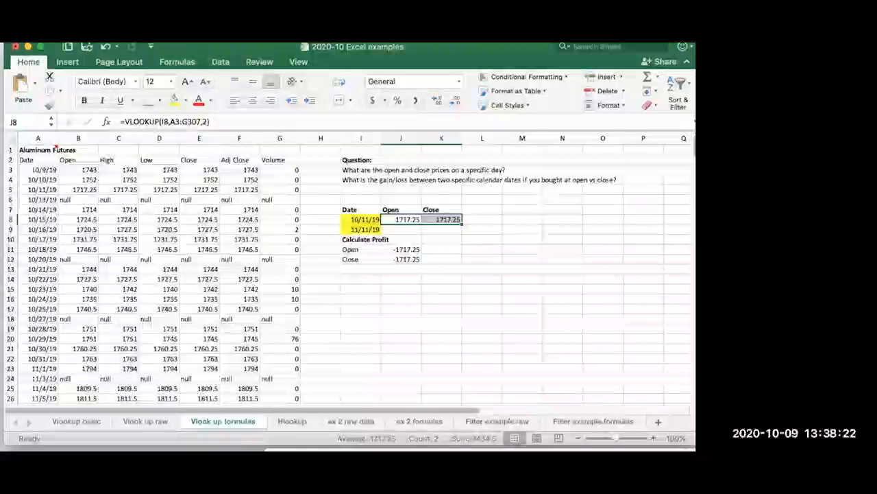
left_click(401, 190)
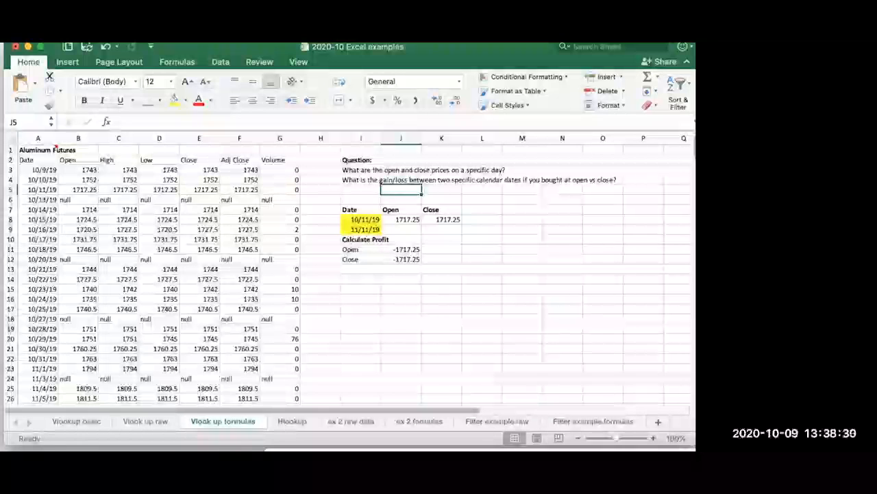
Step: Make the table array's starting cell absolute in the J8 formula, changing it to $A$3
left_click(401, 230)
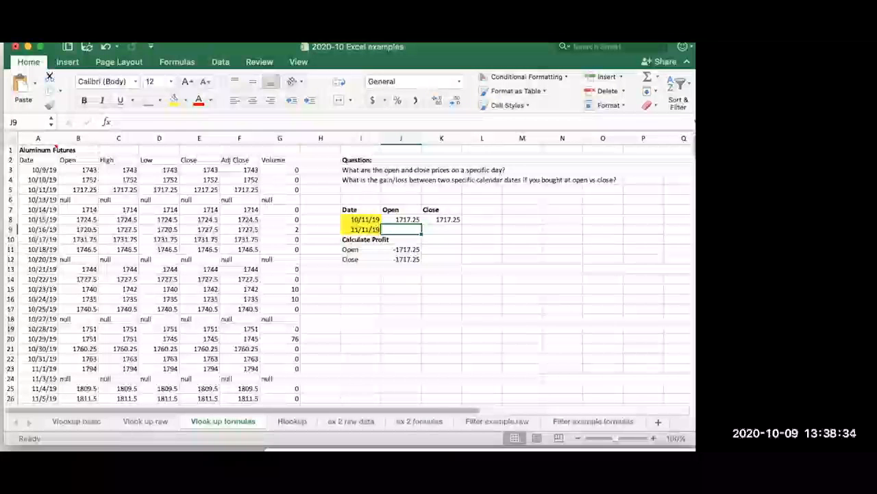
left_click(401, 219)
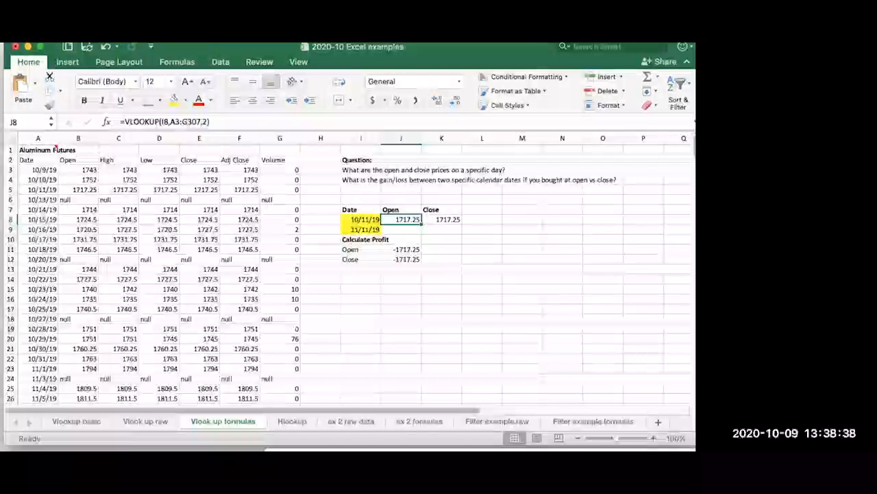
left_click(169, 122)
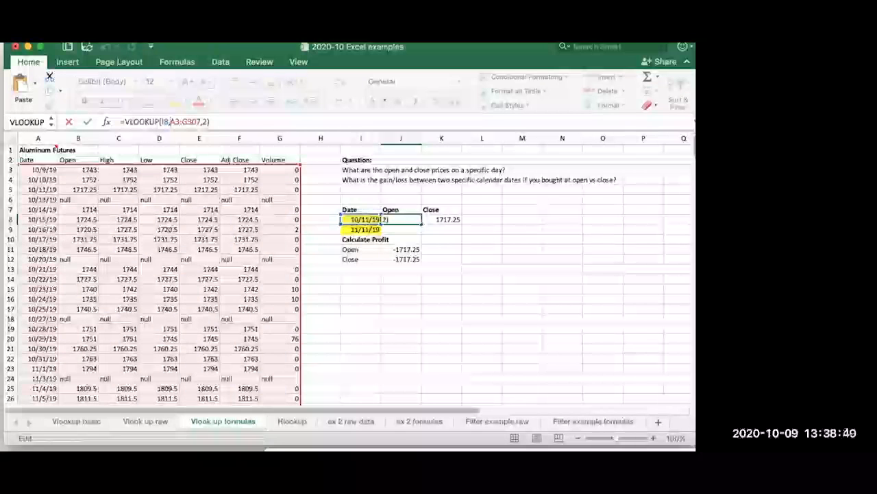
left_click(173, 122)
type("4")
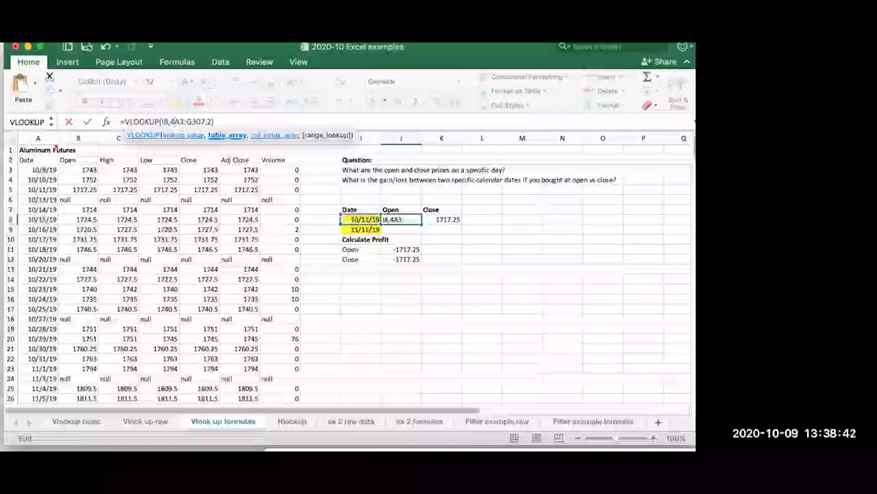
key("BackSpace")
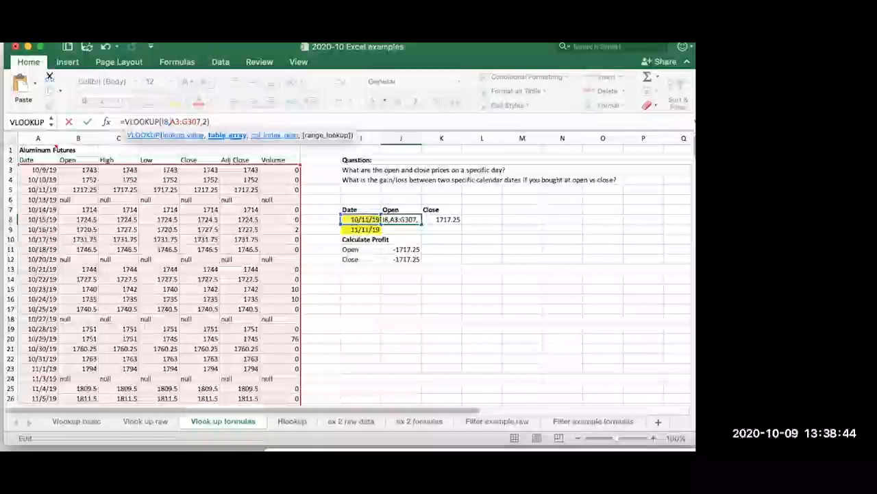
type("$")
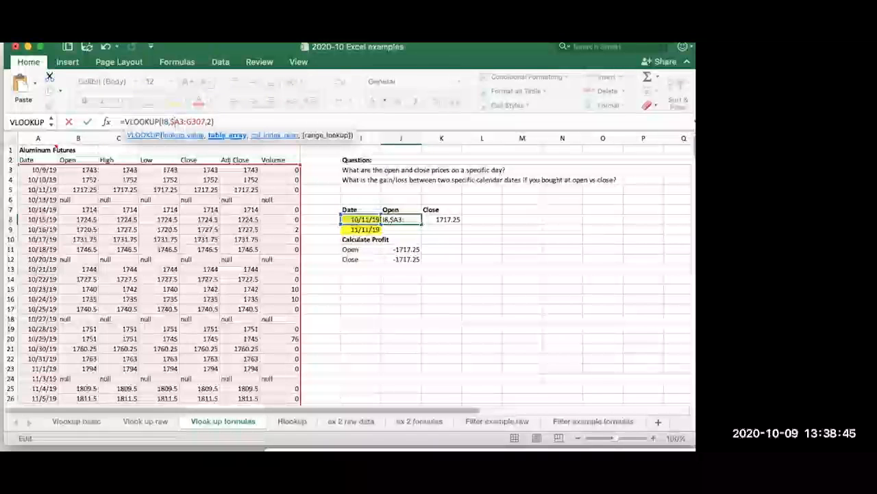
key("Right")
type("$")
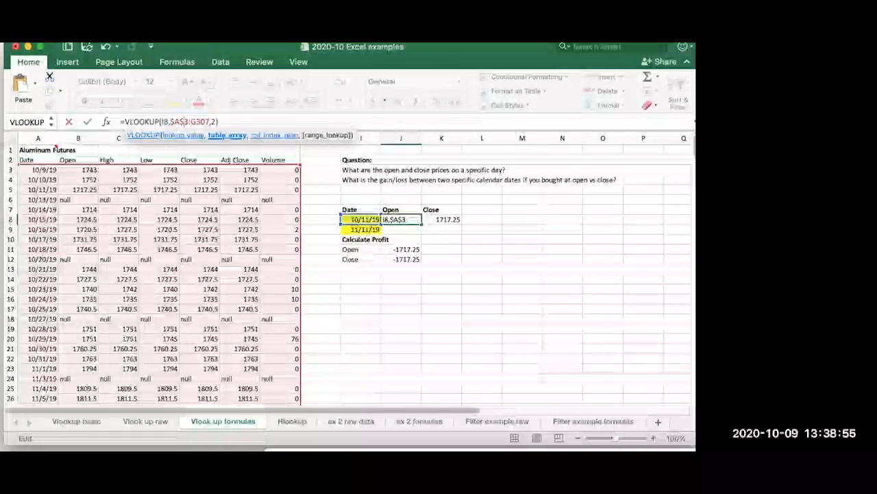
key("Return")
Step: Lock the starting row of the table array in the K8 formula as A$3
left_click(442, 219)
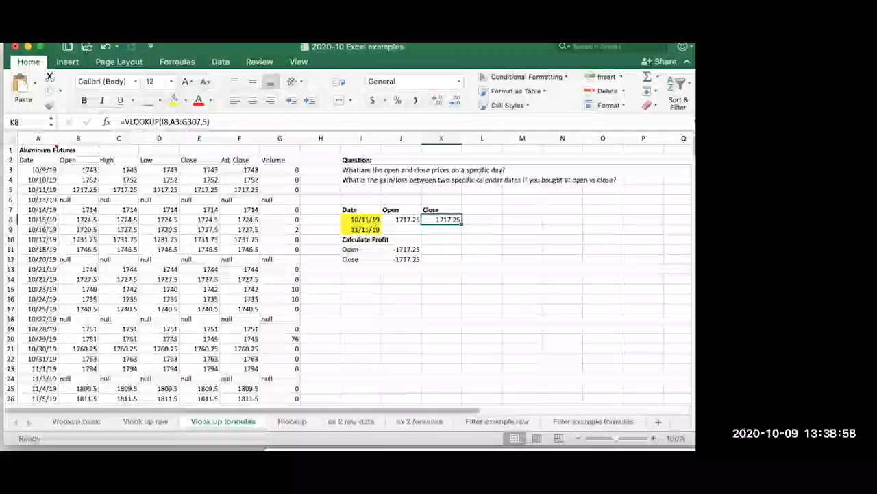
left_click(175, 122)
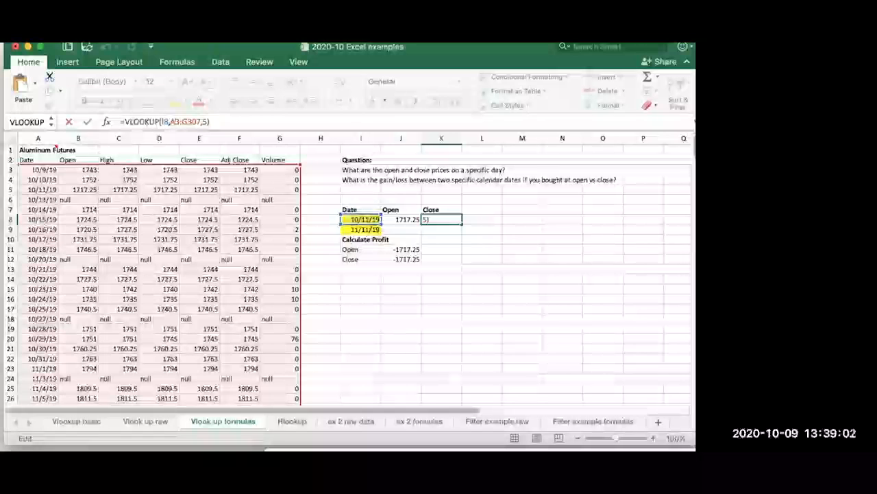
type("$")
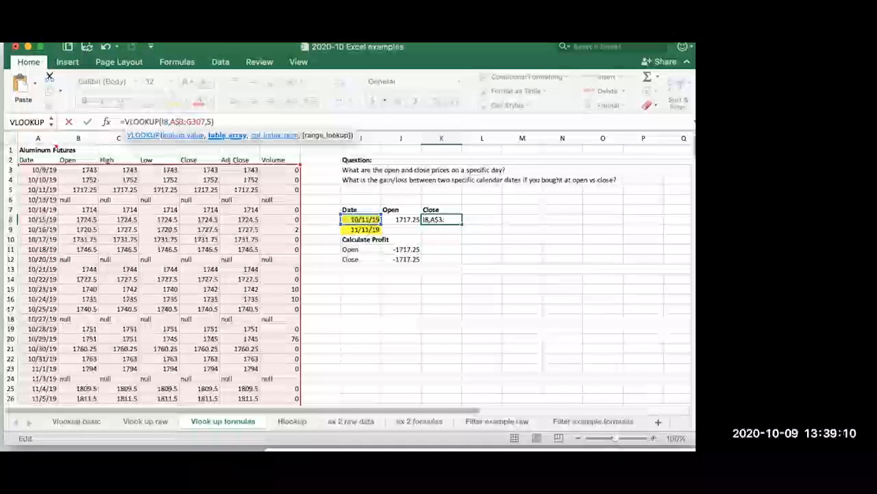
key("Return")
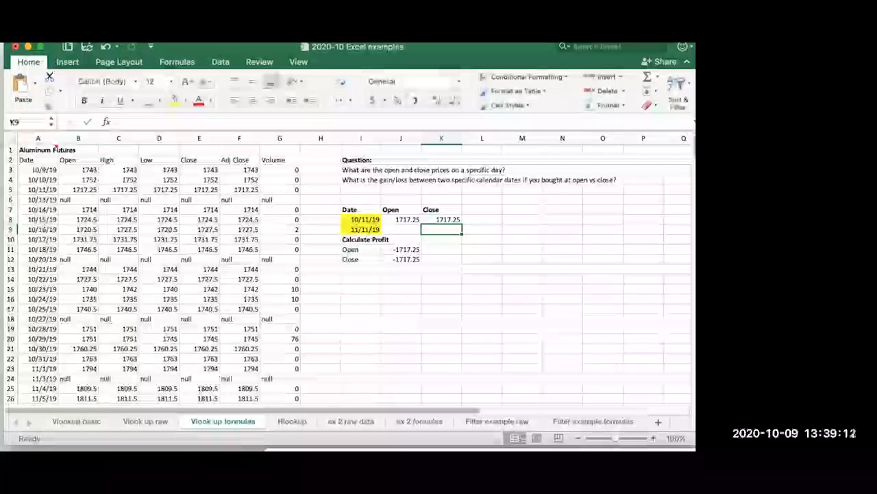
Step: Fill the J8:K8 formulas down to row 9 and check the results against the 11/11/19 row of the data
left_click_drag(401, 220, 463, 233)
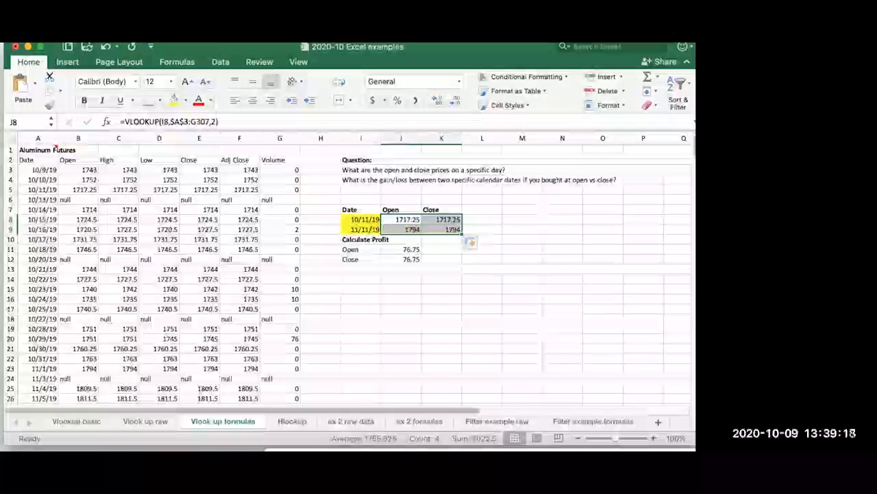
left_click(420, 220)
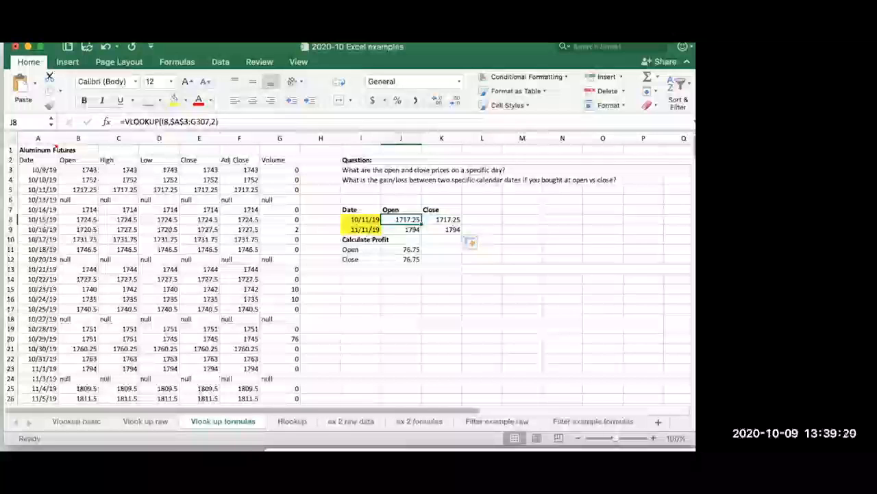
scroll(349, 274, "down", 3)
scroll(348, 274, "down", 5)
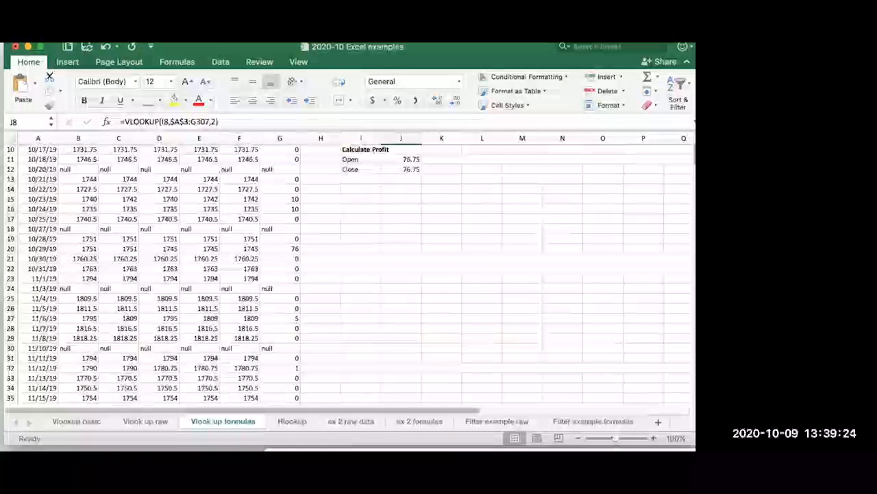
left_click(80, 357)
left_click(39, 358)
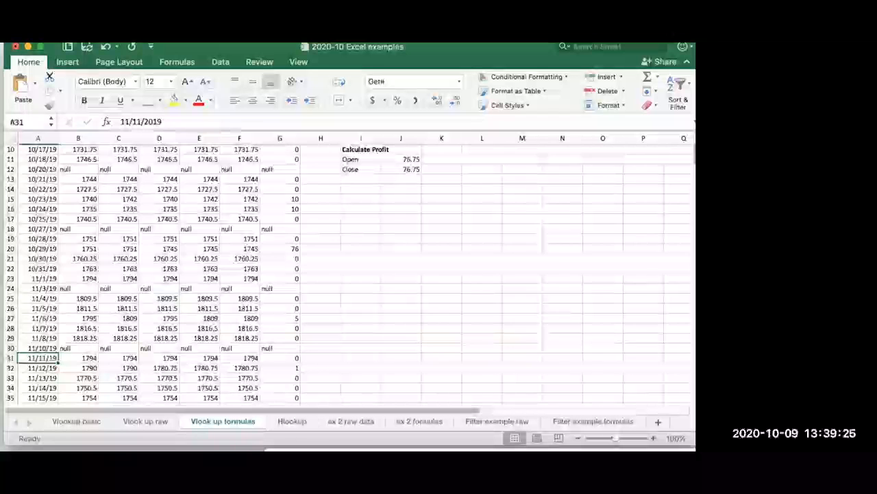
scroll(460, 235, "up", 8)
left_click(392, 225)
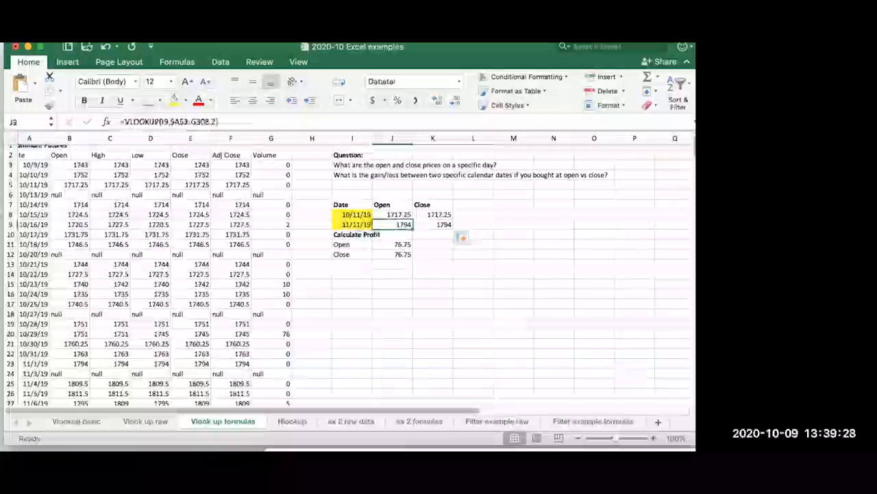
Step: Inspect the open and close profit formulas in J11 and J12
double_click(387, 244)
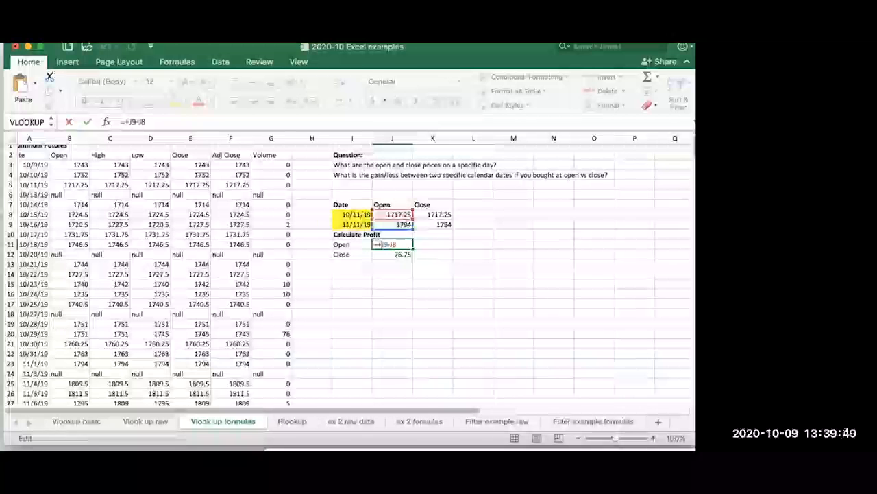
key("Return")
left_click(393, 245)
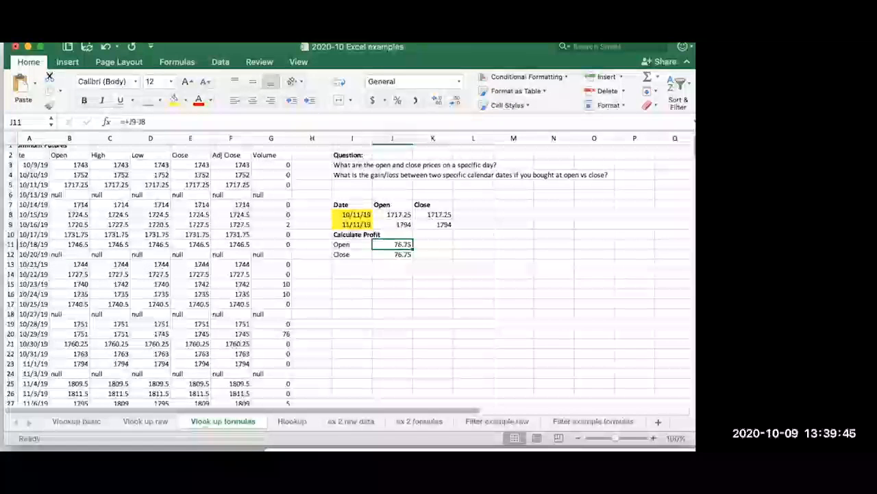
double_click(396, 254)
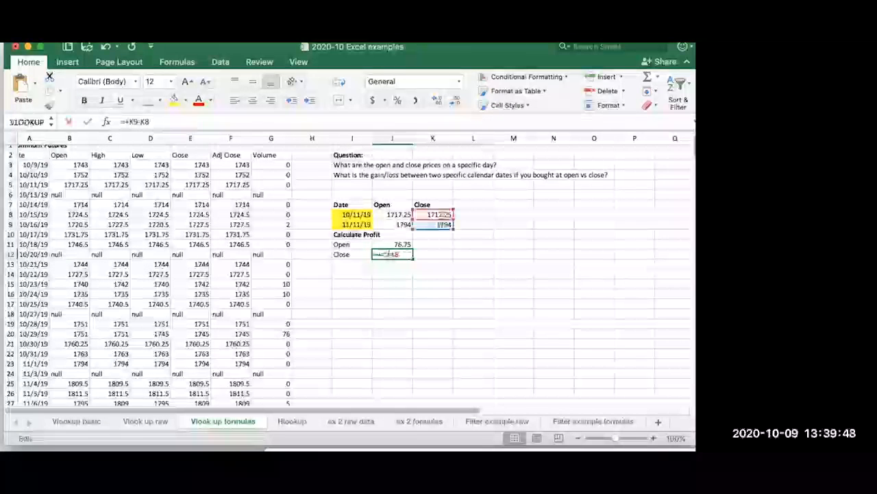
key("Return")
Step: Set the second lookup date in I9 to 7/8/20
key("Up")
key("Up")
key("Up")
key("Up")
key("Left")
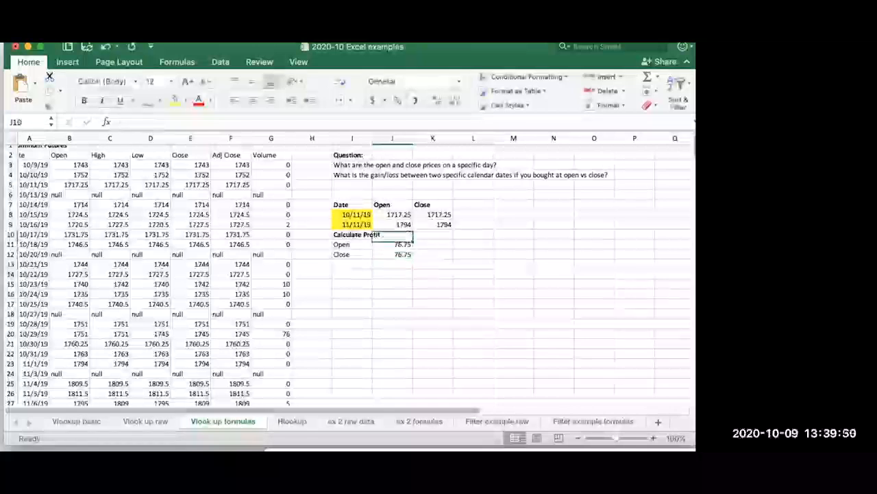
type("11")
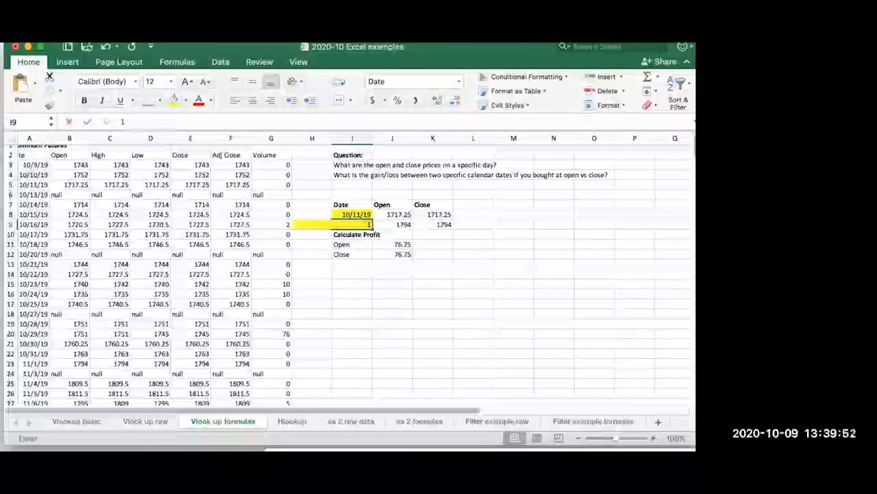
key("BackSpace")
key("BackSpace")
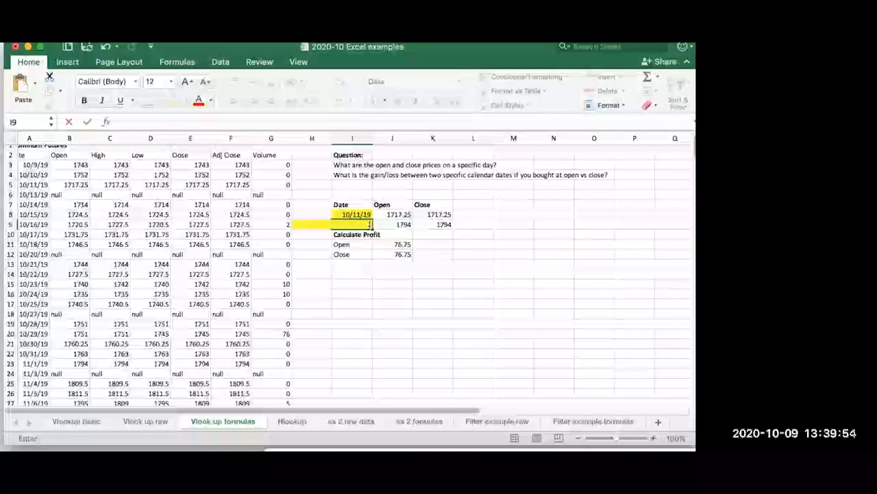
type("7/")
type("3/20")
key("Return")
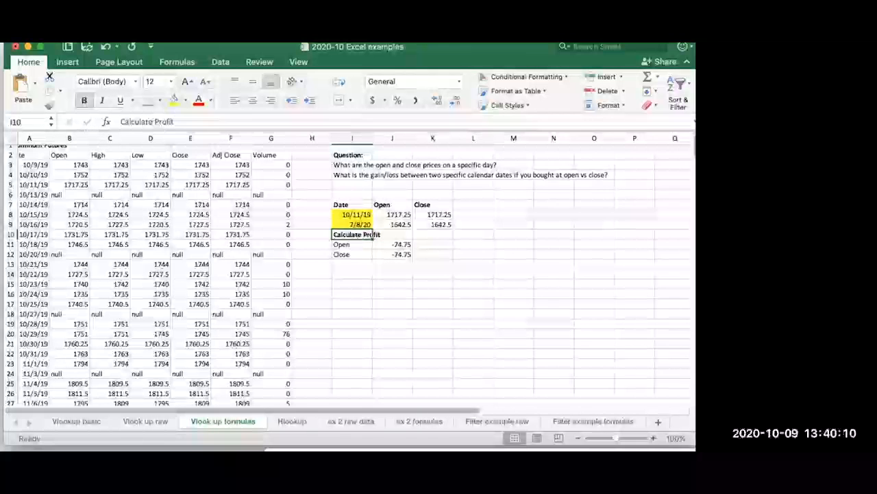
Step: Review the date column and inspect the table array and other VLOOKUP arguments of the open price formula in J8
scroll(350, 274, "up", 1)
scroll(349, 274, "left", 1)
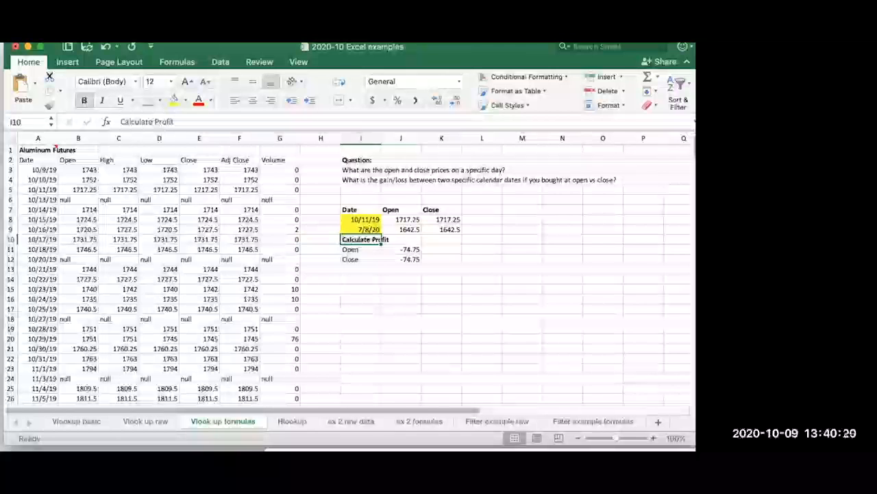
left_click(48, 137)
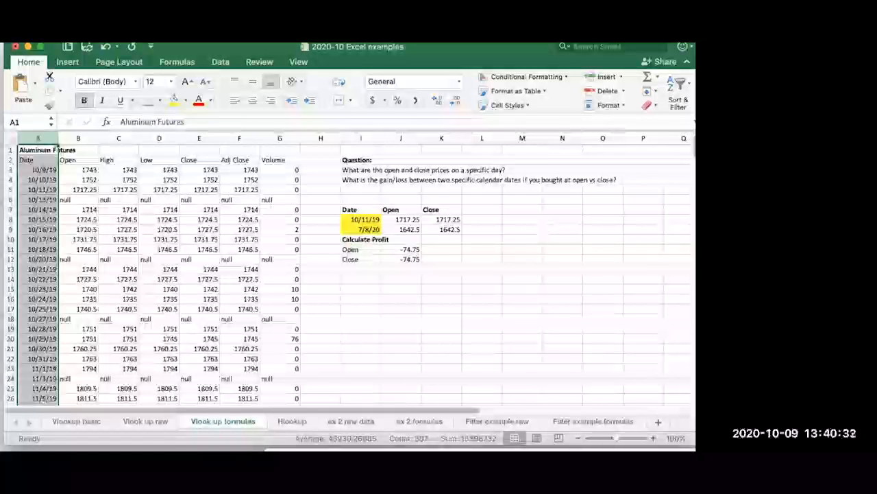
left_click(401, 219)
left_click(218, 122)
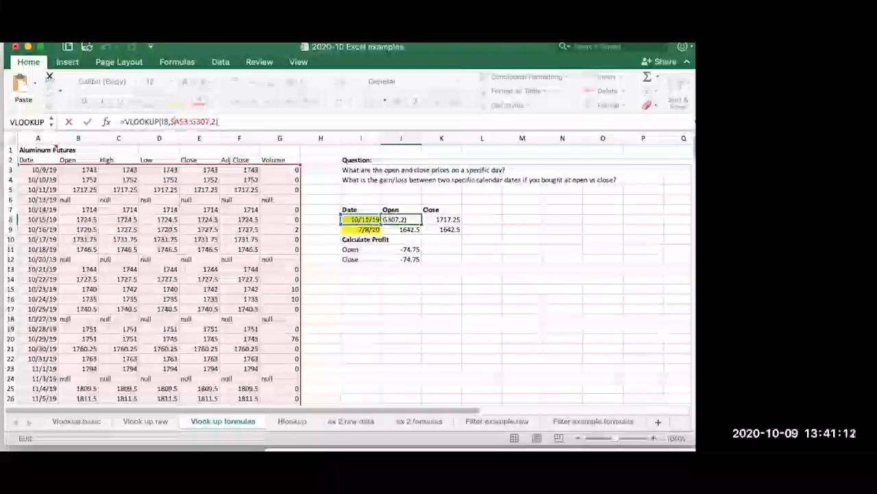
left_click(174, 122)
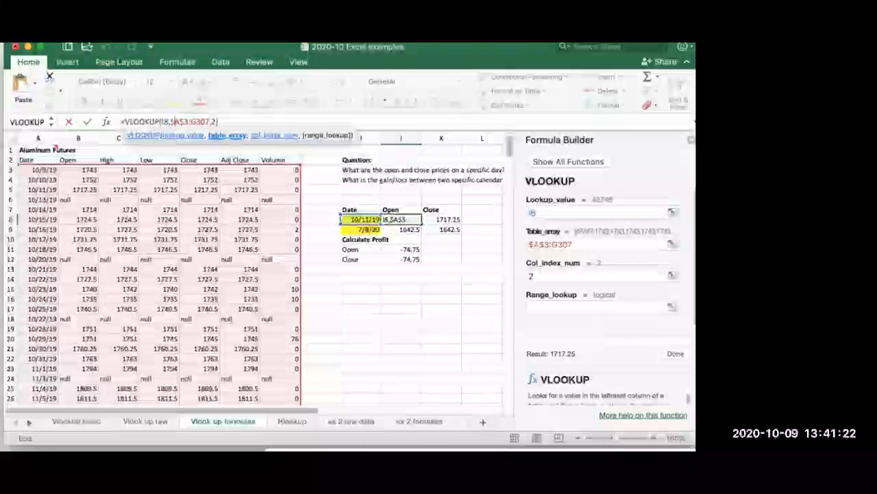
left_click(676, 354)
left_click(401, 309)
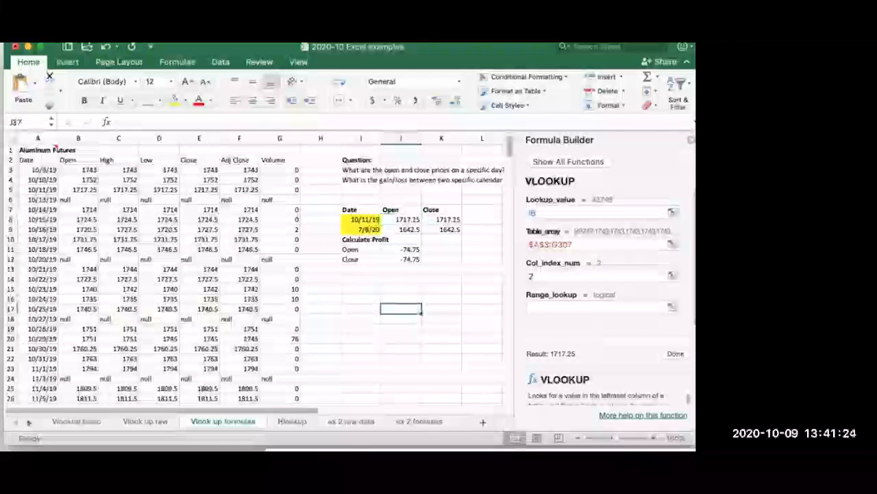
left_click(691, 140)
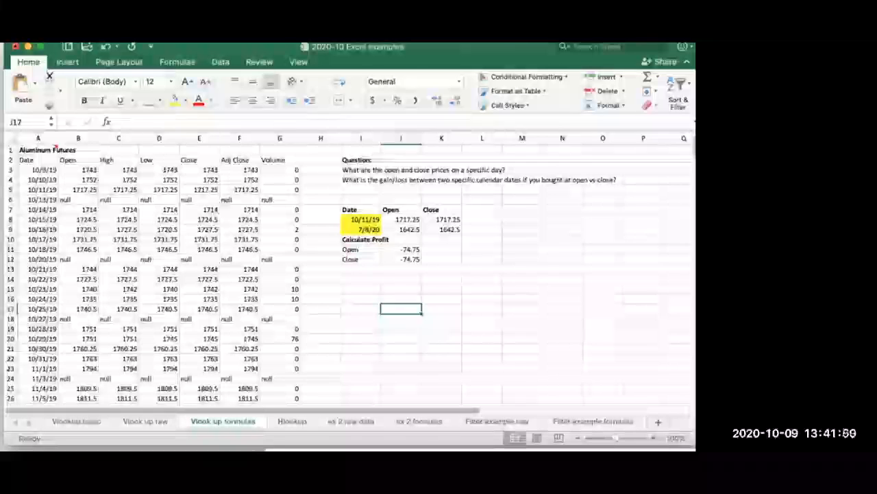
Step: Insert a blank row above the column headings of the futures data and enter 1 in A2
left_click(10, 160)
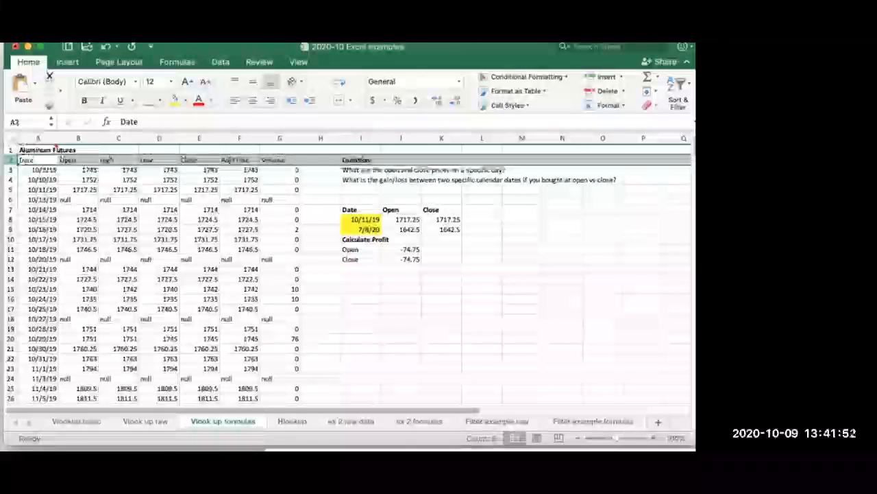
right_click(11, 160)
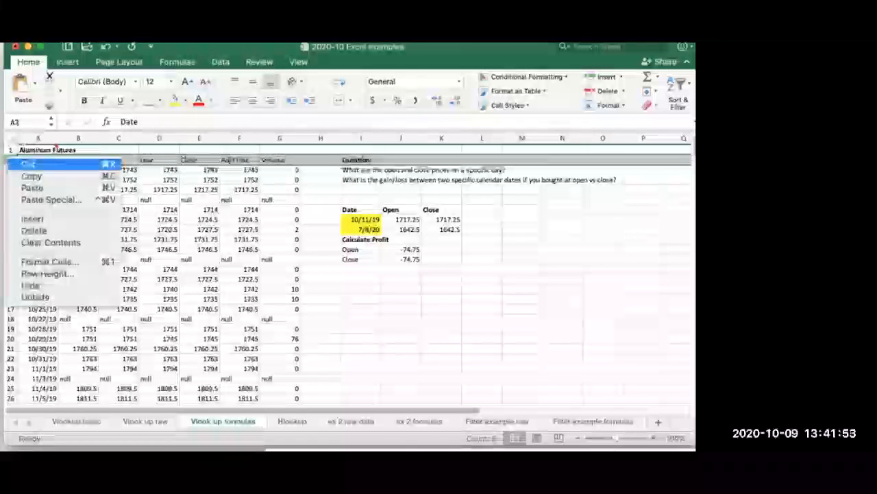
left_click(31, 175)
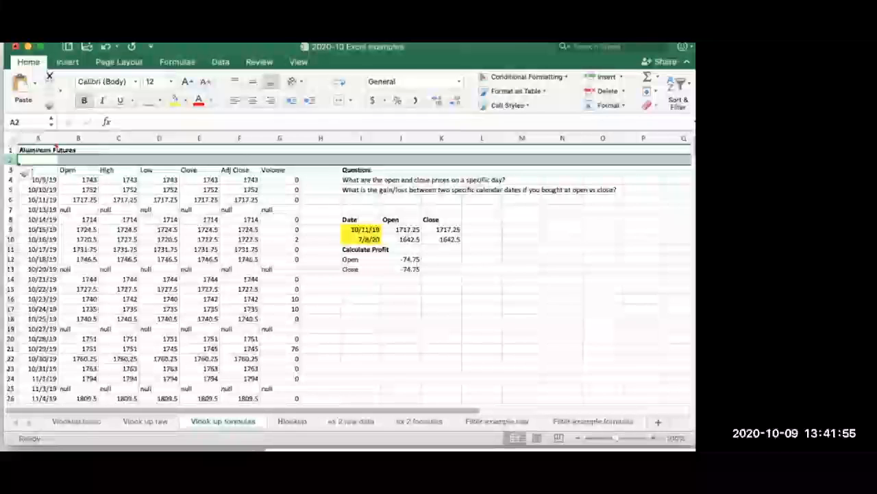
left_click(26, 163)
type("1")
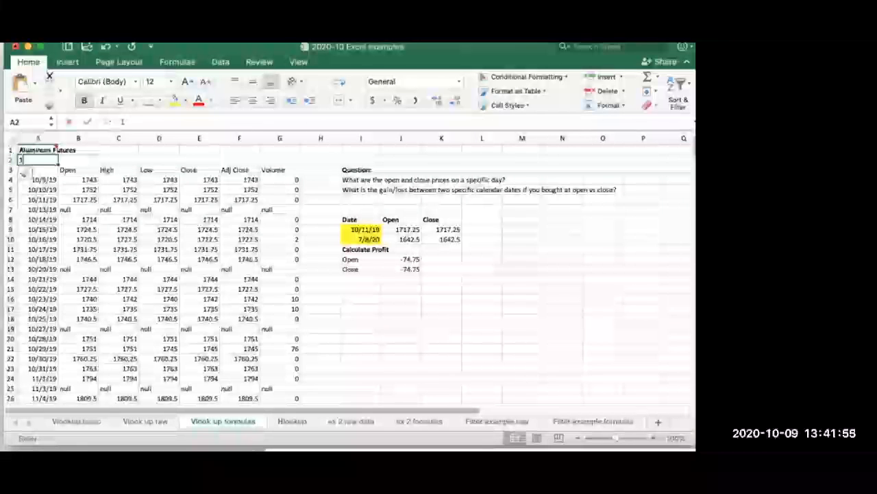
left_click(77, 179)
Step: Extend the number in A2 across row 2 as a series running up to 14 in column N
left_click(47, 159)
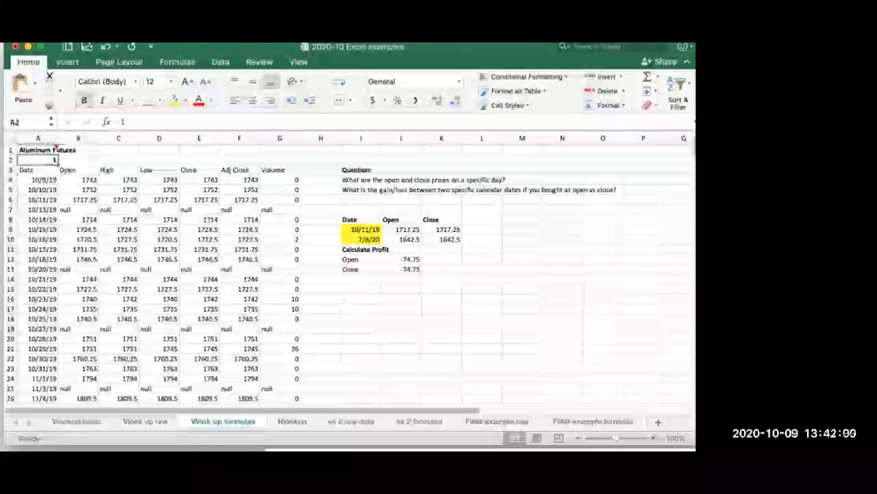
left_click_drag(57, 162, 160, 173)
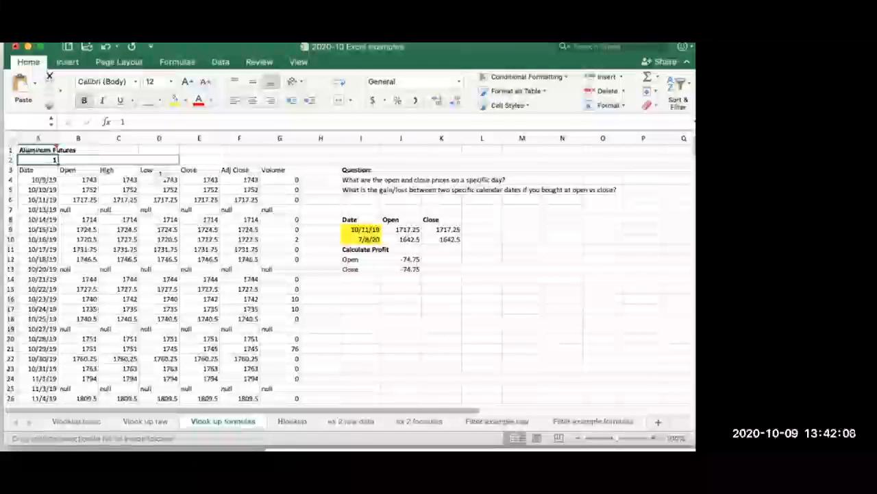
left_click_drag(161, 168, 579, 165)
left_click(254, 240)
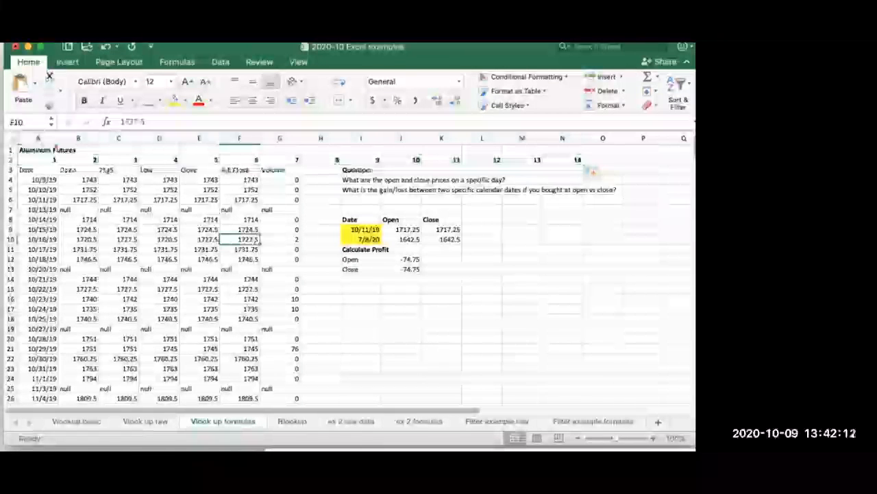
Step: Compare the column numbers above the data headings with the column index arguments of the VLOOKUP formulas in J10 and K10
left_click_drag(213, 160, 214, 169)
left_click(133, 161)
left_click_drag(134, 161, 89, 179)
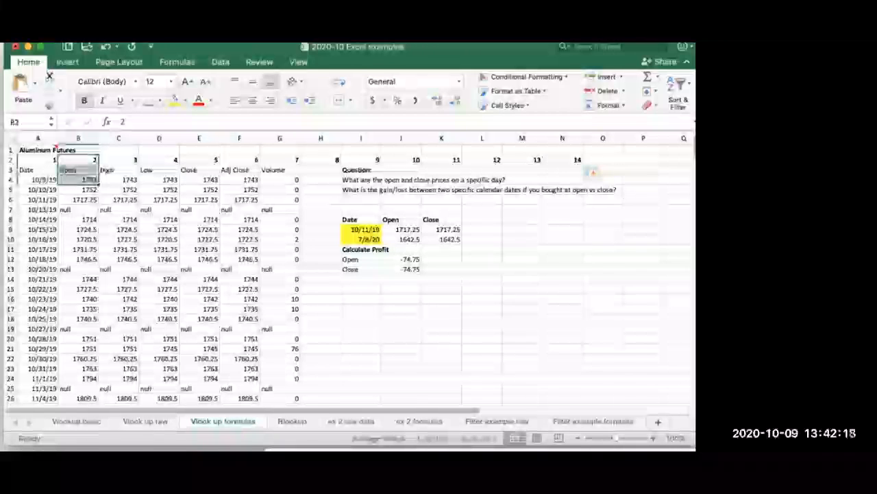
left_click(200, 160)
left_click(239, 160)
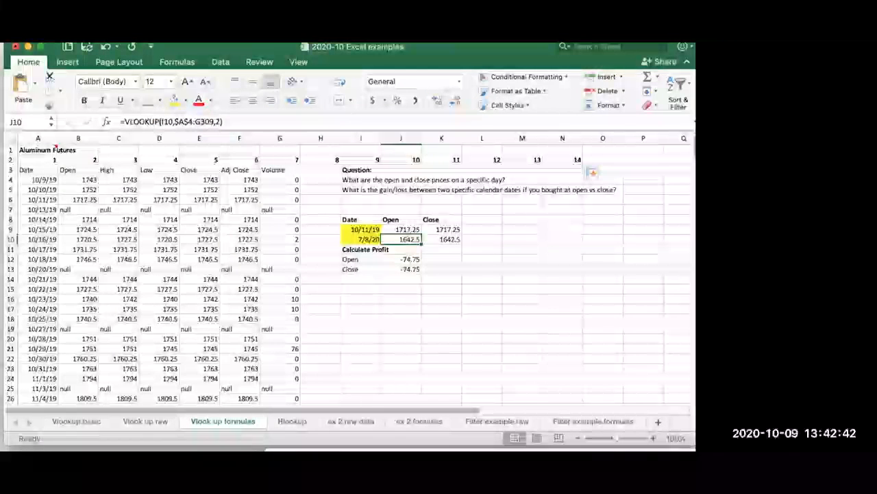
key("F2")
key("Tab")
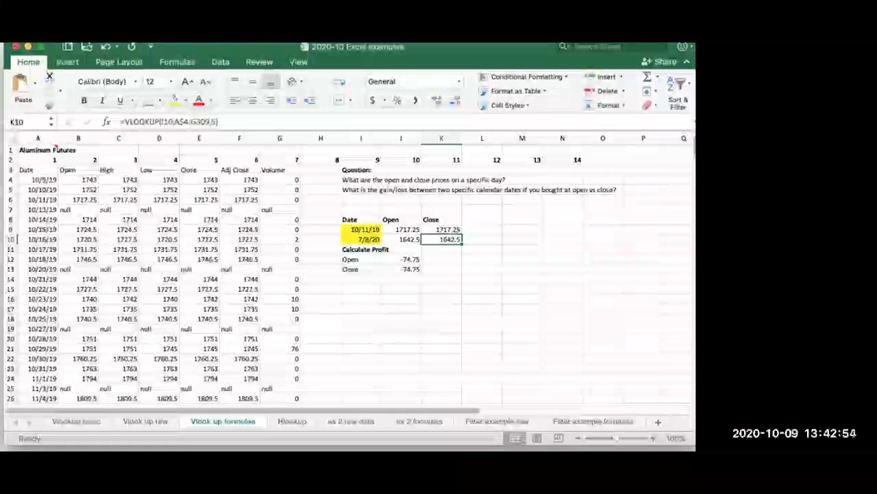
Step: On the Hlookup sheet, enter 1 as the lookup value in C7 and widen column C to fit the result
left_click(292, 422)
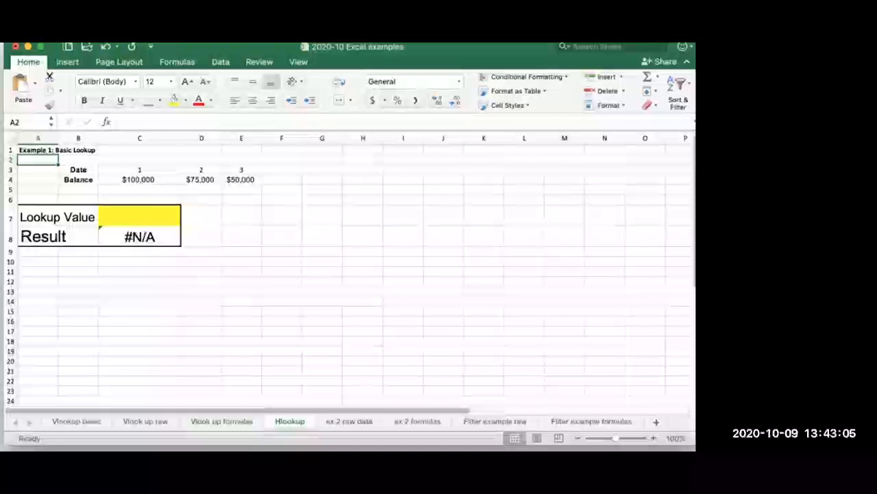
left_click_drag(139, 169, 242, 170)
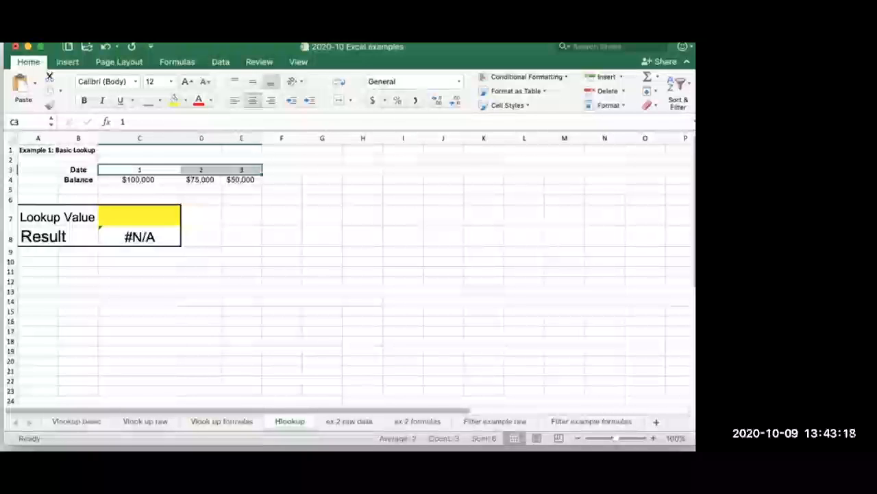
left_click(140, 216)
type("1")
key("Return")
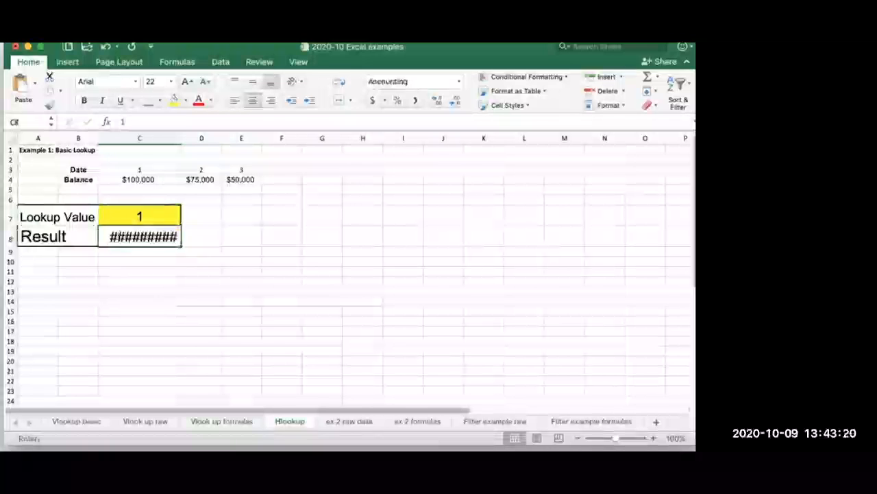
left_click_drag(181, 138, 197, 137)
Step: Test the HLOOKUP result by entering 2, 3 and 4 in turn as the lookup value in C7
left_click(148, 216)
type("2")
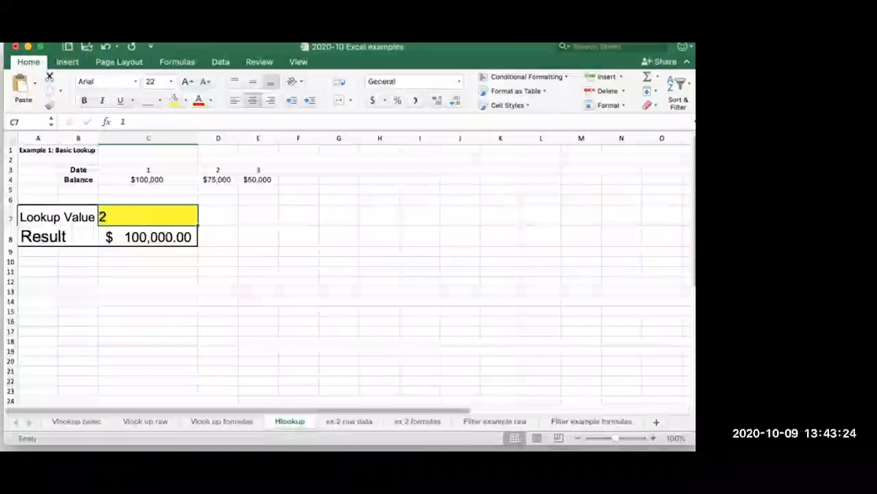
key("Return")
left_click(148, 215)
type("3")
key("Return")
left_click(148, 216)
type("4")
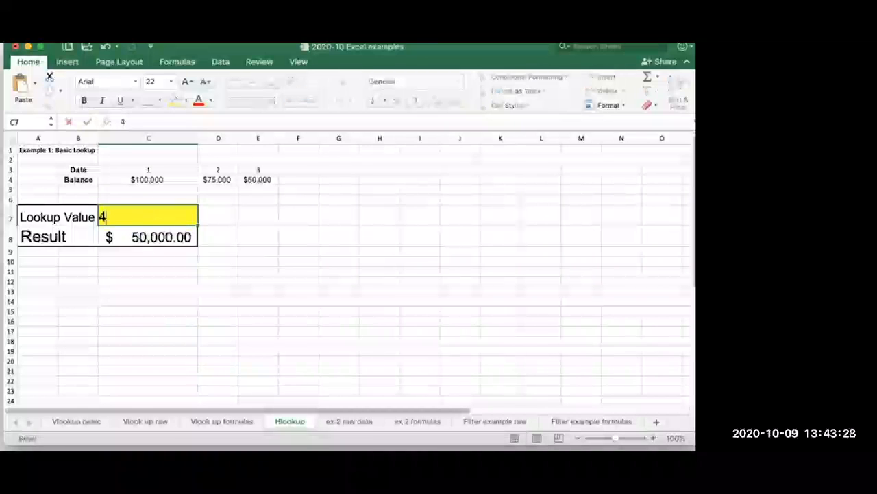
key("Return")
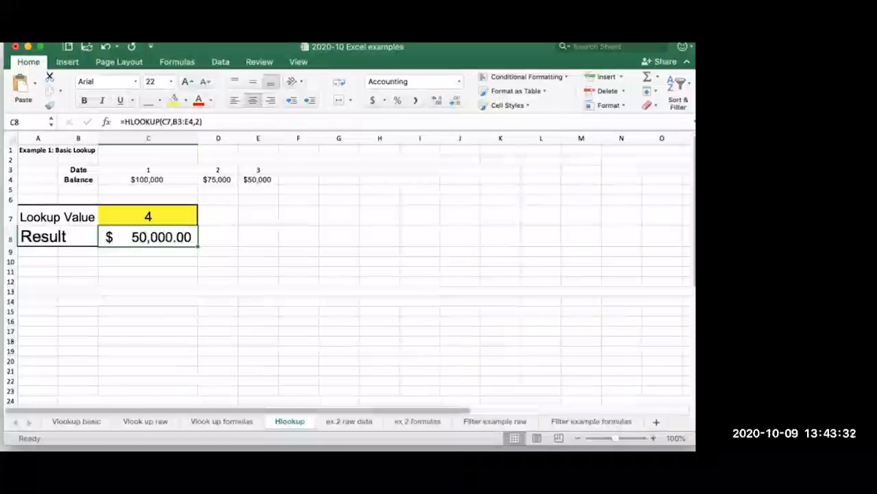
Step: Review the arguments of the HLOOKUP formula in C8 and set its Range_lookup to false
key("F2")
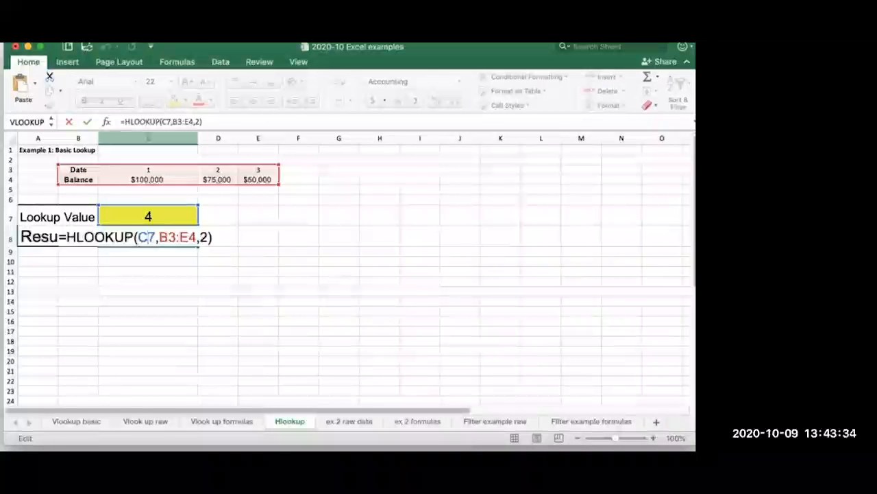
key("shift+F3")
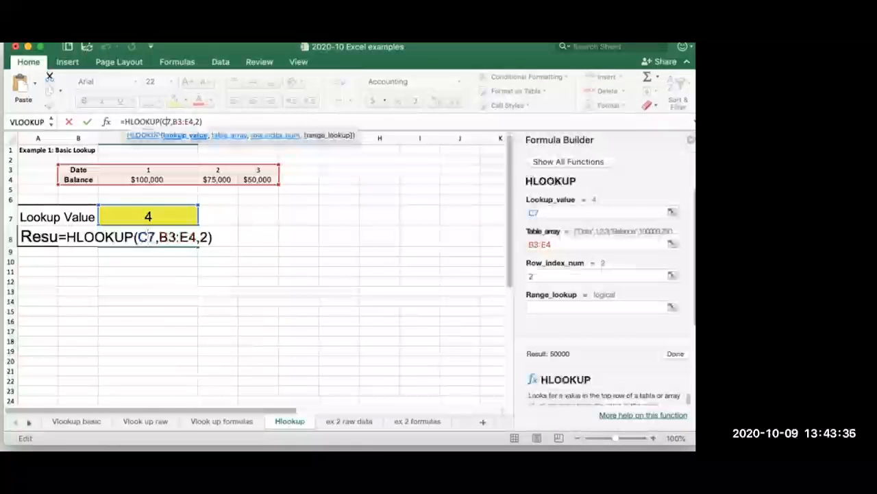
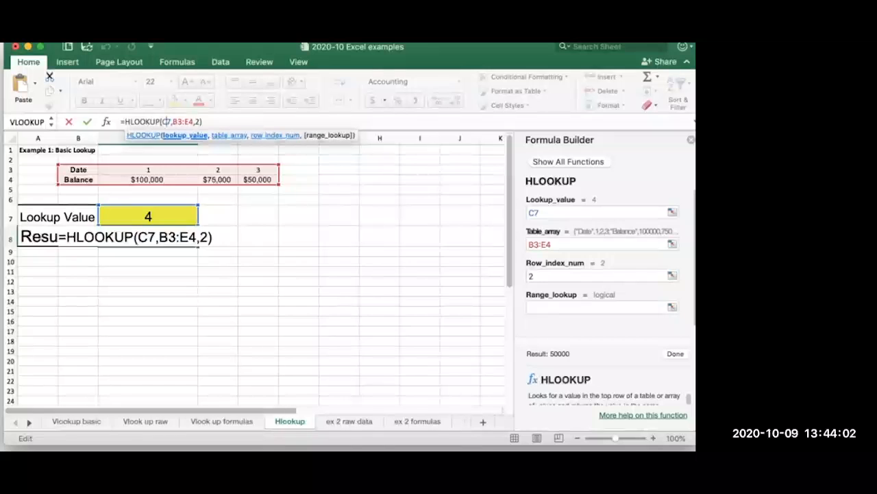
left_click(596, 307)
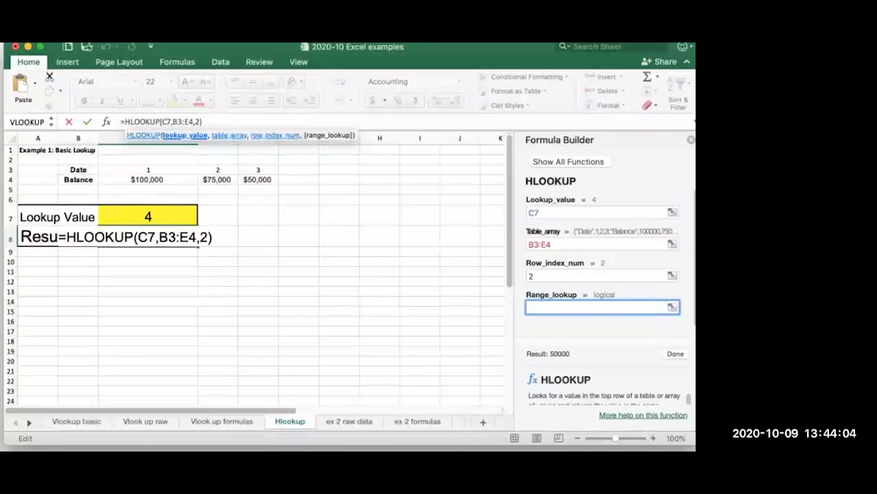
type("false")
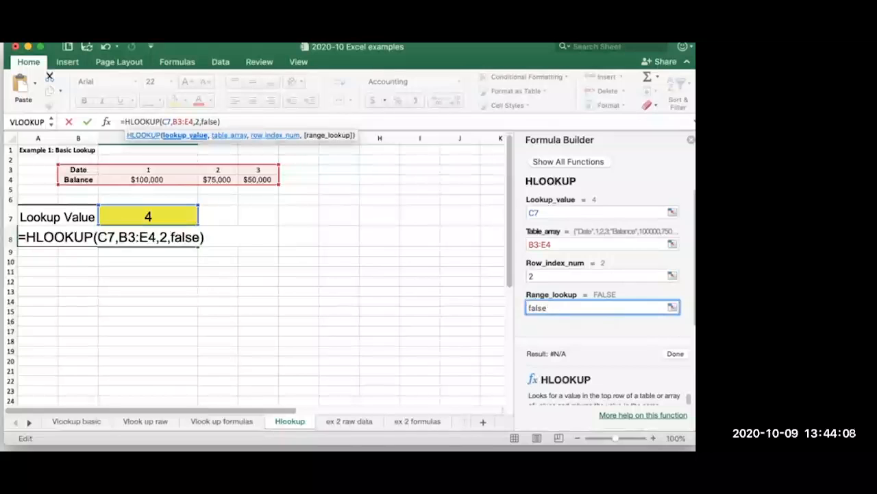
key("Return")
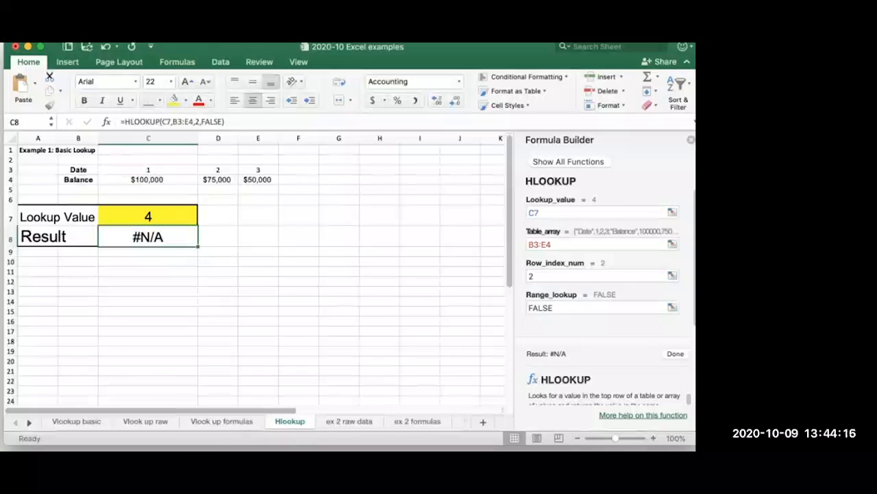
Step: Test the exact-match lookup with 3, 2.5 and 2 in C7, checking the result against the date and balance table
key("Up")
type("3")
key("Return")
key("Up")
type("2.5")
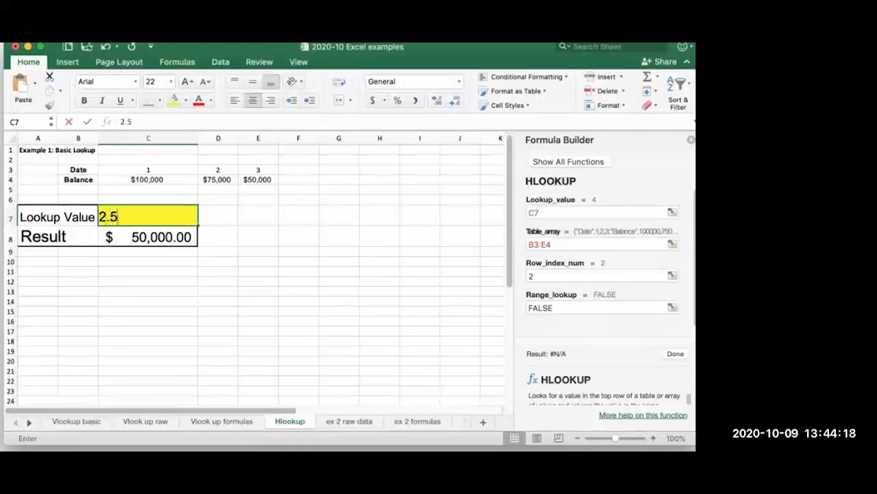
key("Return")
key("Up")
type("2")
key("Return")
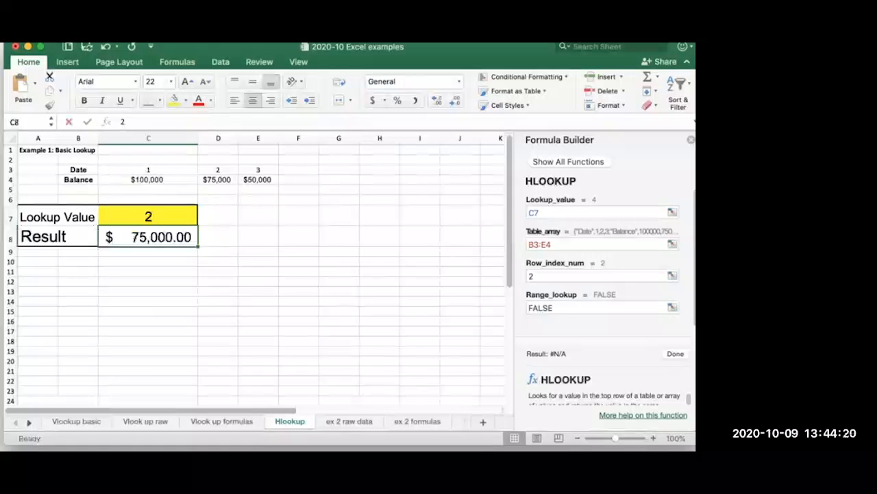
left_click_drag(218, 170, 265, 179)
left_click(218, 199)
left_click(148, 217)
Step: Remove the FALSE range lookup argument from the HLOOKUP formula in C8, leaving =HLOOKUP(C7,B3:E4,2)
left_click(148, 236)
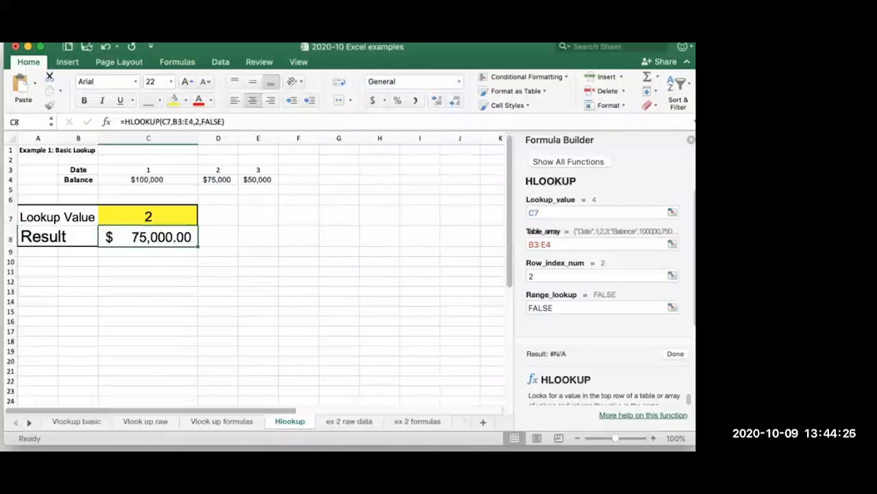
double_click(212, 122)
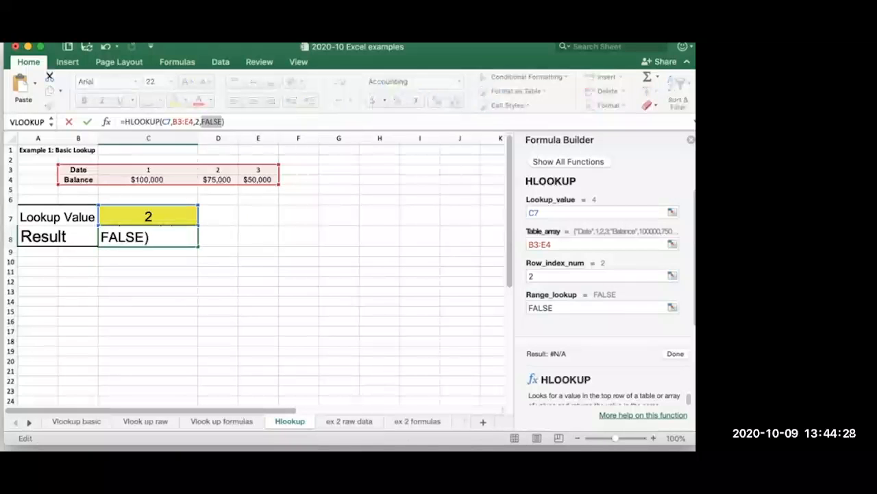
key("BackSpace")
key("BackSpace")
key("Return")
Step: Test the approximate-match lookup by entering 2.5, 2.999999 and finally 3 as the lookup value in C7
key("Up")
key("Up")
type("2.5")
key("Return")
key("Up")
type("2.999999")
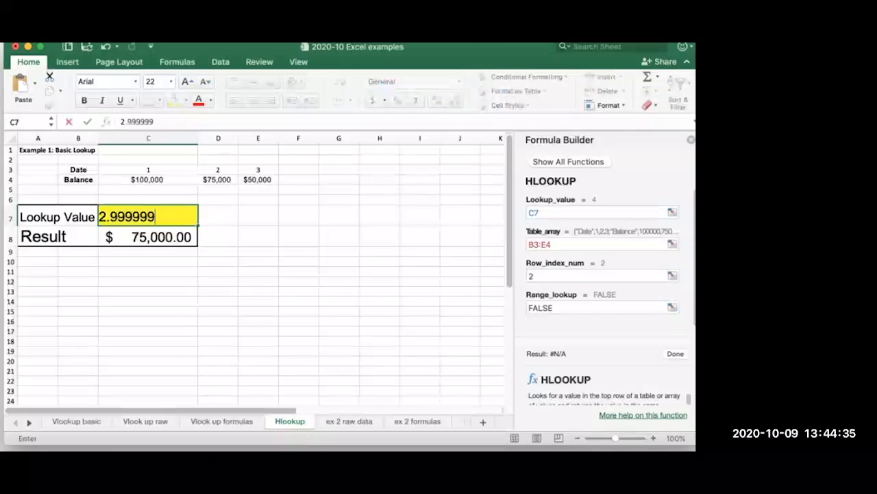
key("Return")
key("Up")
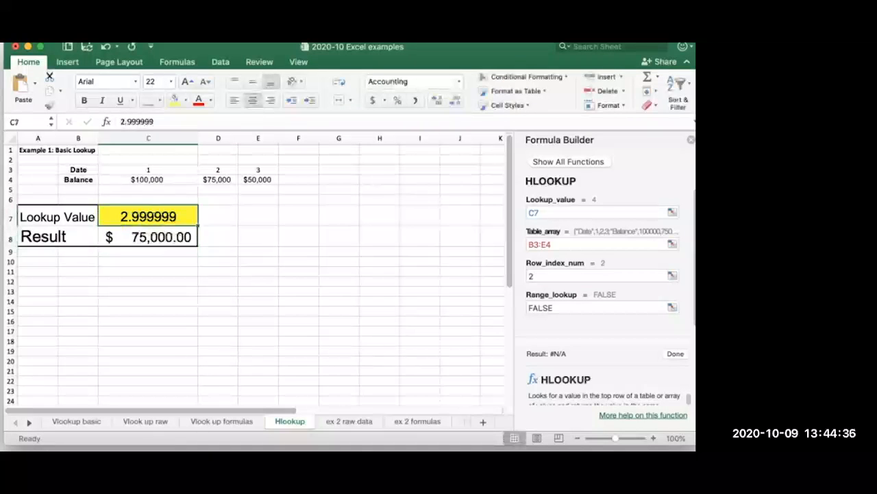
type("3")
key("Return")
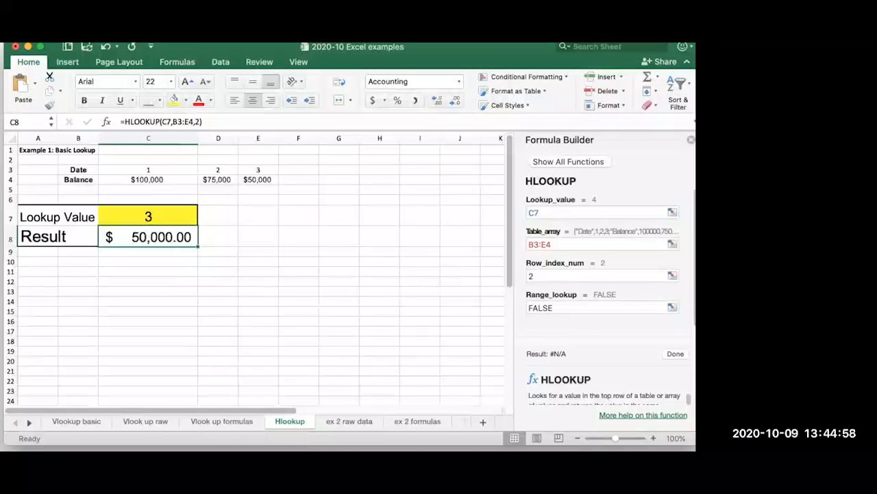
Step: Look over the VLOOKUP function help article and put its window out of the way of the workbook
left_click_drag(490, 449, 436, 59)
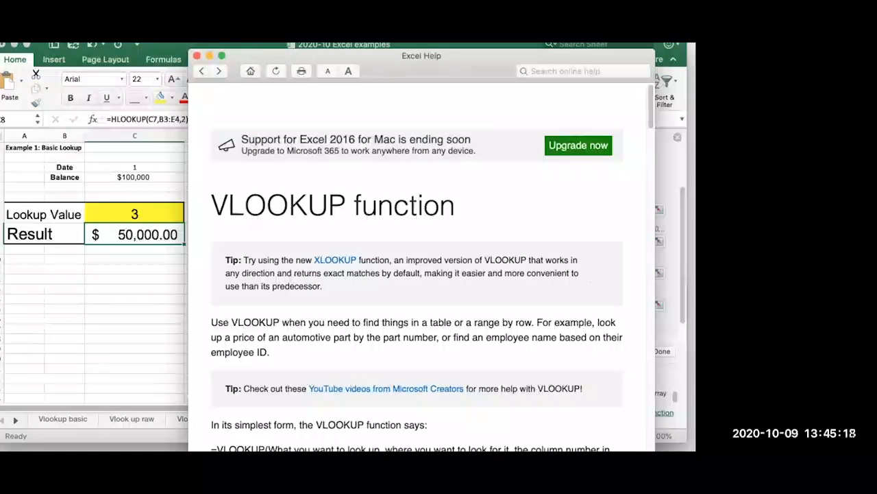
left_click_drag(466, 55, 593, 473)
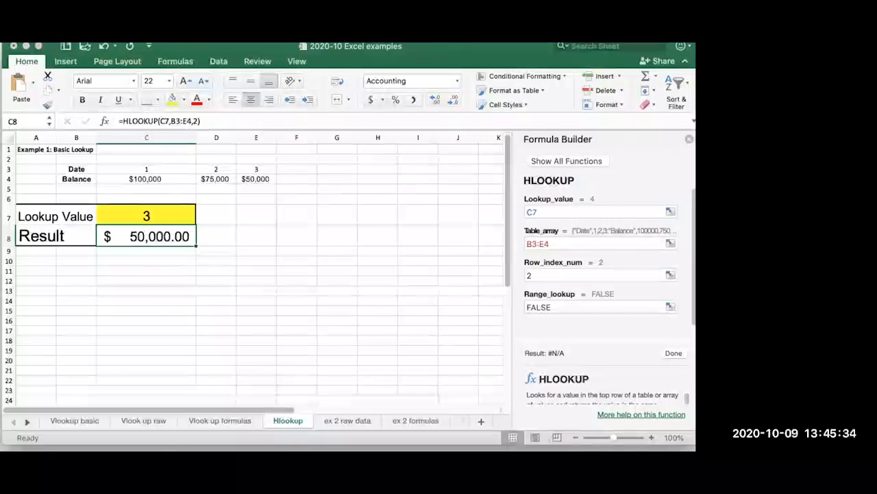
Step: Switch to the presentation, advance it to the Filter and Subtotals slide, and return to the Excel workbook
key("super+Tab")
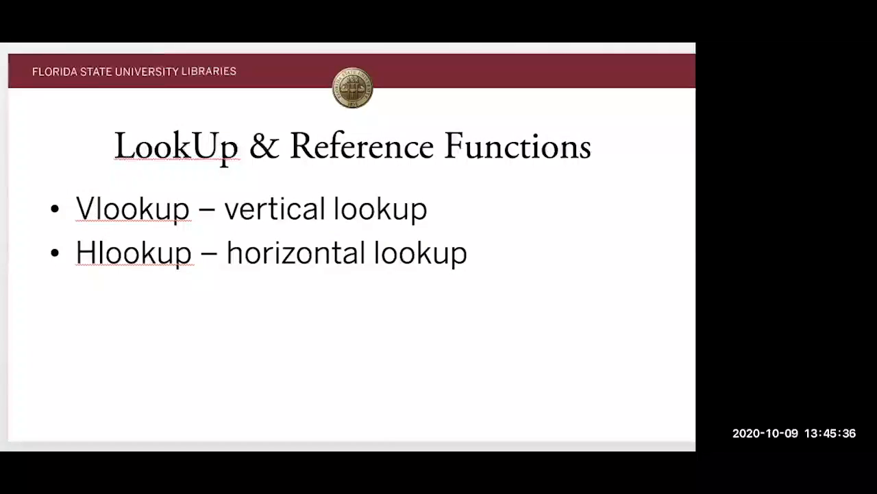
key("Page_Down")
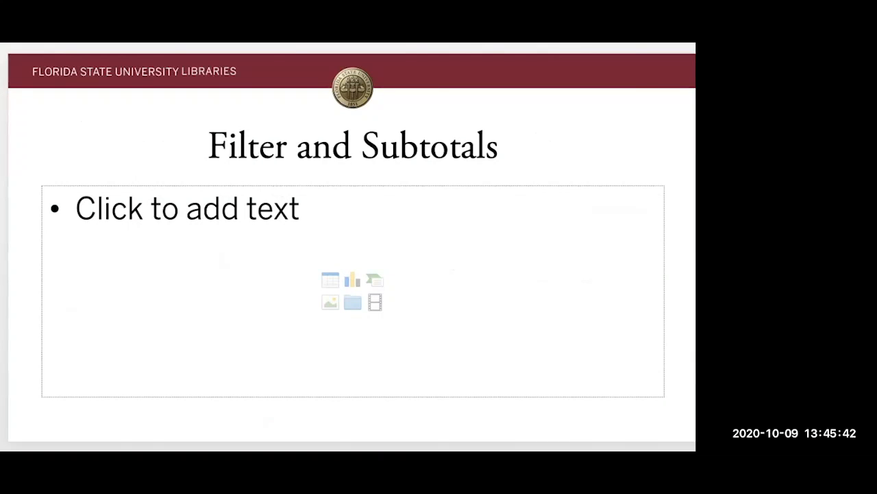
key("super+Tab")
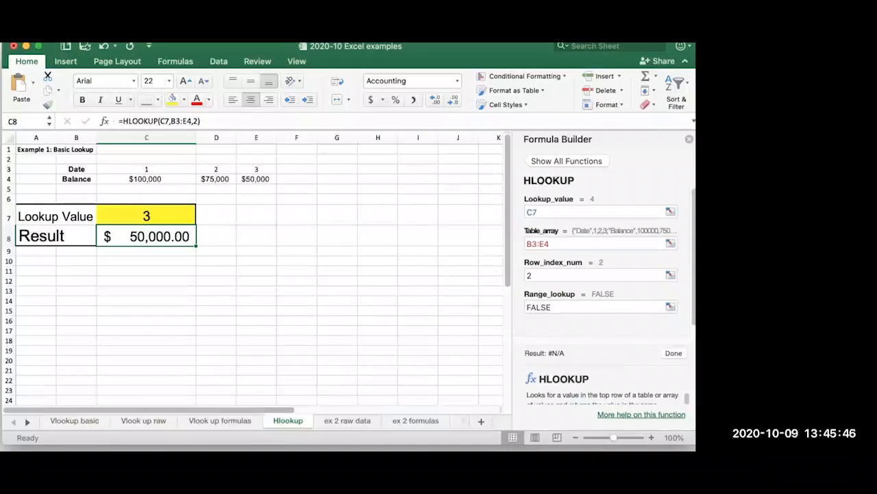
Step: Move the Filter example raw and Filter example formulas sheets so they come directly after the Hlookup sheet
left_click(348, 421)
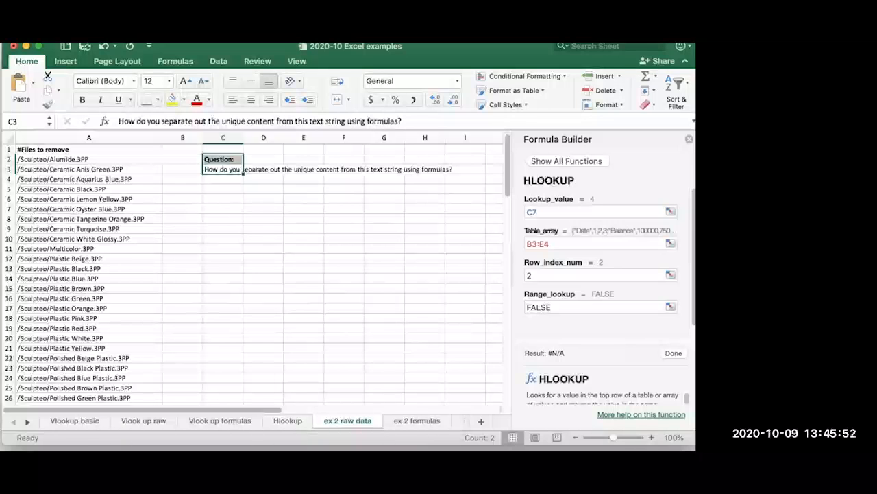
key("ctrl+Page_Down")
key("ctrl+Page_Down")
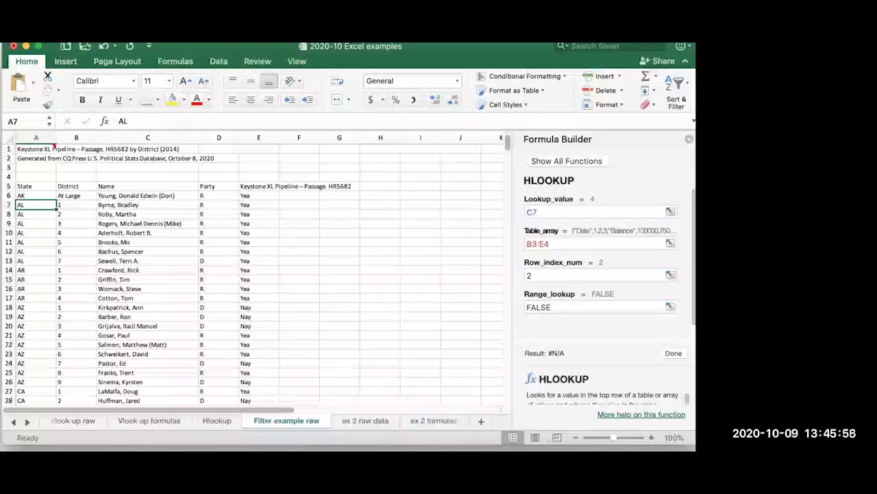
left_click(28, 422)
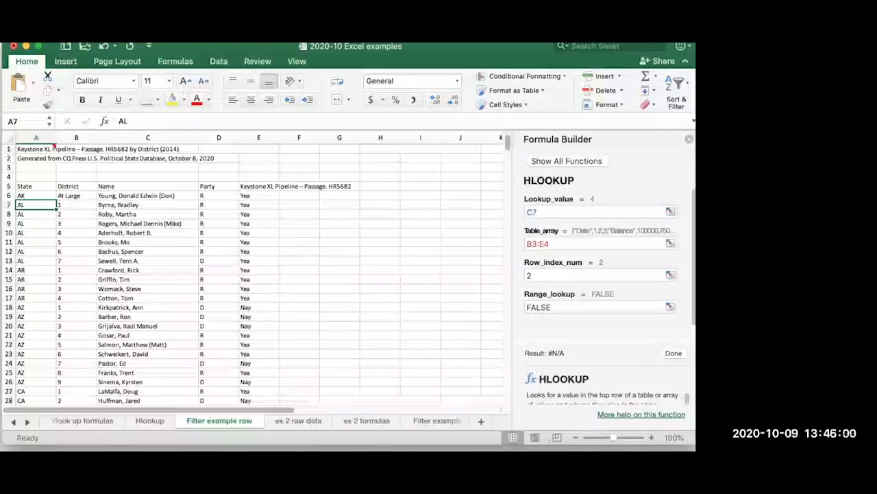
left_click(436, 420)
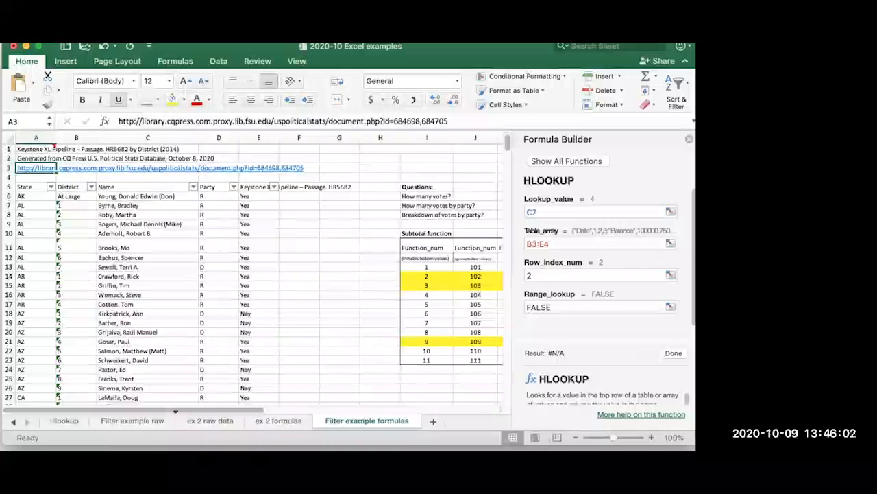
left_click_drag(366, 420, 192, 421)
Step: Close the Formula Builder on the Filter example raw sheet and read the source comment attached to cell A1
left_click(132, 421)
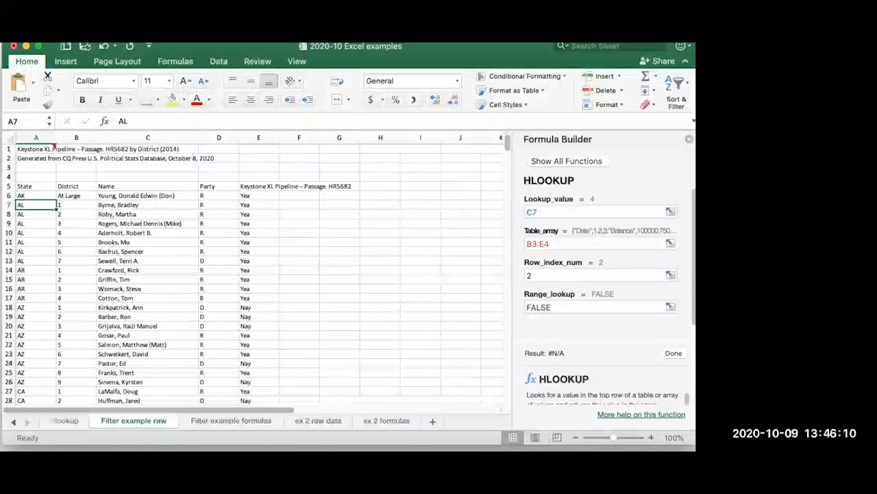
left_click(690, 139)
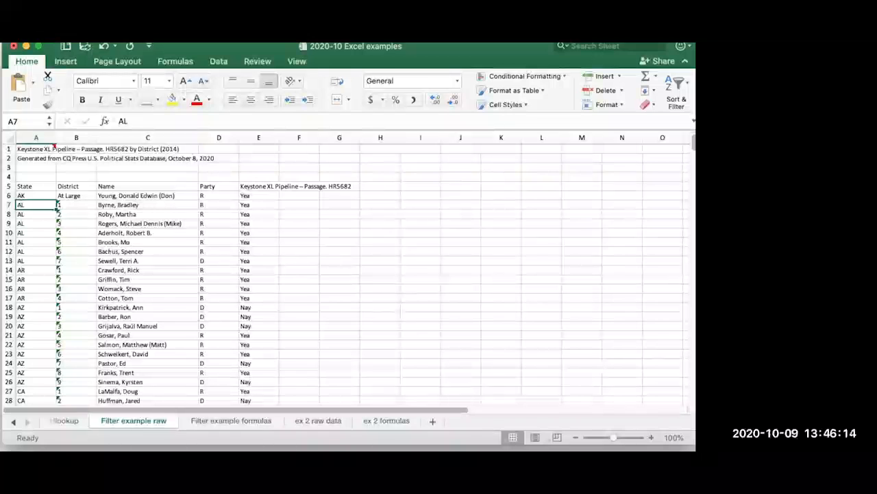
left_click(54, 148)
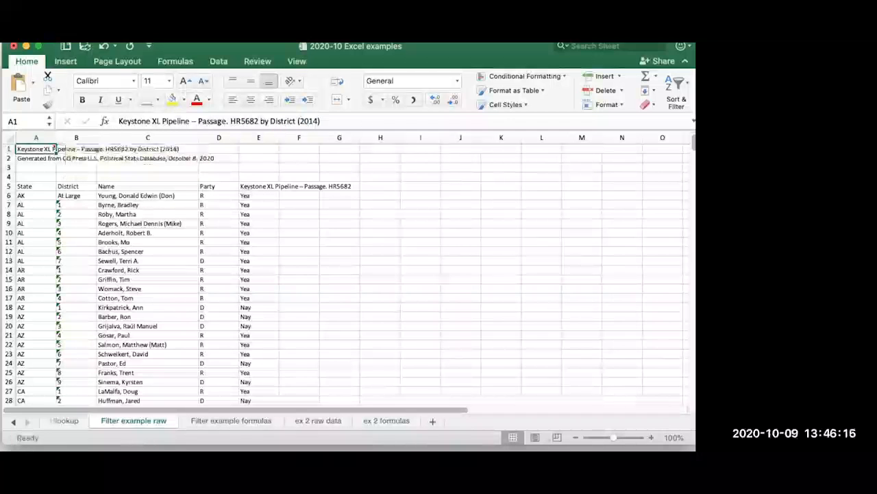
mouse_move(54, 148)
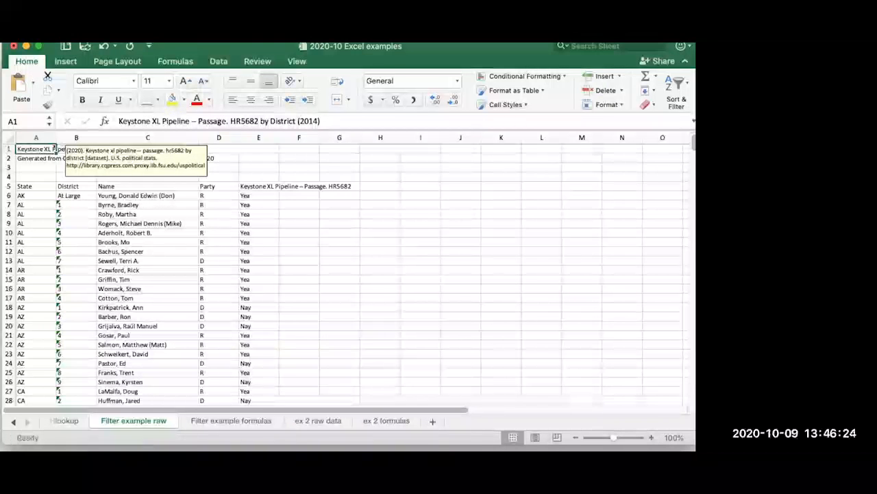
key("Down")
key("Down")
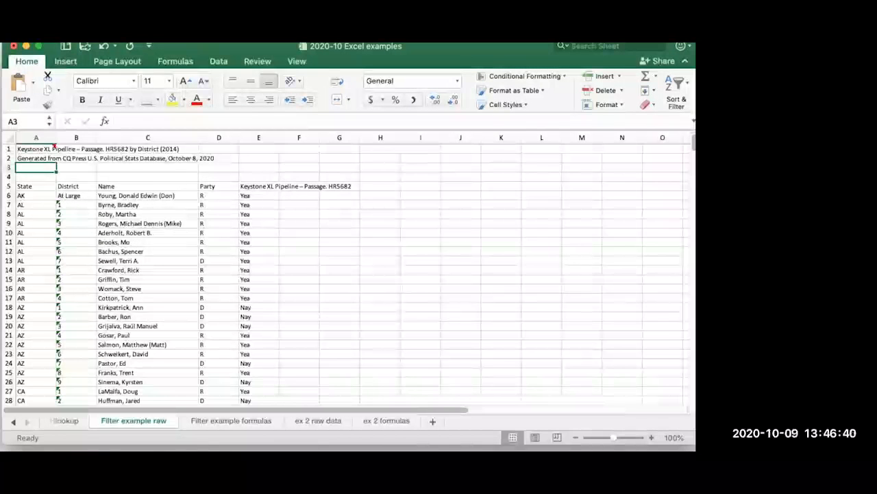
mouse_move(53, 146)
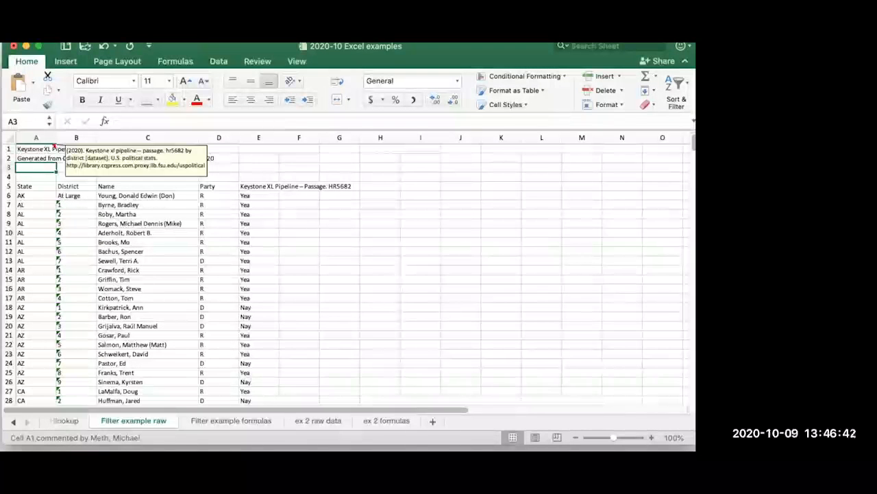
Step: Examine the state abbreviations in column A, going through the AK, AL and AR rows
left_click(33, 196)
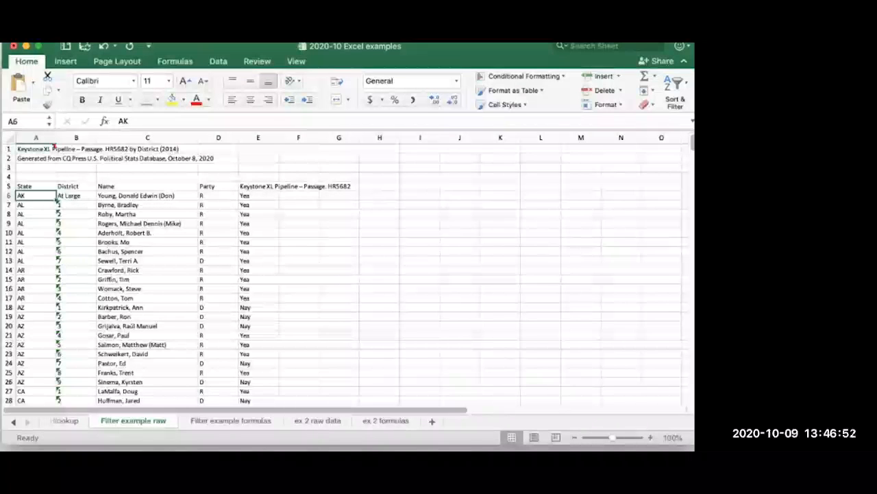
left_click(77, 196)
left_click(36, 196)
left_click(36, 205)
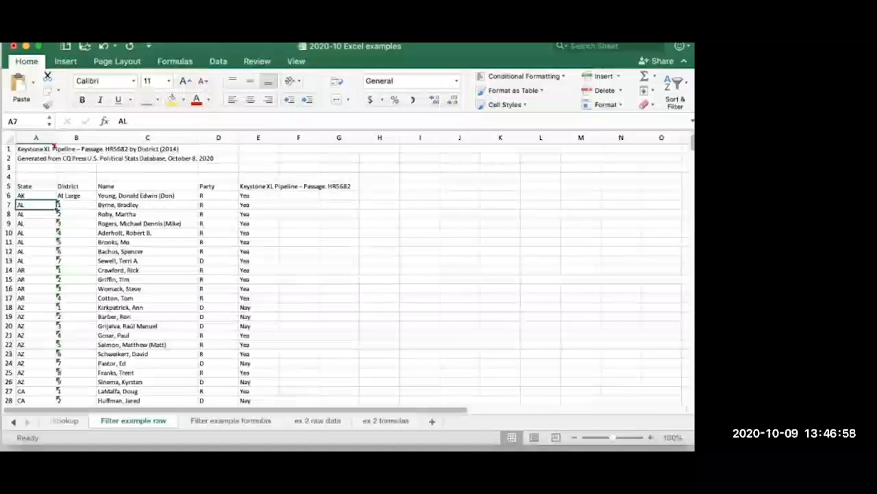
key("Down")
key("Down")
key("Down")
key("Down")
key("Down")
key("Down")
key("Down")
key("Up")
key("Up")
key("Up")
key("Up")
key("Up")
key("Down")
key("Down")
key("Down")
key("Down")
key("Down")
key("Down")
key("Down")
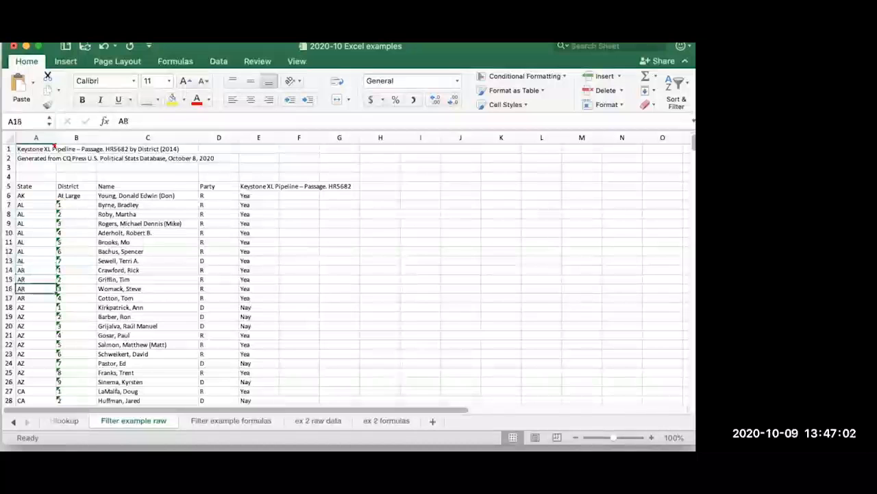
Step: Examine how the districts are numbered within each state in the District column
key("Right")
key("Up")
key("Up")
key("Up")
key("Up")
key("Up")
key("Up")
key("Up")
key("Down")
Step: Examine the representatives listed in the Name column, starting from the first data row
key("Right")
key("Up")
key("Up")
key("Up")
key("Up")
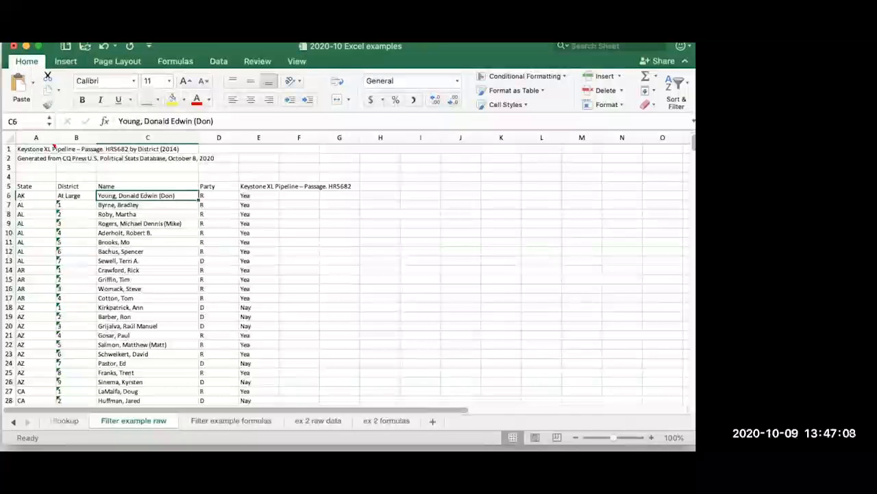
key("Down")
key("Down")
key("Down")
key("Down")
key("Down")
key("Down")
key("Down")
key("Down")
key("Down")
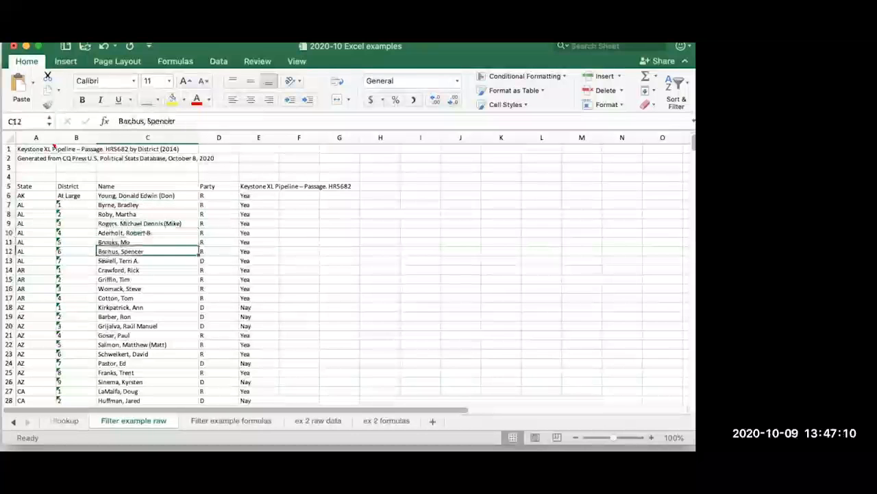
key("Up")
Step: Examine the party codes recorded for the representatives in the Party column
key("Right")
key("Up")
key("Up")
key("Up")
key("Up")
key("Down")
key("Down")
key("Down")
key("Down")
key("Down")
Step: Examine the Yea and Nay votes in the Keystone XL Pipeline column, from the first record down to row 18
key("Right")
key("Up")
key("Up")
key("Up")
key("Up")
key("Up")
key("Up")
key("Up")
key("Up")
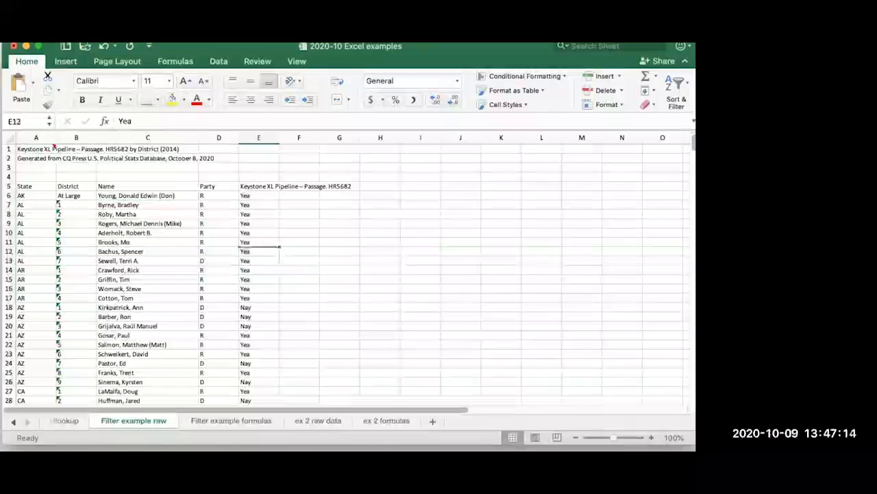
key("Down")
key("Down")
key("Down")
key("Down")
key("Down")
key("Down")
key("Down")
key("Down")
key("Down")
key("Down")
key("Down")
key("Down")
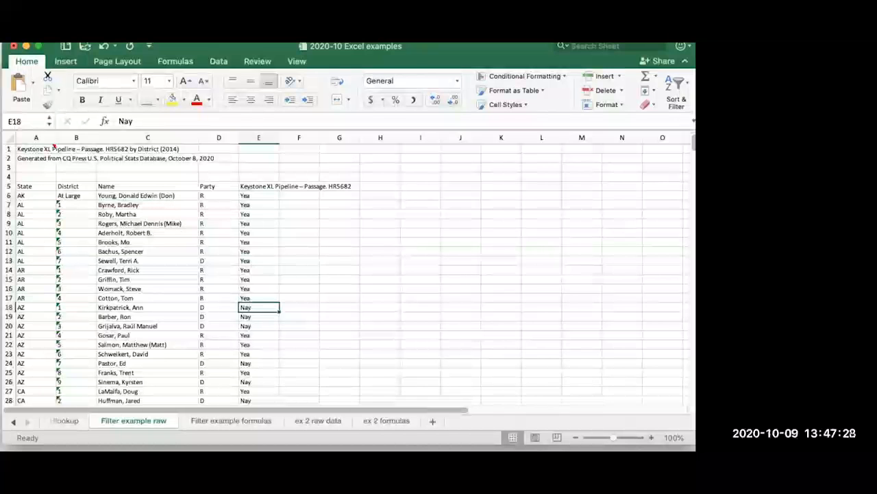
Step: Open the Filter example formulas sheet and inspect the error indicator on the district value in B7
left_click(231, 421)
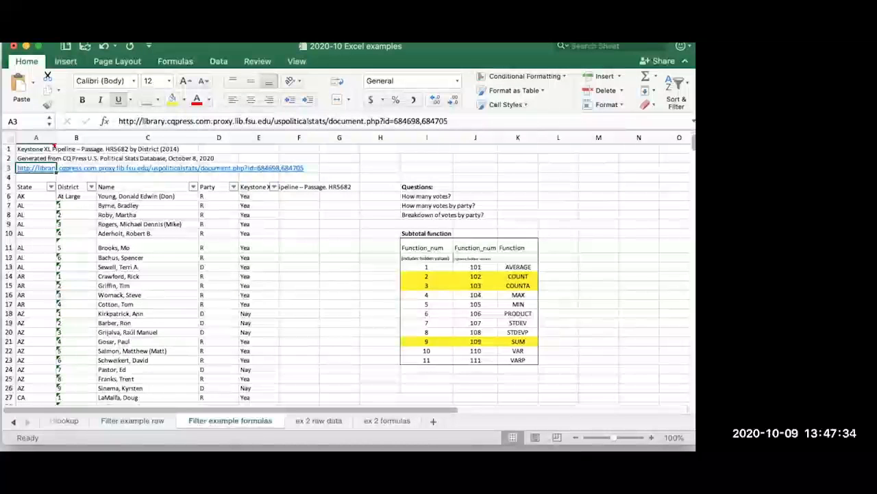
left_click(76, 205)
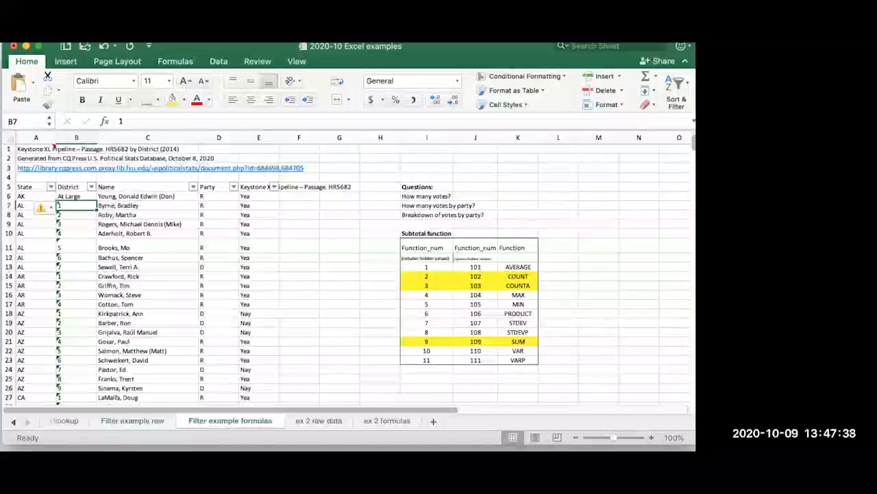
mouse_move(41, 208)
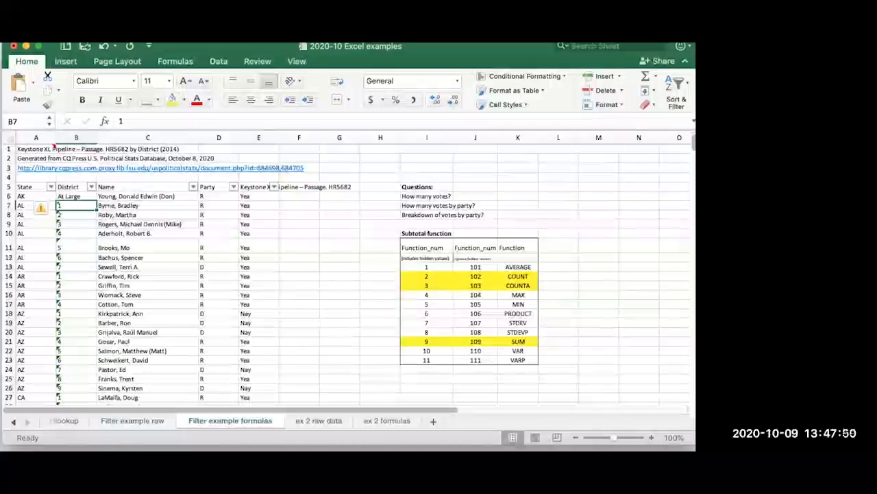
Step: Turn off the existing filter on header row 5 of the Filter example formulas sheet
left_click(51, 186)
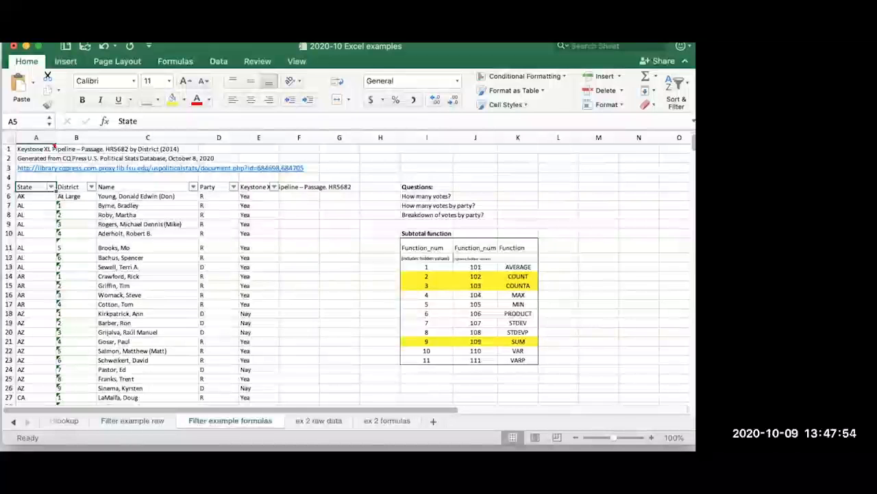
left_click(9, 187)
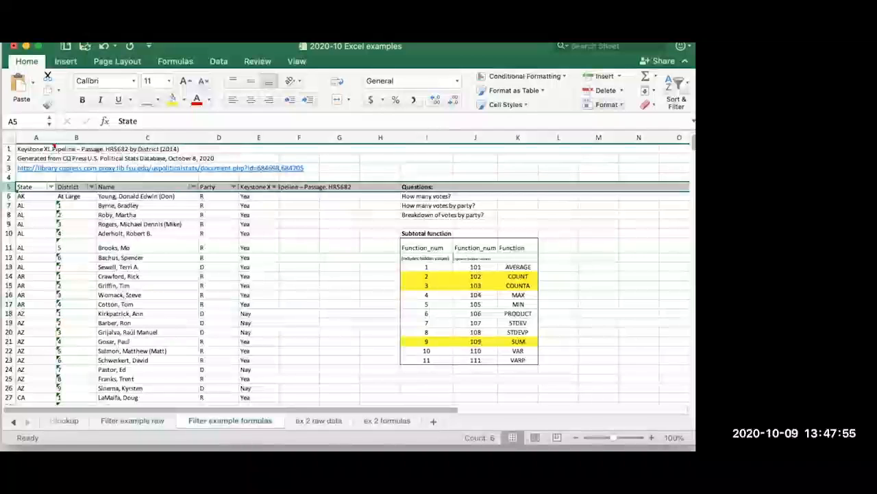
left_click(676, 85)
left_click(689, 157)
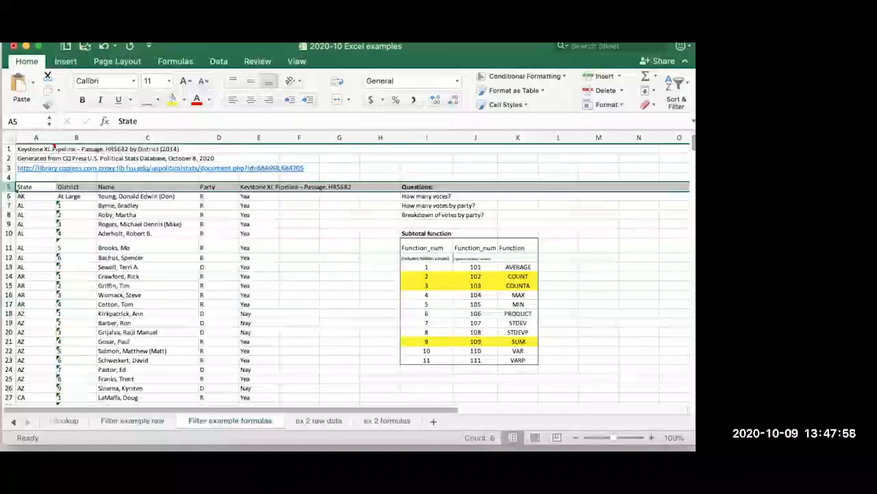
Step: Select only the header cells A5:E5, from State through the Keystone XL Pipeline vote column
left_click(147, 205)
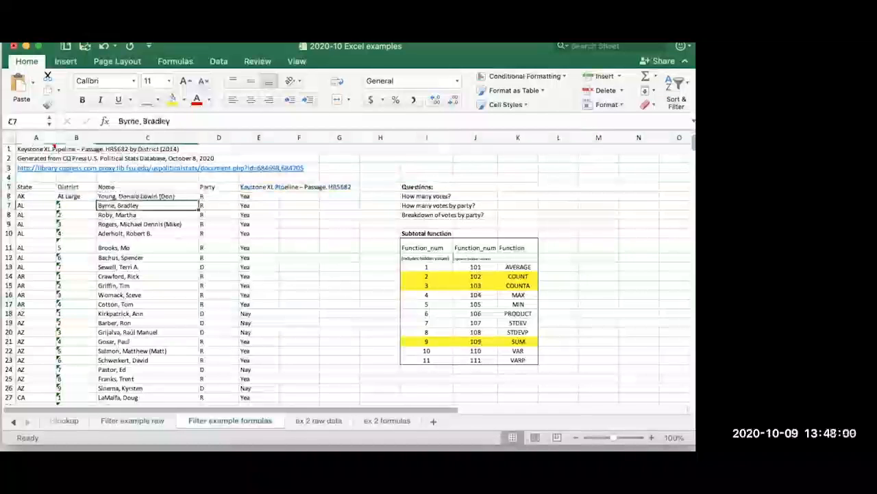
left_click_drag(26, 187, 275, 187)
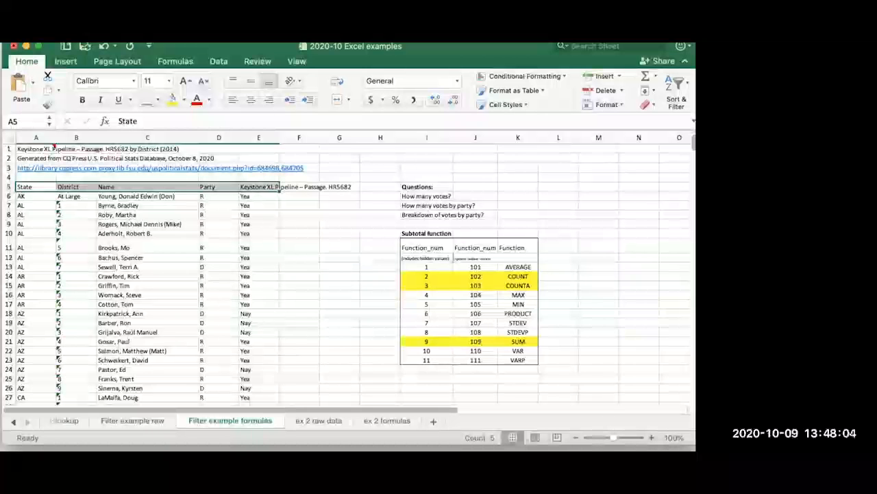
left_click_drag(32, 187, 274, 187)
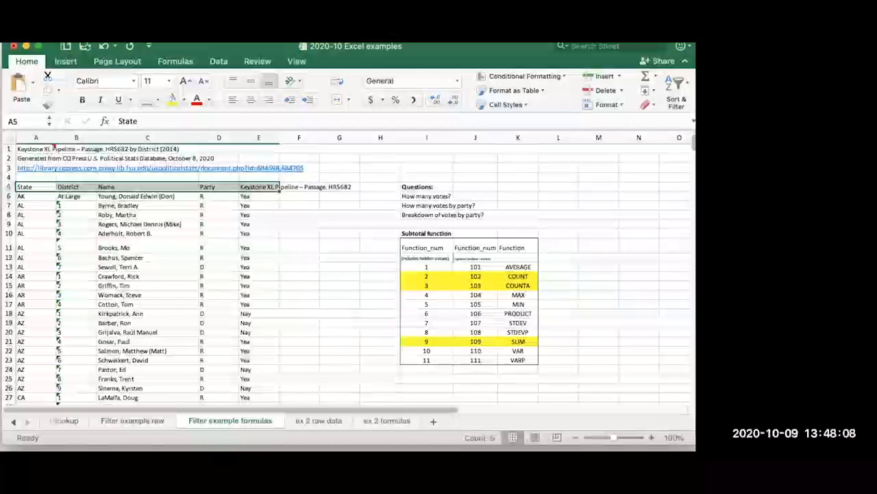
left_click(9, 186)
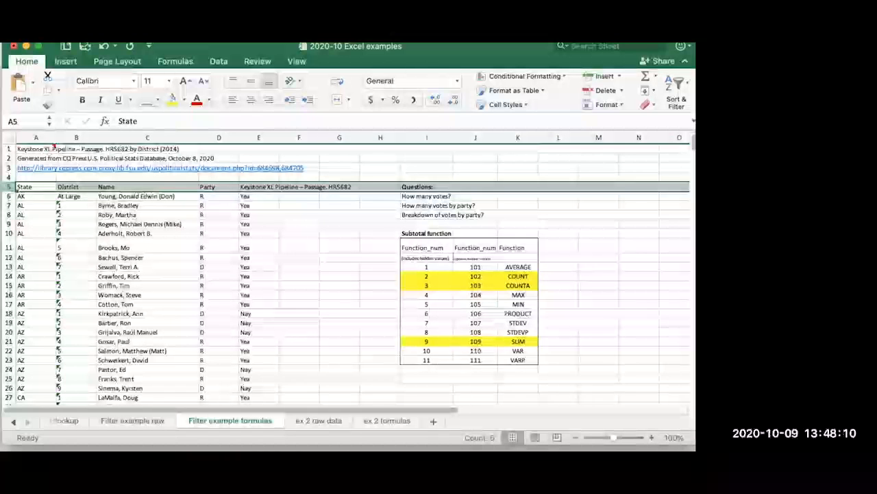
left_click_drag(34, 187, 273, 187)
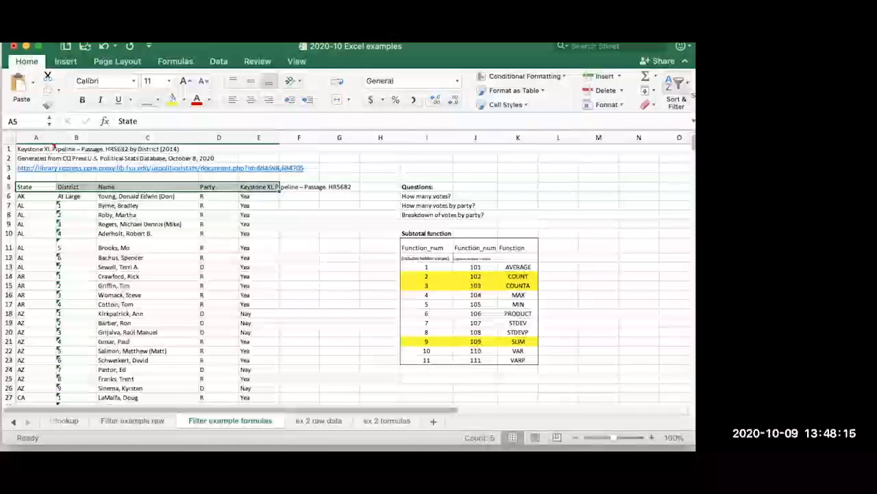
left_click(677, 82)
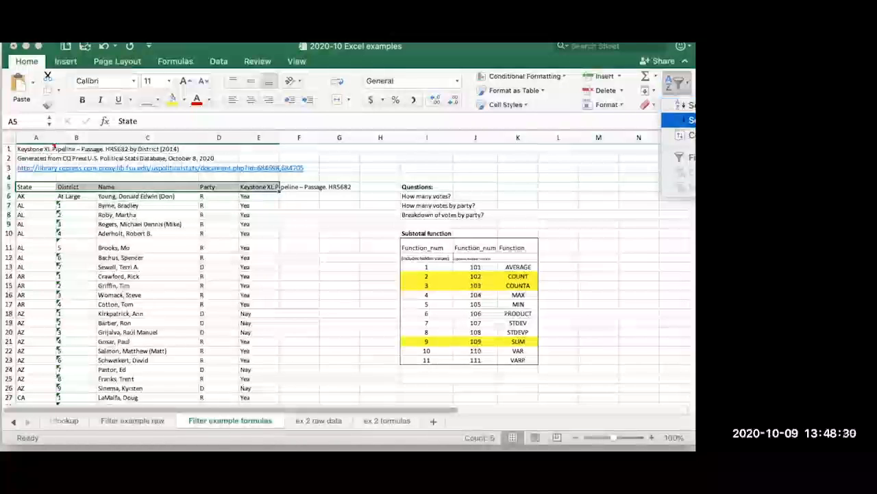
left_click(682, 135)
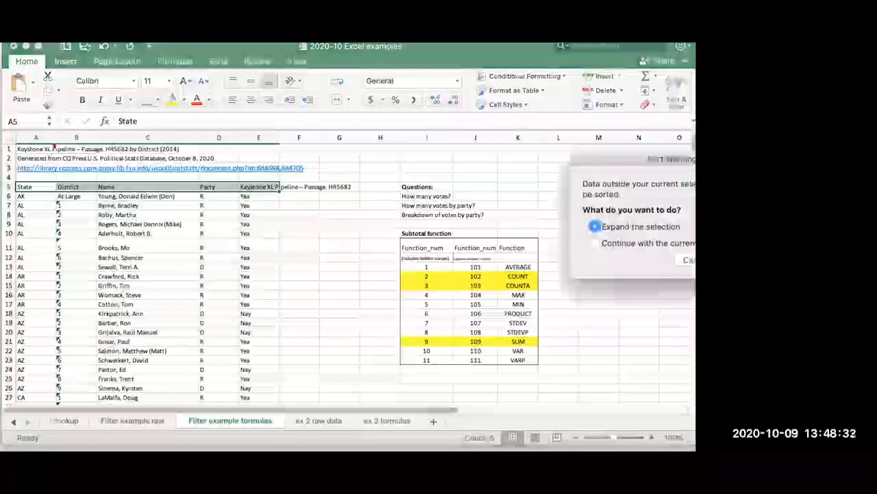
left_click(690, 260)
Step: Apply a filter to the selected header cells A5:E5, from State through the vote column
left_click(677, 86)
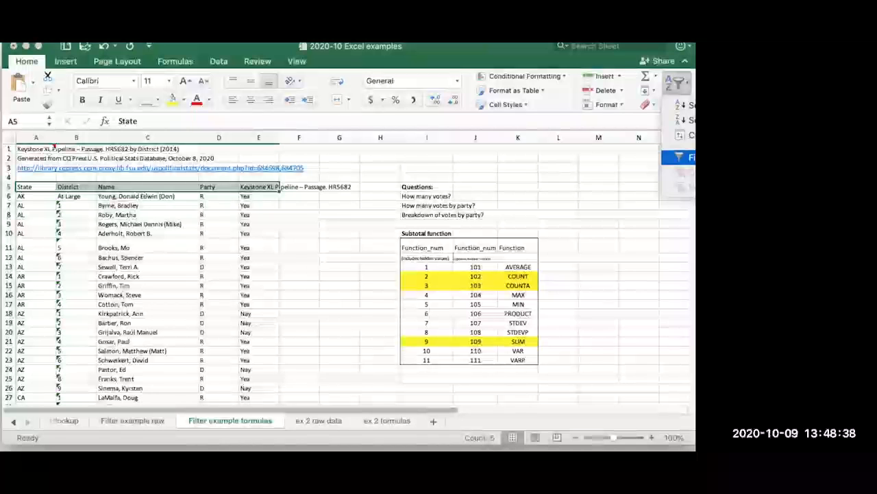
left_click(684, 157)
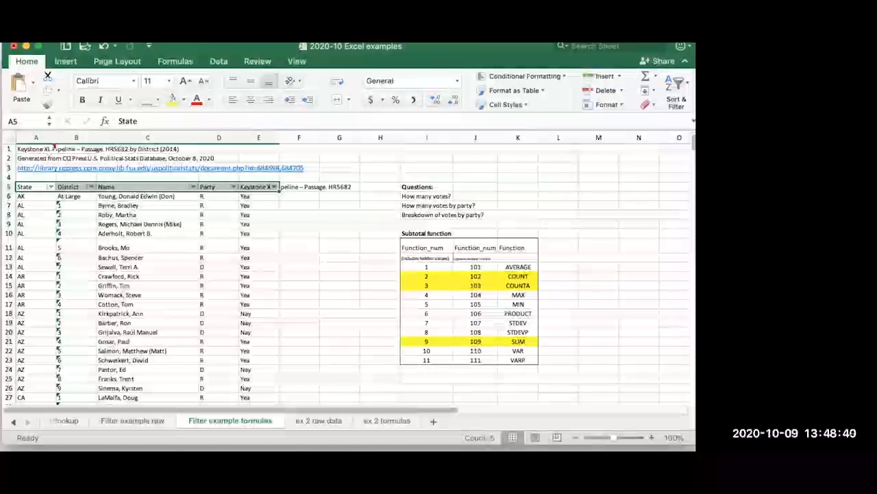
left_click(143, 233)
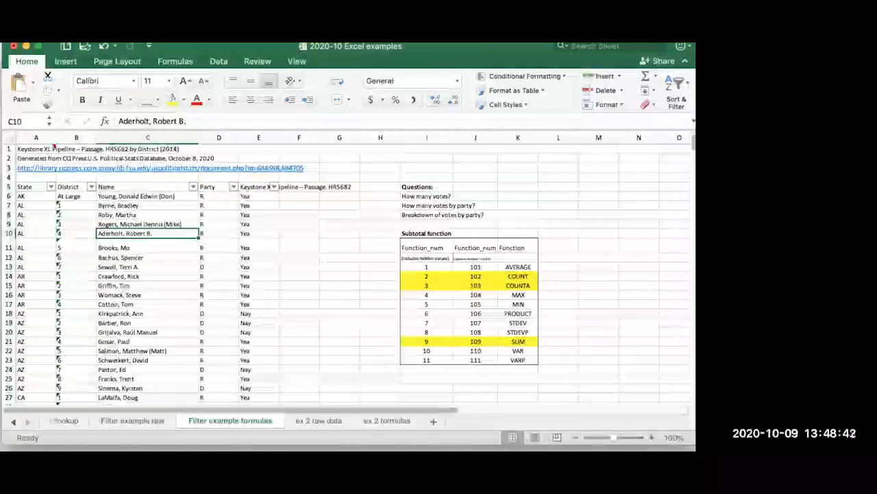
Step: Open the sort and filter options of the State column
left_click(50, 186)
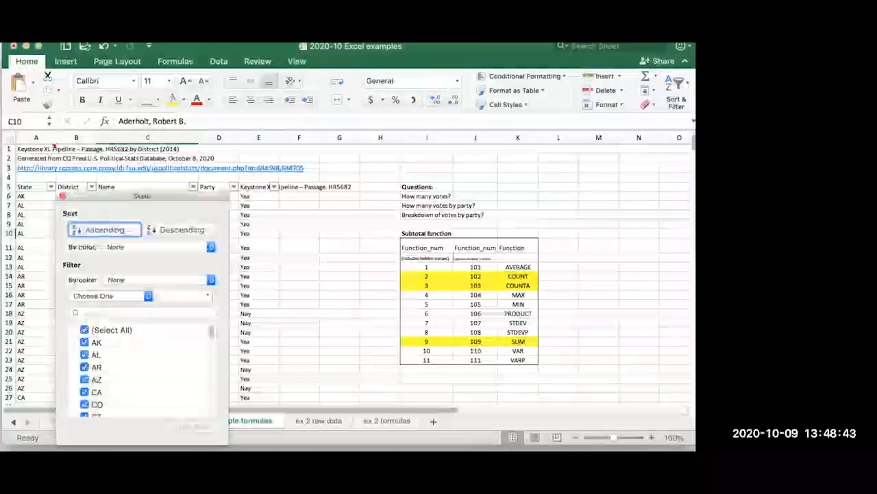
Step: Sort the table by the State column in descending order, and return it to ascending order
left_click(63, 196)
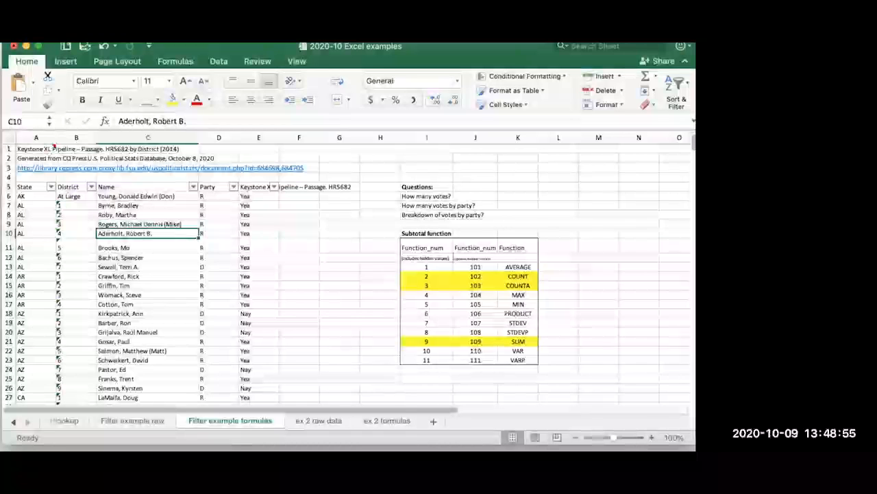
left_click(51, 187)
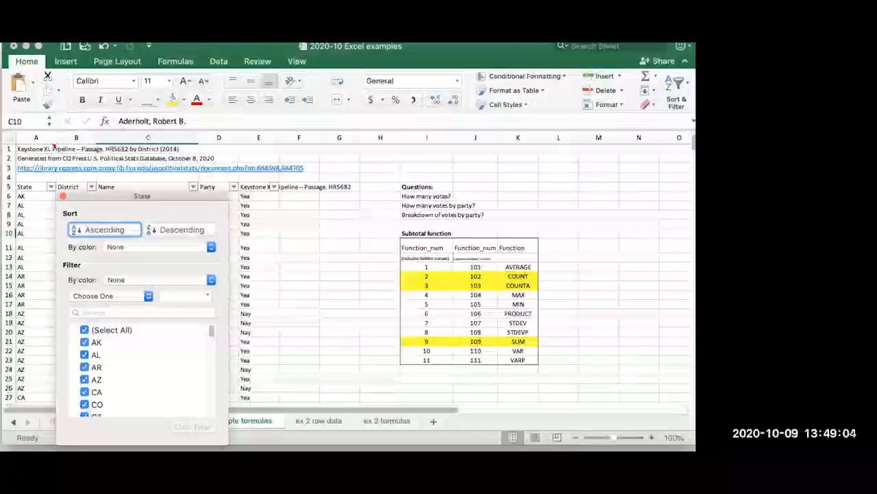
left_click_drag(142, 196, 476, 137)
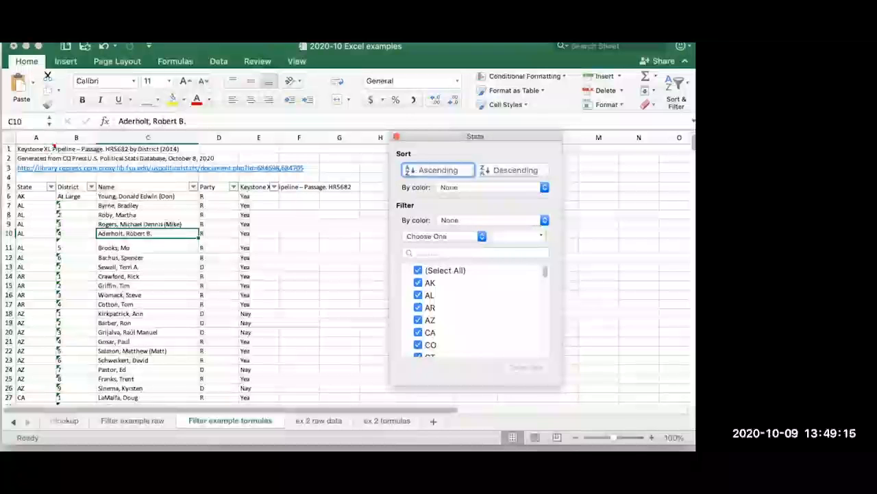
left_click(510, 170)
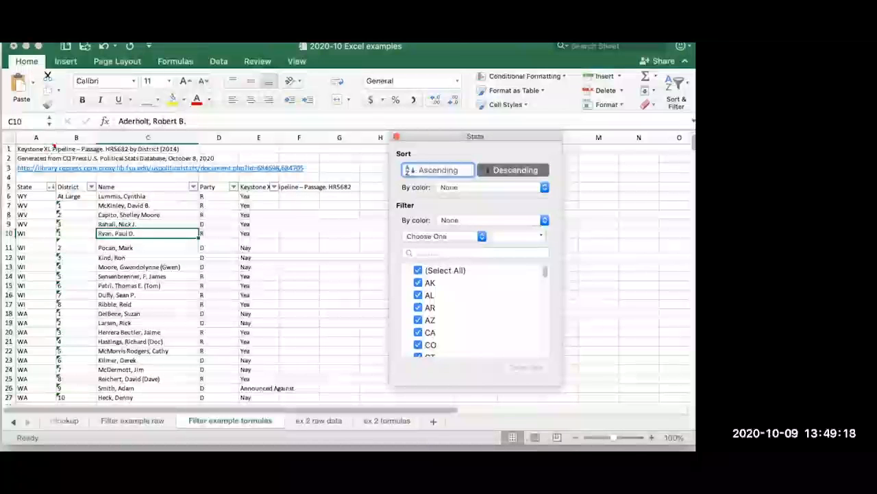
left_click(438, 170)
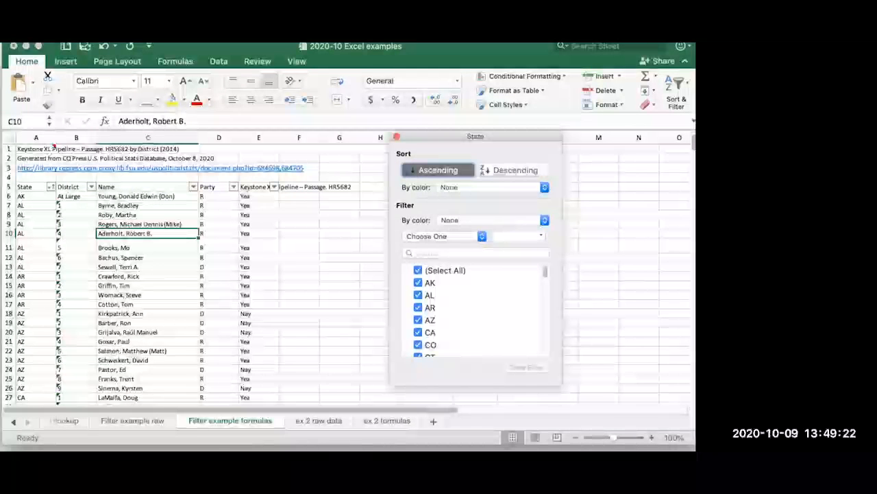
Step: Filter the State column to AZ and CO, and reset the filter to include all states
left_click(455, 270)
left_click(418, 320)
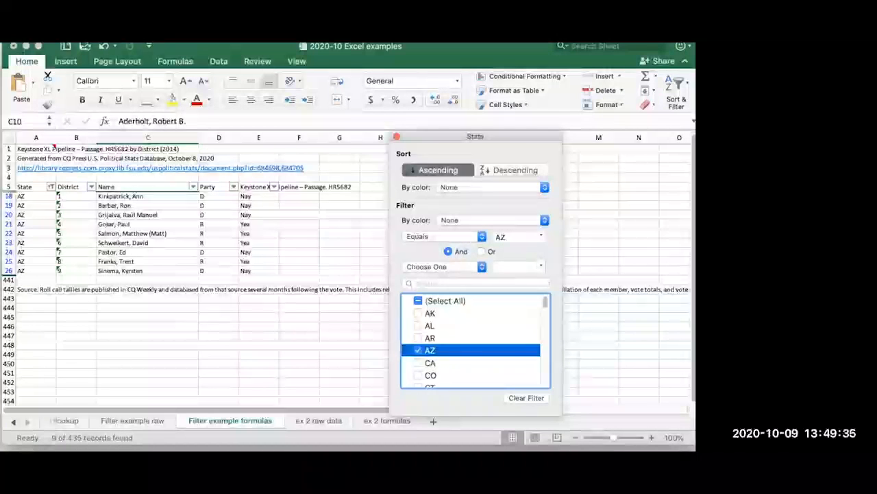
left_click(418, 375)
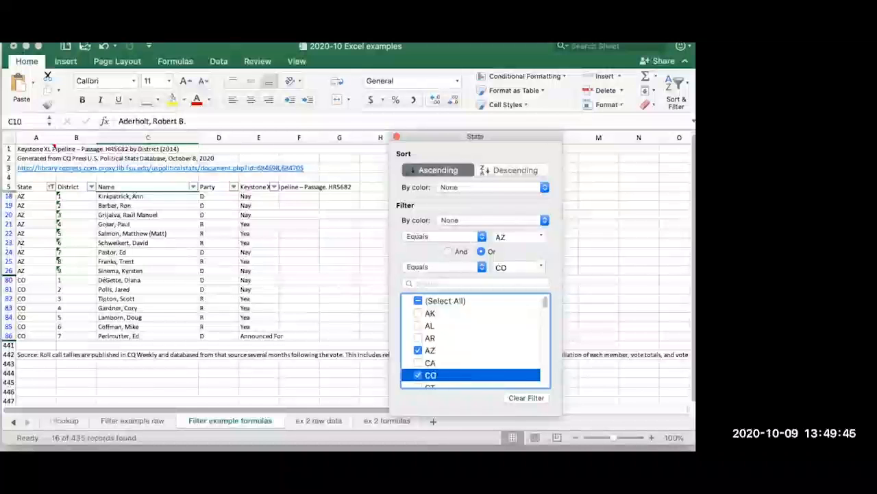
left_click(418, 301)
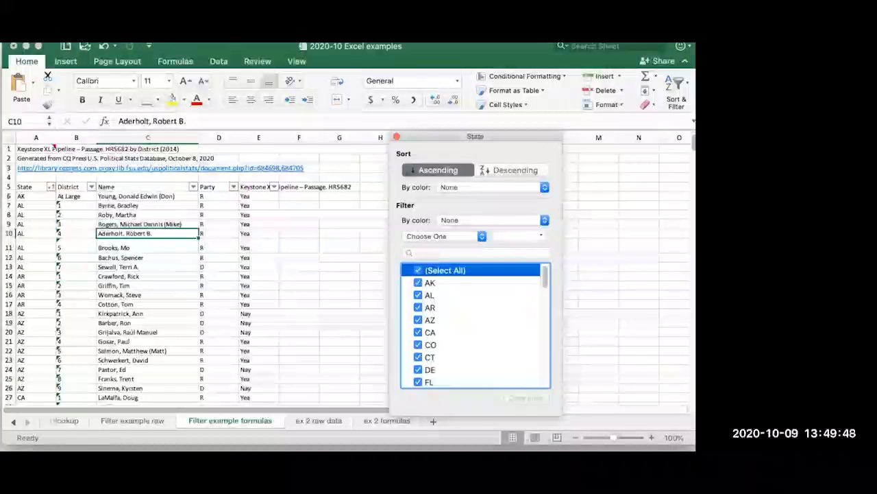
left_click(494, 187)
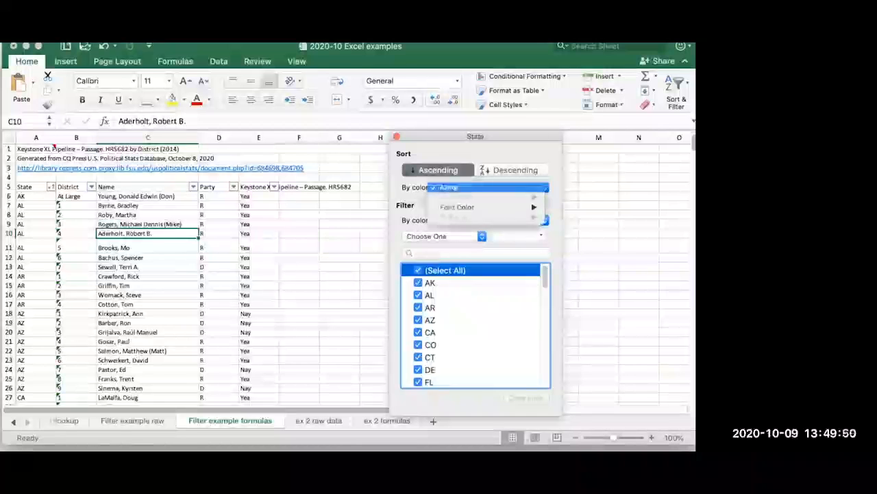
left_click(397, 136)
left_click(397, 137)
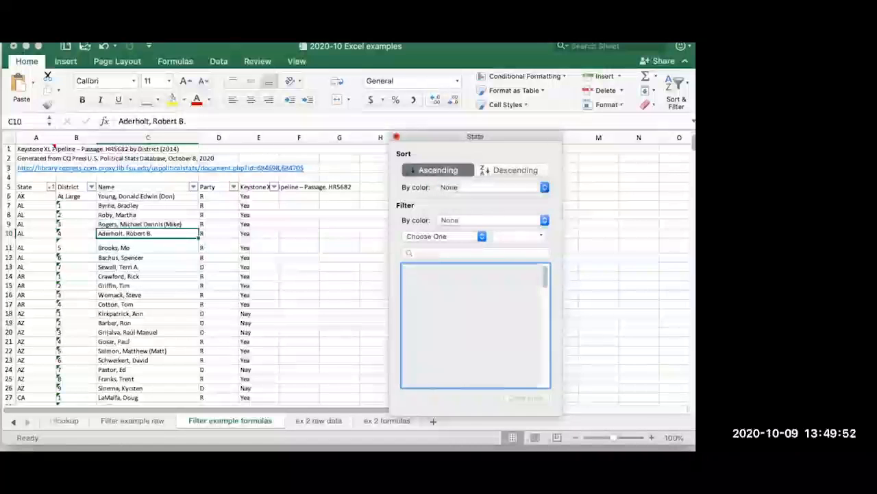
Step: Highlight the State cells A9 and A18 with a yellow fill
left_click(36, 225)
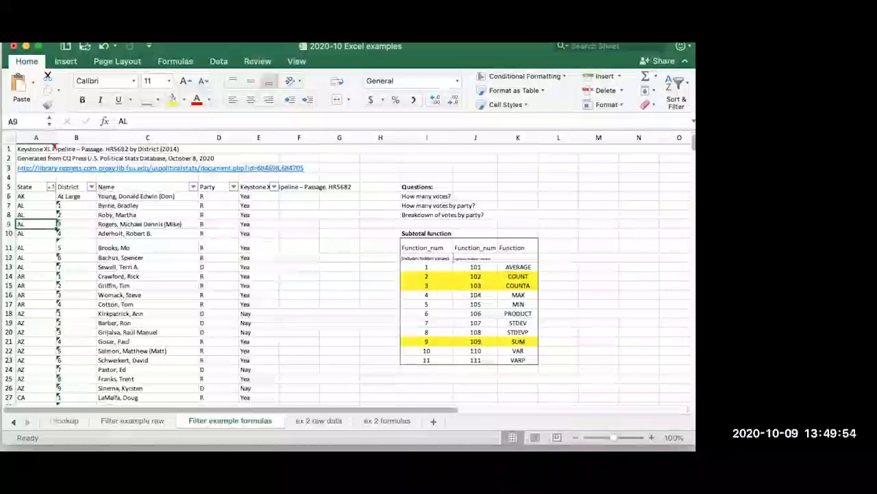
left_click(171, 99)
left_click(36, 313)
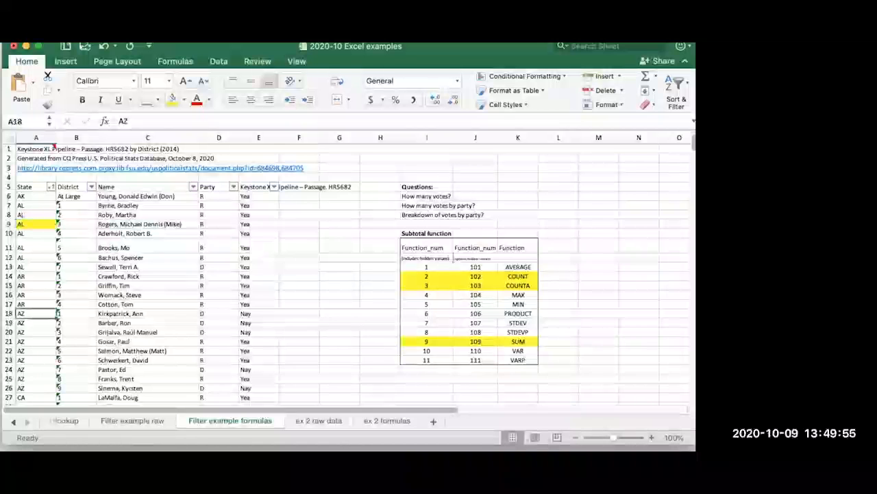
left_click(171, 99)
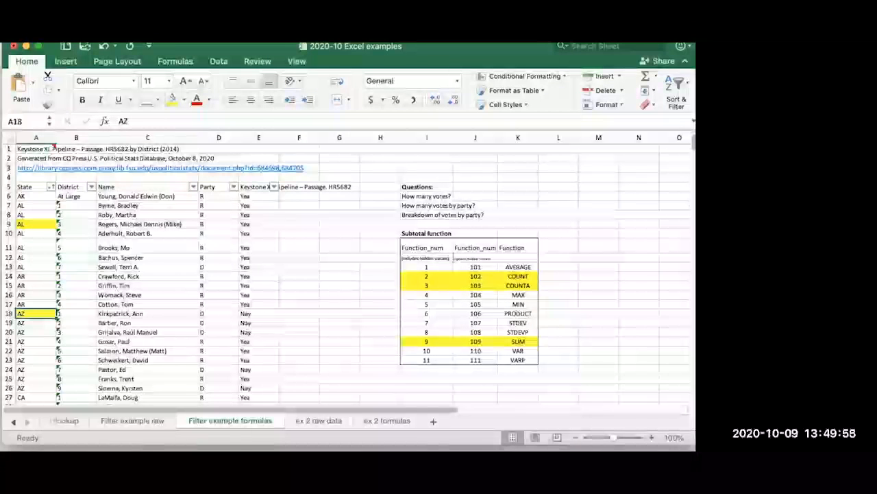
Step: Sort the table by the yellow cell color in the State column
left_click(51, 186)
left_click(161, 247)
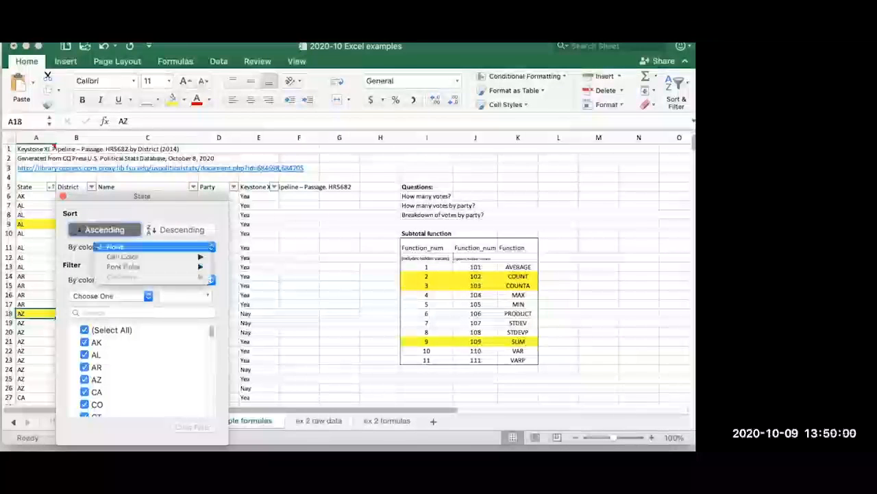
mouse_move(157, 257)
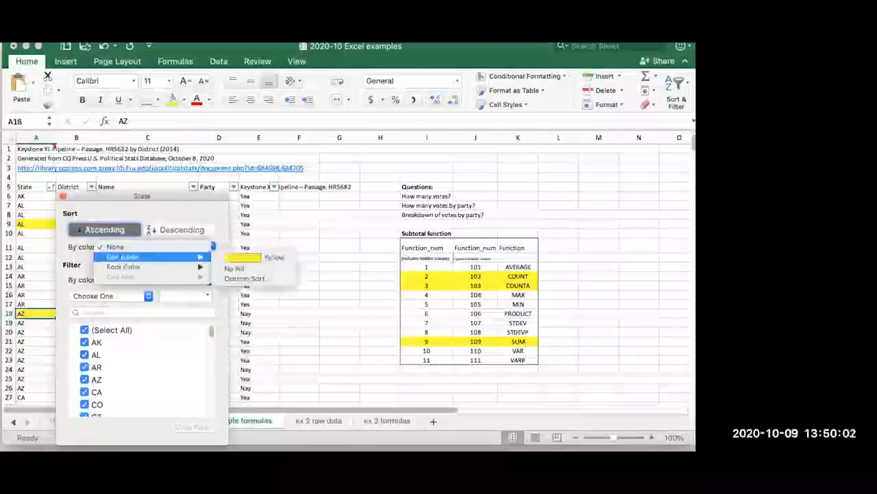
left_click(271, 257)
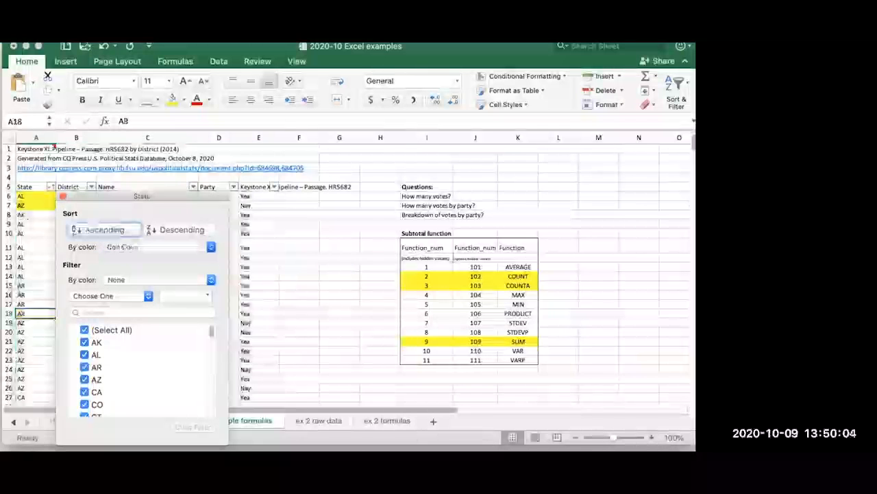
left_click(160, 247)
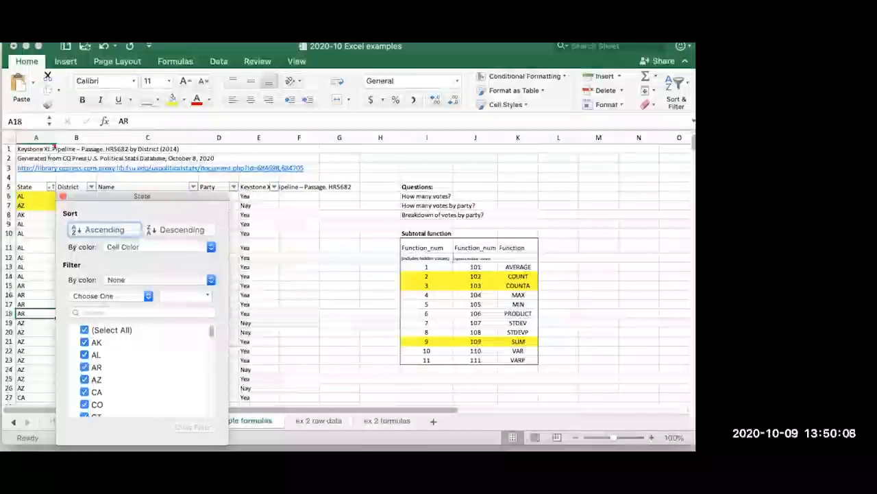
Step: Filter the State column by yellow cell color, and clear that filter
left_click(158, 280)
mouse_move(137, 289)
left_click(250, 290)
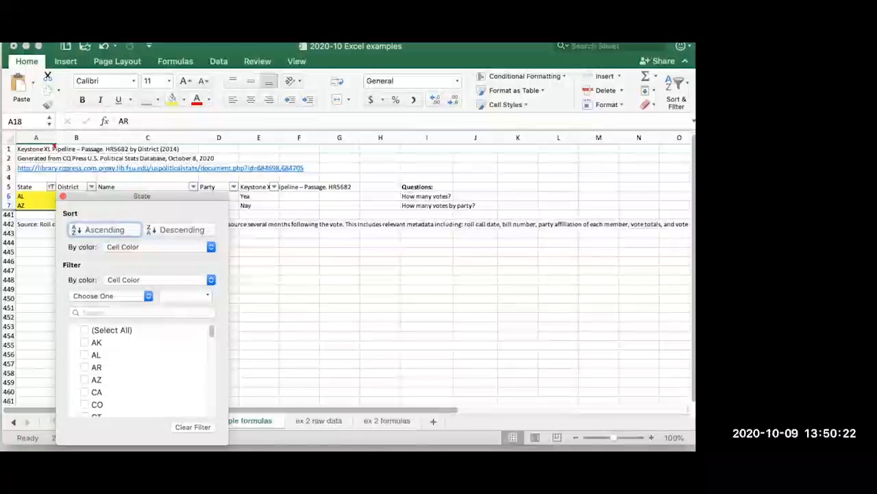
left_click(193, 427)
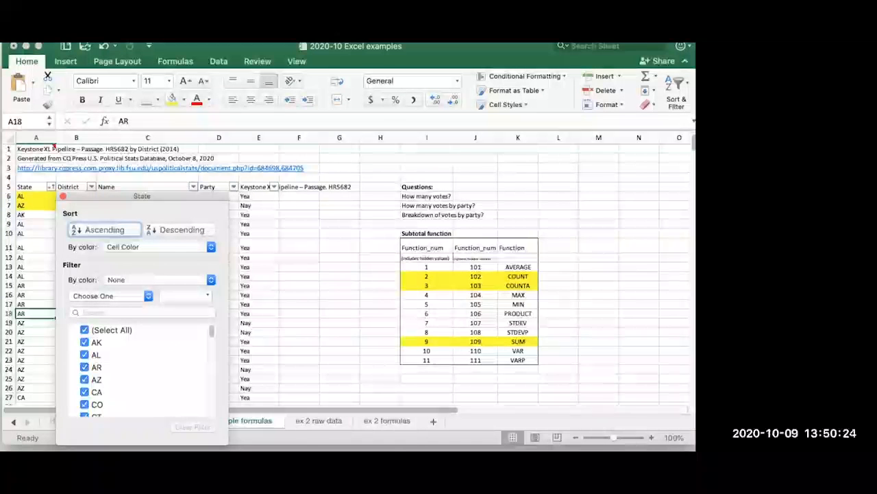
Step: Sort the table by State in ascending order again and close the filter dialog
left_click_drag(142, 196, 331, 194)
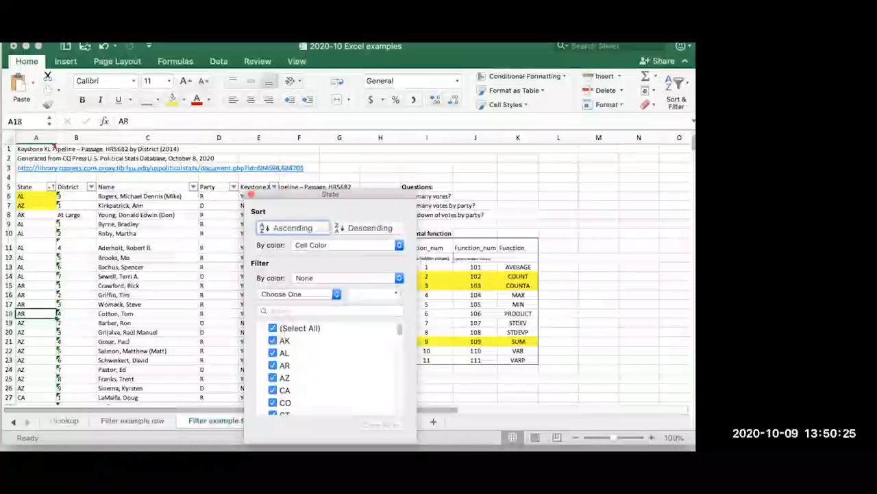
left_click(251, 195)
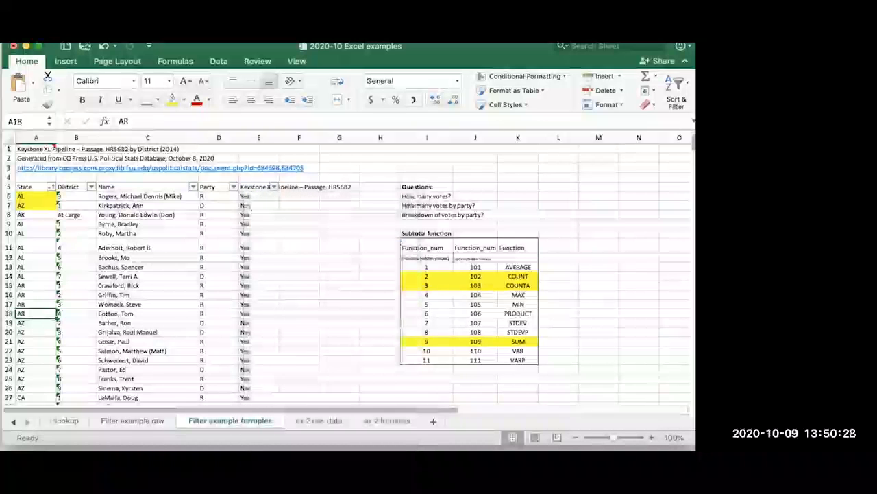
left_click(51, 186)
left_click(105, 230)
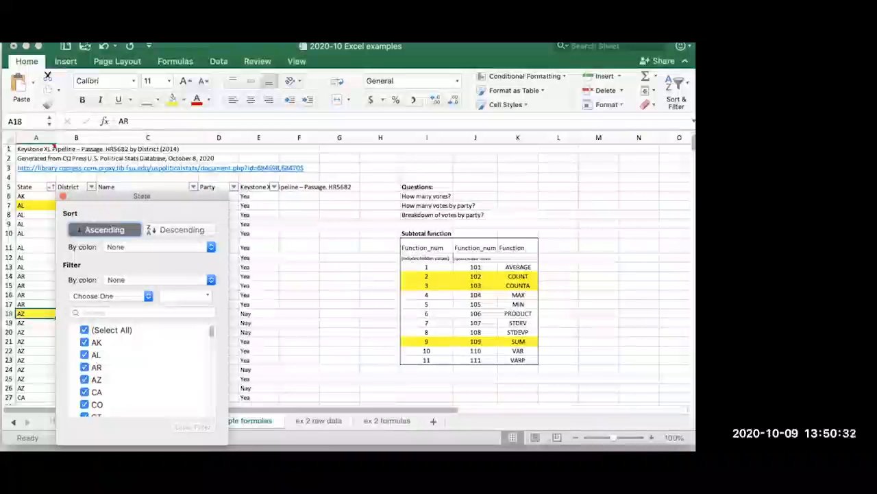
left_click(63, 196)
Step: Copy the unfilled format of cell A10 onto cells A7 to A21 to remove the yellow highlights
left_click(36, 233)
left_click(47, 105)
left_click_drag(35, 205, 36, 341)
left_click(147, 304)
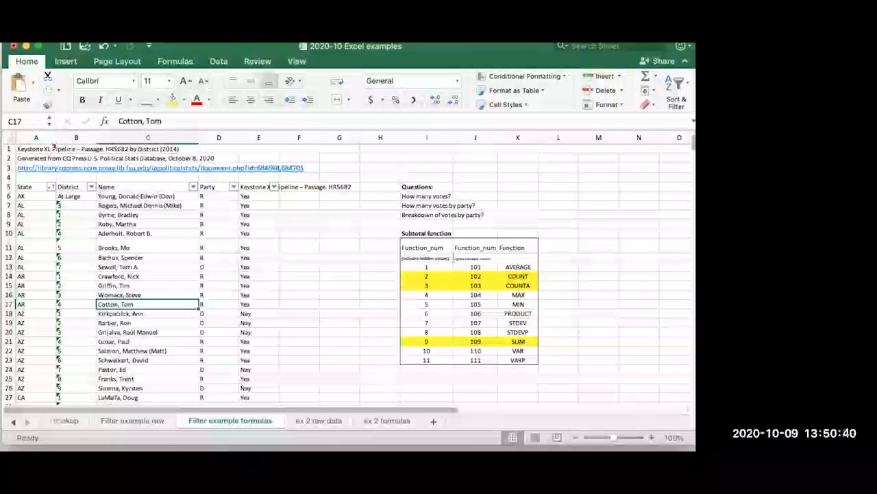
Step: Look through the full list of states offered in the State column's filter
left_click(51, 187)
scroll(143, 370, "down", 3)
scroll(142, 370, "down", 7)
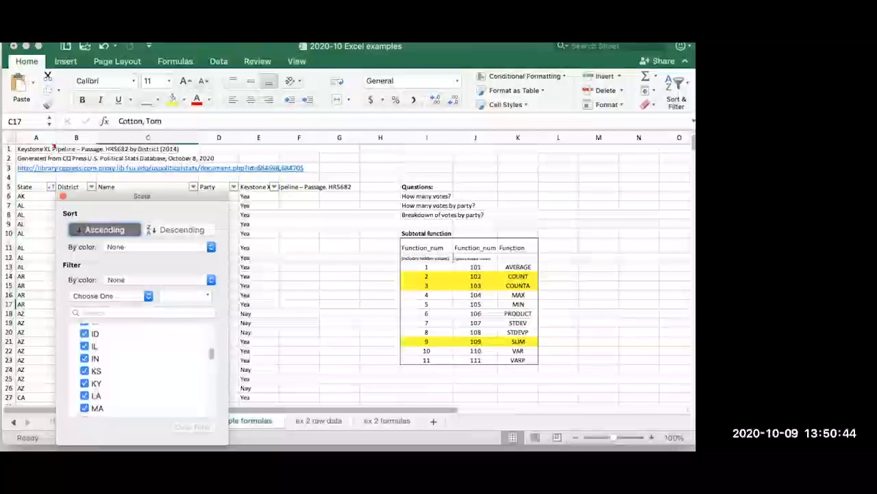
scroll(143, 370, "down", 15)
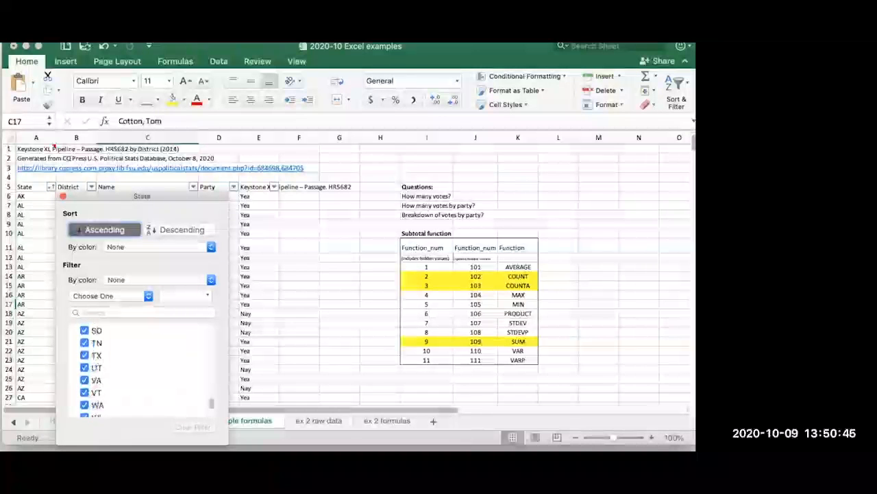
scroll(143, 371, "up", 5)
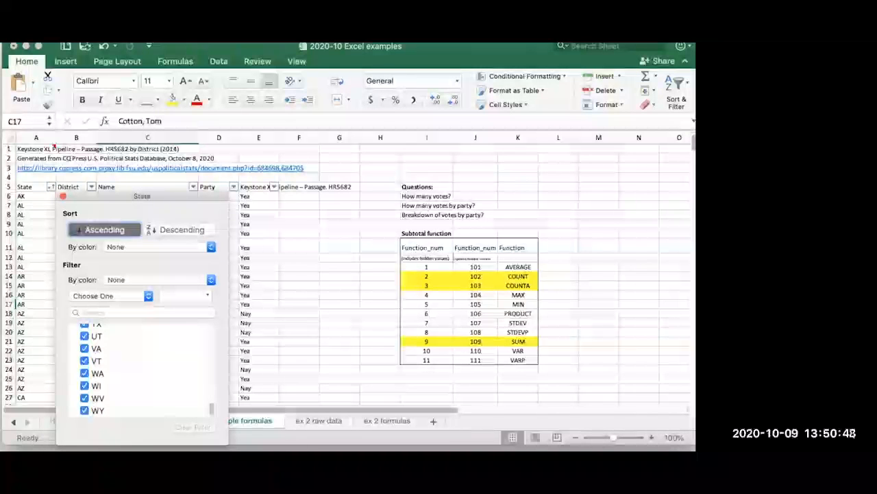
scroll(143, 370, "up", 12)
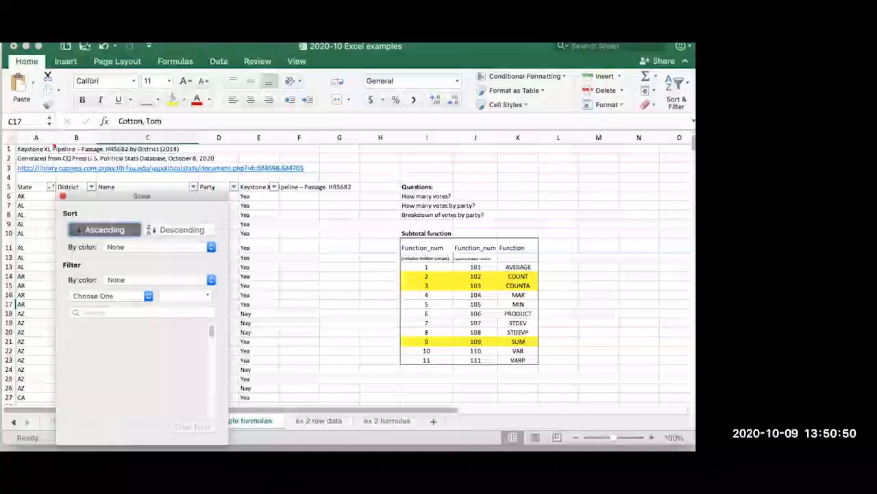
left_click(63, 196)
Step: Filter the District column to show only district 53
left_click(91, 187)
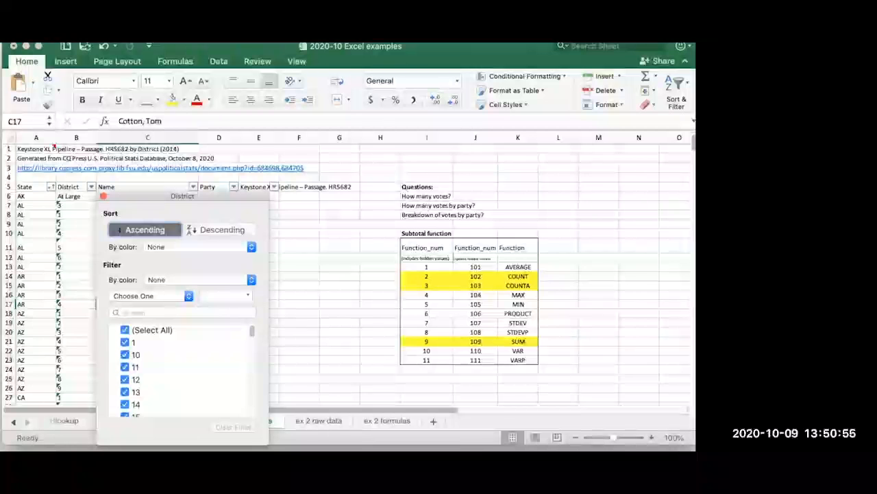
scroll(181, 370, "down", 10)
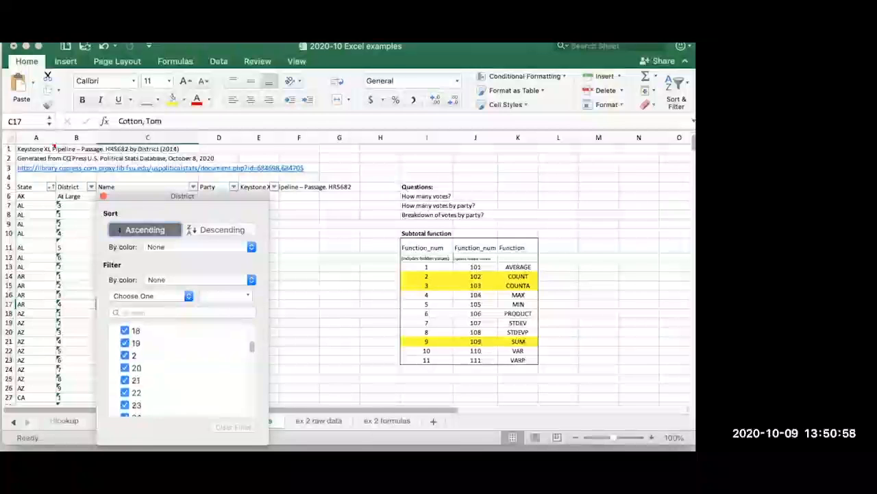
scroll(182, 370, "down", 8)
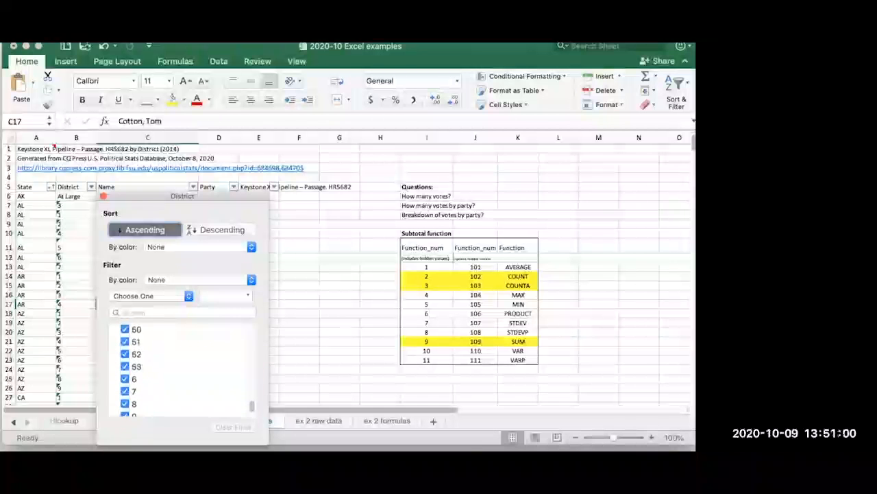
scroll(182, 366, "up", 2)
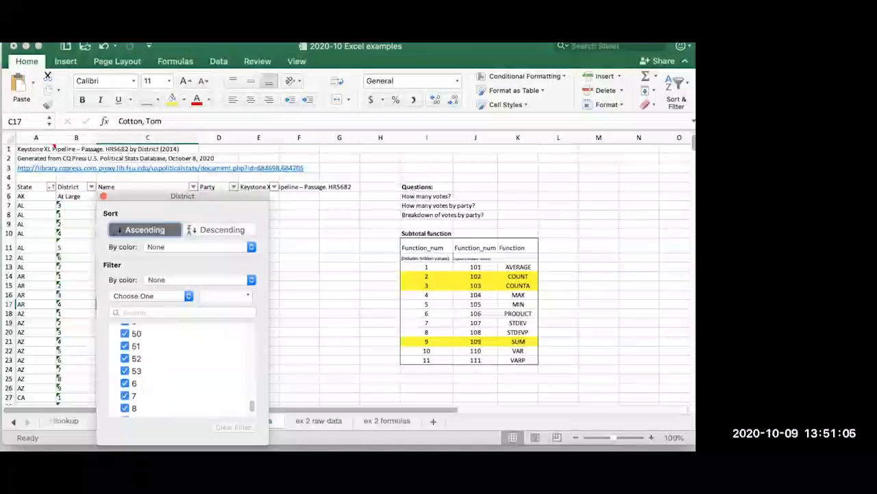
scroll(181, 367, "up", 10)
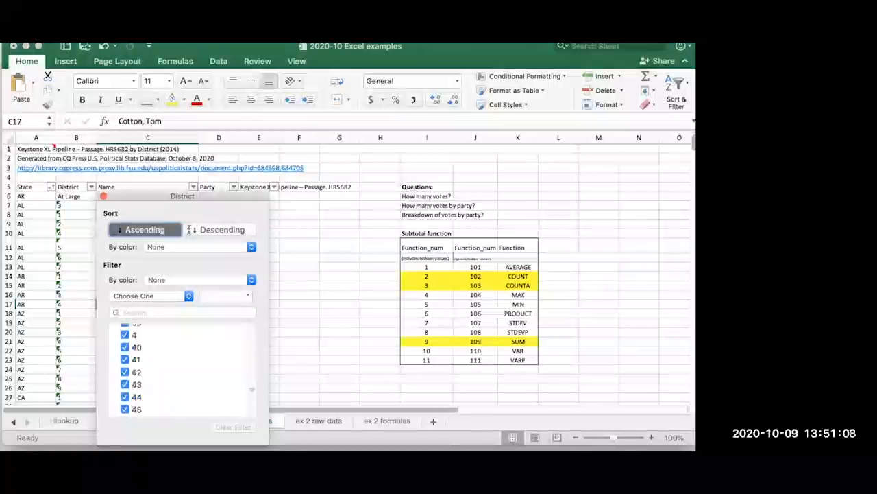
scroll(181, 368, "up", 2)
left_click(125, 329)
scroll(182, 369, "down", 10)
scroll(181, 368, "down", 5)
left_click(124, 348)
left_click_drag(182, 196, 338, 223)
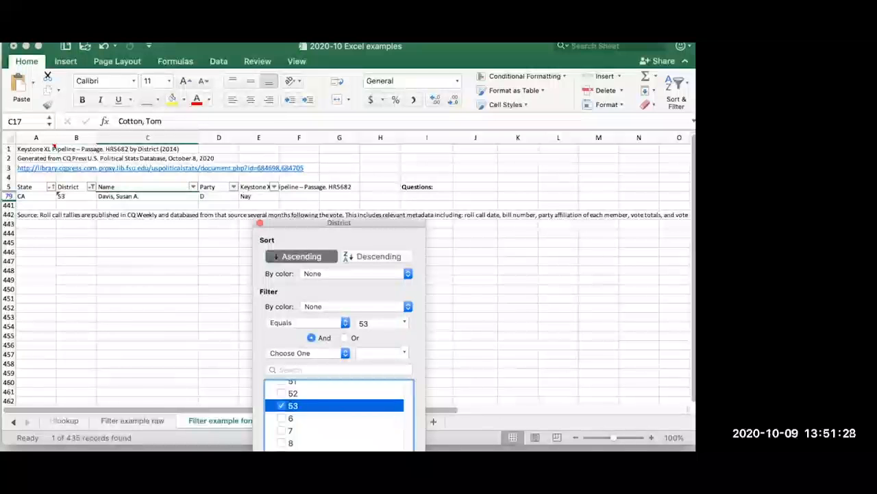
Step: Clear the District filter and close its dialog
left_click(384, 480)
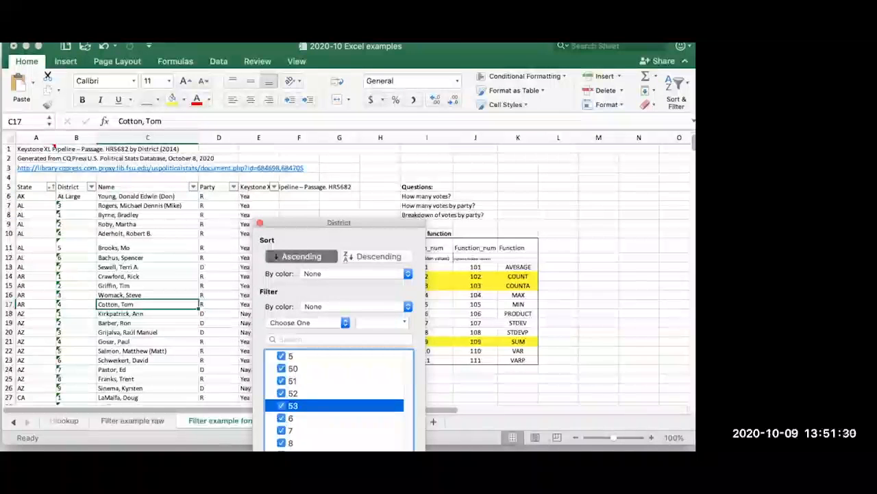
left_click_drag(339, 223, 414, 224)
left_click(334, 223)
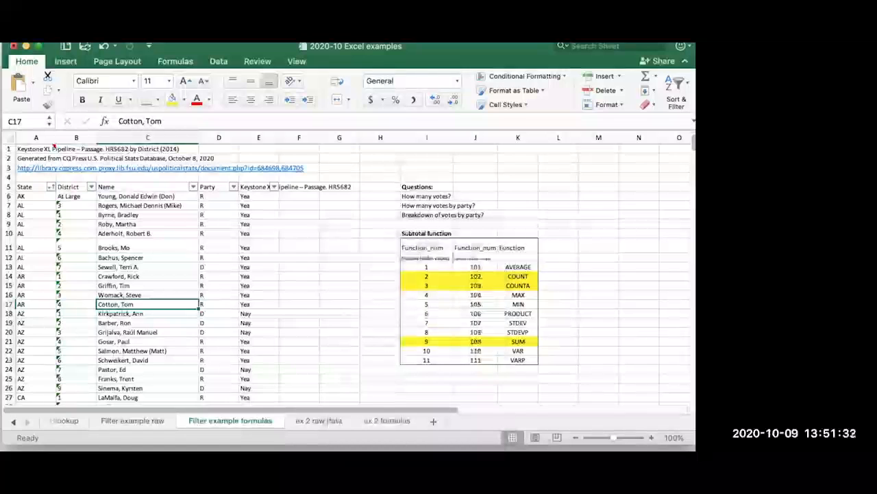
Step: Try hiding the D rows with the Party column's filter, and restore both parties
left_click(233, 186)
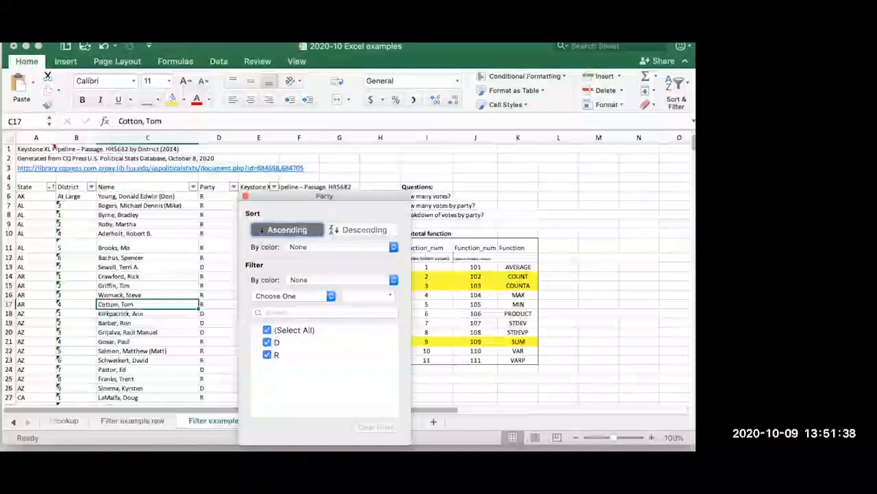
left_click(267, 342)
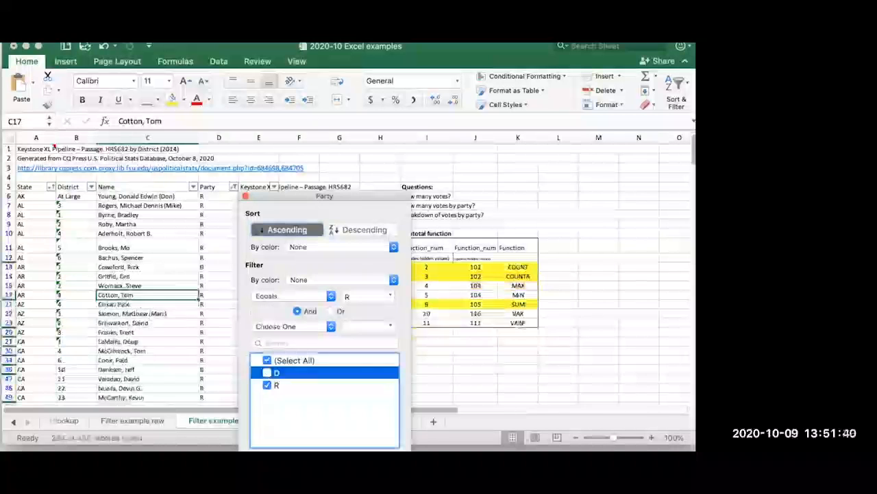
left_click(267, 373)
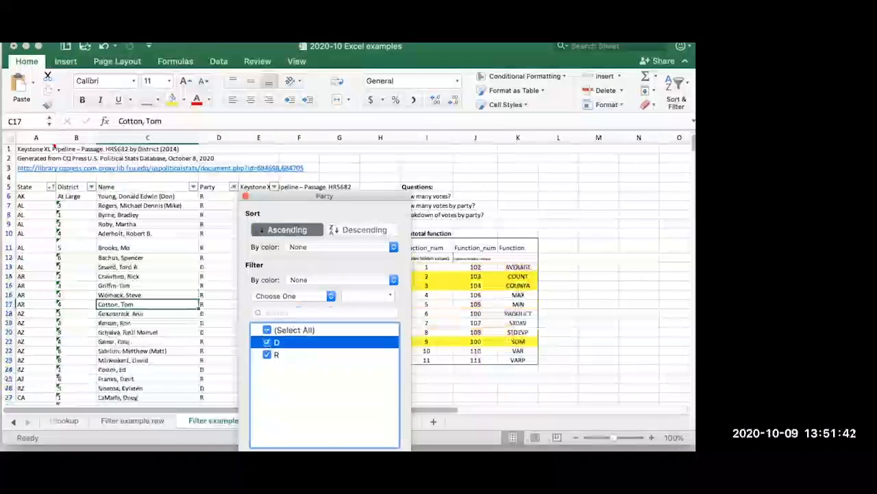
Step: Review the vote values offered in the Keystone XL Pipeline column's filter, and close the dialog
left_click(275, 187)
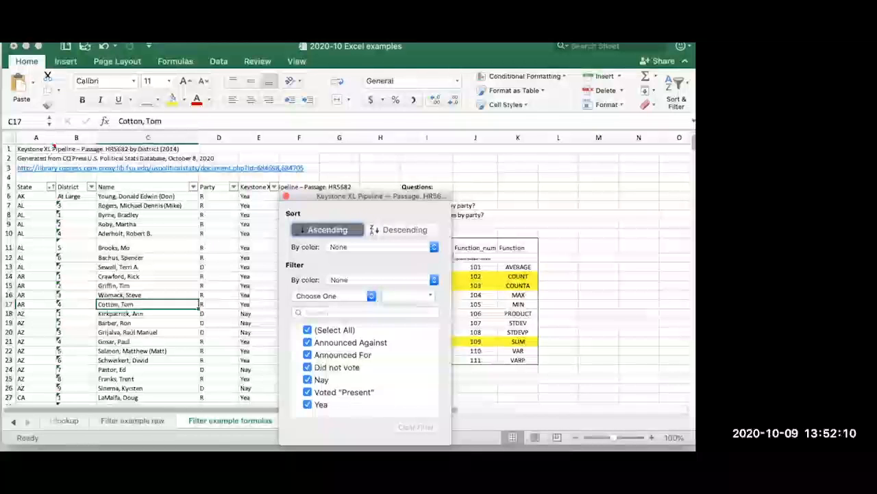
left_click(286, 196)
Step: Check how far the unfiltered table extends, from its last record back up to the first vote in cell E6
left_click(36, 267)
key("super+Down")
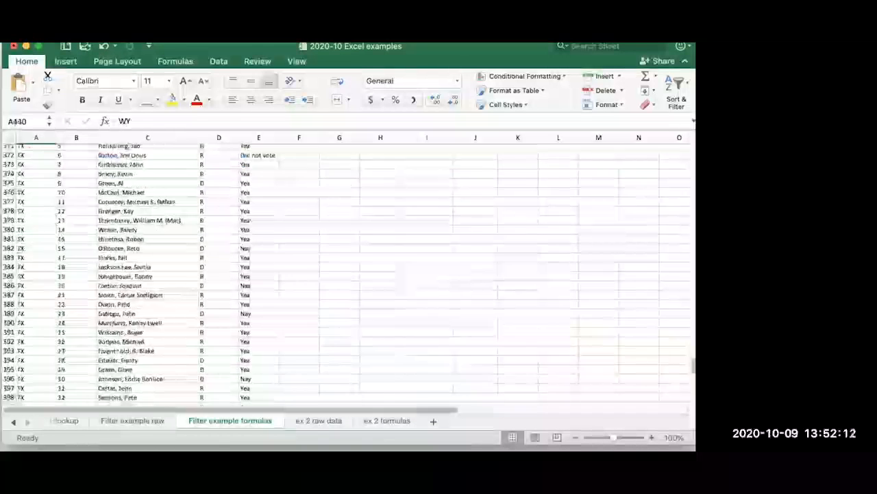
key("Down")
key("Up")
key("super+Up")
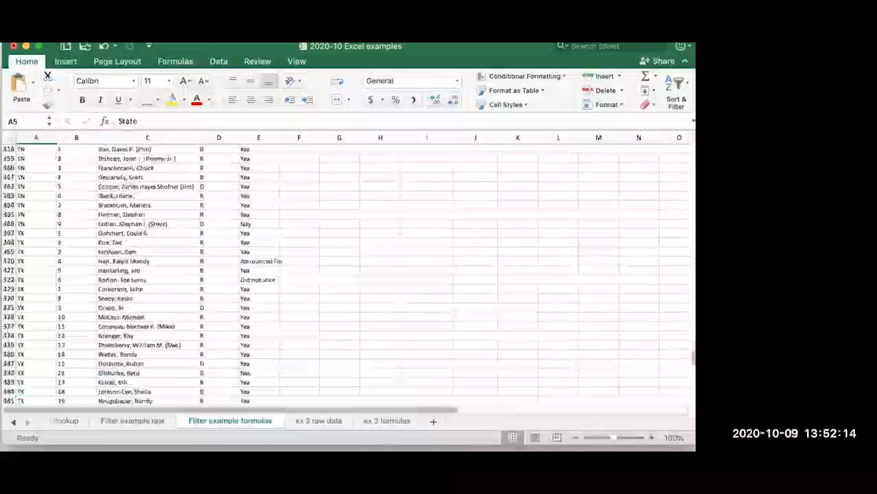
scroll(343, 274, "up", 2)
key("Right")
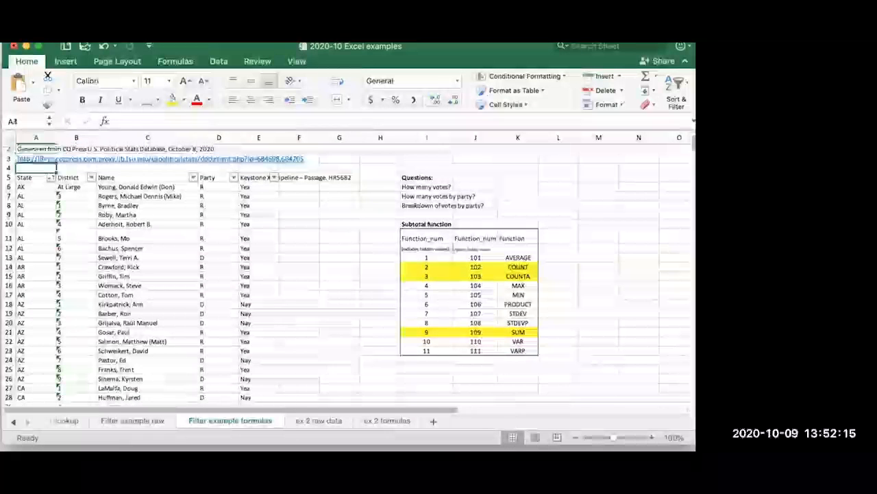
key("Right")
key("Right")
key("Right")
key("Right")
key("Down")
key("Left")
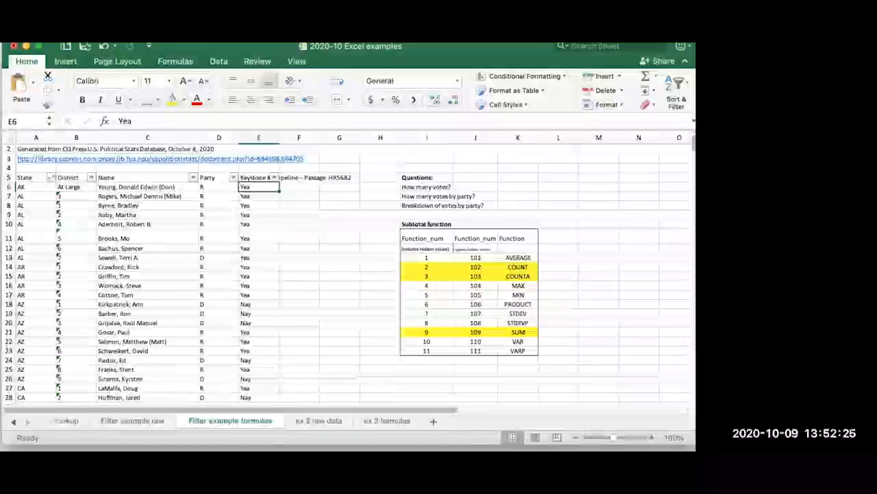
Step: Filter the State column to show only CA, and close the filter dialog
left_click(51, 177)
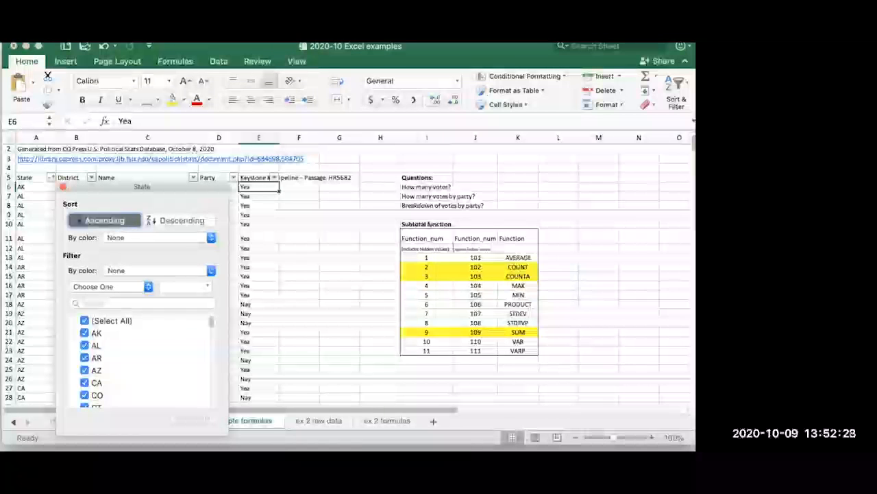
left_click(85, 321)
left_click(85, 383)
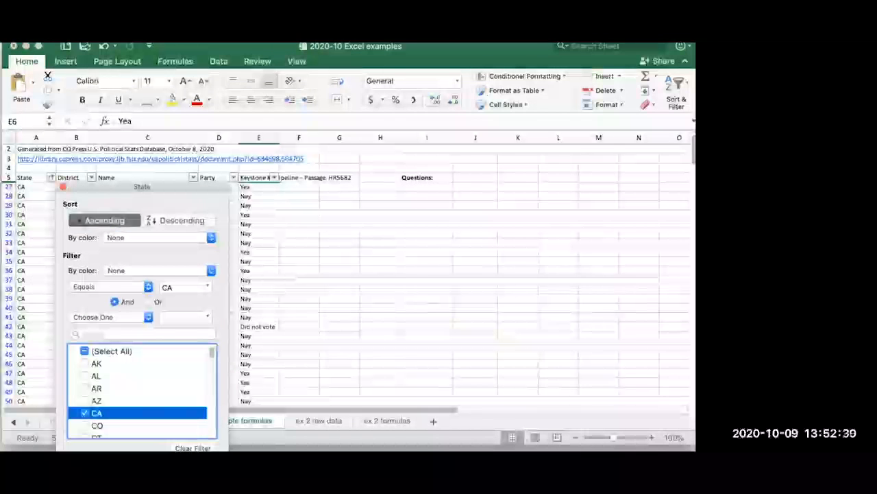
left_click(62, 187)
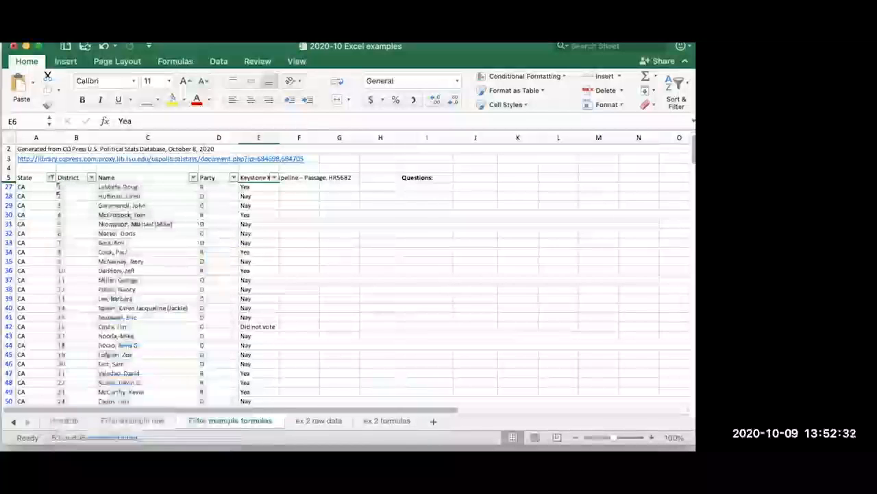
Step: Look through the District values of the filtered CA rows, from the first record to the last
left_click(37, 186)
left_click(74, 186)
key("super+Down")
key("super+Up")
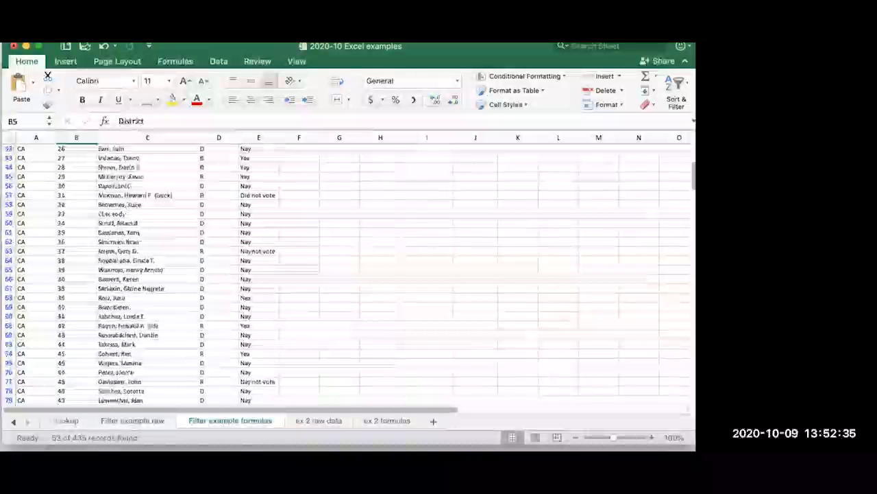
left_click(58, 157)
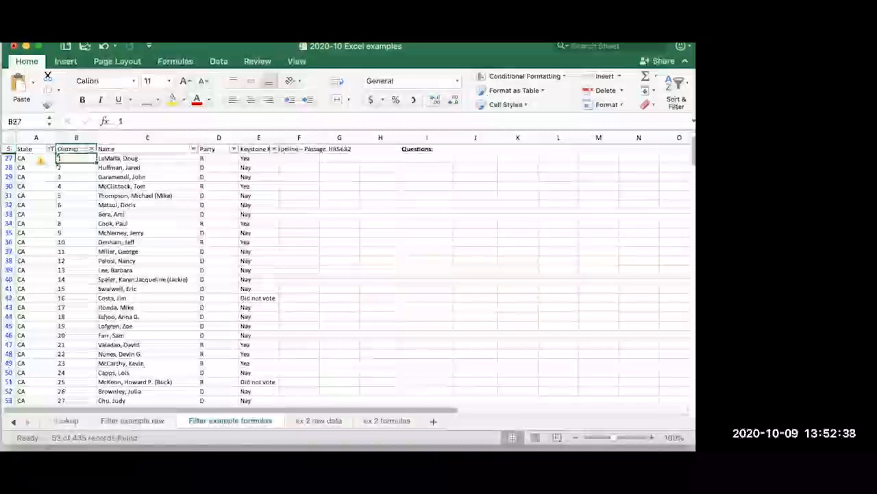
scroll(232, 206, "up", 2)
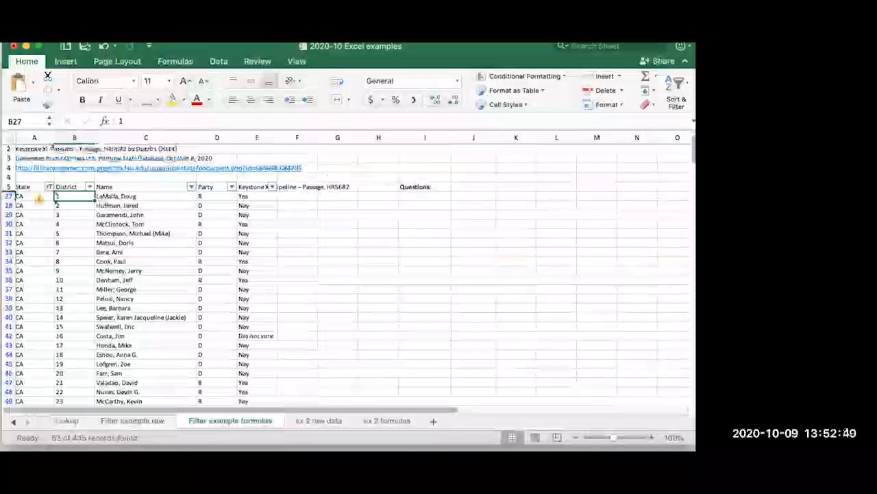
Step: Filter the Party column to show only R among the CA rows, and close the dialog
left_click(232, 186)
left_click(266, 342)
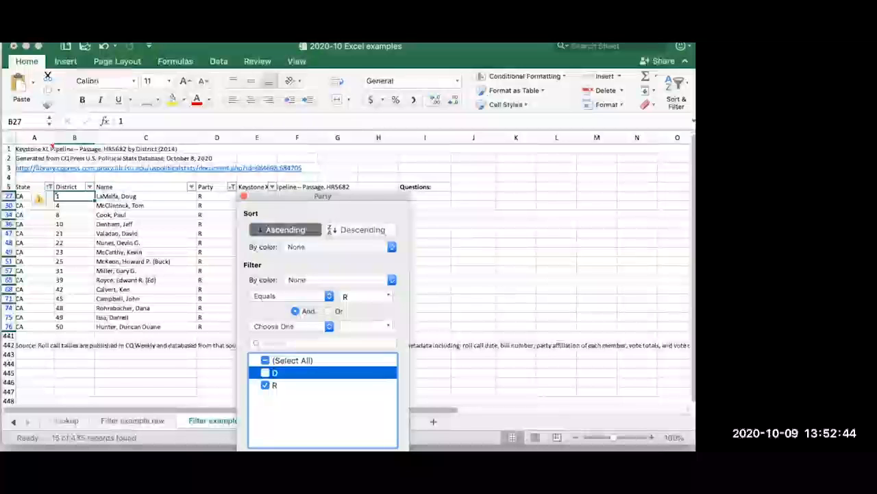
key("Escape")
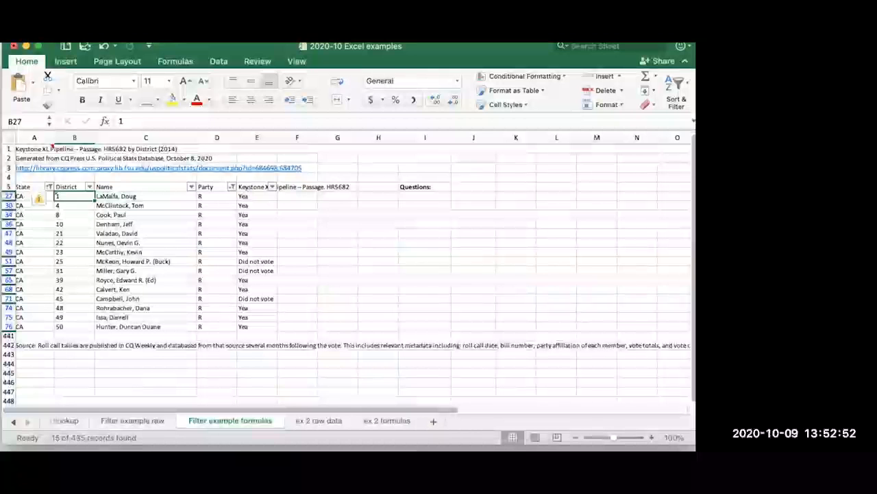
Step: Filter the Keystone XL Pipeline vote column to show only "Did not vote", and close the dialog
left_click(272, 186)
left_click(306, 330)
left_click(306, 342)
left_click(284, 196)
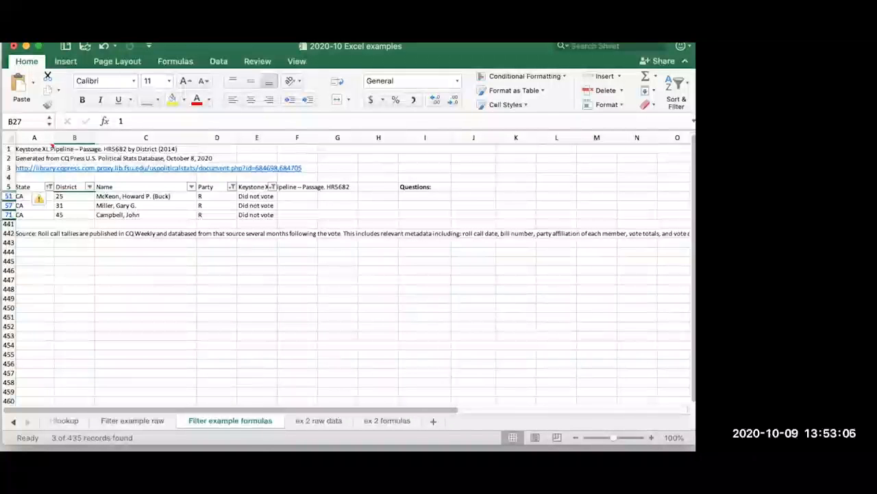
Step: Select all states again in the State column's filter, keeping the dialog clear of the listed rows, and close it
left_click(89, 186)
left_click(101, 196)
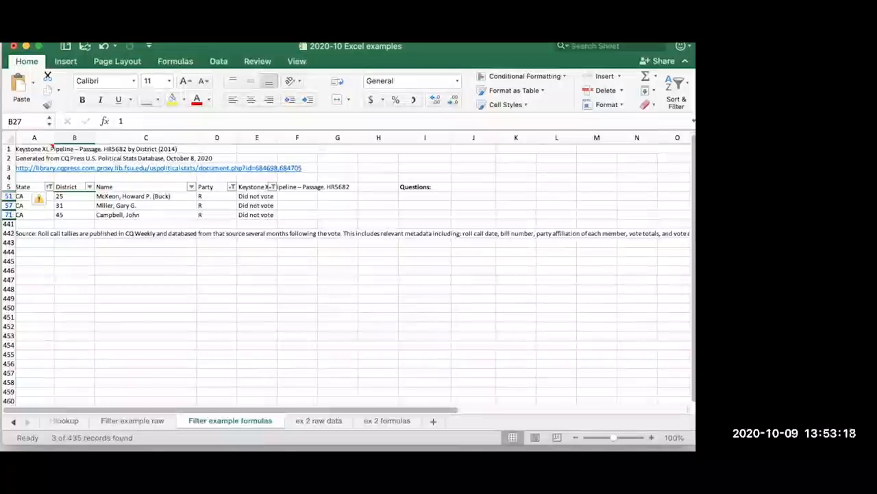
left_click(49, 186)
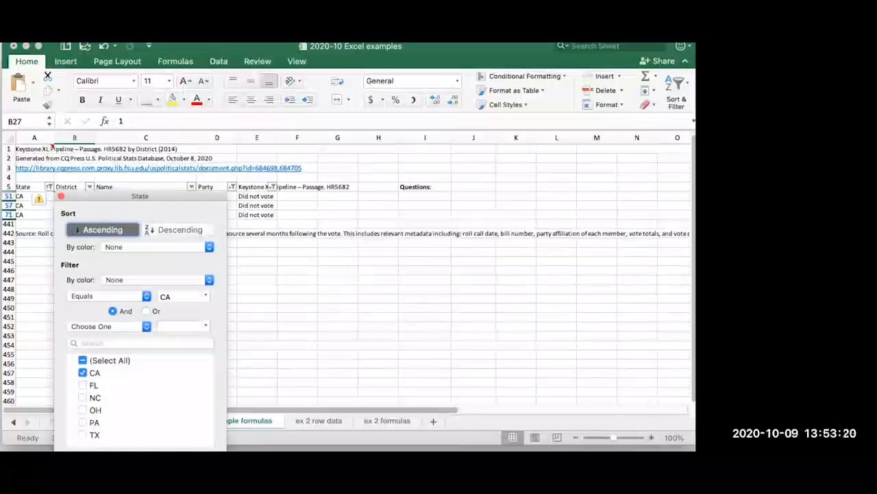
left_click_drag(140, 196, 213, 221)
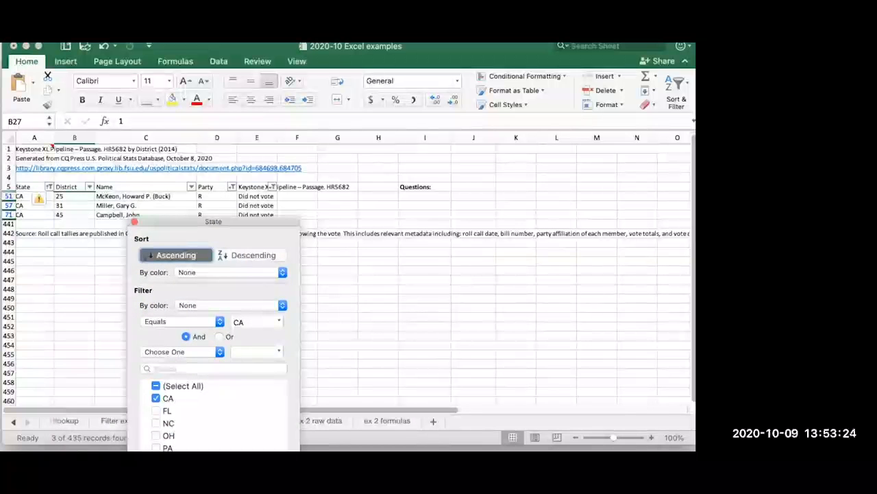
left_click(155, 385)
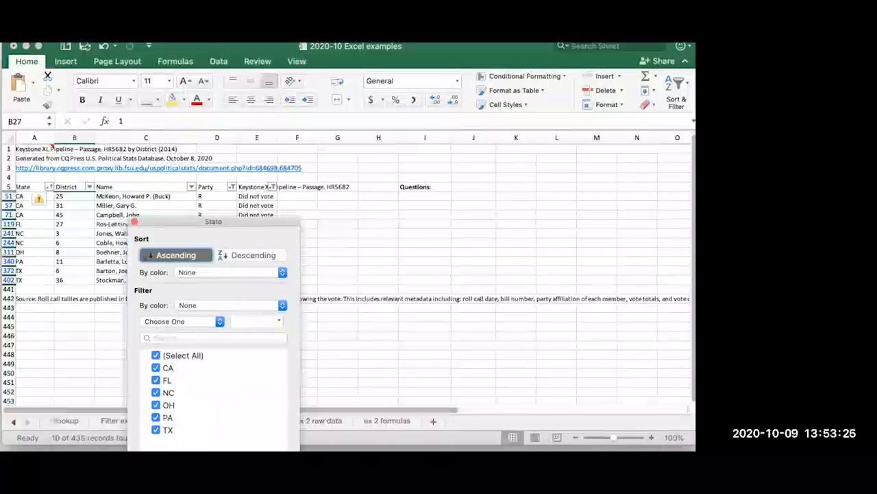
left_click_drag(213, 222, 382, 364)
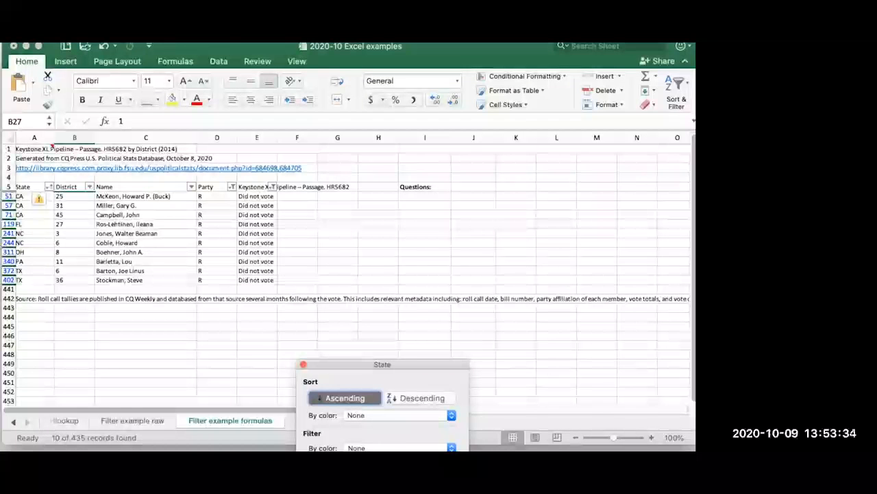
left_click(303, 364)
Step: Clear the Party column's filter so both parties are included, and close the dialog
left_click(217, 196)
left_click(232, 187)
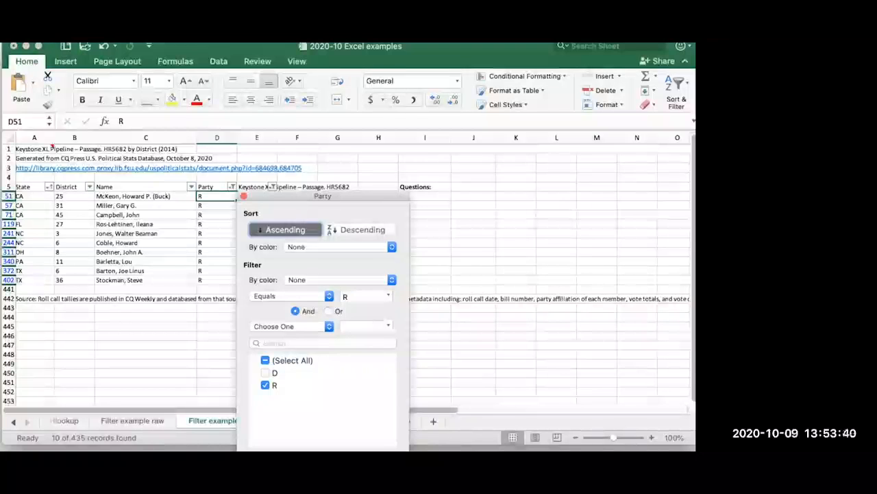
left_click(387, 405)
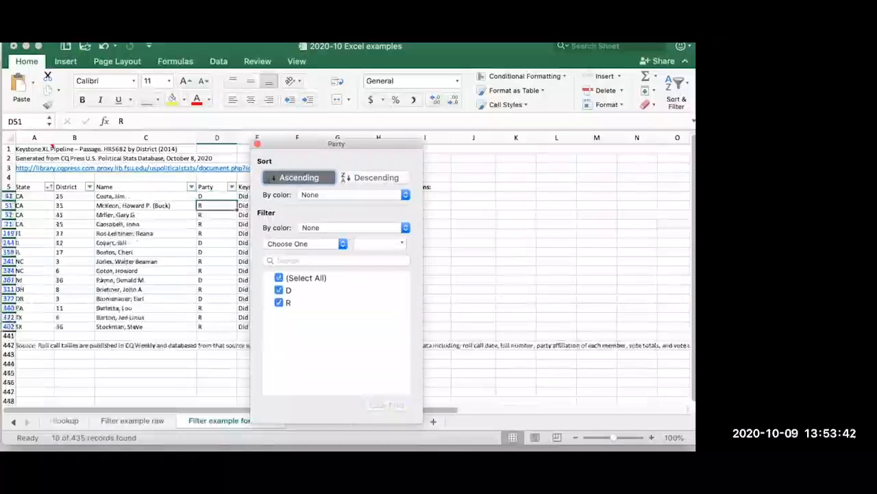
left_click(257, 144)
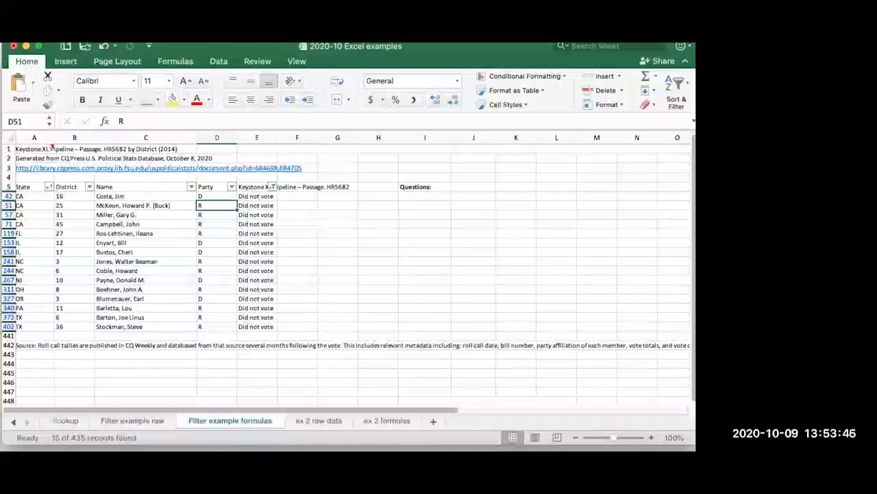
Step: Select all vote values again in the Keystone XL Pipeline column's filter, and close the dialog
left_click(272, 186)
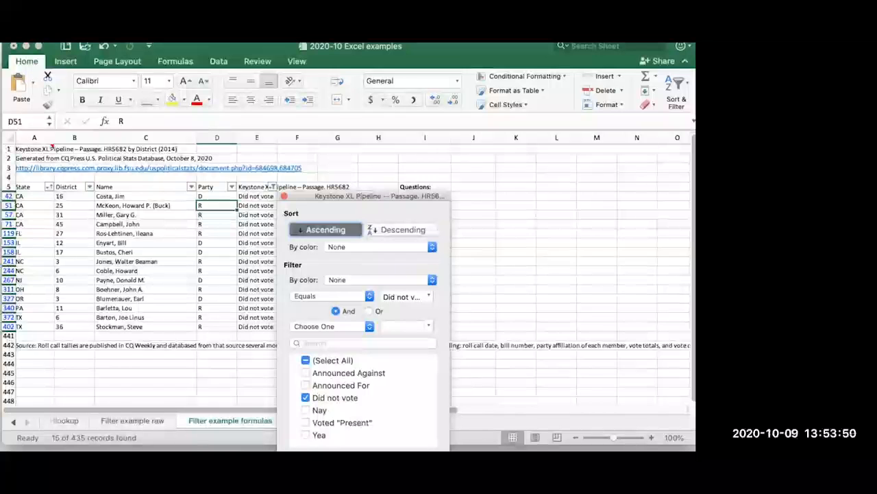
left_click(305, 360)
left_click(283, 196)
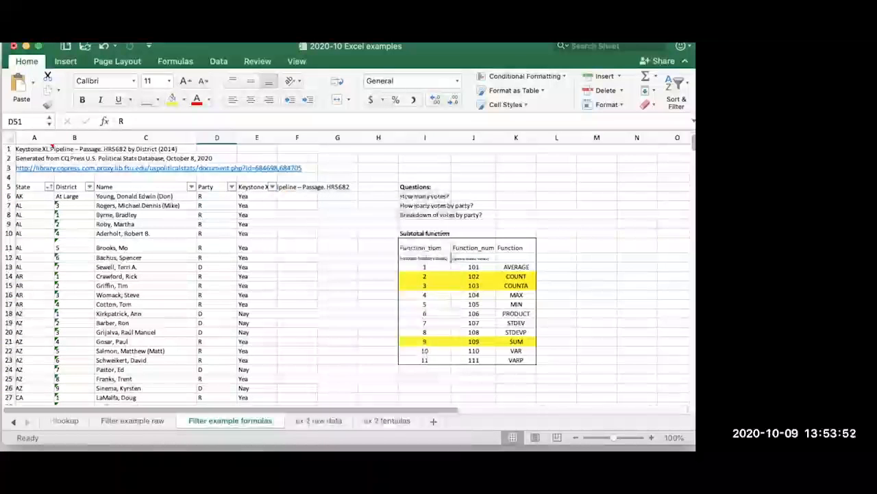
Step: Check the full extent of the restored table along the State column, from its last row back to the header
left_click(34, 214)
left_click(34, 206)
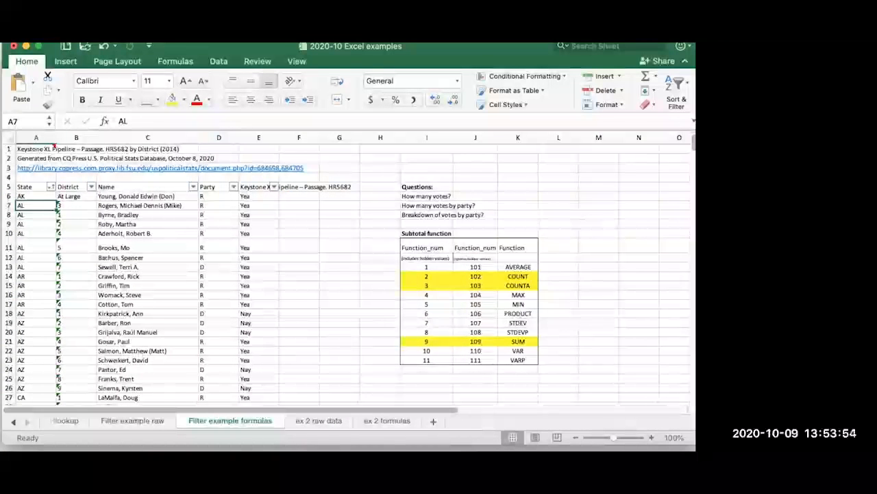
key("ctrl+Down")
key("ctrl+Up")
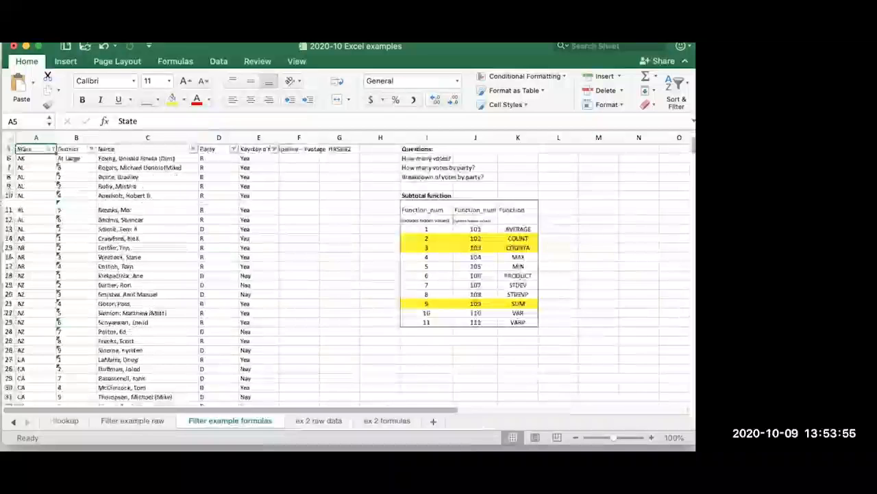
key("Up")
key("Down")
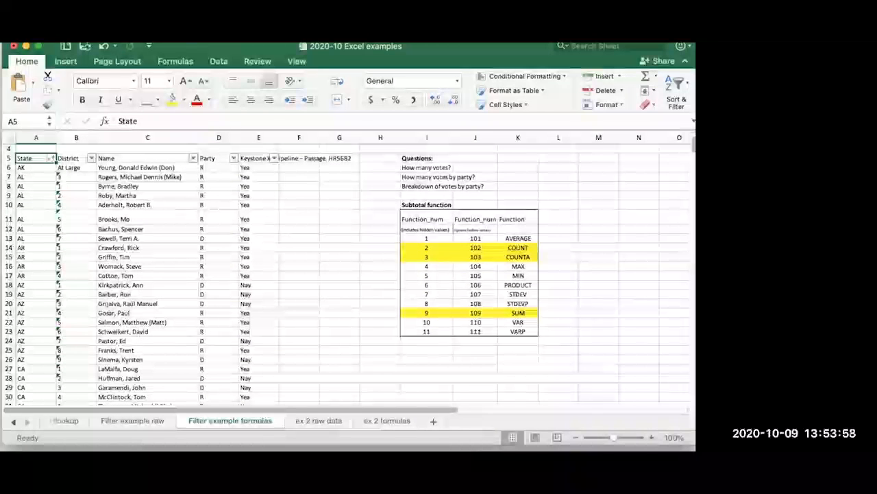
scroll(343, 274, "up", 3)
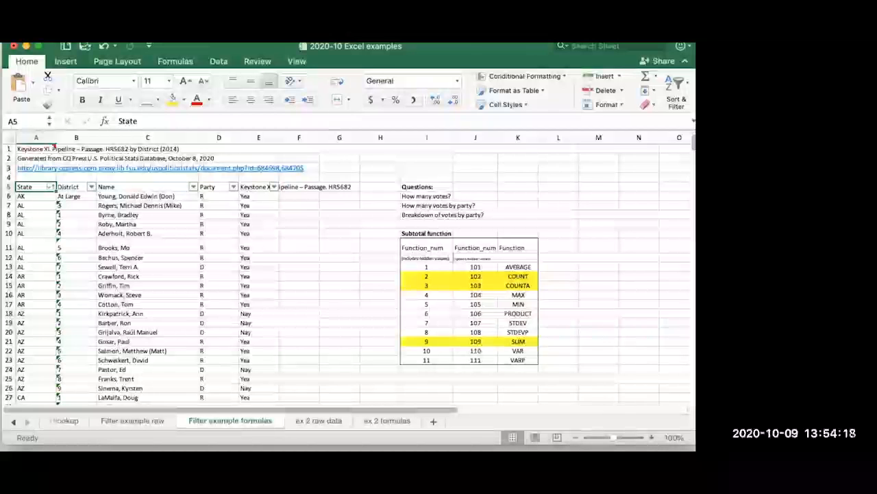
Step: Examine the questions in I5:I8, starting with "How many votes?", and the blank row 4 above the table headers
left_click_drag(426, 187, 451, 214)
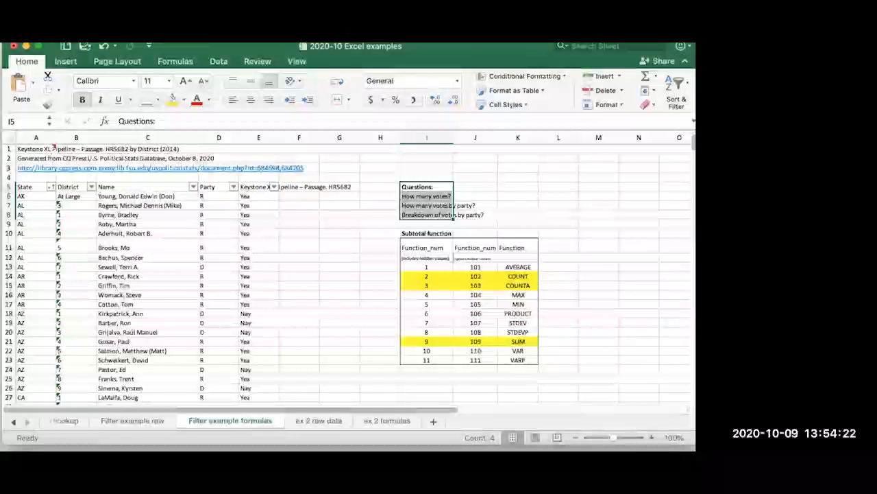
left_click(426, 196)
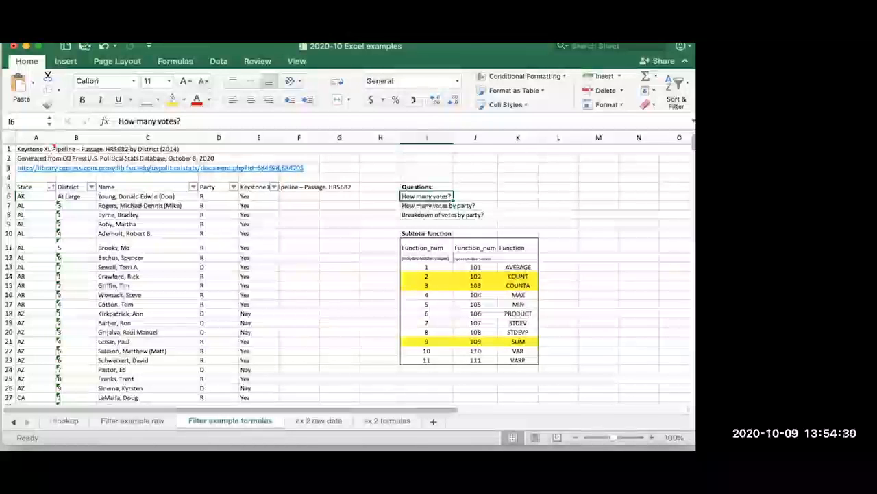
left_click(258, 177)
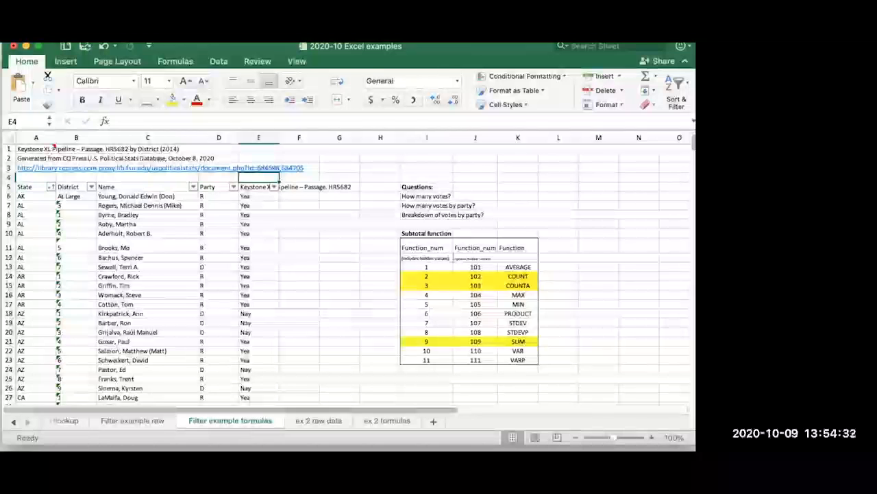
key("Left")
key("Left")
key("Left")
key("Left")
key("Right")
key("Right")
key("Right")
key("Right")
key("Right")
key("Right")
key("Right")
key("Right")
key("Right")
key("Right")
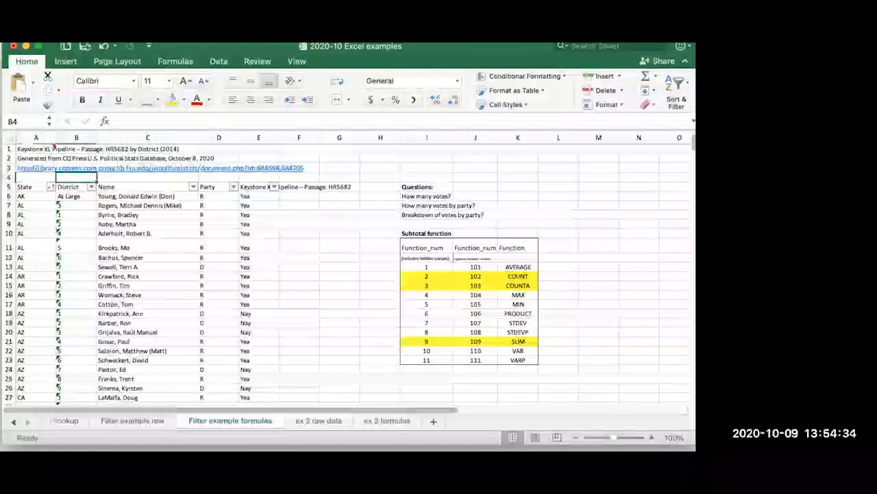
Step: Start a COUNTA formula in K6 pointing at the first vote in E6, and cut it back to =count
key("Down")
key("Down")
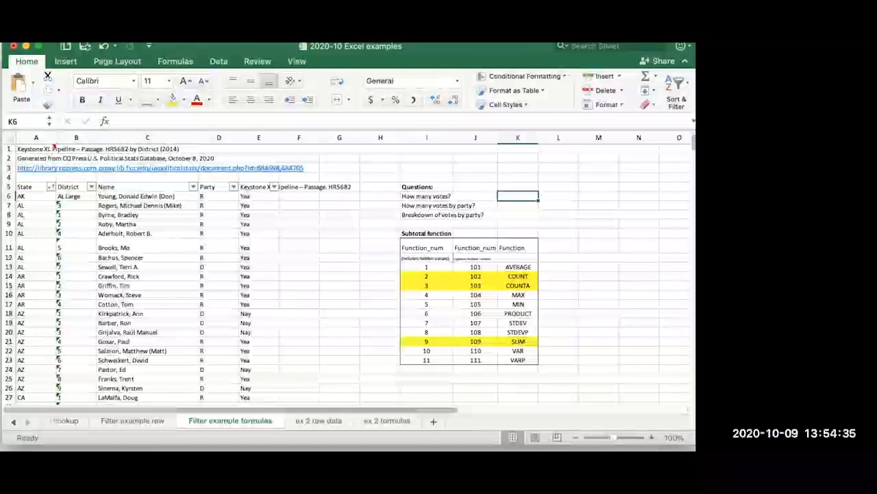
type("=counta")
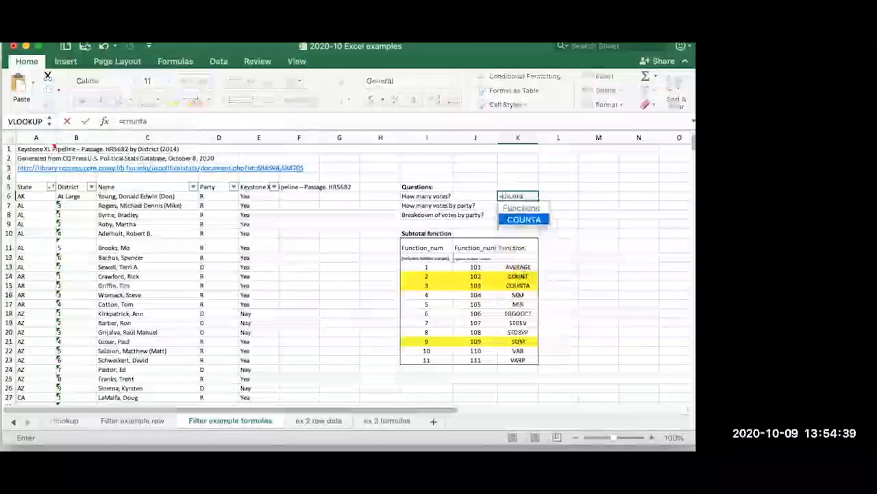
key("BackSpace")
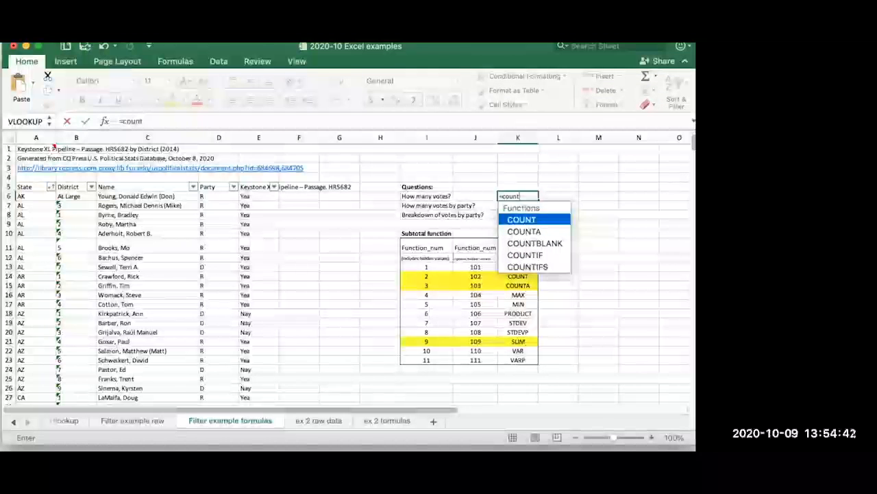
type("a")
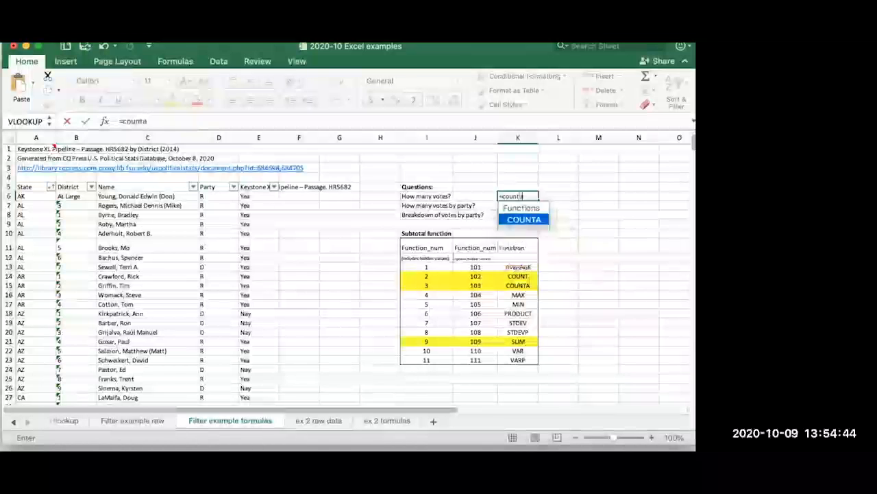
type("(")
key("Left")
key("Left")
key("Left")
key("Left")
key("Left")
key("Left")
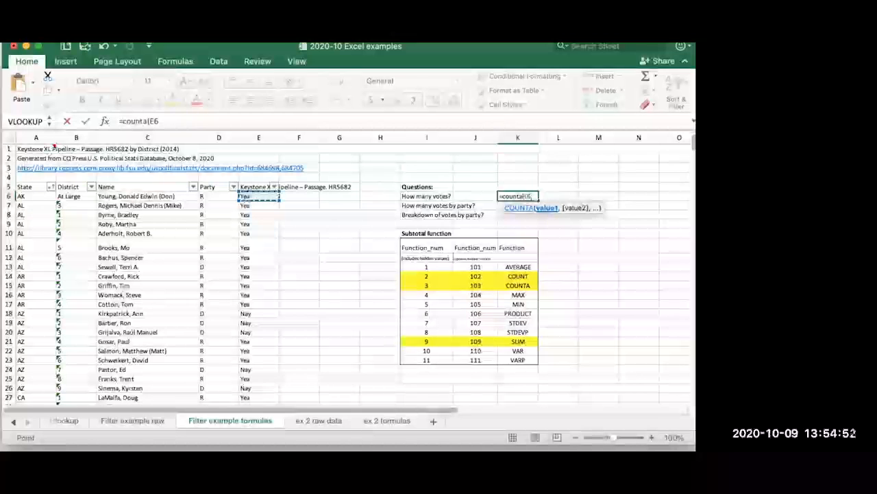
key("BackSpace")
key("BackSpace")
key("BackSpace")
key("BackSpace")
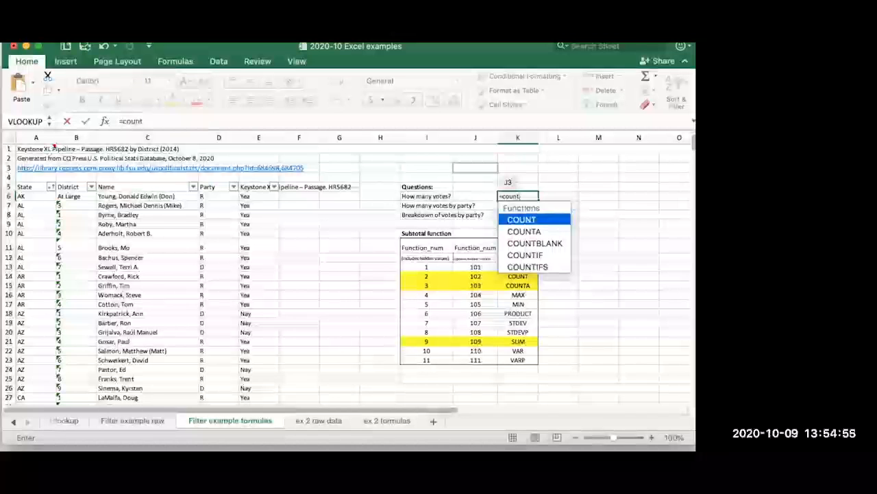
Step: Look through the function library's categories for the counting functions, ending with the Statistical ones such as COUNT, COUNTA, COUNTIF and COUNTIFS
left_click(176, 61)
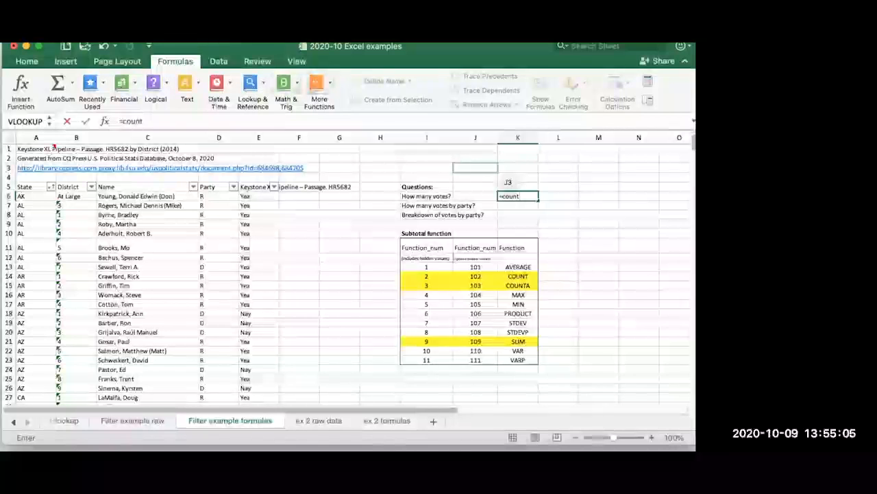
left_click(251, 83)
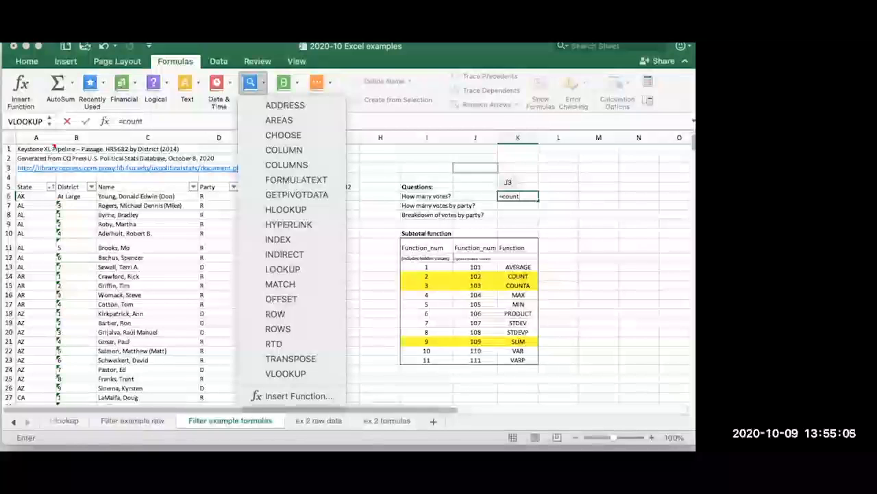
left_click(185, 83)
left_click(185, 83)
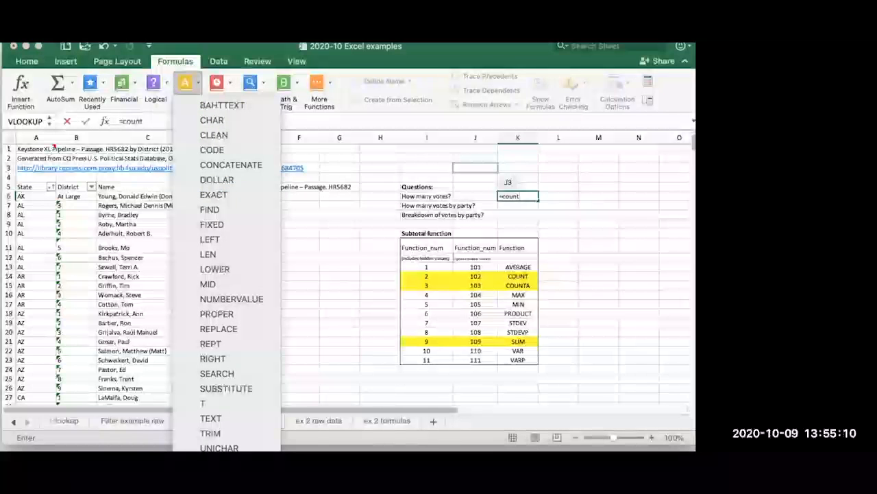
left_click(155, 83)
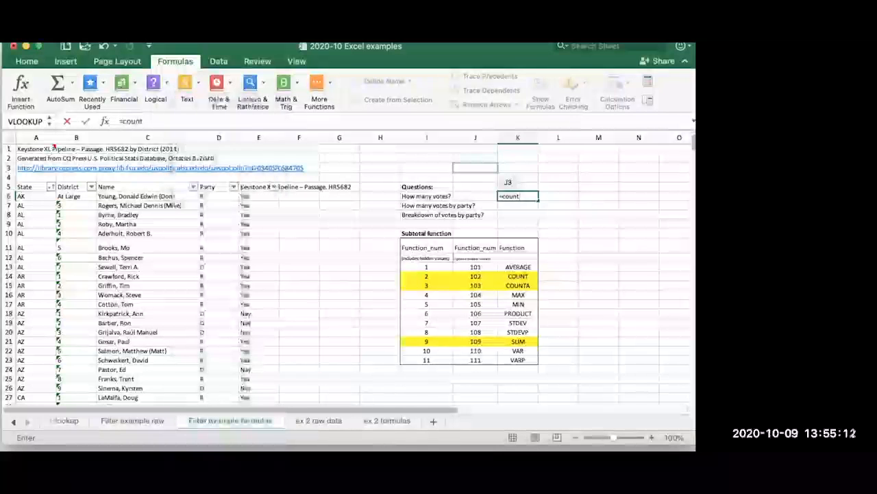
left_click(155, 83)
left_click(122, 82)
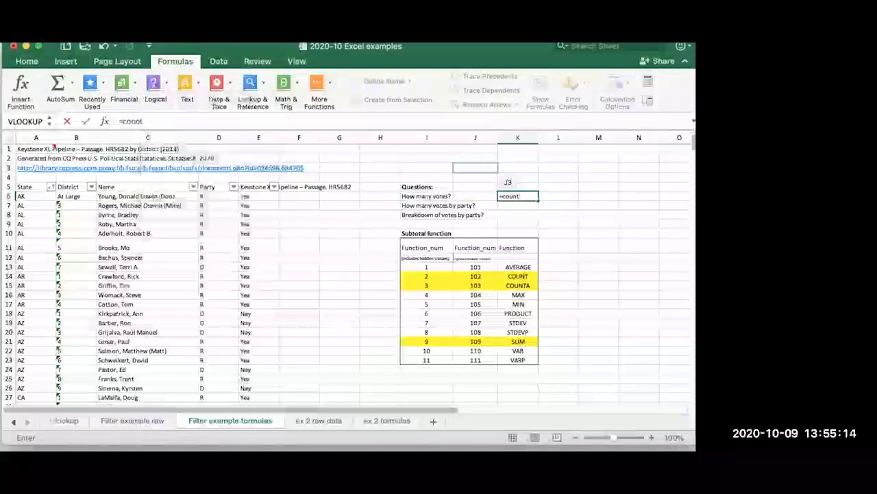
left_click(122, 83)
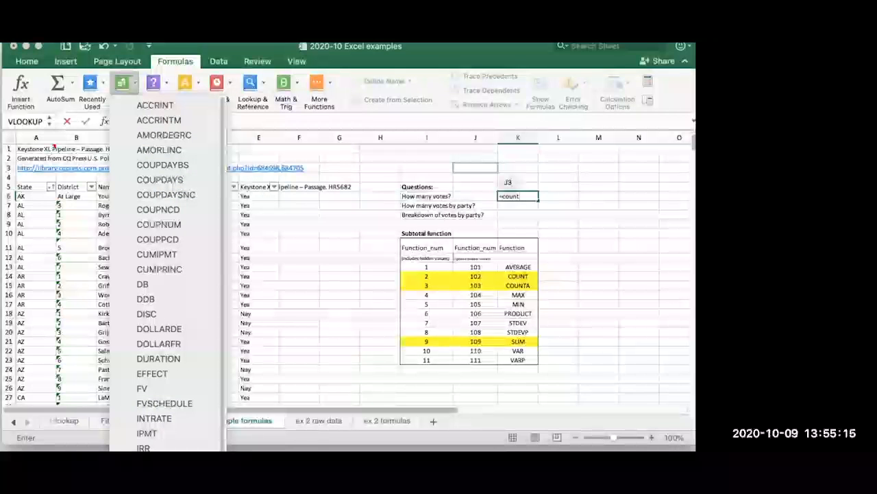
left_click(319, 83)
left_click(318, 83)
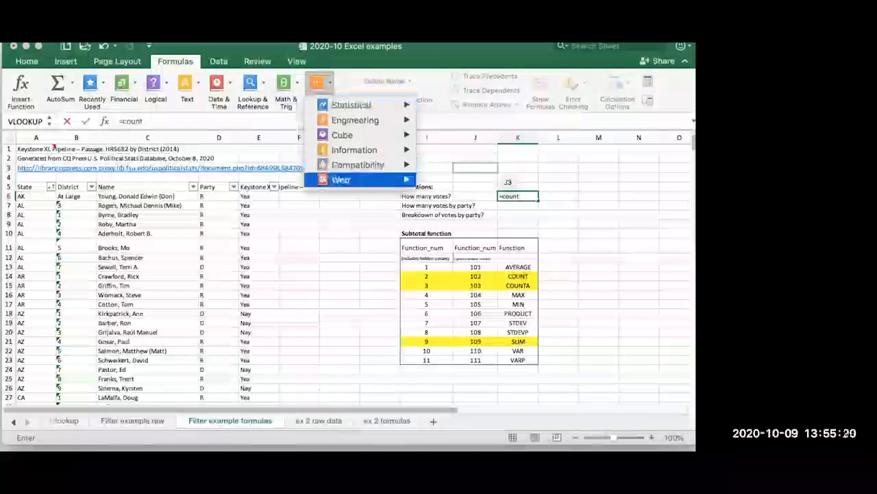
mouse_move(354, 149)
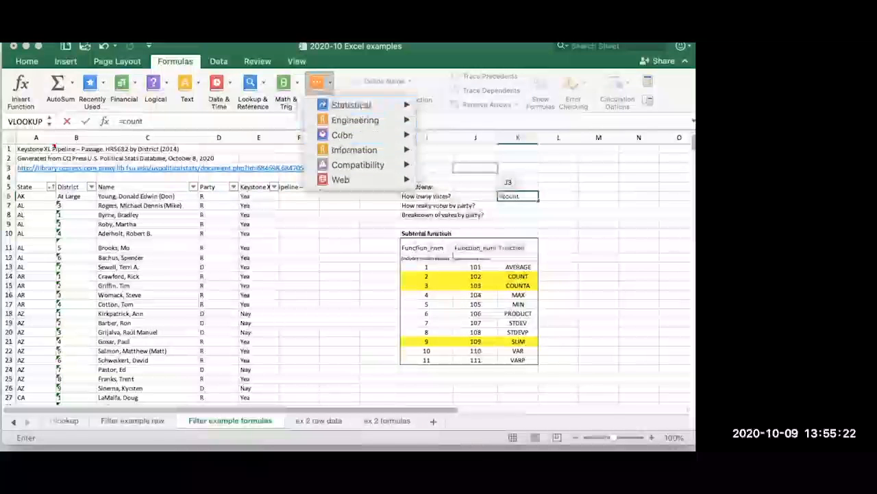
mouse_move(351, 105)
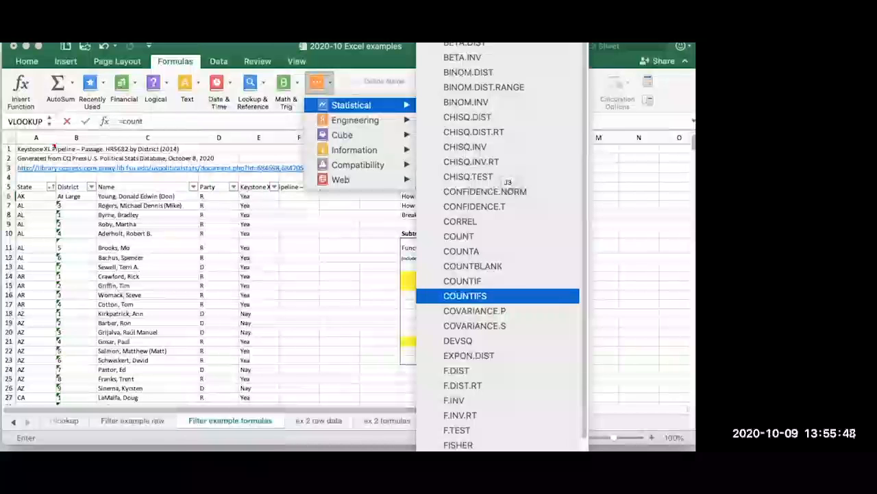
key("Escape")
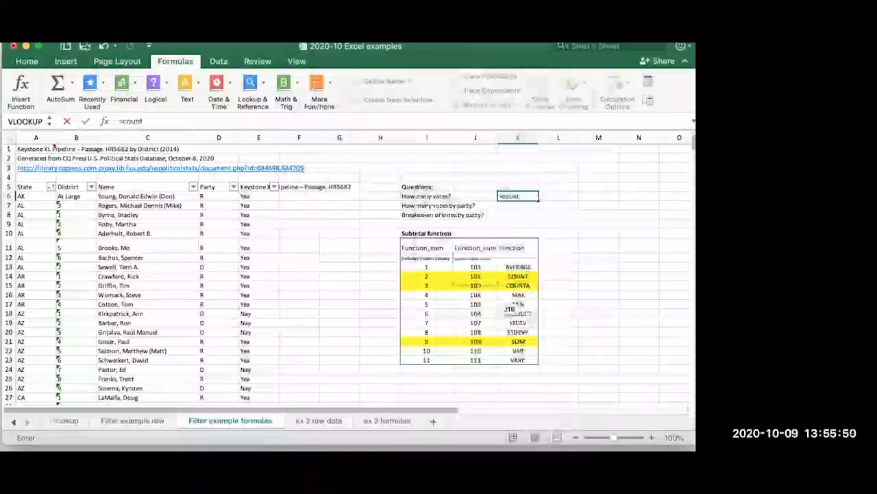
Step: Complete the formula in K6 as =COUNTA(E6:E440) to count all the votes
type("a(")
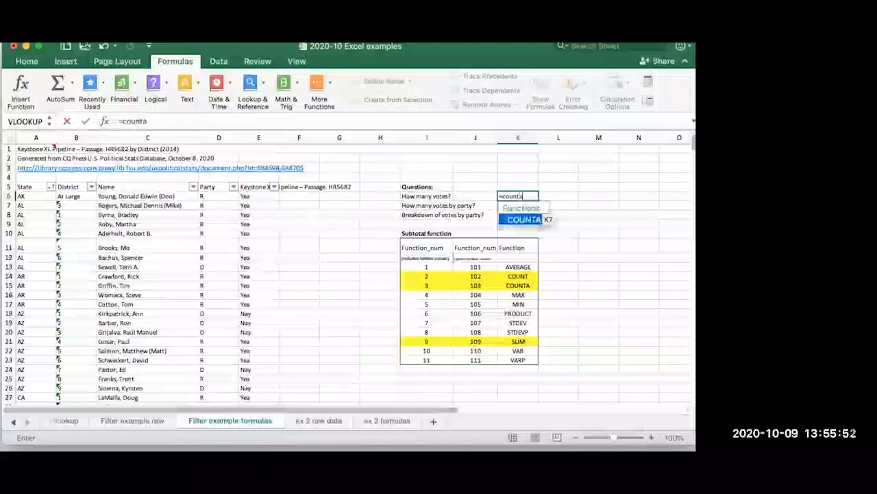
left_click(454, 196)
left_click(241, 197)
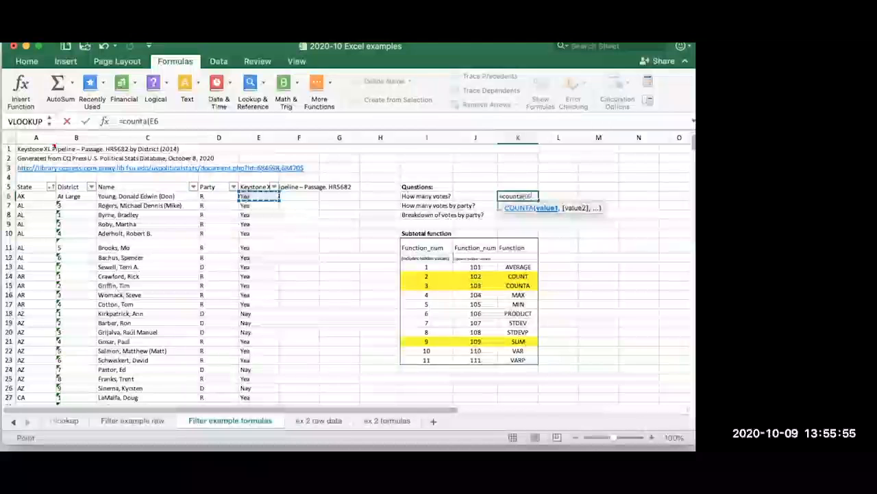
key("ctrl+shift+Down")
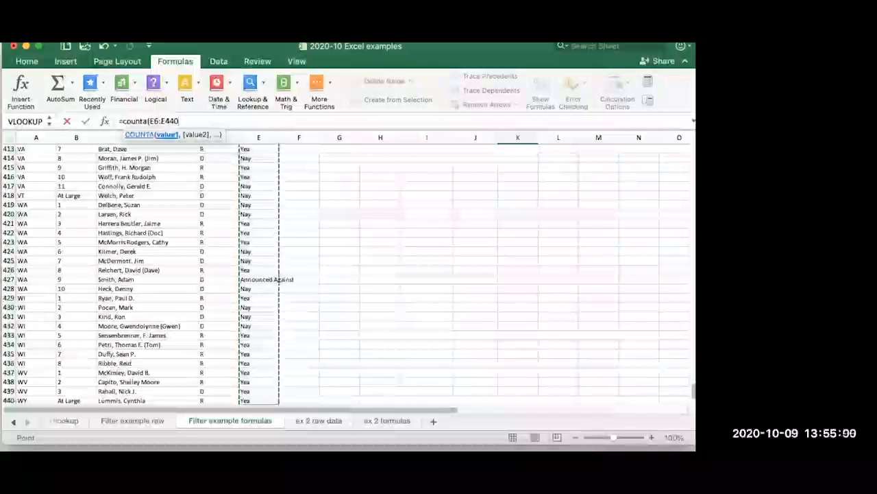
key("Return")
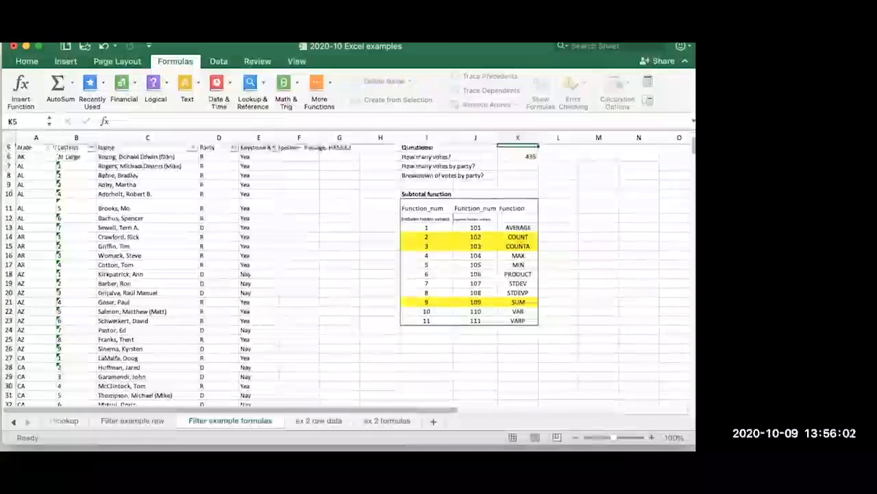
Step: Inspect the formula in K6 and the vote values offered by the Keystone XL Pipeline column's filter
left_click(537, 179)
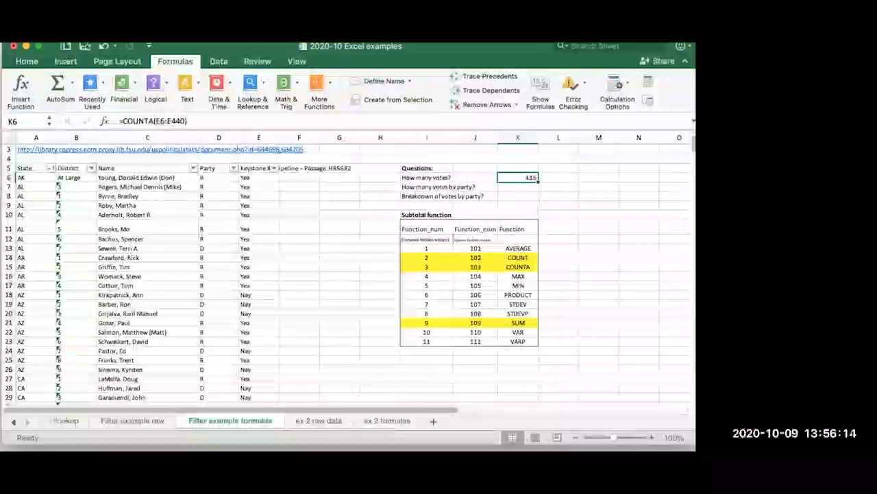
left_click(274, 168)
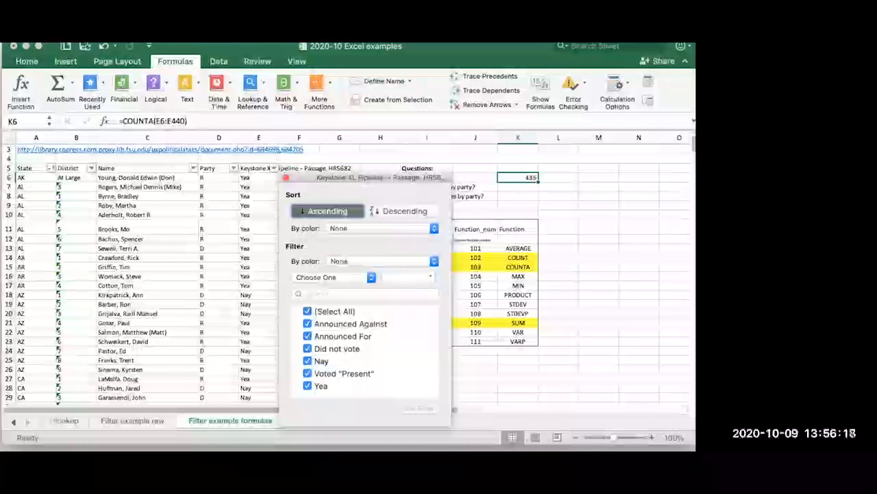
left_click(287, 178)
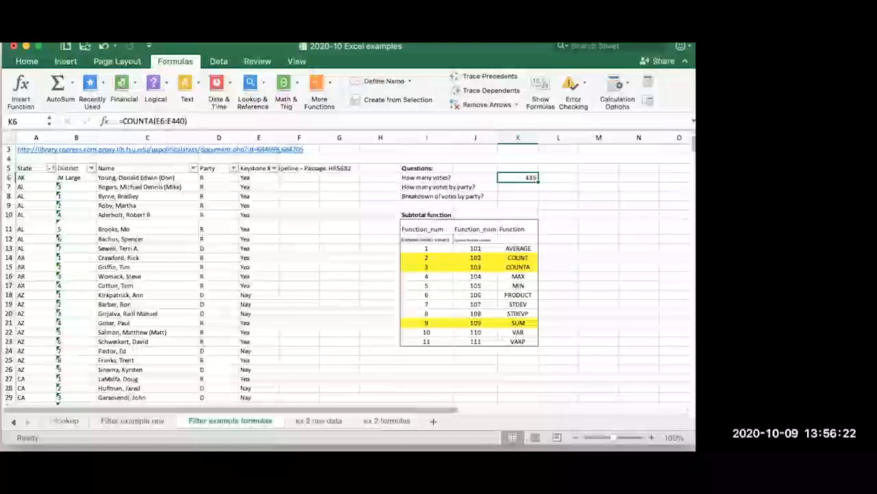
Step: Replace the formula in K6 with =COUNTIF(E6:E440,"Yea") to count only the Yea votes
double_click(524, 178)
triple_click(527, 177)
type("countif")
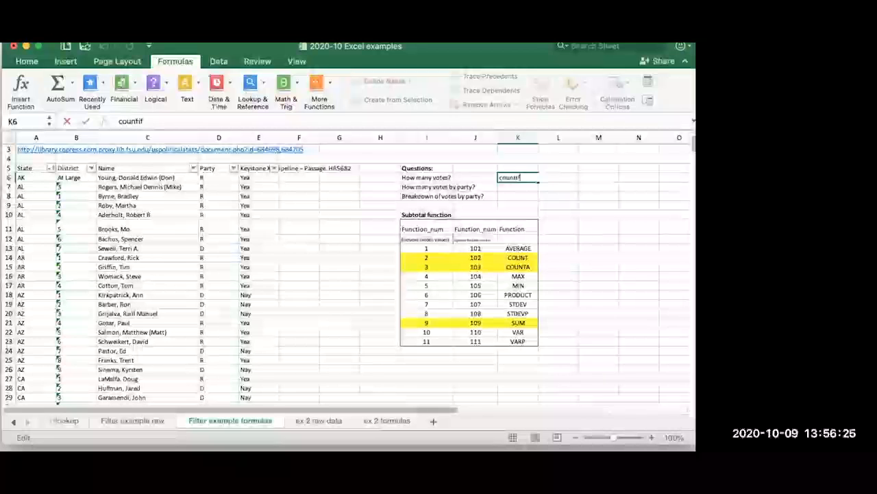
key("BackSpace")
key("BackSpace")
key("BackSpace")
key("BackSpace")
key("BackSpace")
key("BackSpace")
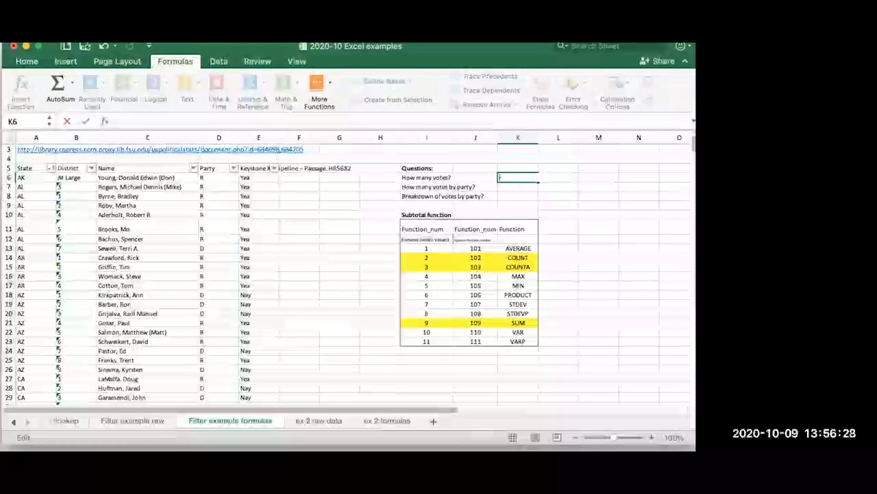
type("=countif(")
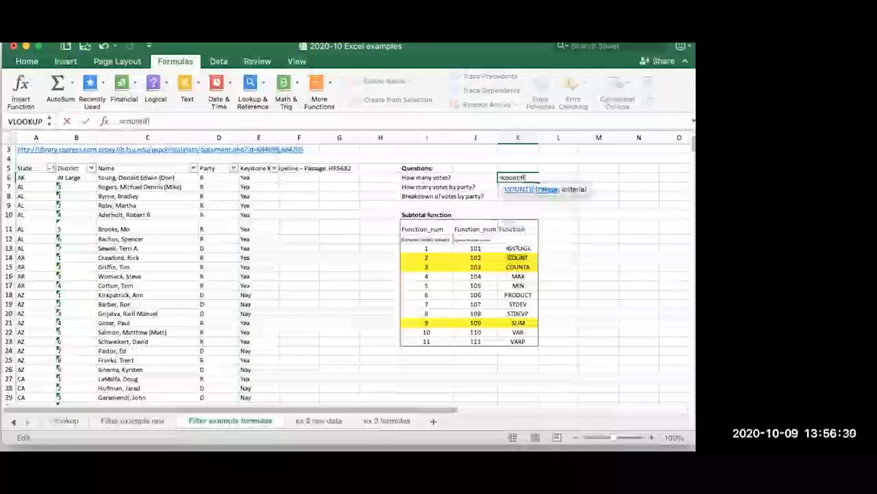
left_click(258, 179)
key("super+shift+Down")
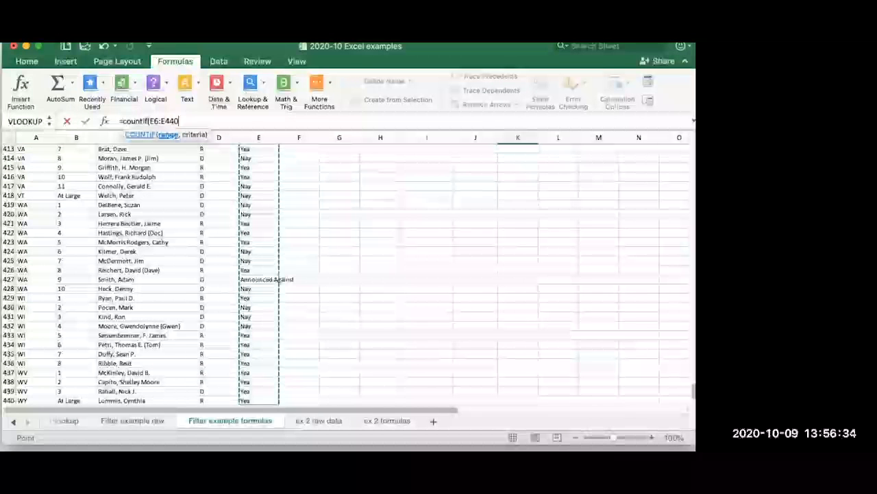
type(",")
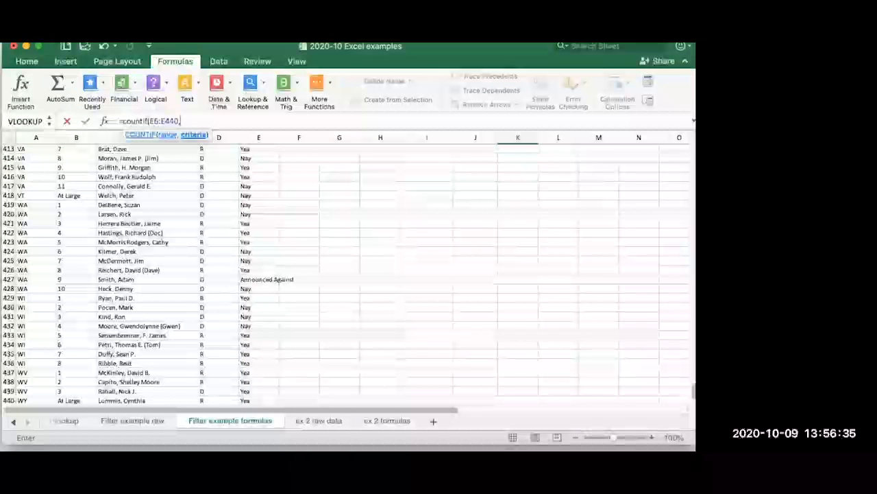
type("\"Yea\"")
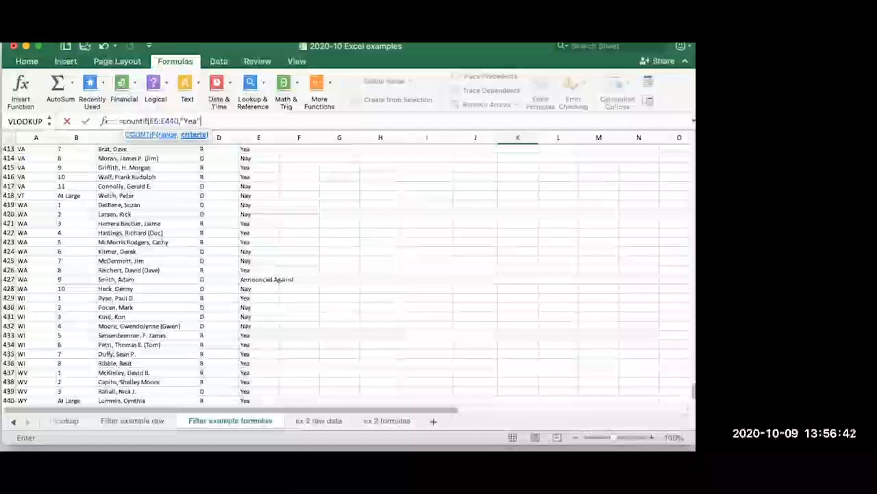
key("Return")
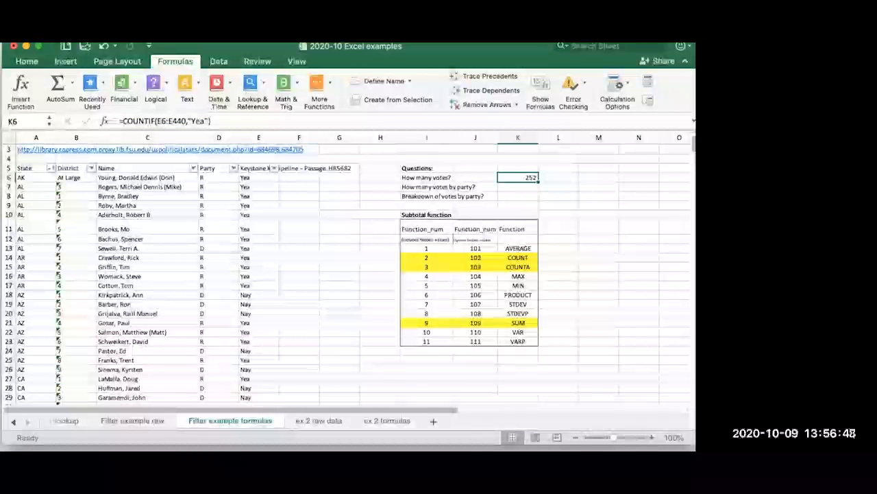
Step: Try to start a SUBTOTAL formula in L6, finding and inserting the function through the Formula Builder
left_click(558, 177)
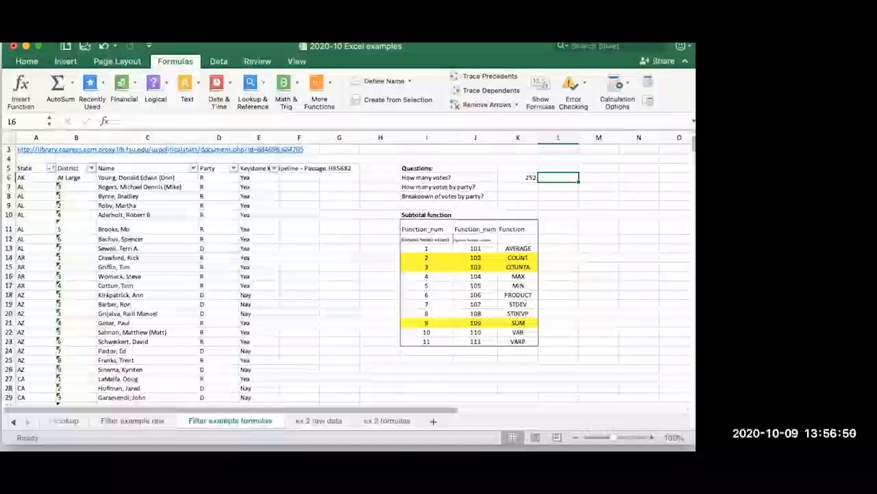
type("=subtotal")
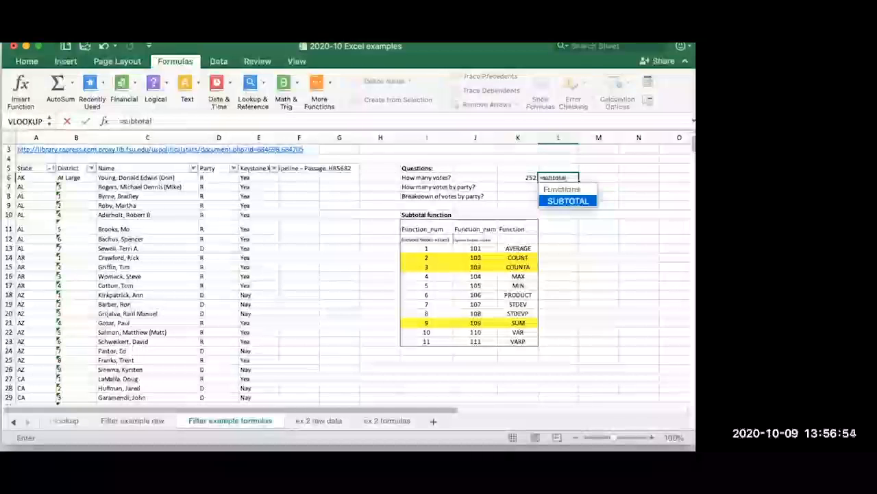
left_click(104, 121)
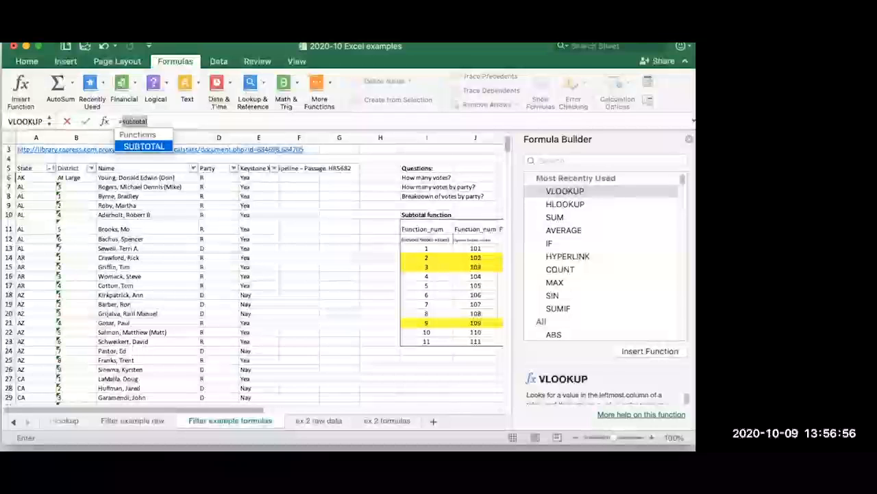
key("Tab")
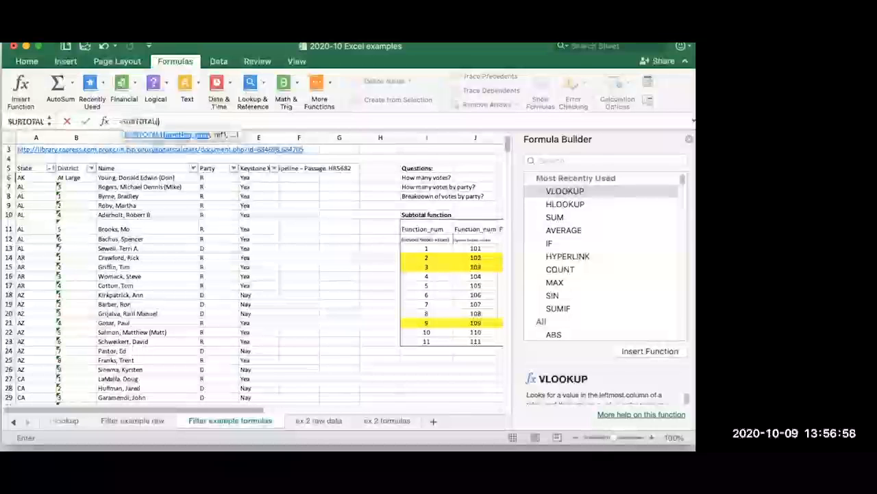
left_click(606, 161)
type("subtotal")
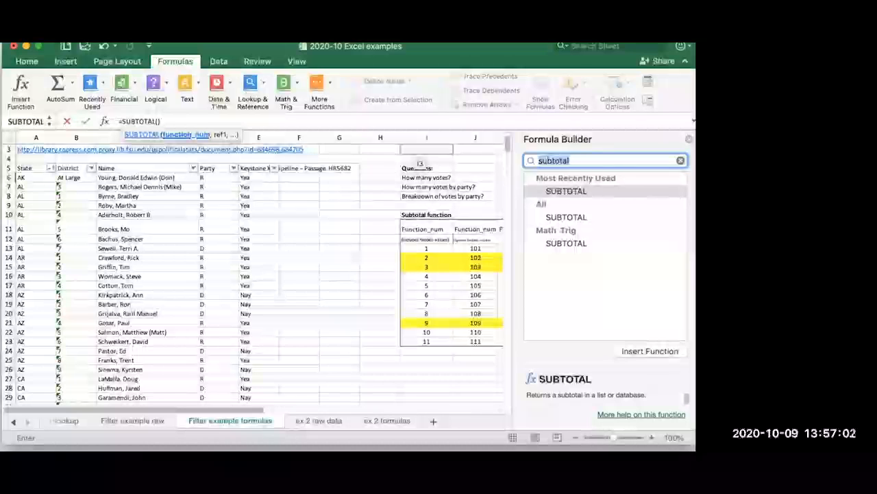
key("Return")
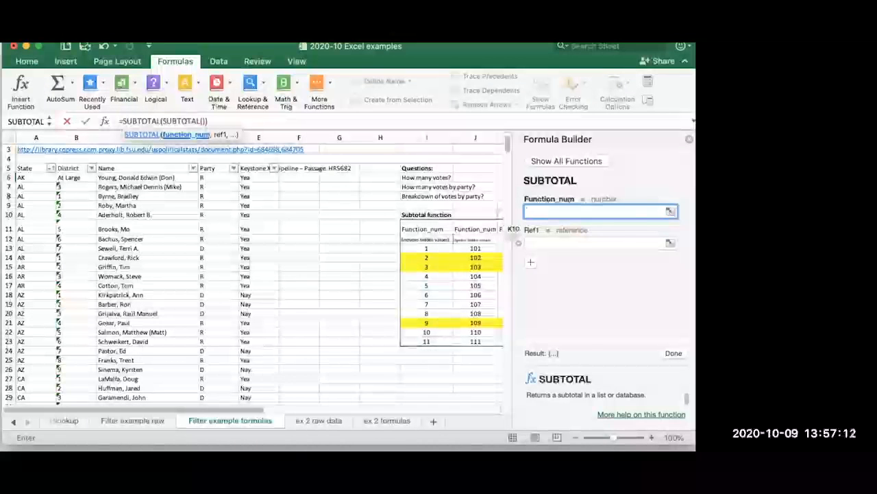
Step: Set the inserted SUBTOTAL function's Function_num to 3 and pick E6 as Ref1
scroll(412, 278, "right", 3)
scroll(411, 278, "right", 2)
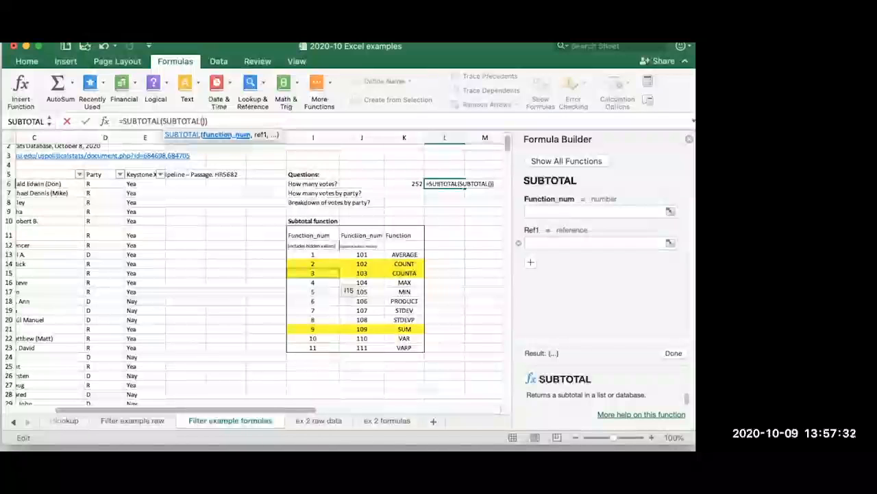
type("3")
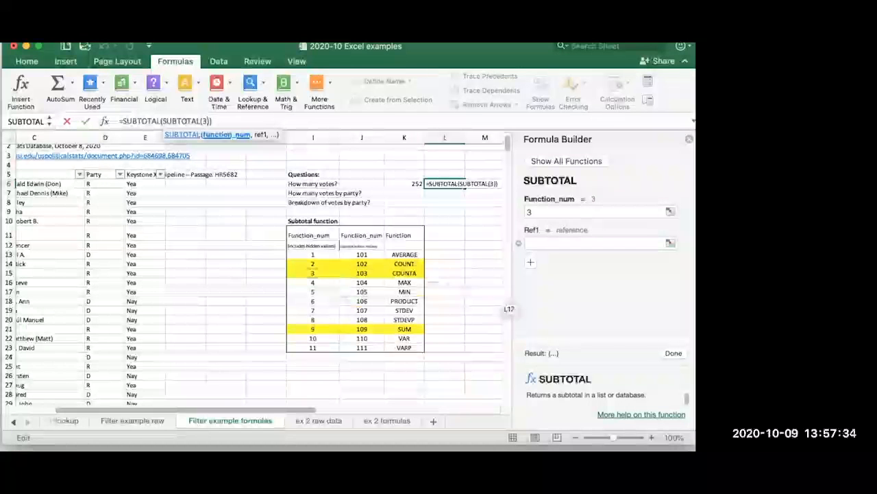
key("Tab")
left_click(137, 184)
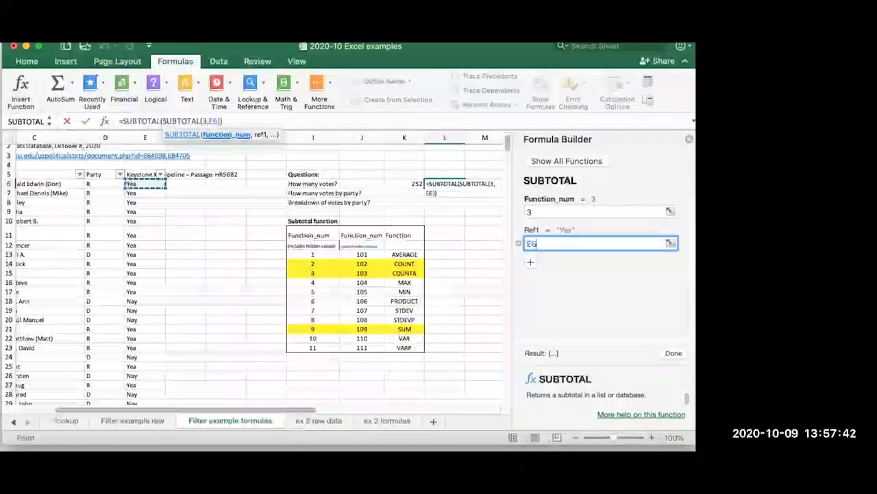
Step: Try to extend Ref1 to E6:E440 and enter the nested SUBTOTAL formula, and discard the entry
double_click(532, 244)
left_click(537, 244)
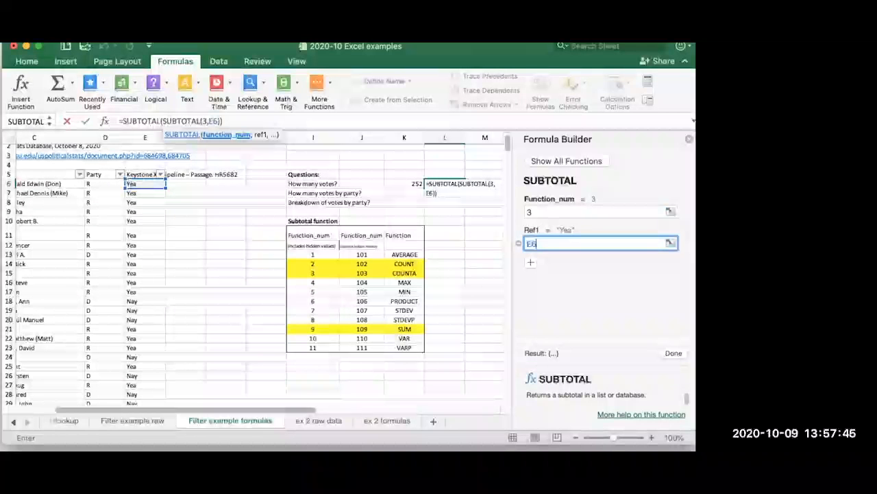
left_click(145, 183)
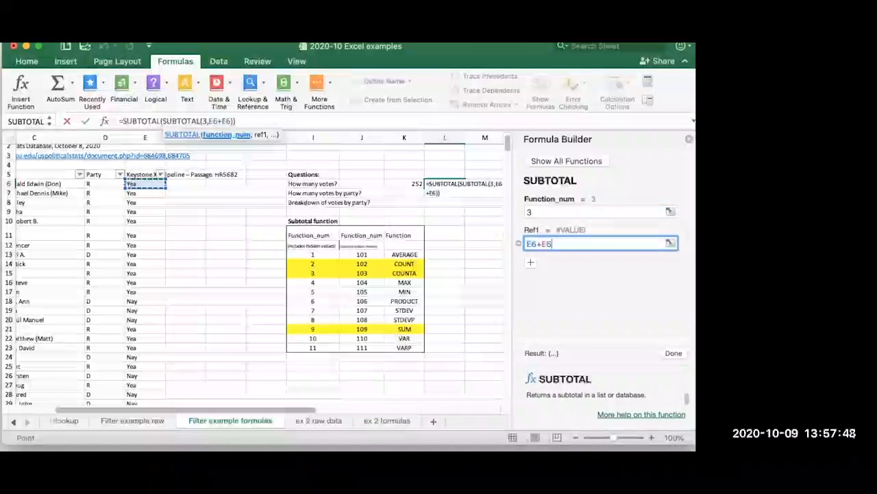
key("BackSpace")
key("BackSpace")
key("BackSpace")
key("BackSpace")
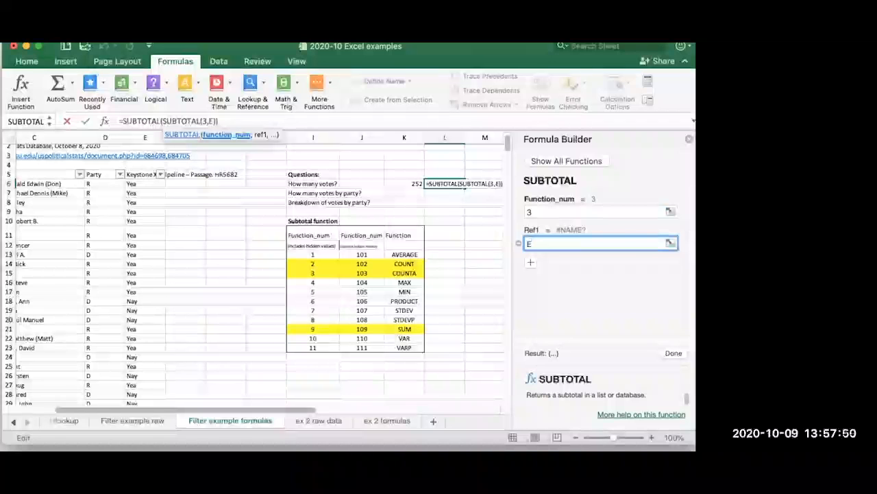
type("6")
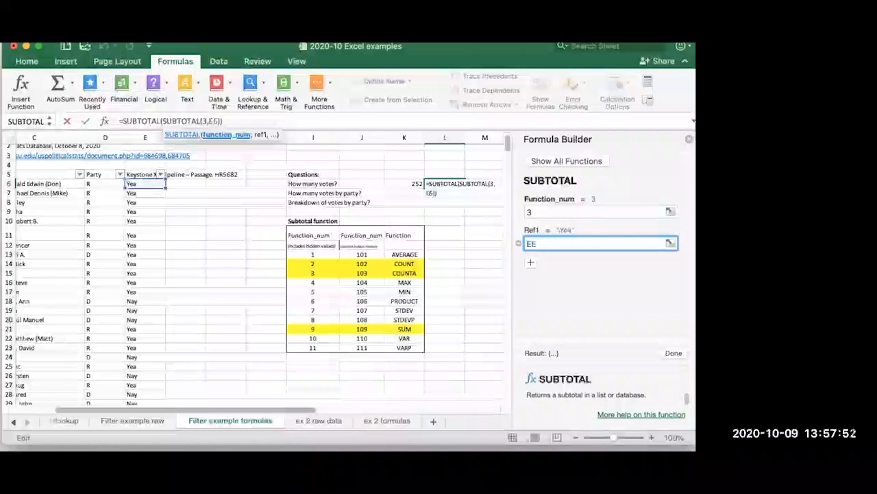
type(":e44")
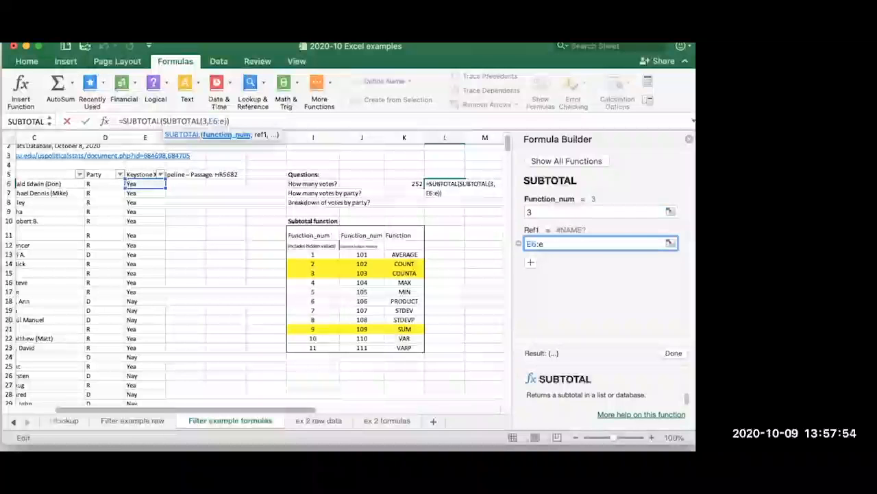
key("Return")
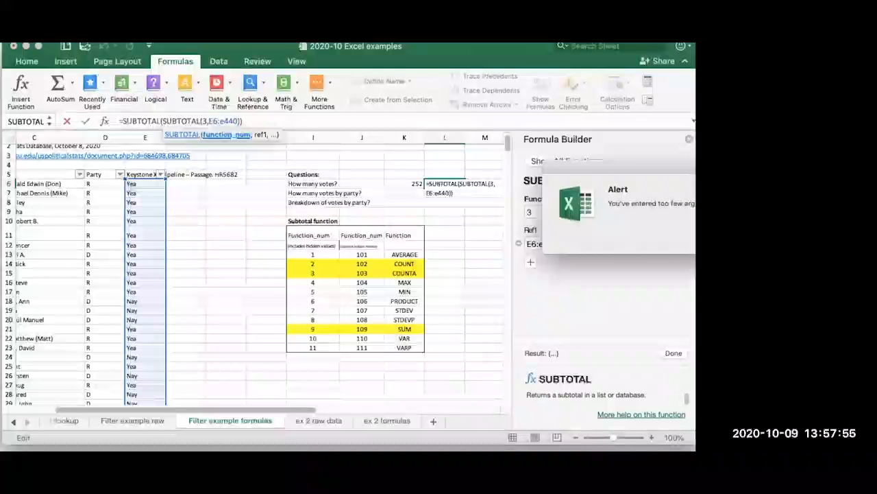
key("Return")
key("Escape")
Step: Enter =SUBTOTAL(3,E6:E440) in L6 to count the visible votes, and return to the COUNTIF formula in K6
type("=subtotal(")
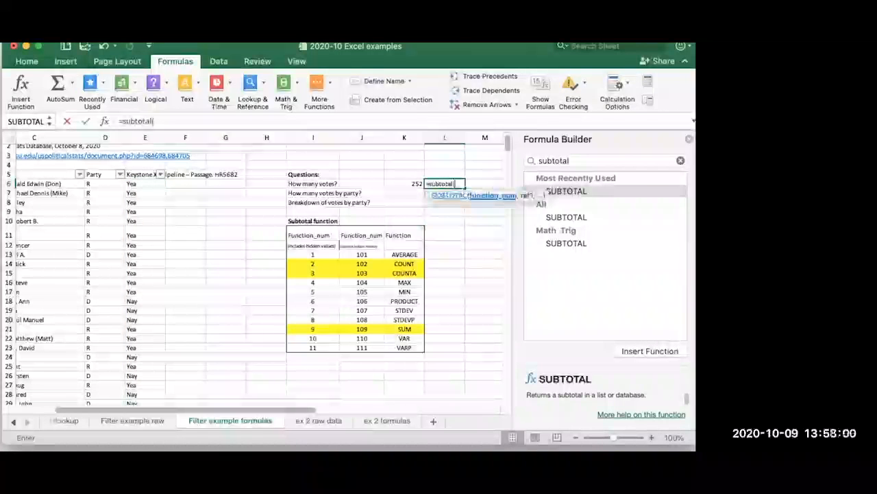
type("3,")
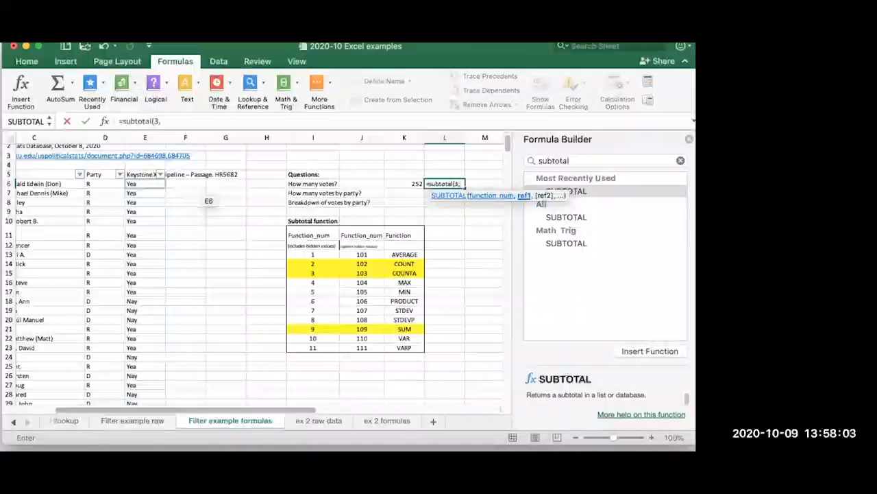
left_click(145, 184)
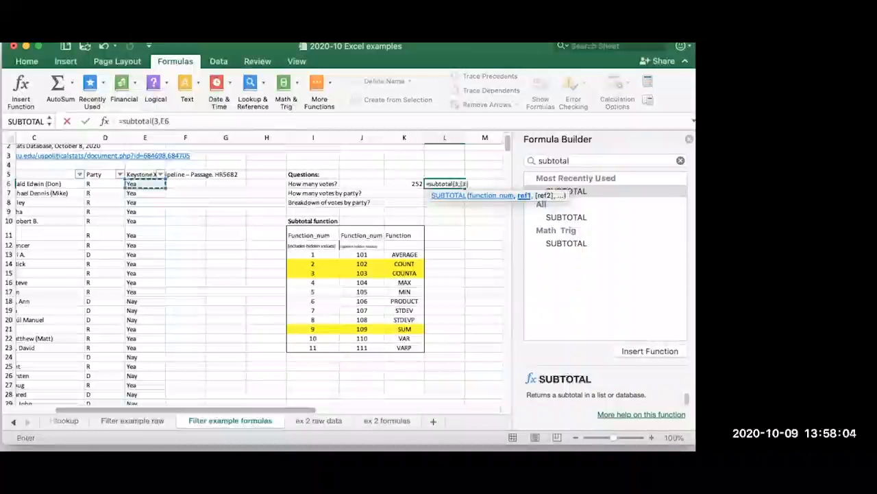
key("super+shift+Down")
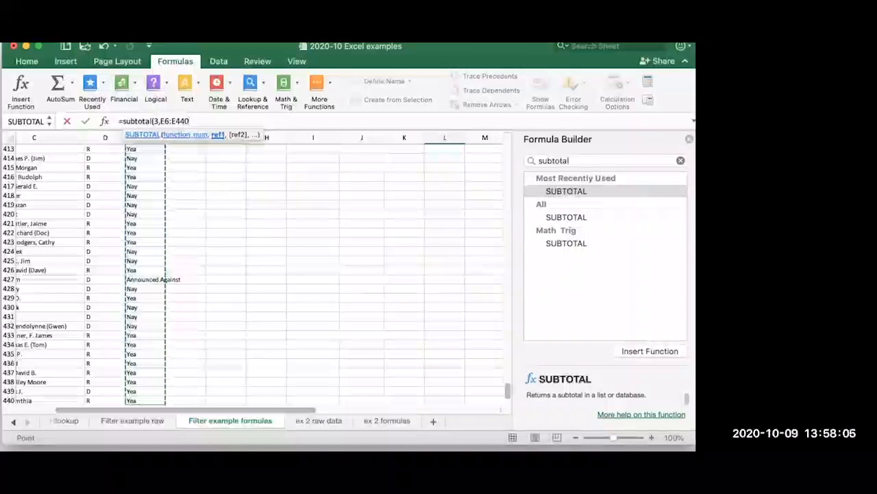
key("Return")
key("Up")
key("Up")
key("Up")
key("Up")
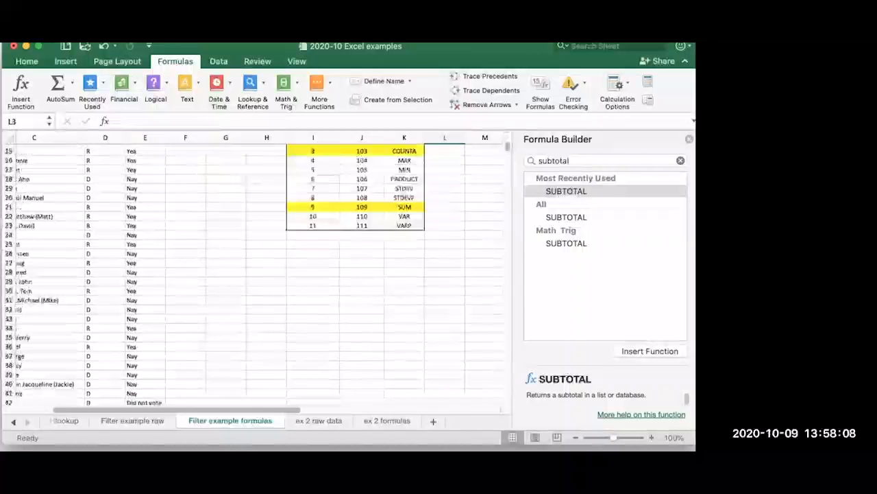
key("Down")
key("Down")
key("Down")
key("Left")
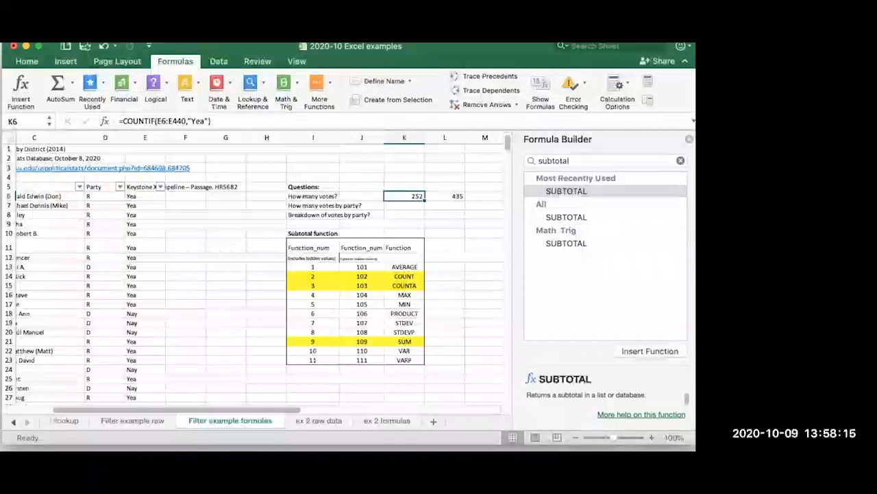
Step: Filter the Keystone XL Pipeline column to show only the Yea votes
left_click(160, 187)
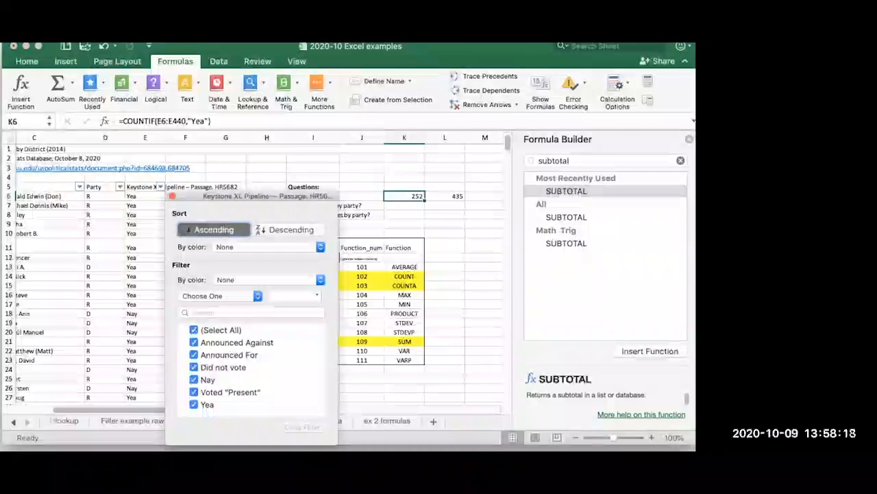
left_click(194, 330)
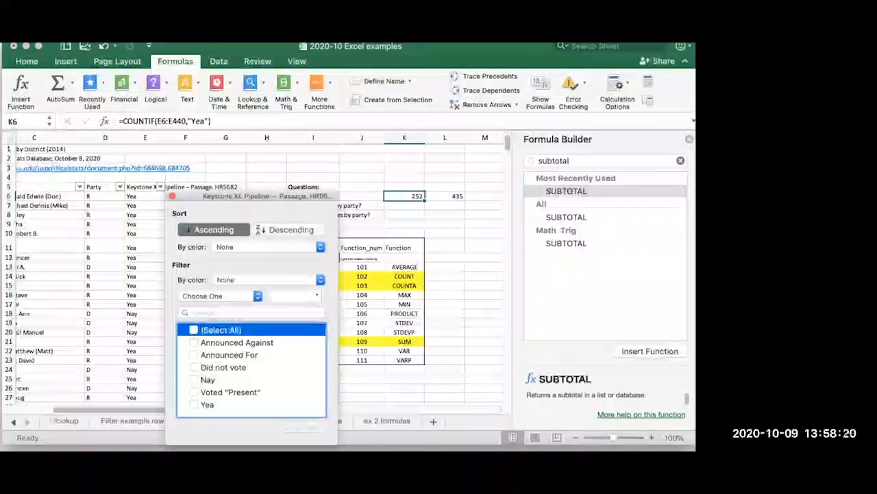
left_click(194, 404)
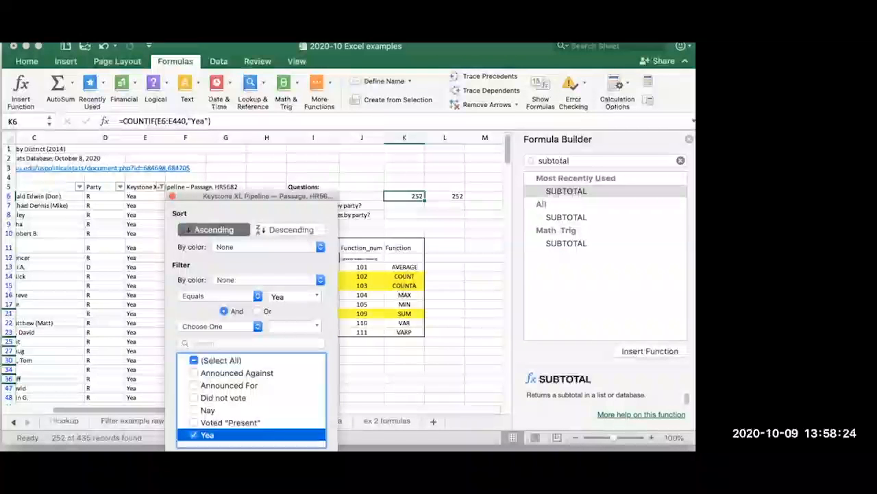
Step: Compare the SUBTOTAL formula in L6 with the COUNTIF formula in K6 while the Yea filter is on
left_click(445, 197)
left_click(445, 196)
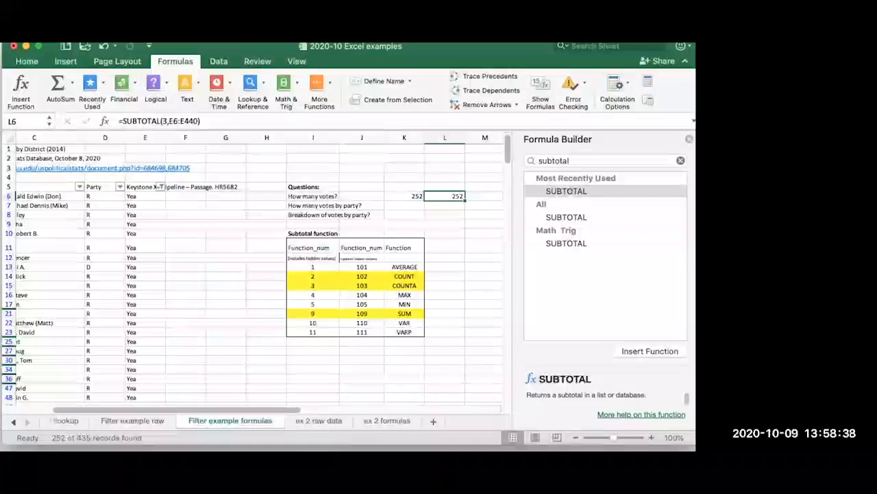
left_click(404, 196)
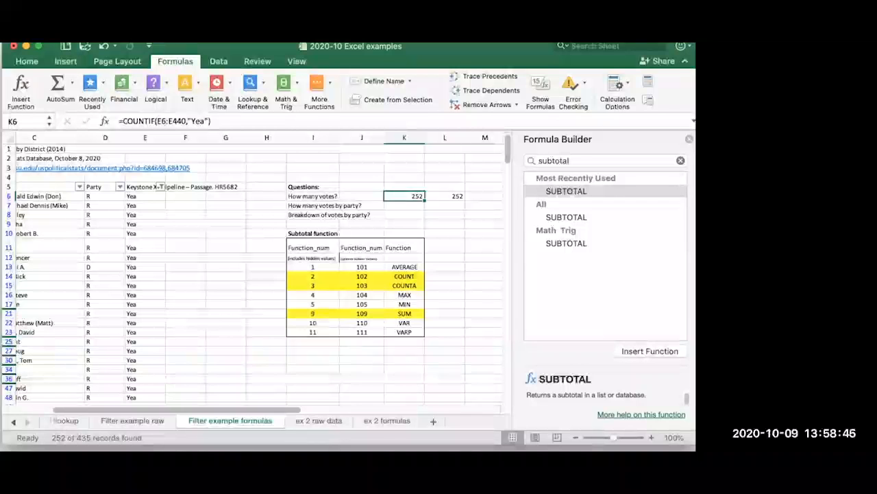
Step: Replace the Yea filter on the Keystone XL Pipeline column with one for only the Nay votes
left_click(160, 186)
left_click(205, 360)
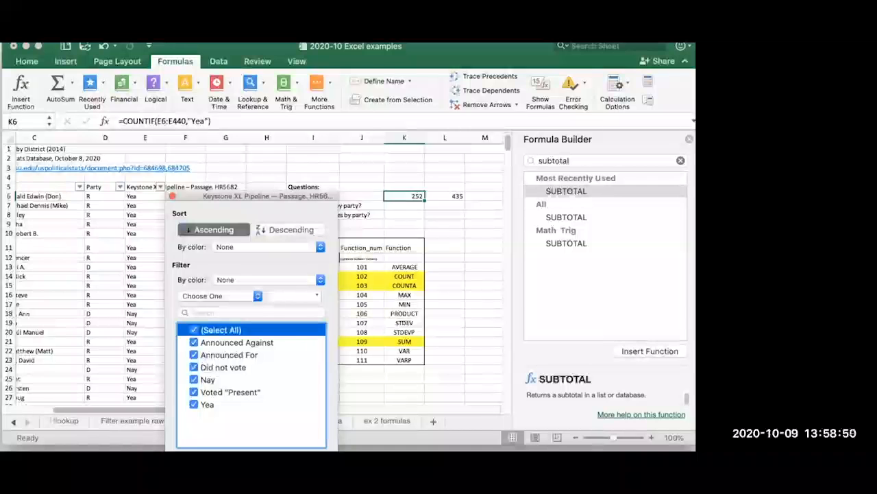
left_click(194, 330)
left_click(194, 379)
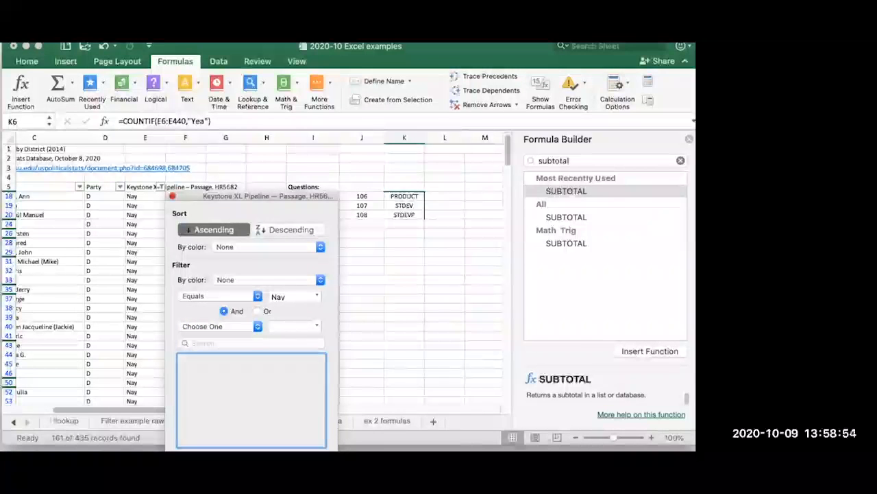
left_click(173, 196)
scroll(254, 275, "right", 1)
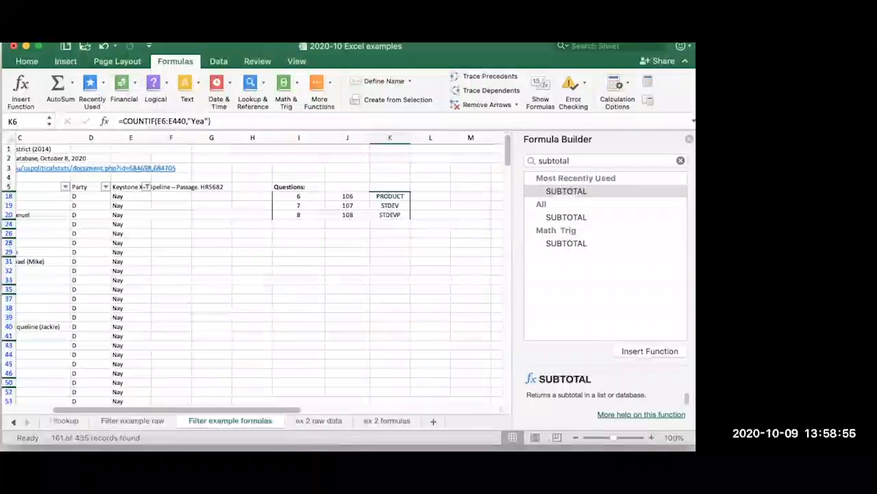
Step: Show all vote values again in the Keystone XL Pipeline column
left_click(146, 187)
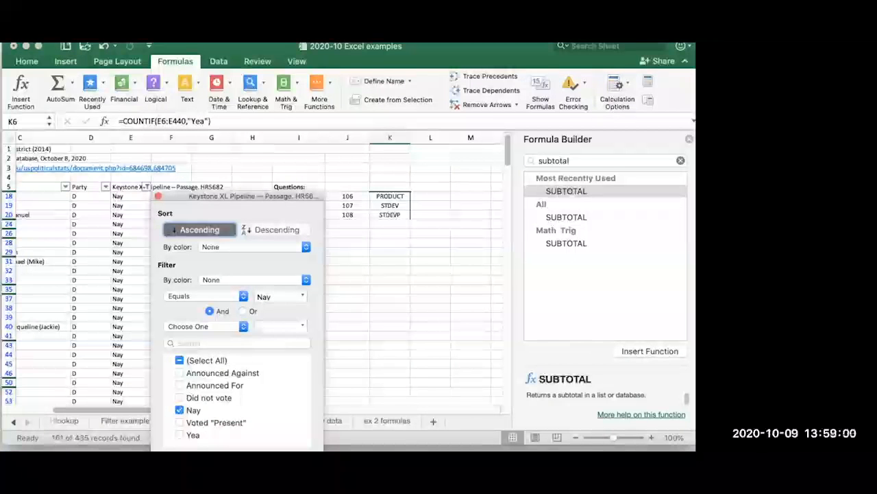
left_click(180, 360)
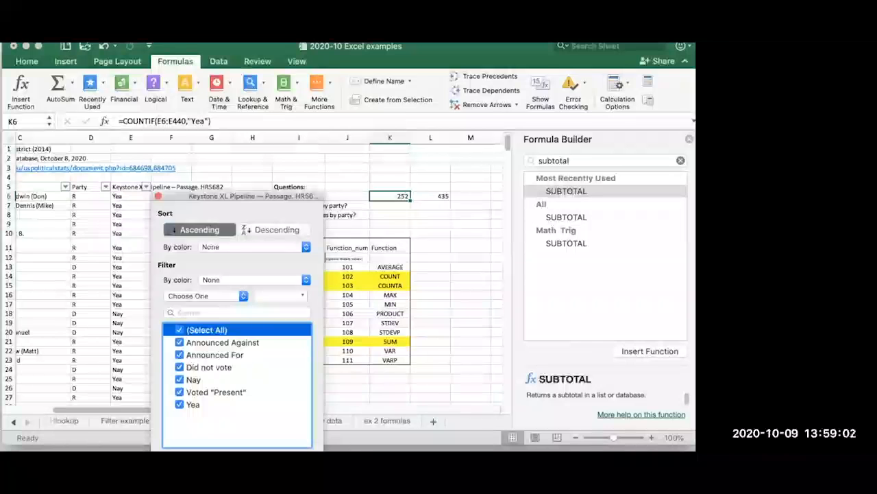
left_click(158, 196)
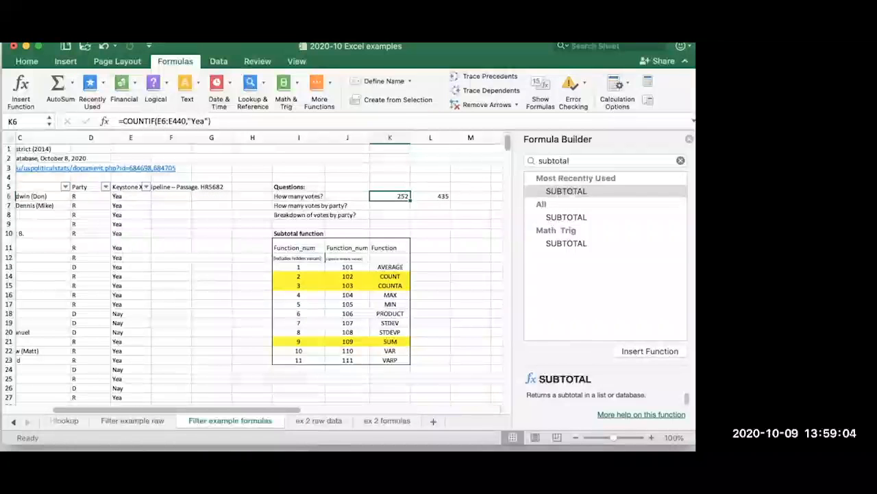
Step: Filter the Keystone XL Pipeline column to show only the Voted "Present" entries
scroll(259, 274, "left", 2)
scroll(259, 274, "down", 2)
scroll(259, 275, "up", 2)
left_click(186, 186)
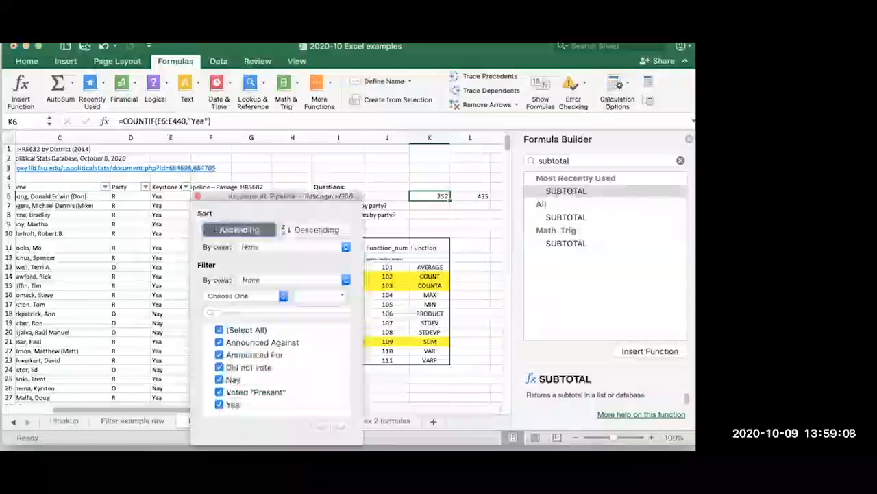
left_click(219, 330)
left_click(220, 392)
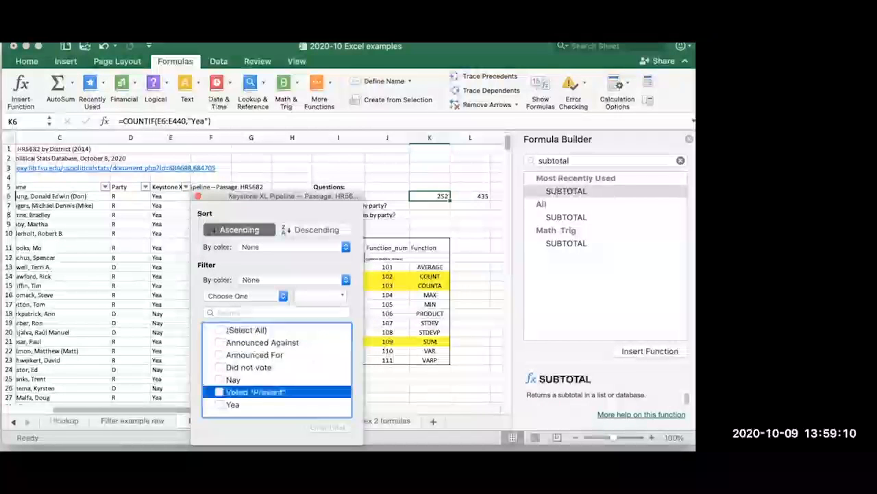
left_click(198, 196)
scroll(198, 206, "right", 1)
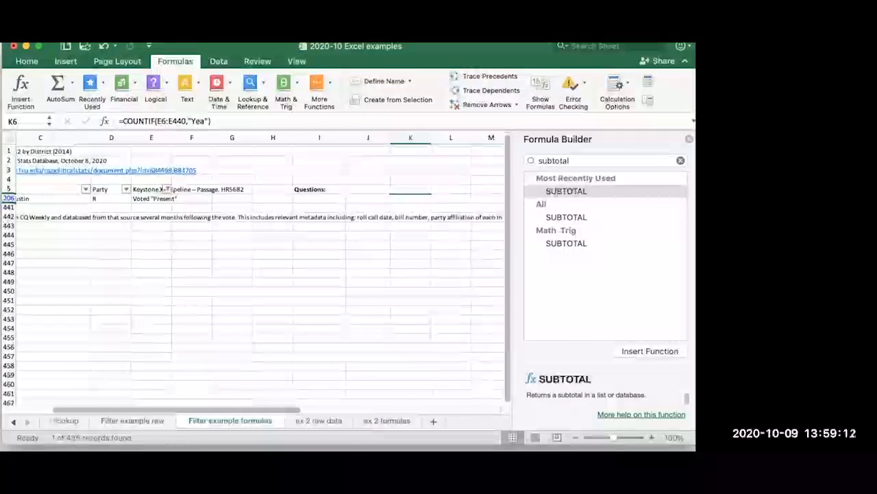
Step: Clear the Voted "Present" filter on the Keystone XL Pipeline column so that all vote values are shown
scroll(198, 206, "left", 3)
scroll(254, 274, "right", 1)
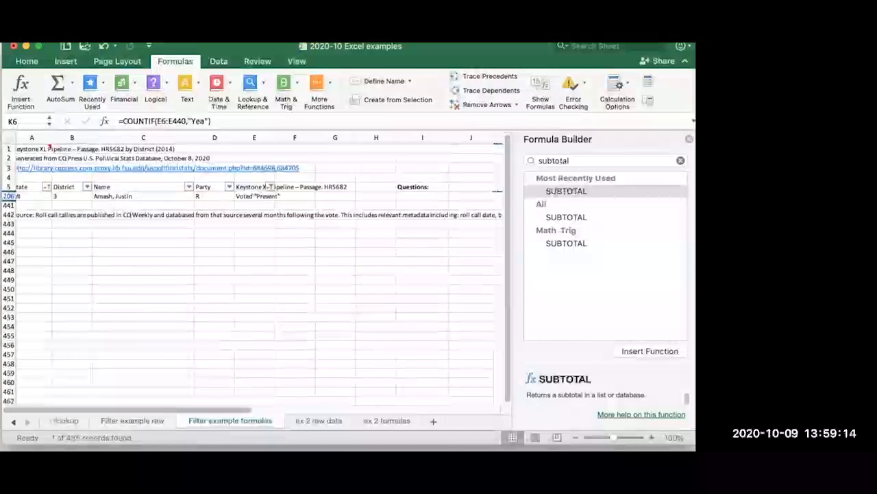
left_click(269, 186)
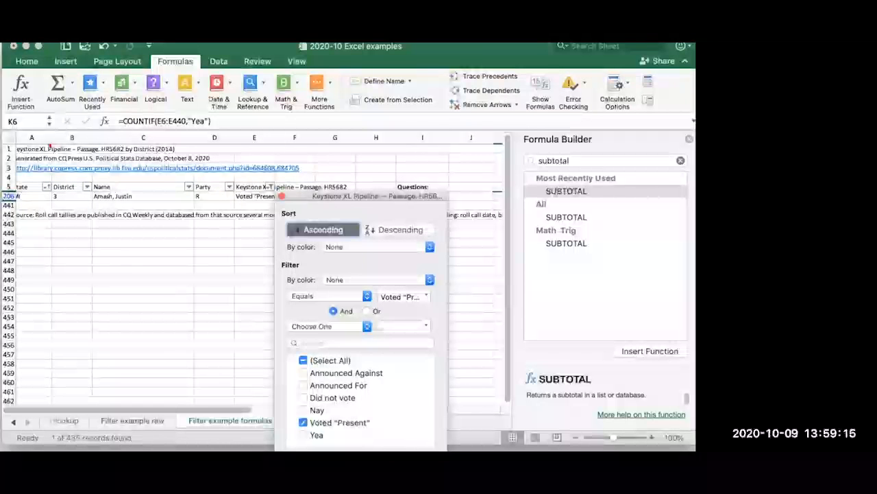
left_click(269, 186)
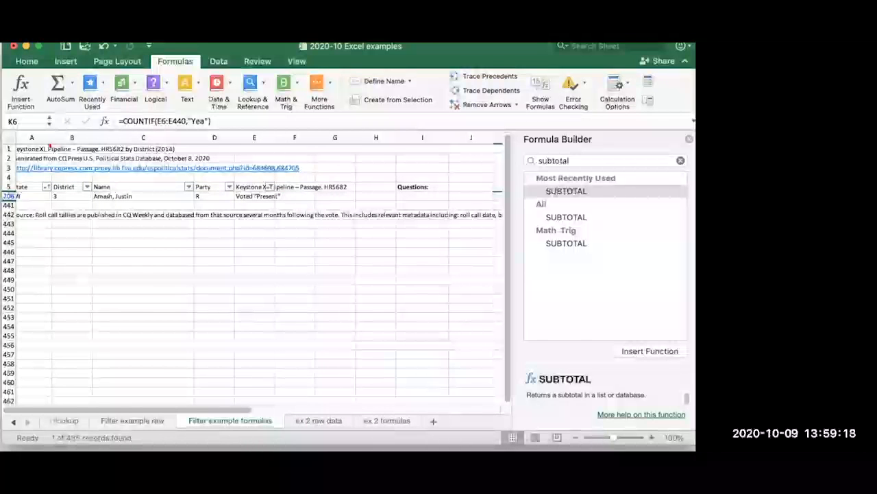
left_click(268, 186)
left_click(302, 360)
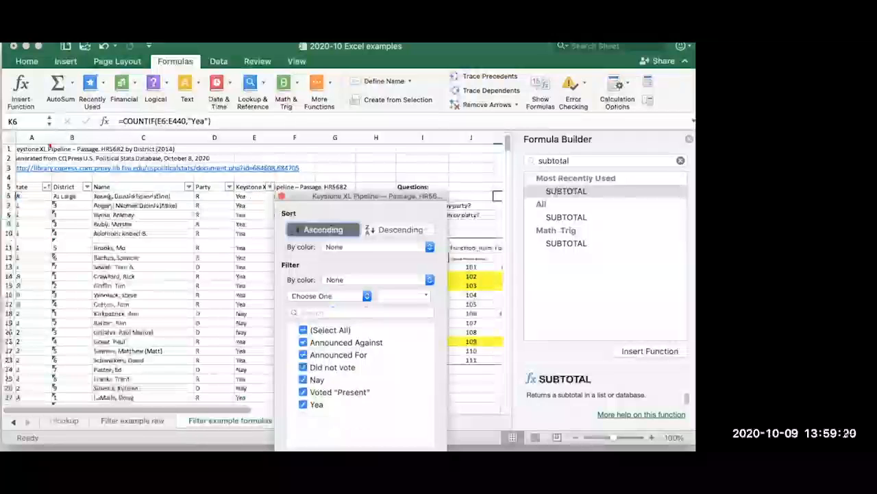
left_click(269, 186)
Step: Move the questions block with its formulas from I5:L8 up to I1:L4, above the filtered rows
scroll(260, 274, "right", 5)
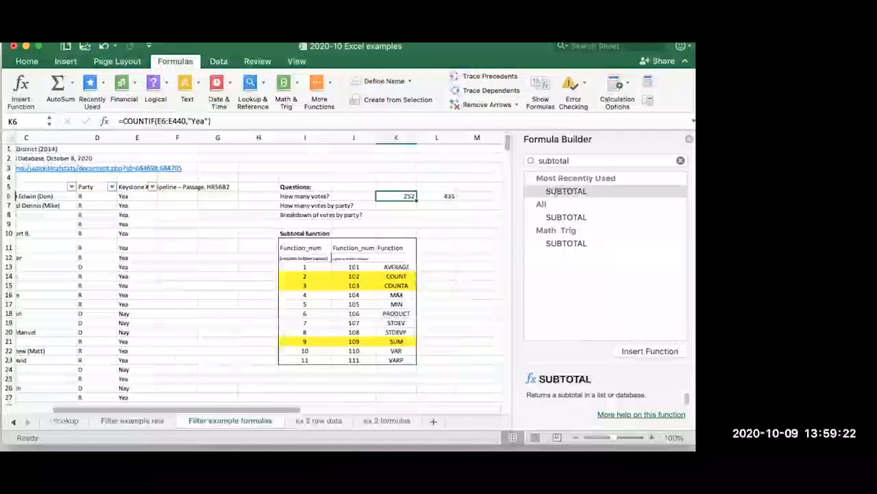
left_click_drag(302, 187, 457, 217)
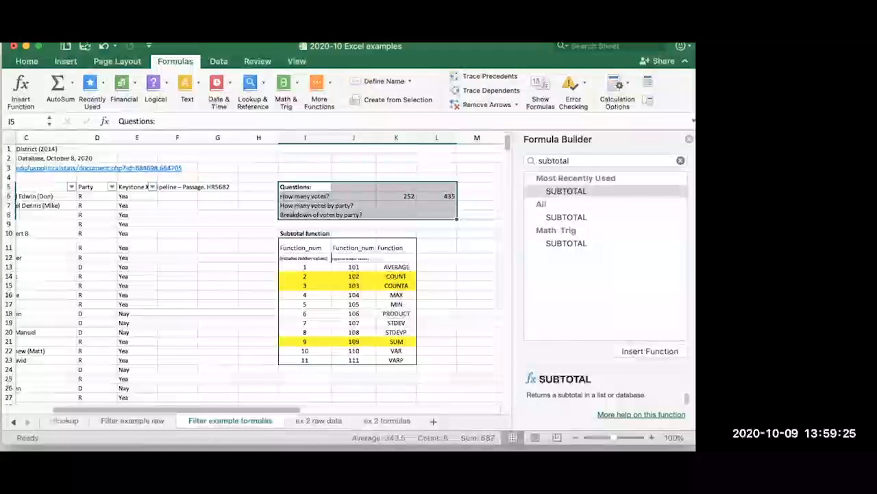
left_click_drag(395, 181, 396, 146)
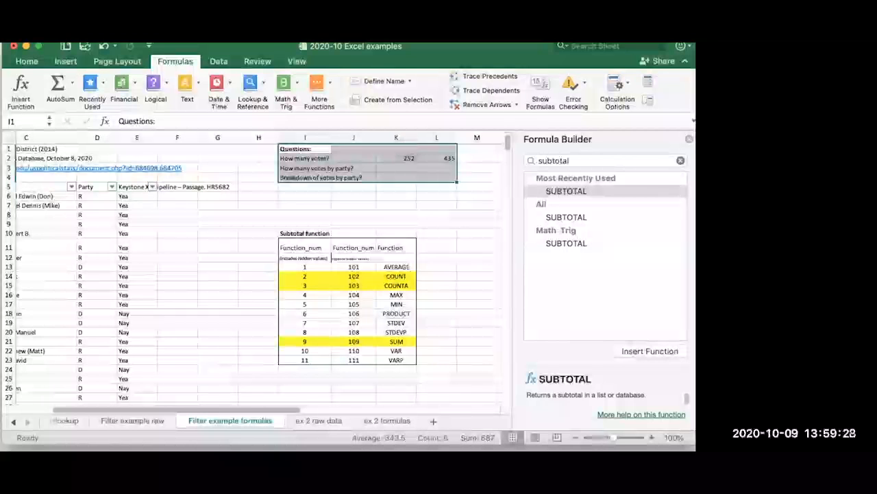
Step: Filter the Keystone XL Pipeline column to only Nay votes to check the relocated SUBTOTAL formula in L2
left_click(437, 158)
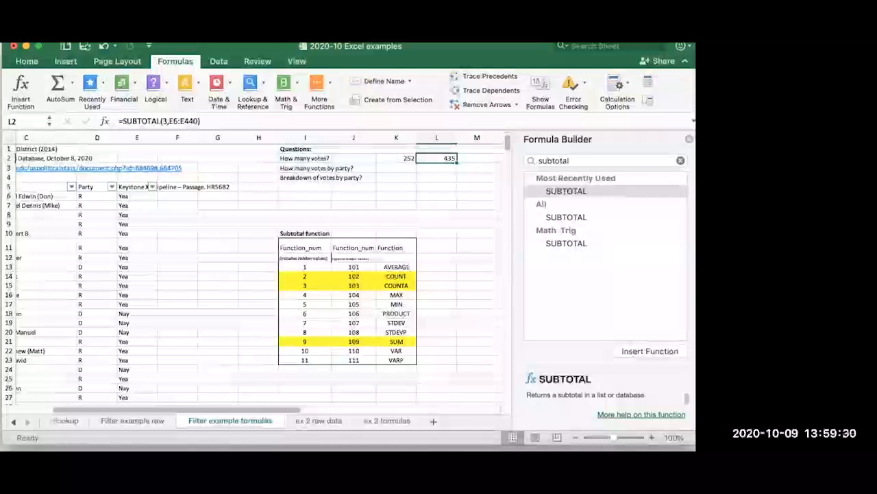
left_click(152, 186)
left_click(185, 330)
left_click(185, 379)
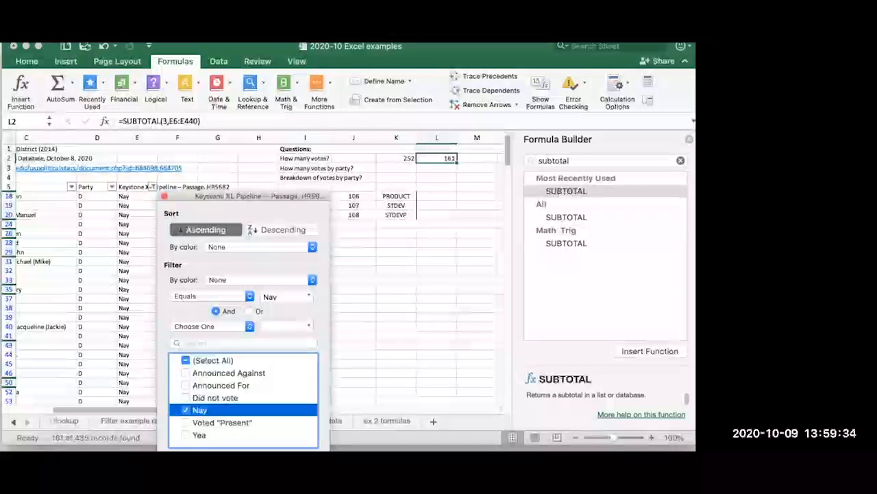
left_click(164, 196)
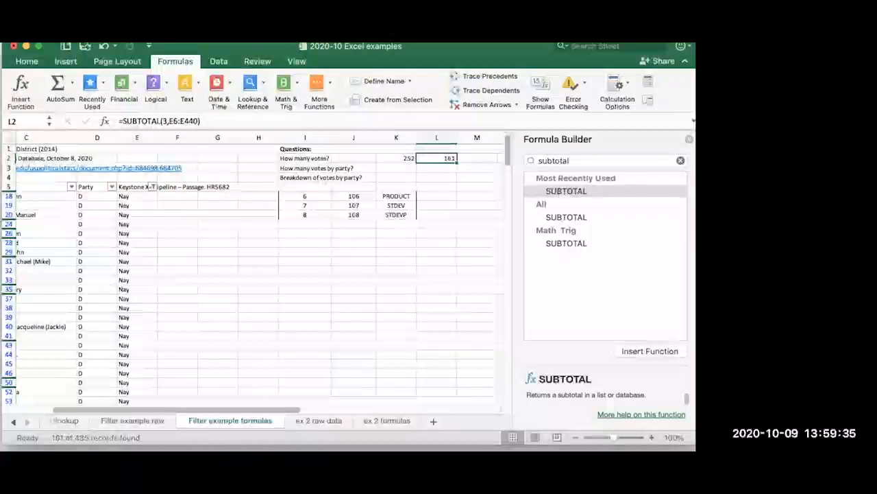
Step: Change the COUNTIF criterion in K2 to "Nay", keeping the range E6:E440
left_click(397, 158)
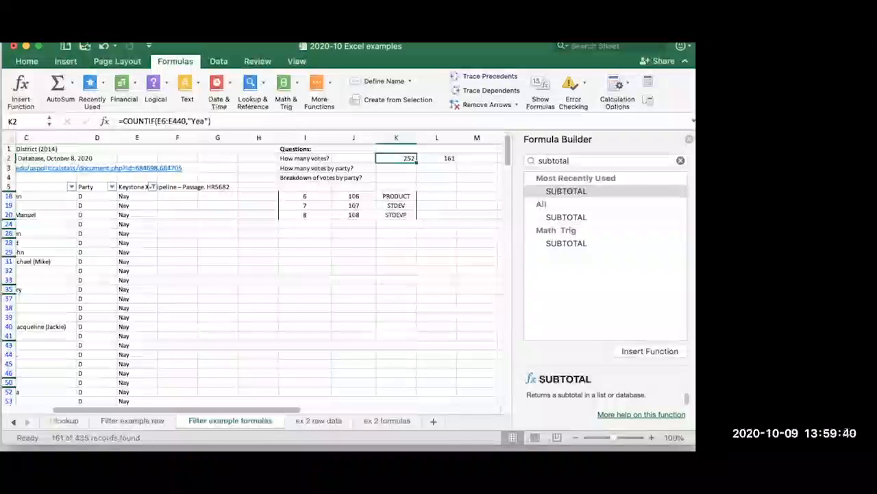
left_click(200, 121)
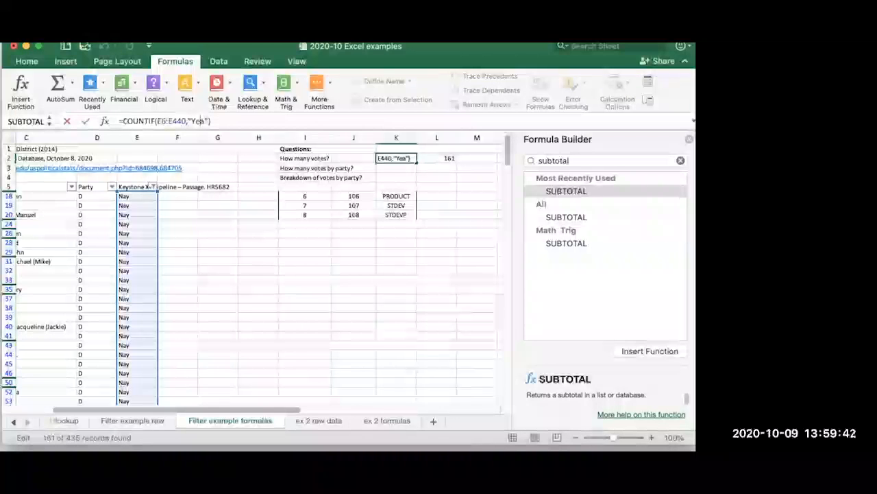
type("Nay")
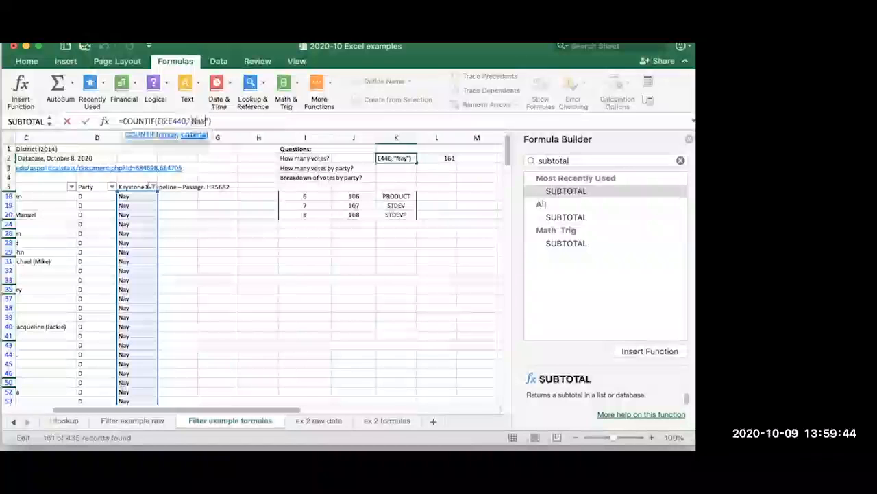
key("Return")
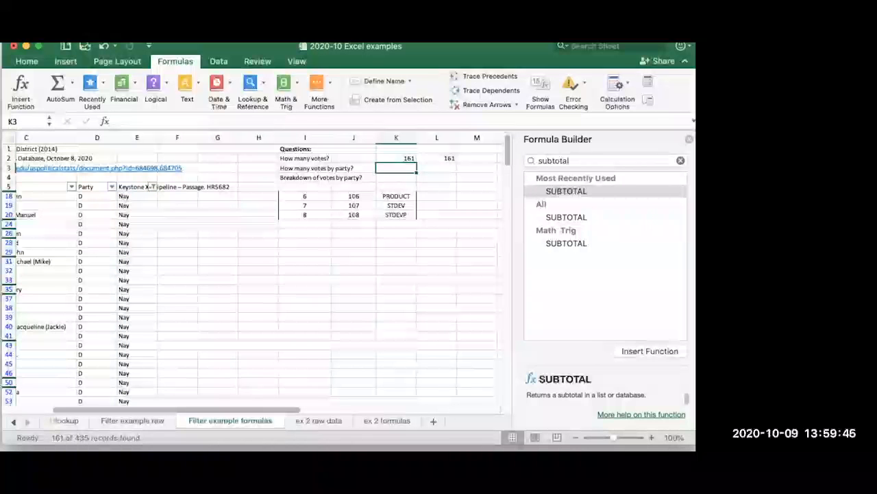
left_click(396, 158)
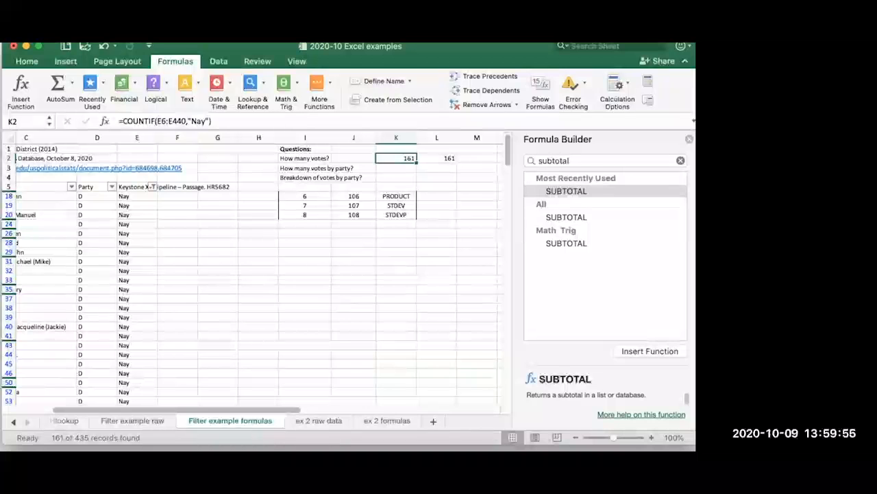
Step: Remove the Nay filter from the Keystone XL Pipeline column to show all votes
left_click(396, 168)
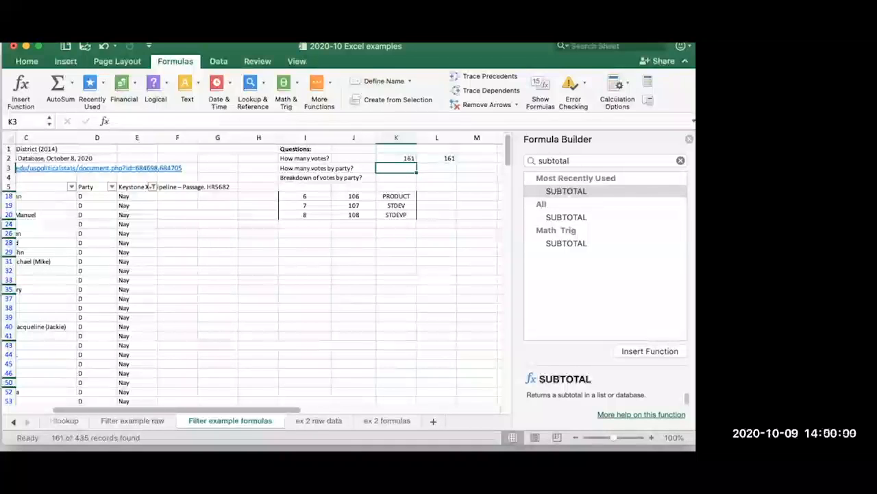
left_click(152, 186)
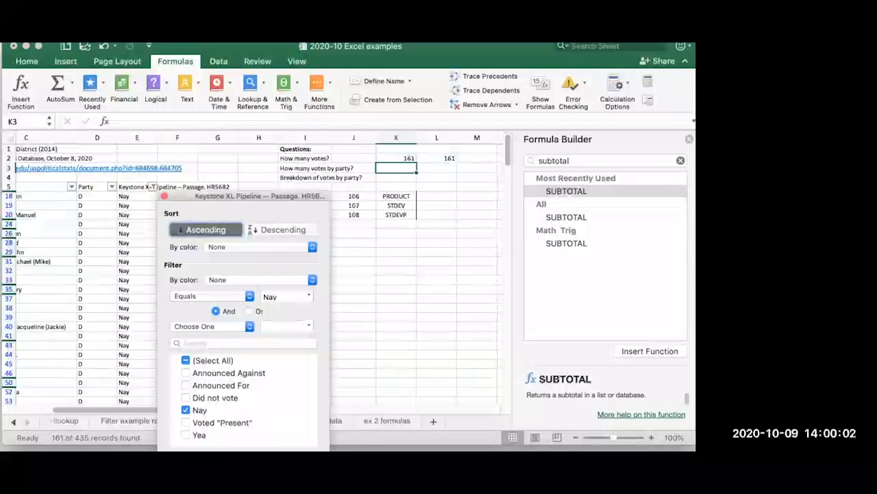
left_click(185, 330)
Step: Enter the heading "Subtotal" in L1 above the SUBTOTAL formula, and go to L3
left_click(437, 168)
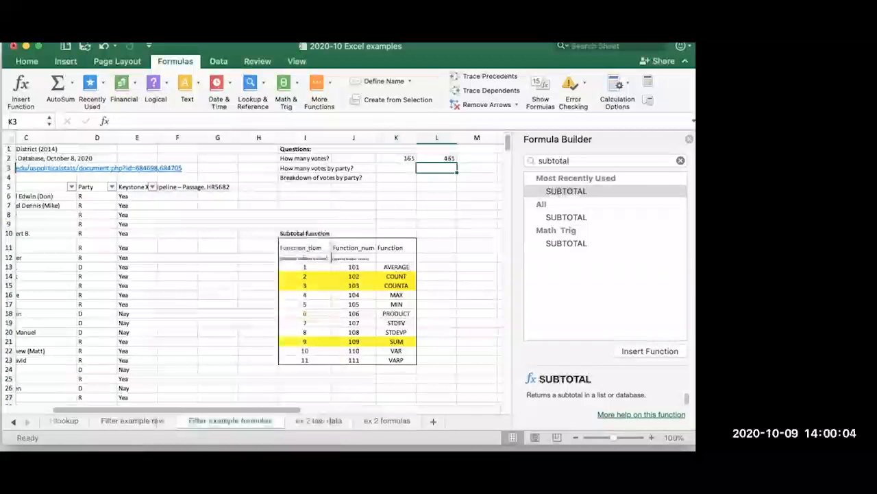
key("Up")
key("Up")
type("Subtotal")
key("Return")
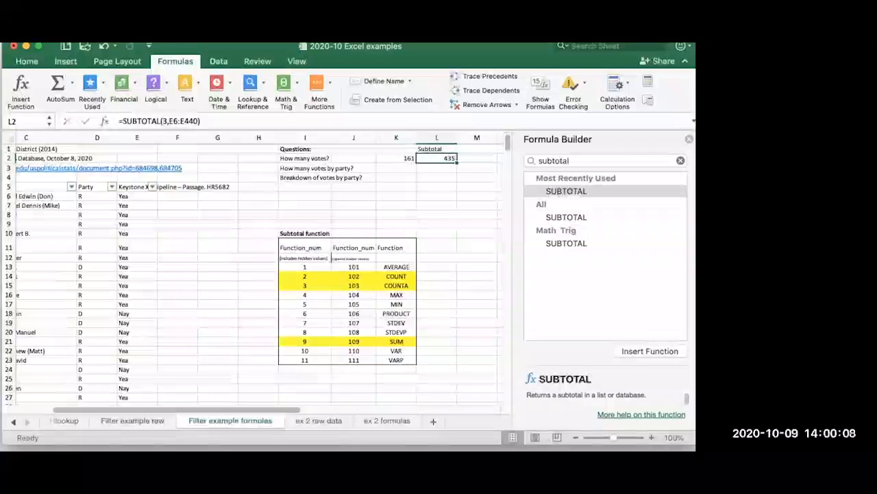
key("Down")
type("Subtota")
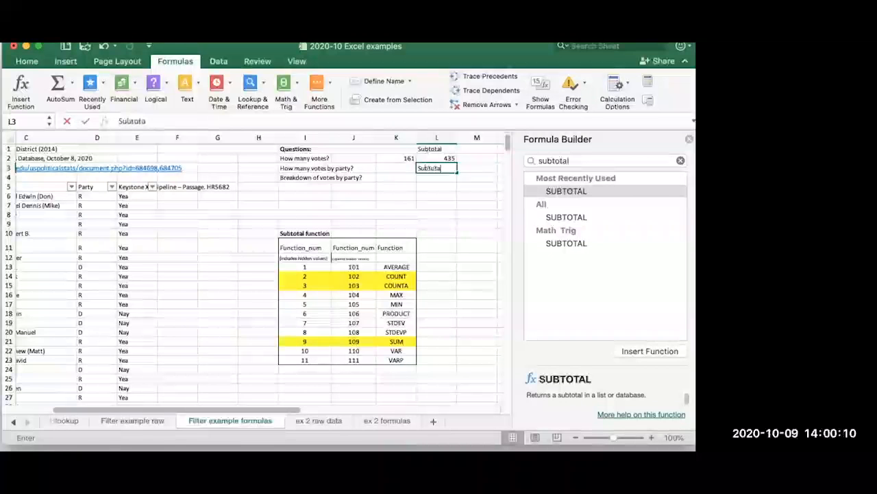
key("BackSpace")
key("BackSpace")
key("BackSpace")
key("BackSpace")
key("BackSpace")
key("BackSpace")
key("BackSpace")
key("BackSpace")
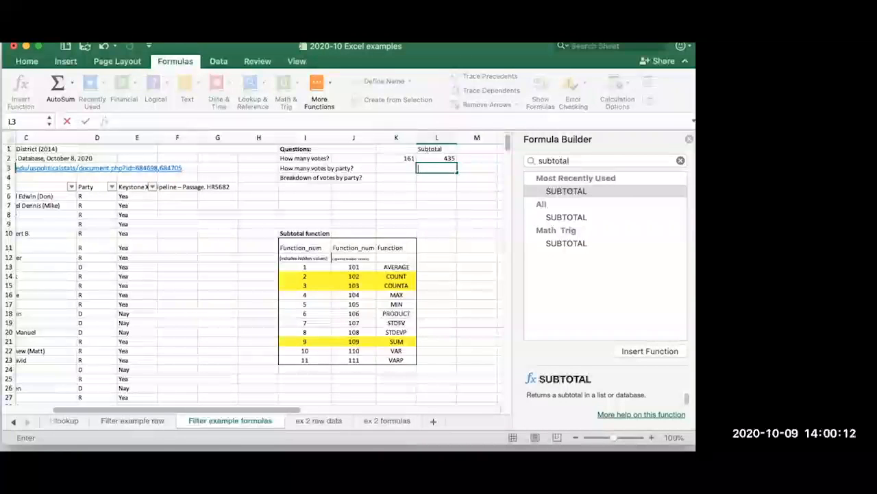
Step: Enter =SUBTOTAL(3,D6:D440) in L3 to count the Party column entries for the votes by party question
type("=subtotal(")
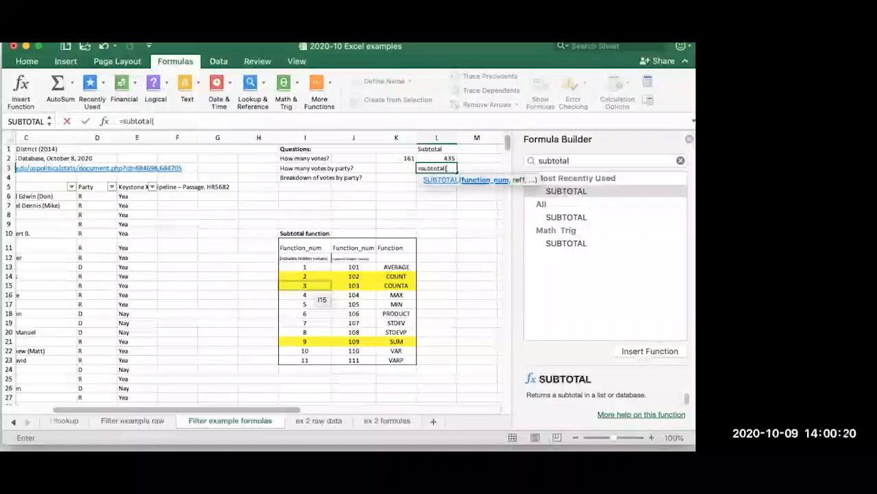
type(",")
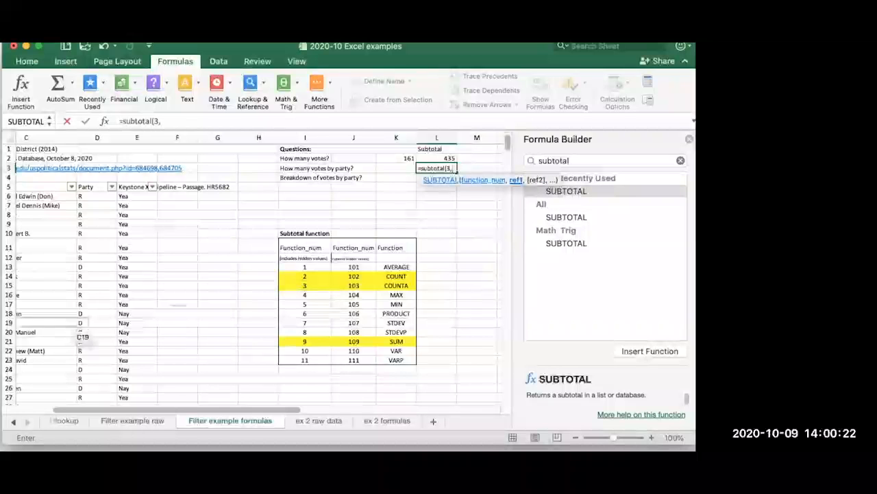
left_click(96, 205)
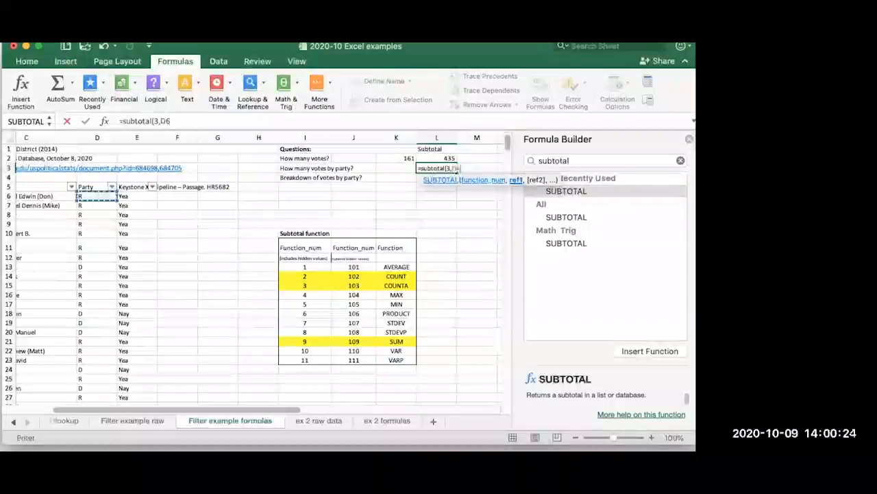
key("ctrl+shift+Down")
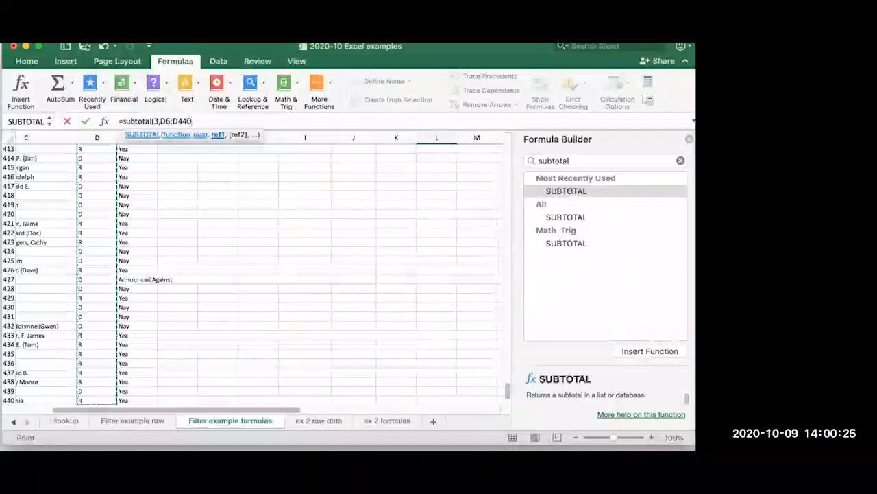
key("Return")
scroll(258, 274, "up", 3)
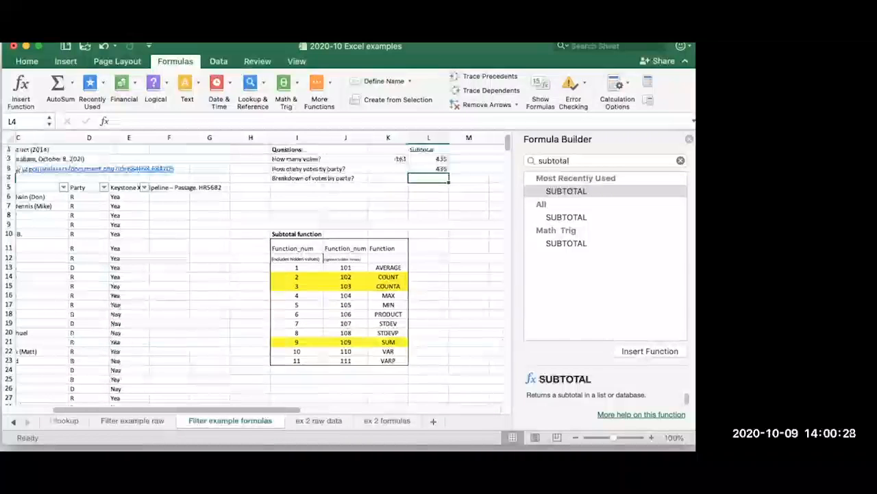
Step: Test the SUBTOTAL formula in L3 by filtering the Party column to only D, then switching to only R
left_click(421, 168)
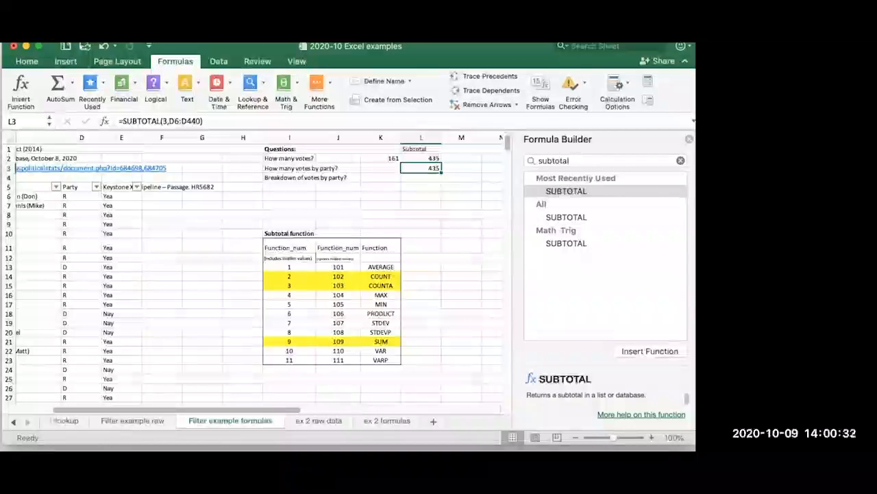
left_click(96, 187)
left_click(130, 330)
left_click(129, 342)
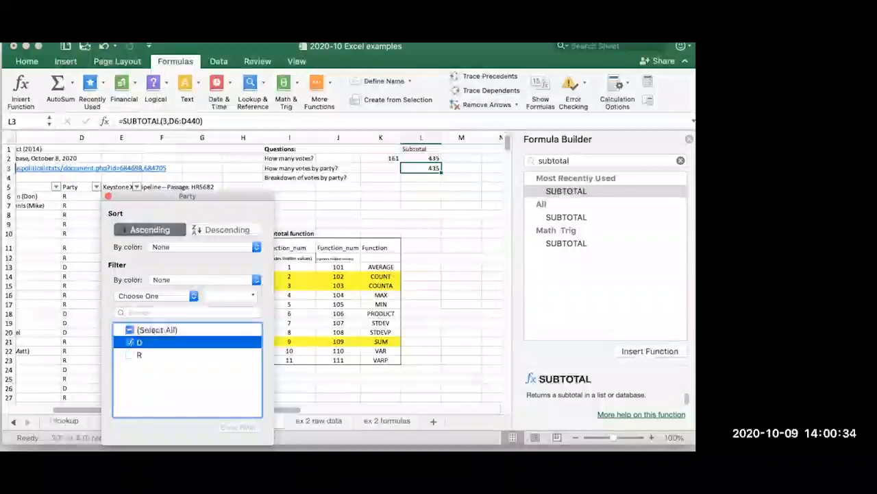
left_click(129, 373)
left_click(130, 386)
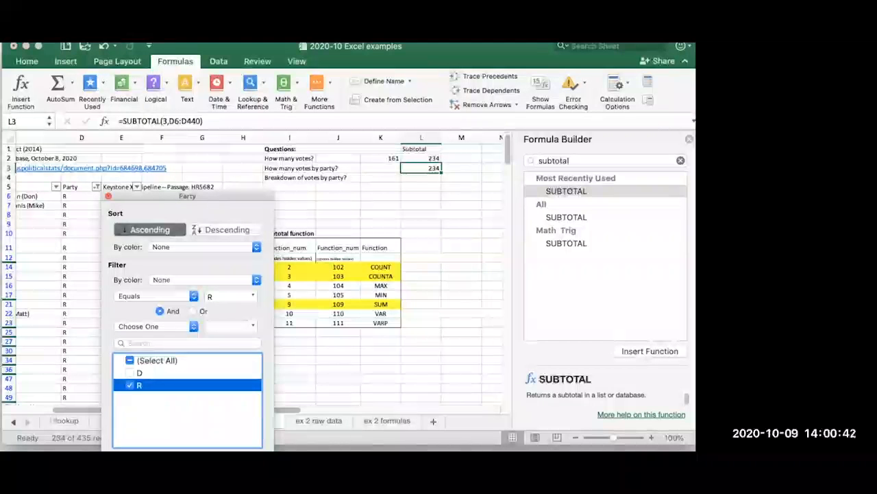
Step: Clear the filter on the Party column and close its filter window
left_click_drag(187, 196, 212, 126)
left_click(264, 386)
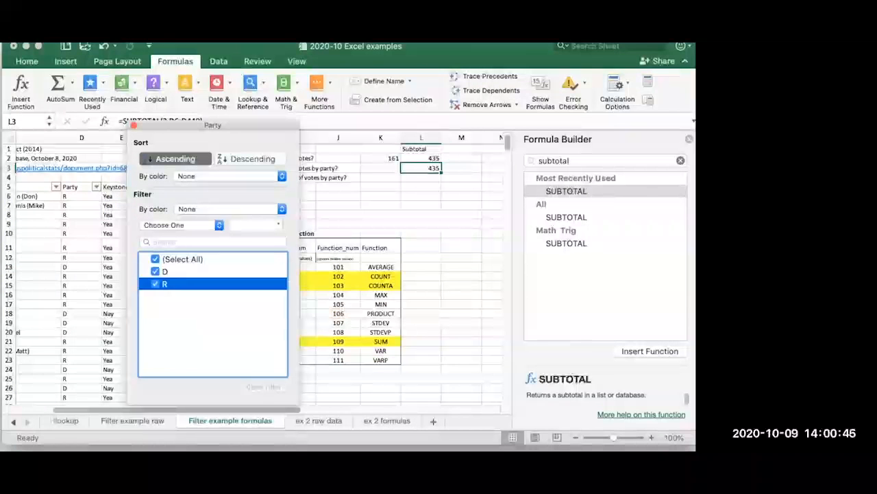
left_click(133, 125)
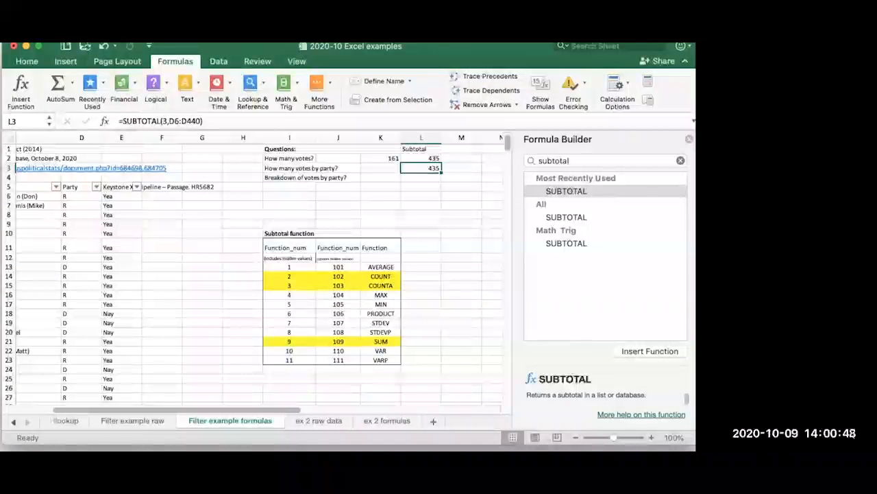
Step: Move the party SUBTOTAL formula from L3 to L4, beside the "Breakdown of votes by party?" question
left_click_drag(421, 173, 421, 181)
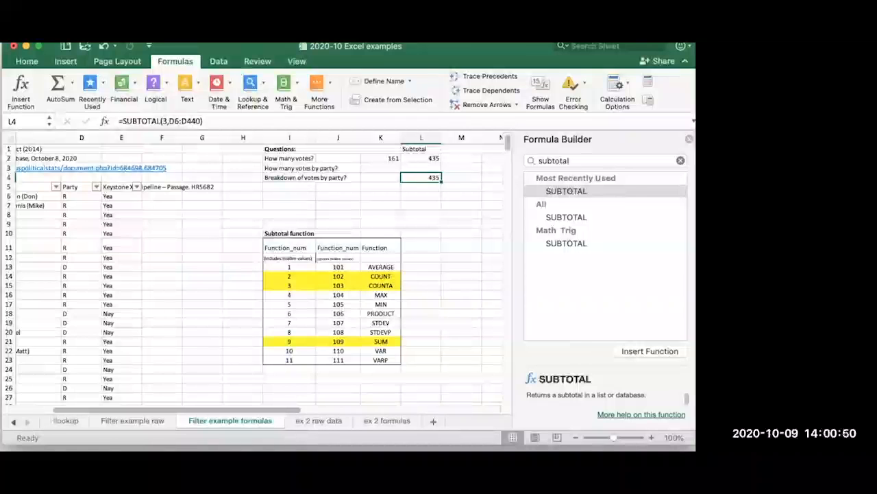
left_click(302, 177)
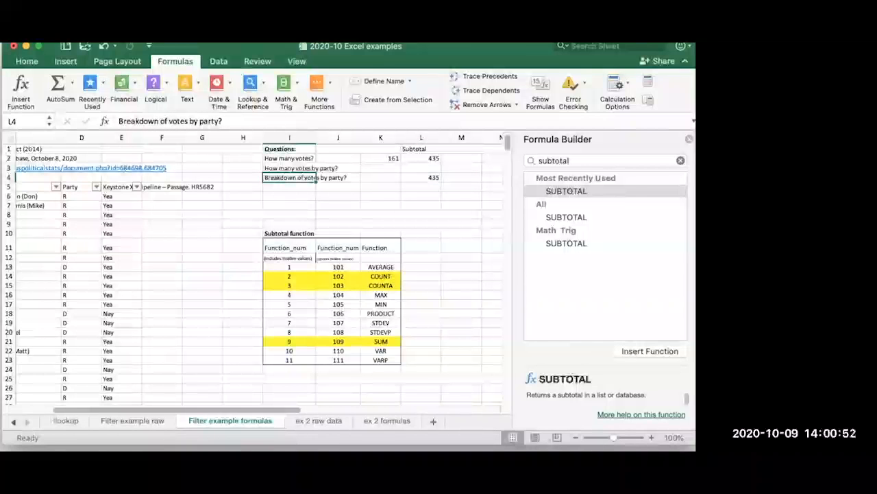
left_click(421, 177)
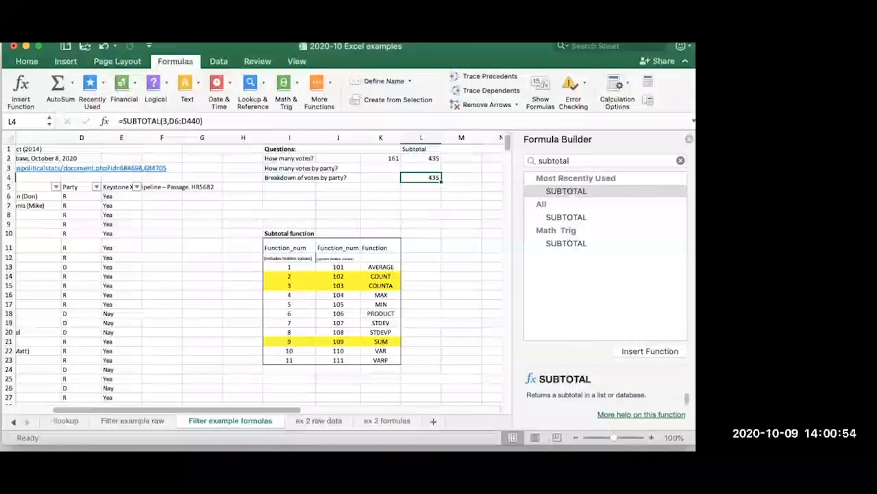
left_click(314, 168)
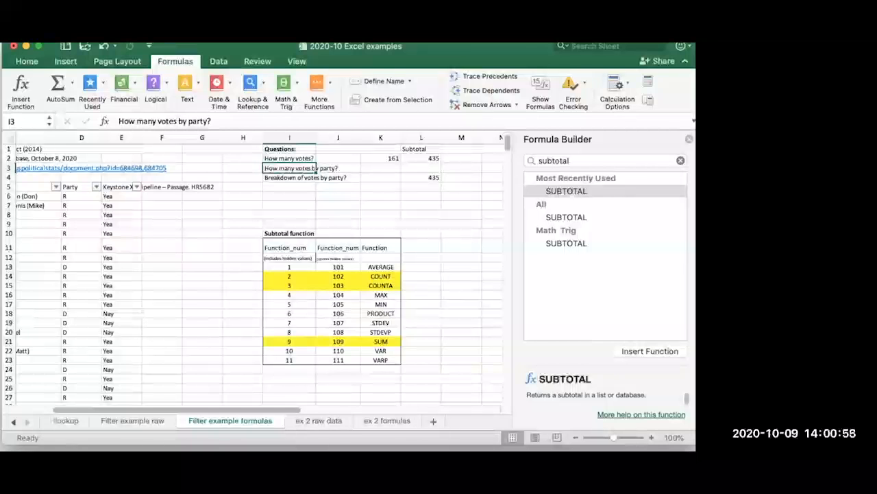
left_click(247, 168)
left_click(103, 170)
key("Left")
key("Left")
key("Left")
key("Down")
key("Down")
key("Down")
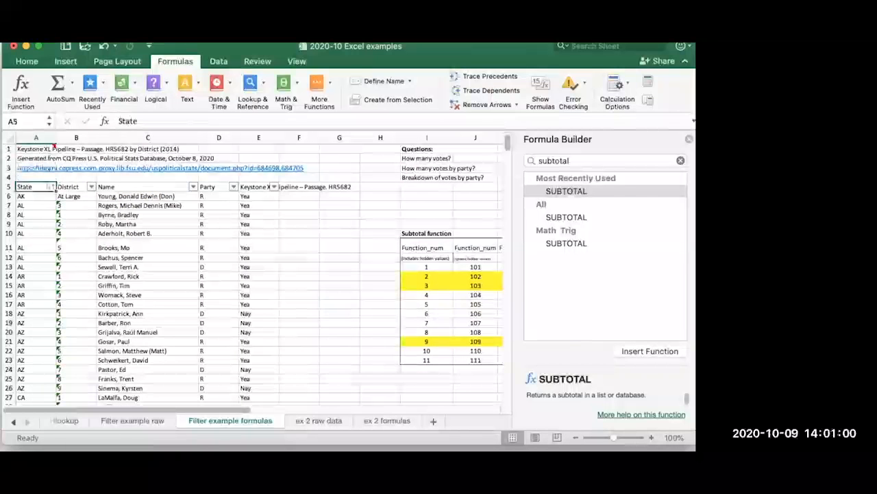
key("Right")
key("Right")
key("Right")
key("Right")
key("Left")
key("Left")
key("Left")
key("Left")
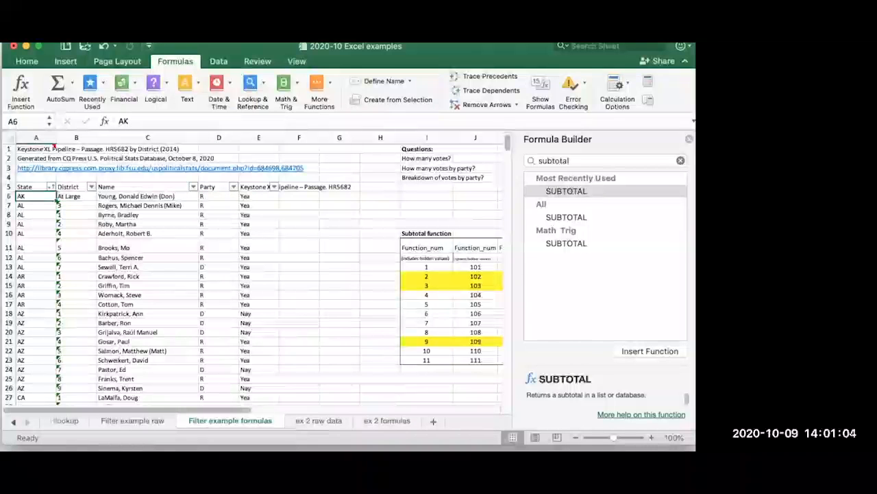
Step: Review the Sort & Filter options for the vote table and close the Formula Builder
left_click(27, 61)
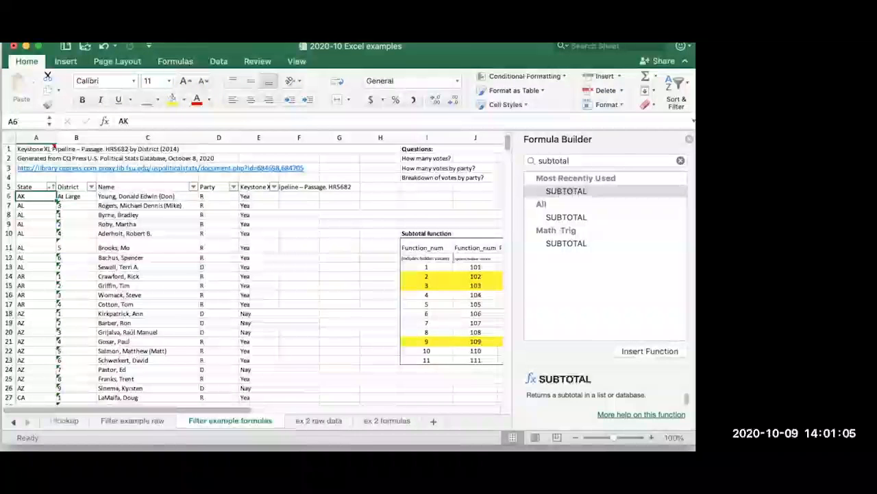
left_click(676, 83)
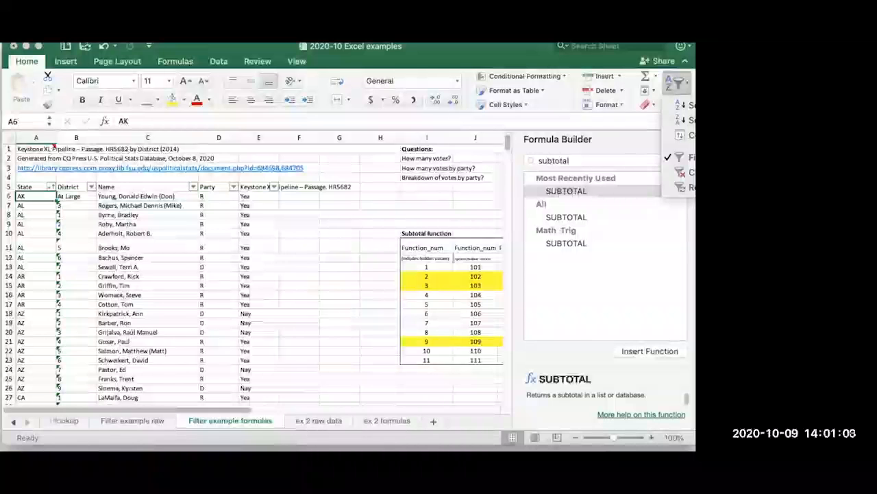
key("Escape")
left_click_drag(480, 46, 484, 48)
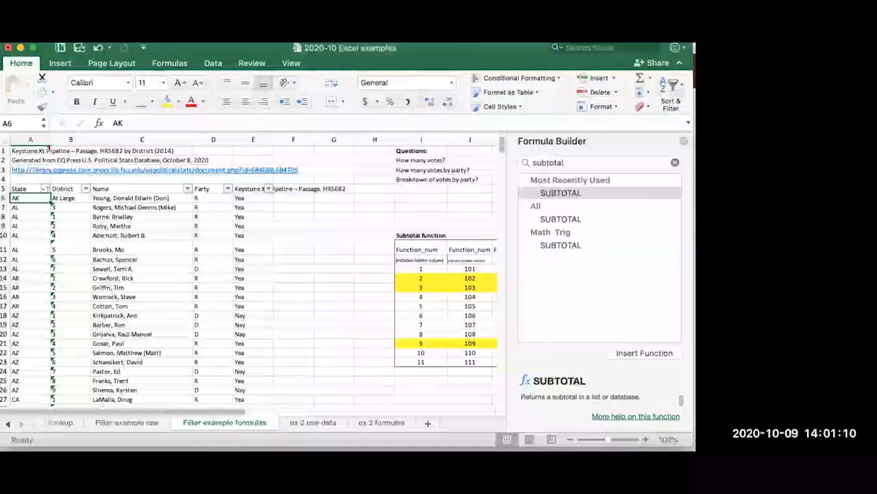
left_click(672, 84)
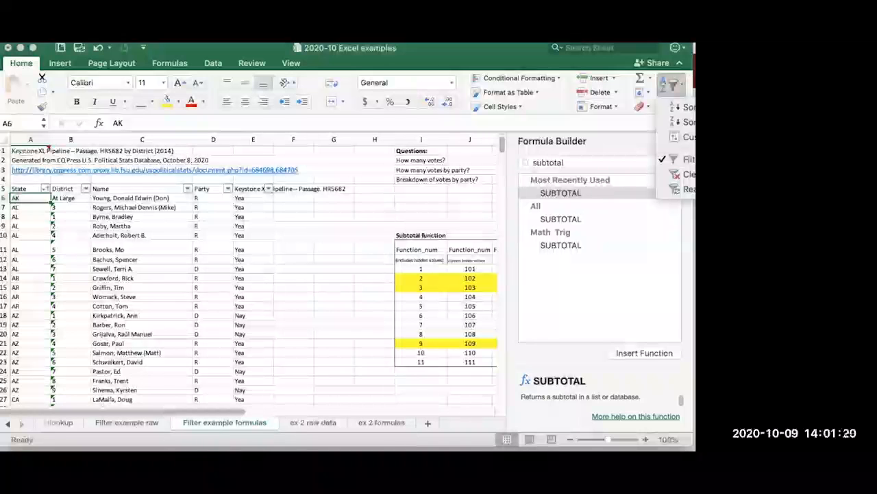
key("Escape")
left_click(253, 306)
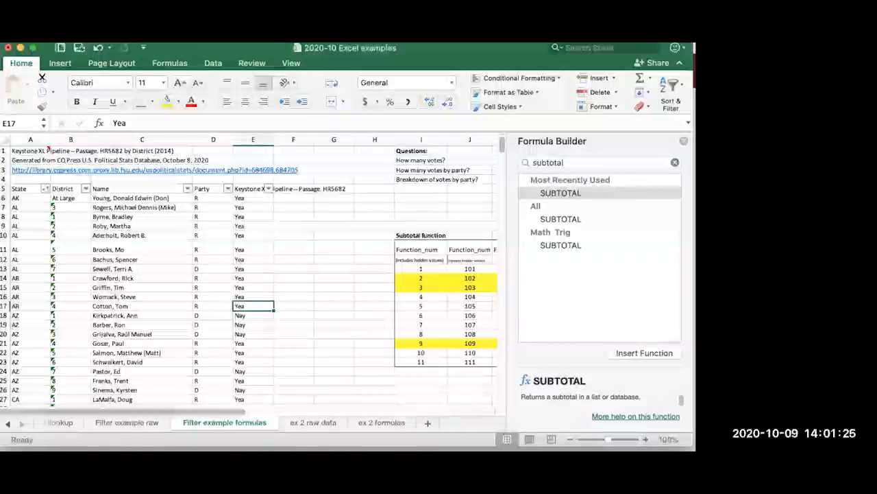
left_click(685, 141)
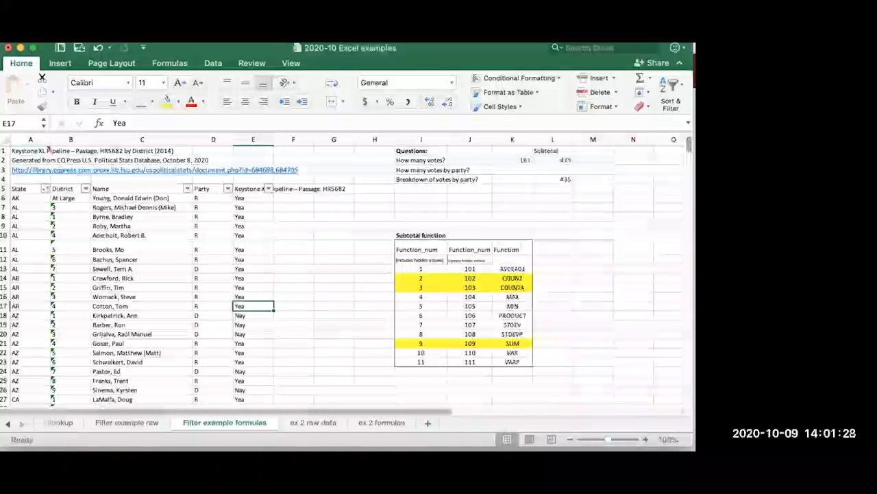
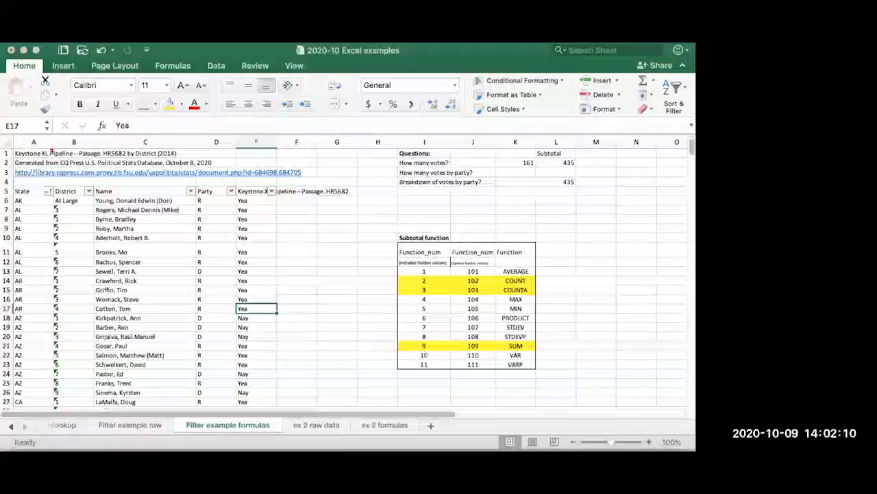
Step: Advance the presentation to the "Breaking up a Complex Data String" slide and return to Excel's ex 2 raw data sheet at cell A2
key("super+Tab")
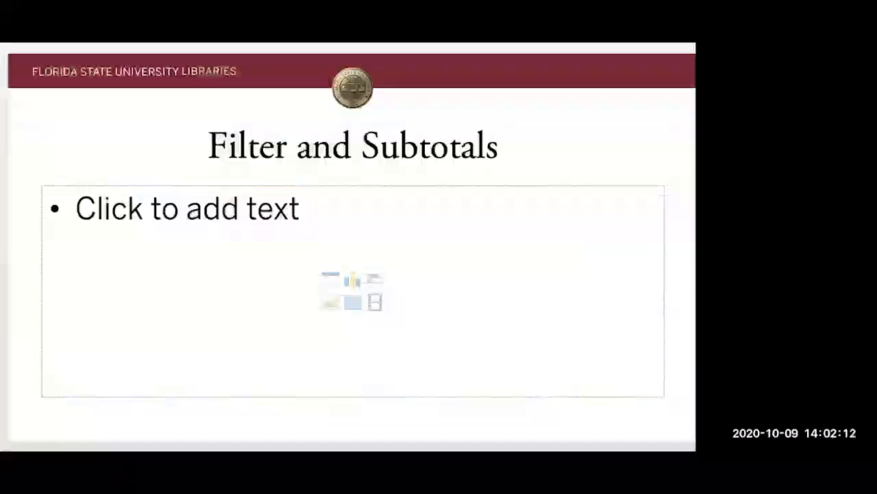
key("Page_Down")
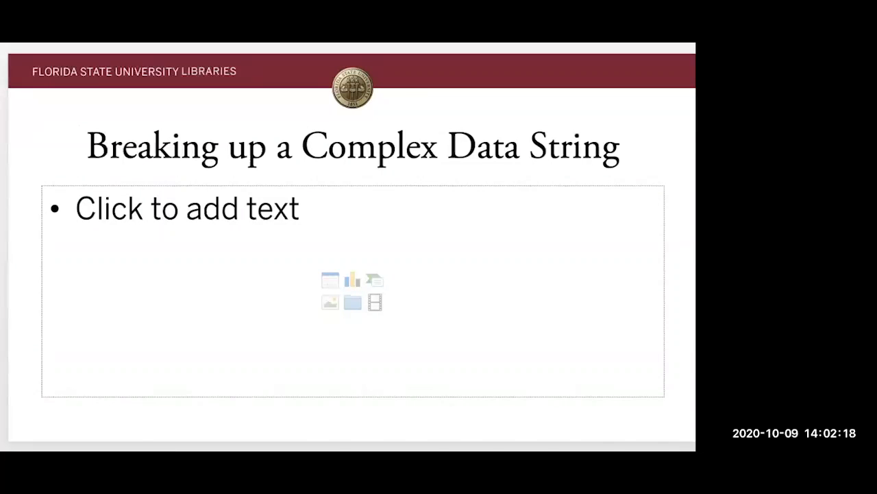
left_click(172, 392)
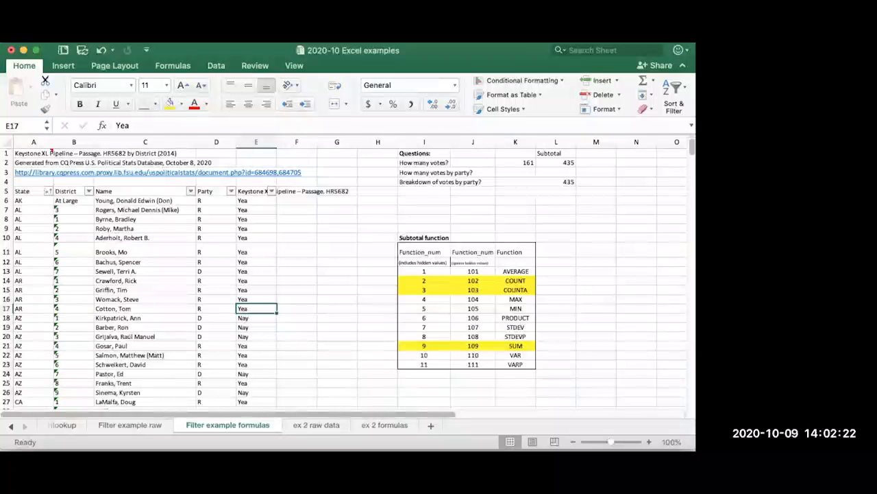
left_click(316, 425)
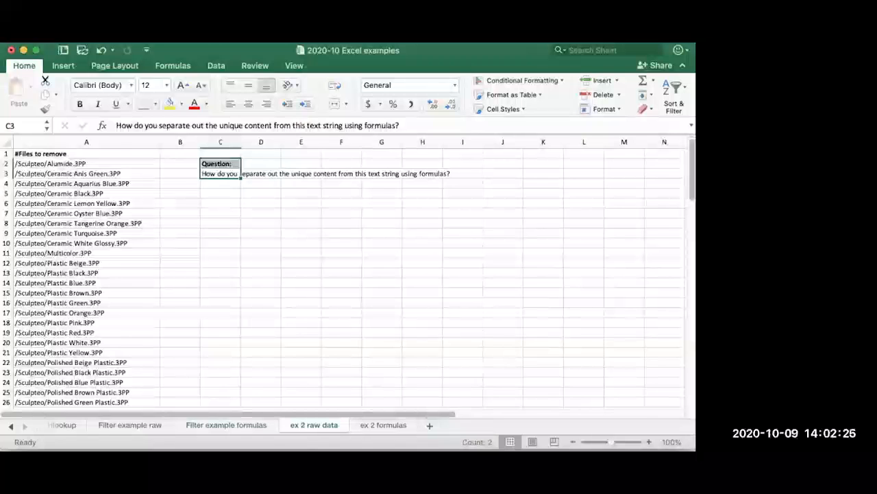
left_click(86, 164)
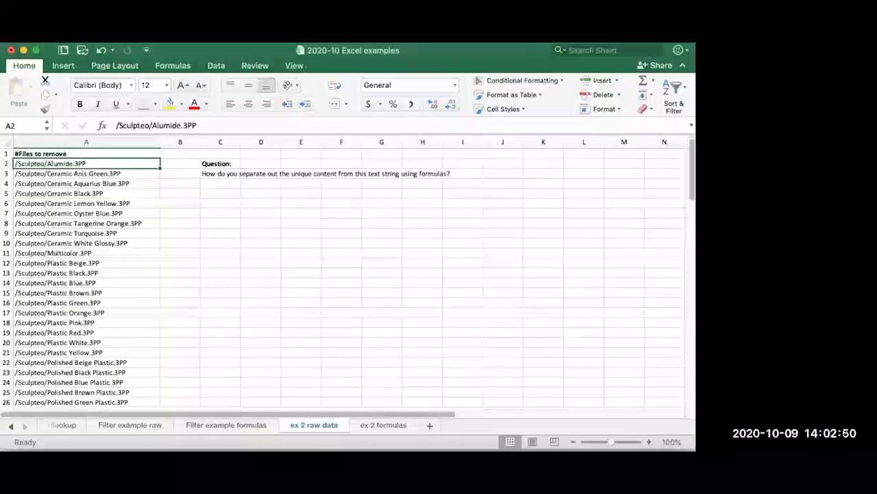
Step: Enter the example string 123.456/date;First_Name;Last_name in C5 and undo the entry
left_click(220, 193)
type("123.456")
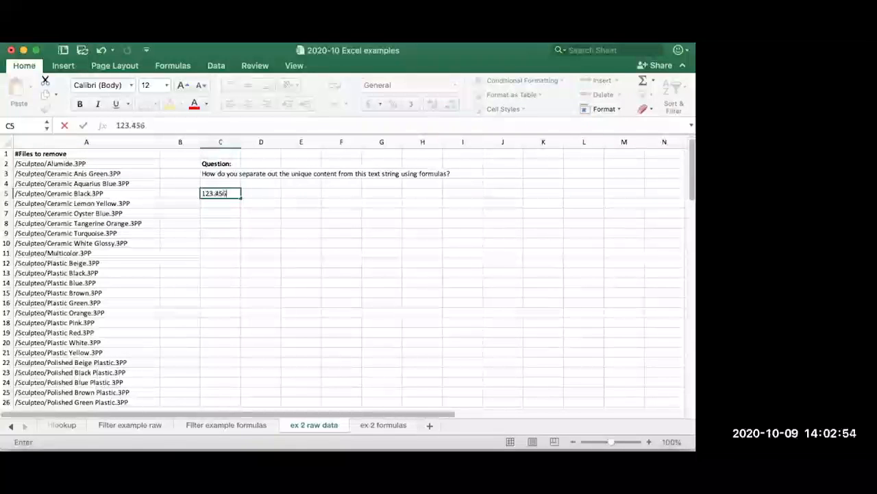
type("/date")
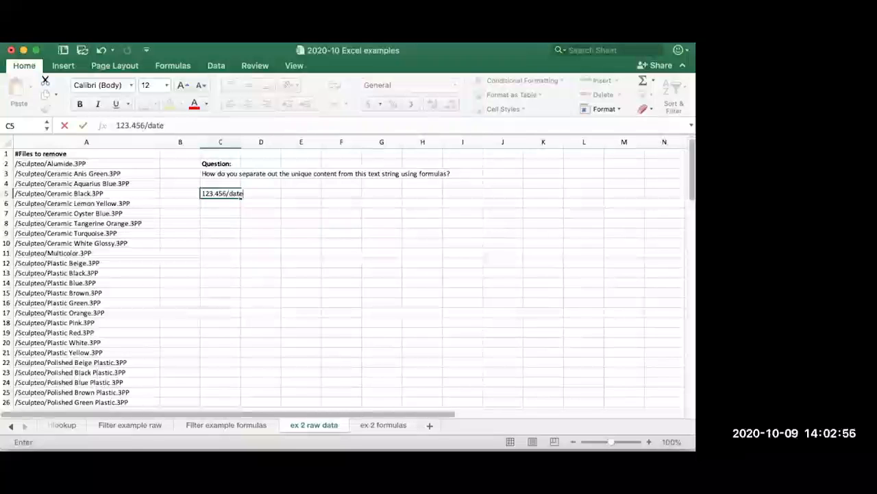
type(";")
type("Stude")
key("BackSpace")
key("BackSpace")
key("BackSpace")
key("BackSpace")
key("BackSpace")
type("First")
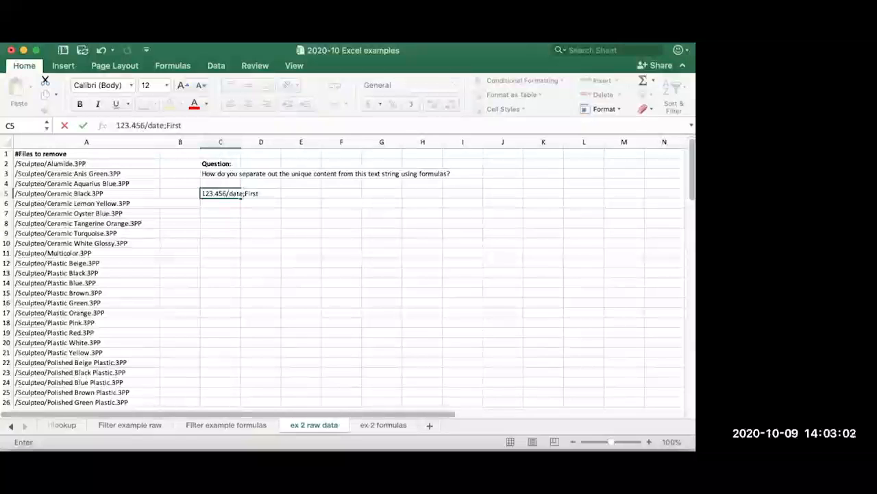
type("_Name;Last_name")
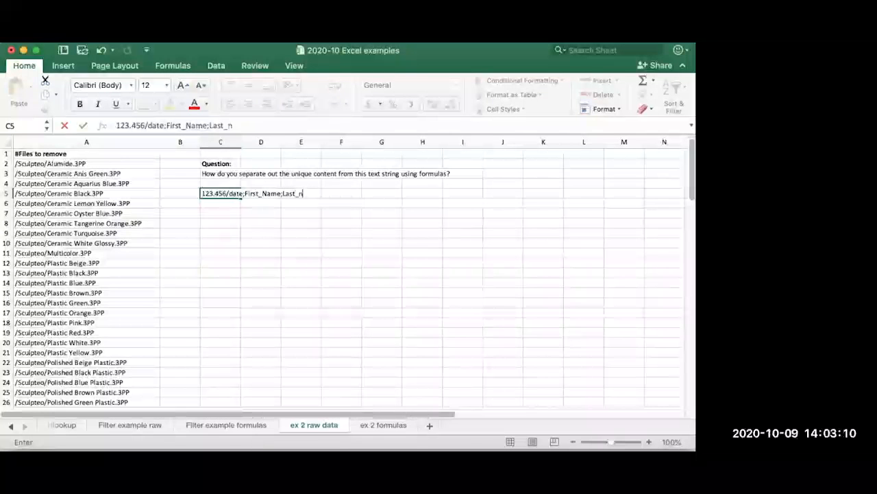
key("Return")
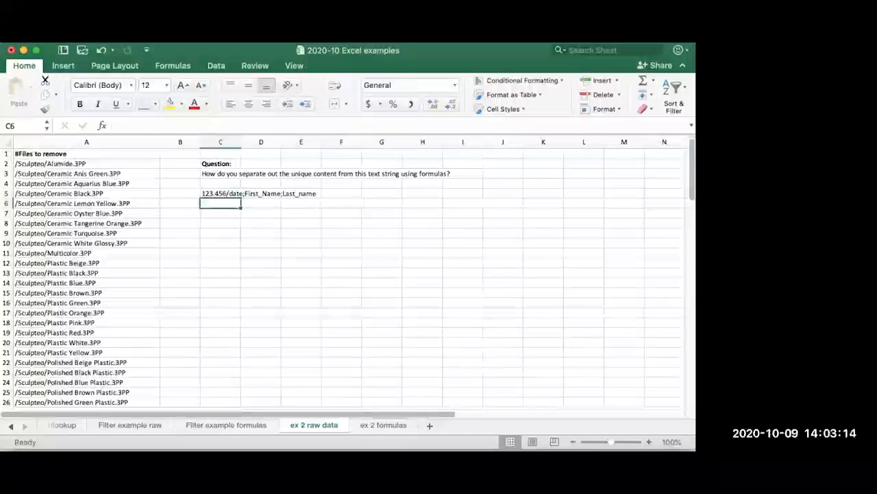
key("Up")
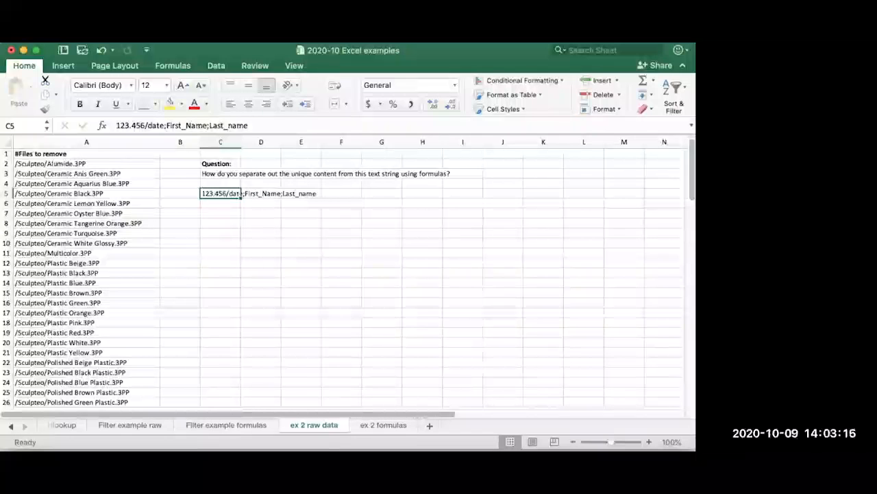
key("super+z")
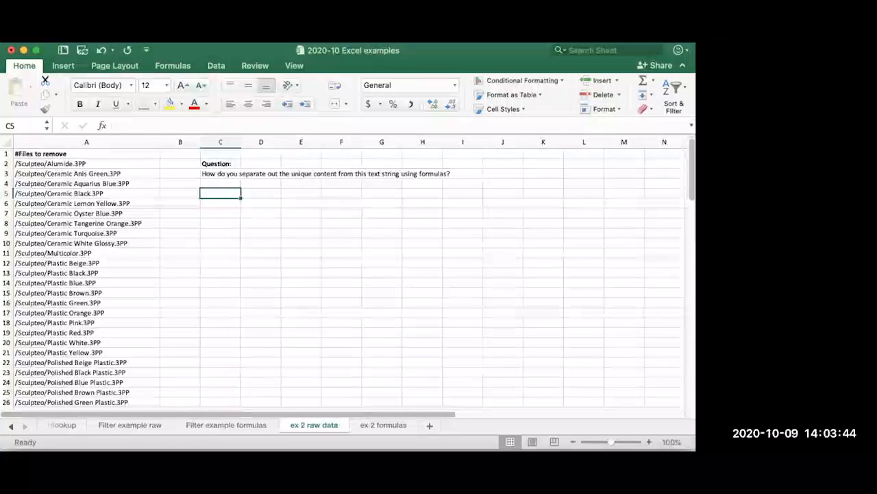
Step: Open the ex 2 formulas sheet and clear the file path in A2
key("ctrl+Page_Down")
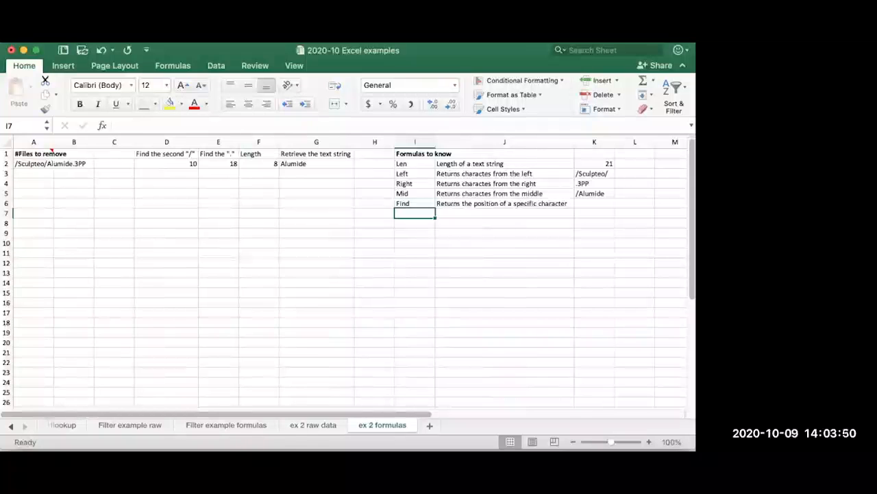
left_click(50, 164)
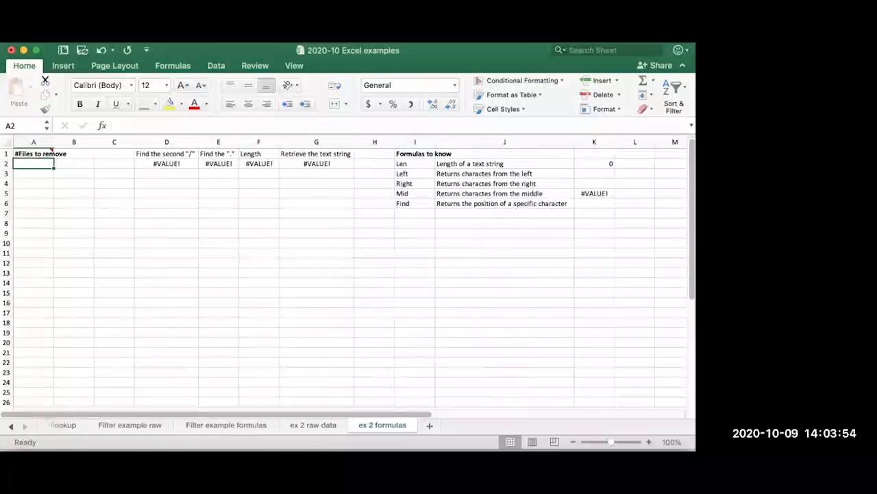
Step: Go through the "Formulas to know" list from Len to Find
left_click(415, 174)
left_click(415, 164)
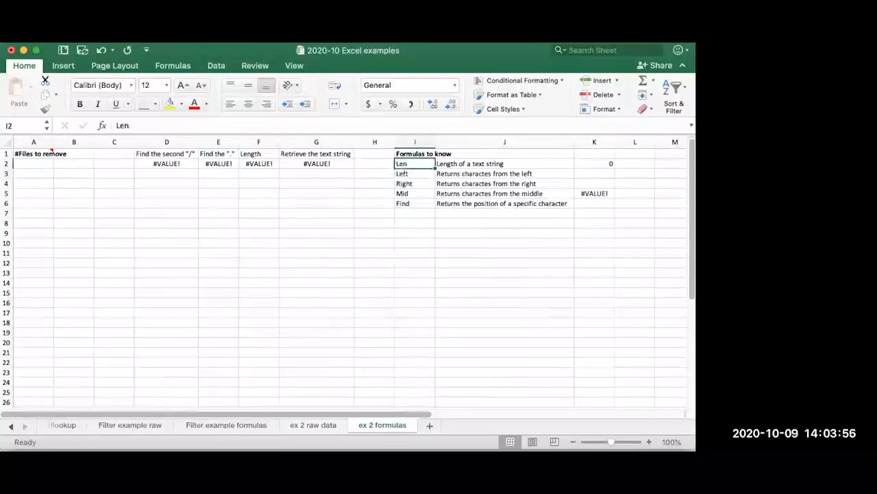
key("Down")
key("Down")
key("Down")
key("Down")
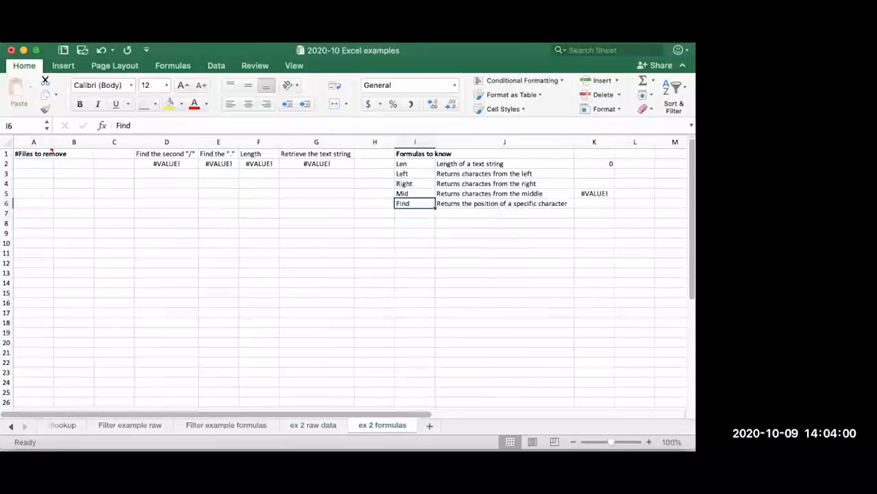
Step: Copy all file paths from A2 down on the ex 2 raw data sheet and paste them at A2 of ex 2 formulas
left_click(314, 425)
left_click(86, 164)
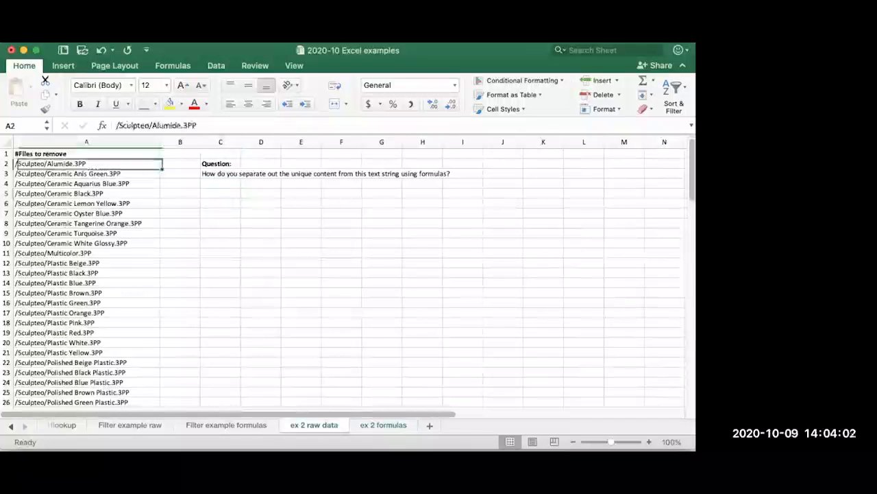
key("super+shift+Down")
key("super+c")
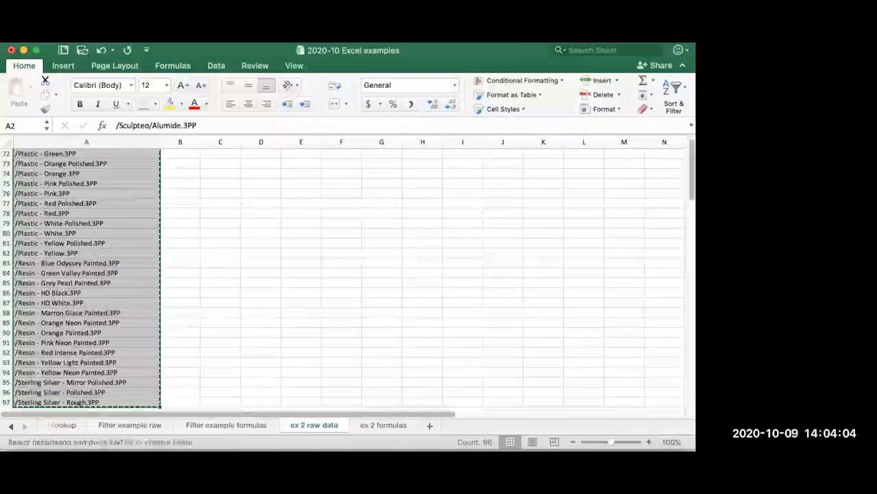
left_click(384, 425)
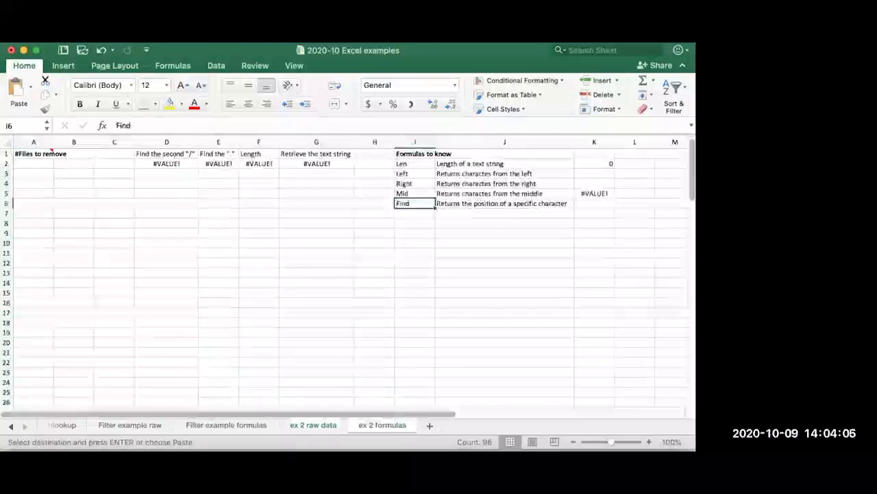
left_click(41, 164)
key("super+v")
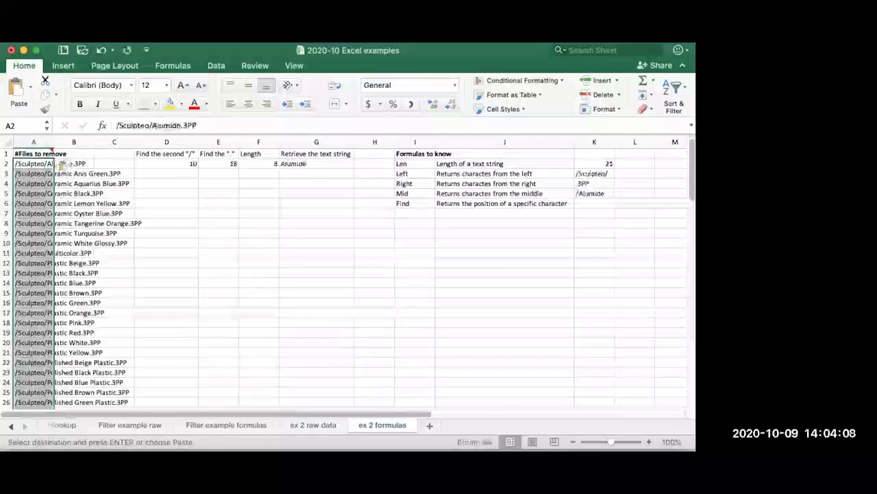
Step: Widen column A of the ex 2 formulas sheet to show more of the file paths
left_click(89, 194)
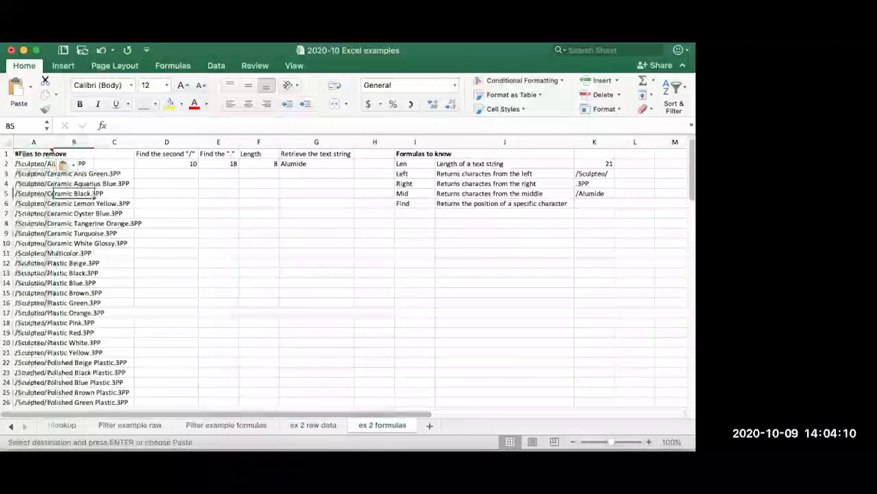
left_click_drag(52, 142, 80, 142)
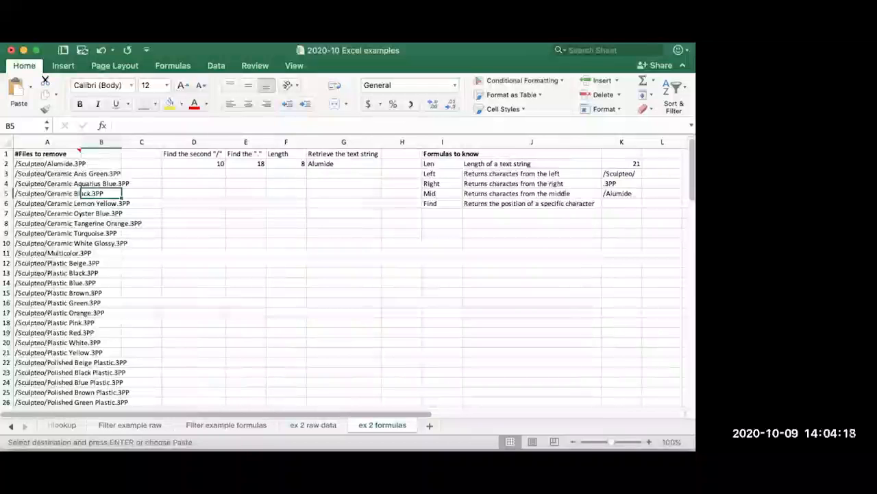
Step: Look through the pasted file paths in column A and return to the first path in A2
scroll(343, 274, "down", 3)
left_click(57, 233)
key("Down")
key("Down")
key("Down")
key("Down")
key("Down")
key("Down")
key("Down")
key("Down")
key("Down")
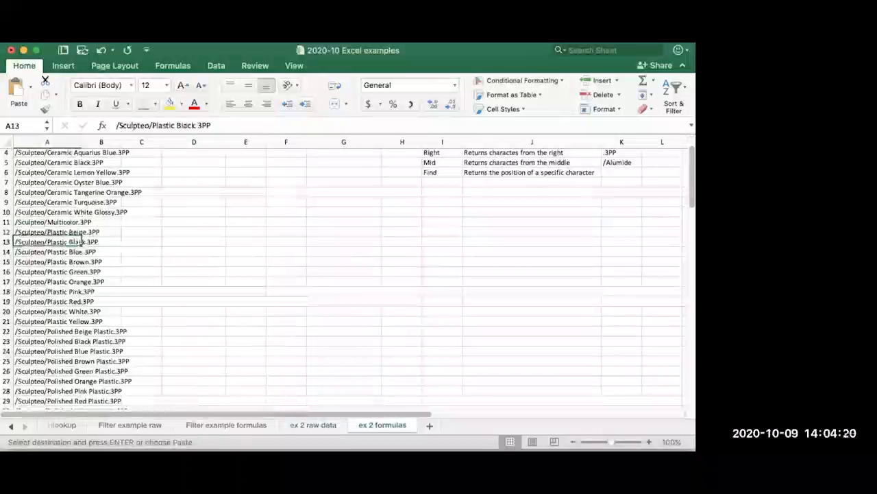
key("Down")
key("Down")
key("Down")
key("Down")
key("Down")
key("Down")
key("Down")
key("Down")
key("Down")
key("Down")
key("Down")
key("Down")
key("Down")
key("Down")
key("Down")
key("Down")
key("Down")
key("Down")
key("Down")
key("Down")
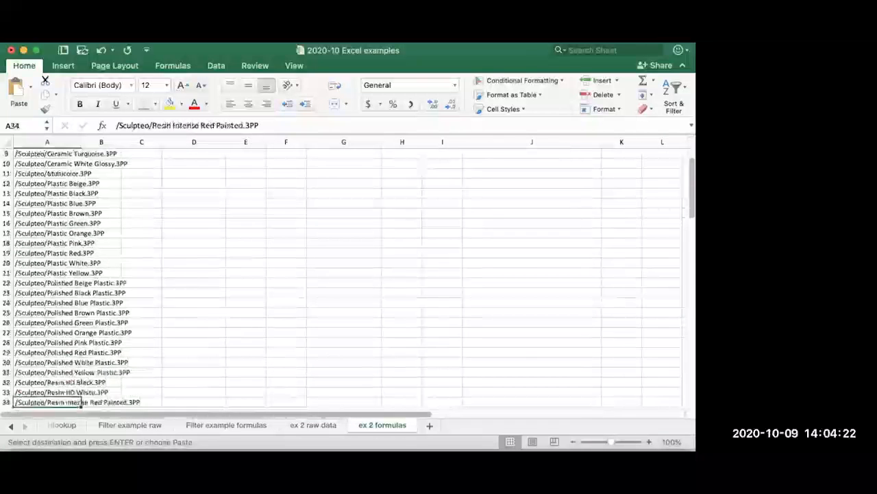
key("Down")
key("Down")
key("Down")
key("Down")
key("Down")
key("Down")
key("Down")
key("Down")
key("Down")
key("Down")
key("Down")
key("Down")
key("Down")
key("Down")
key("Down")
key("Down")
key("Down")
key("Down")
key("Down")
key("Down")
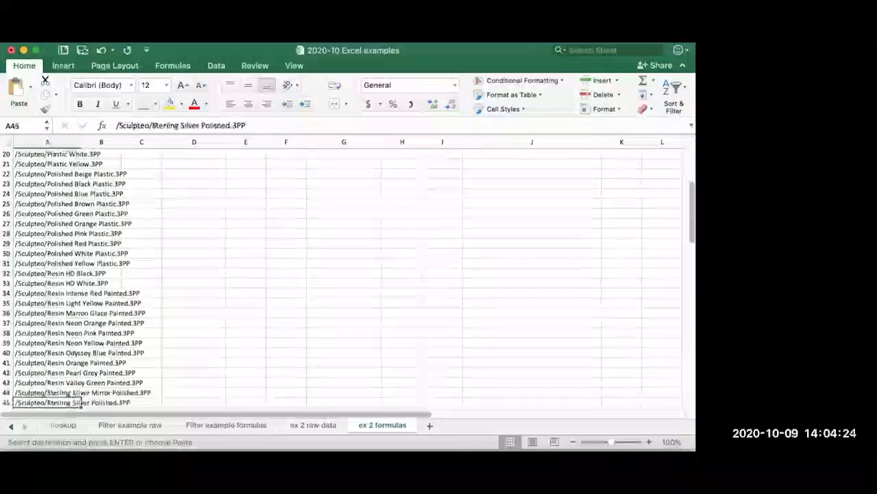
key("Down")
key("Up")
key("Up")
key("super+Up")
key("Down")
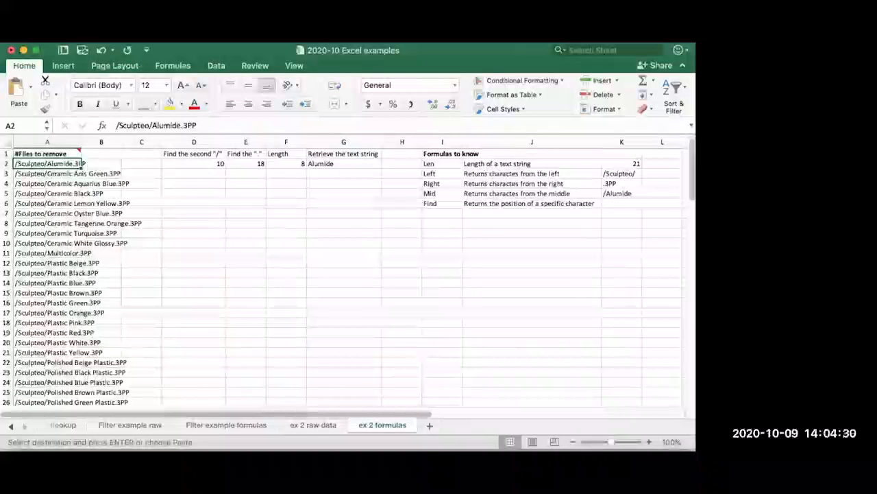
key("super+f")
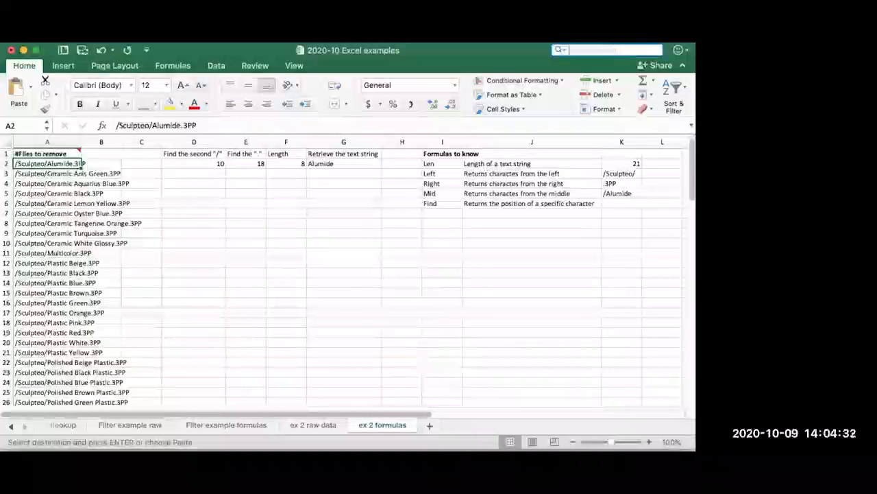
left_click(561, 50)
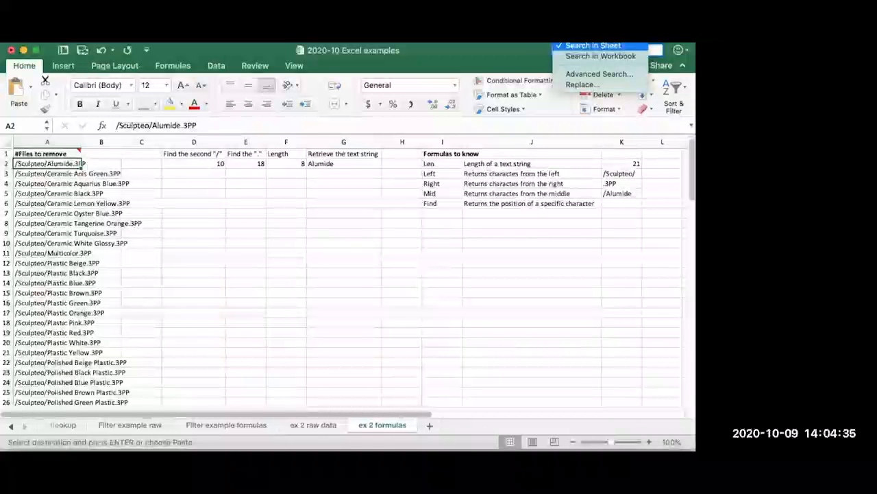
left_click(582, 85)
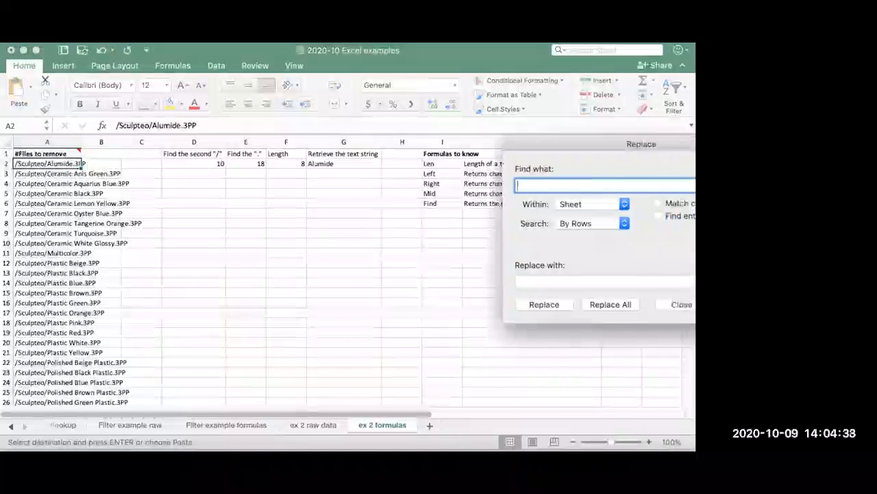
type("?Scup")
key("BackSpace")
key("BackSpace")
key("BackSpace")
key("BackSpace")
key("BackSpace")
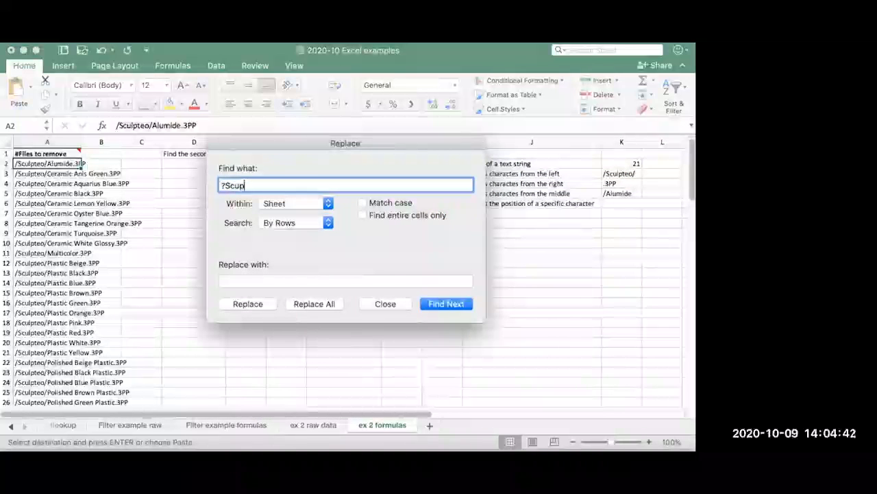
type("/S")
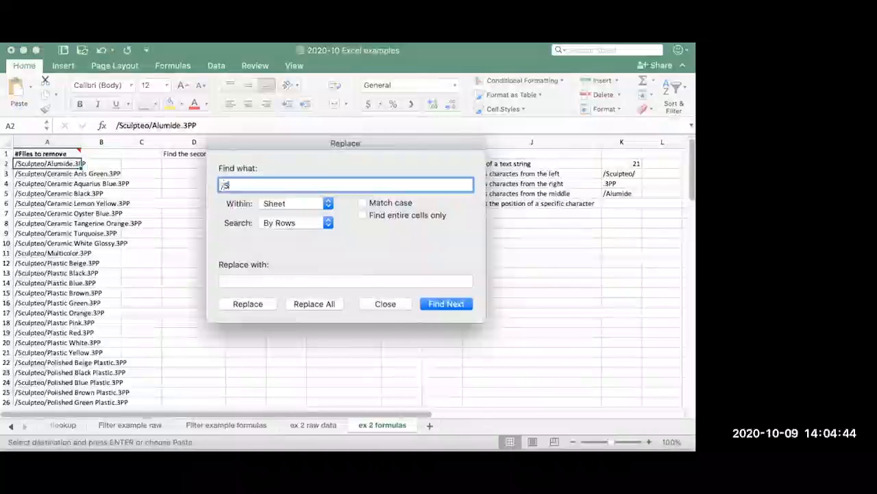
type("culpteo/")
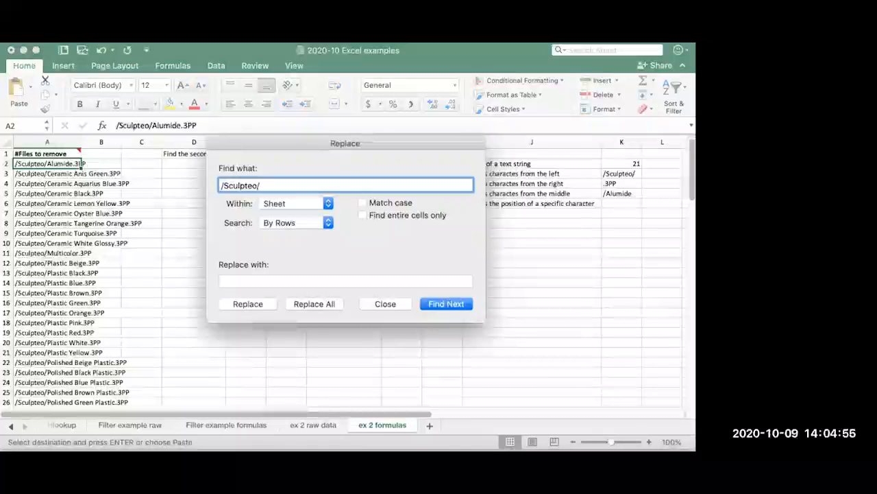
key("Escape")
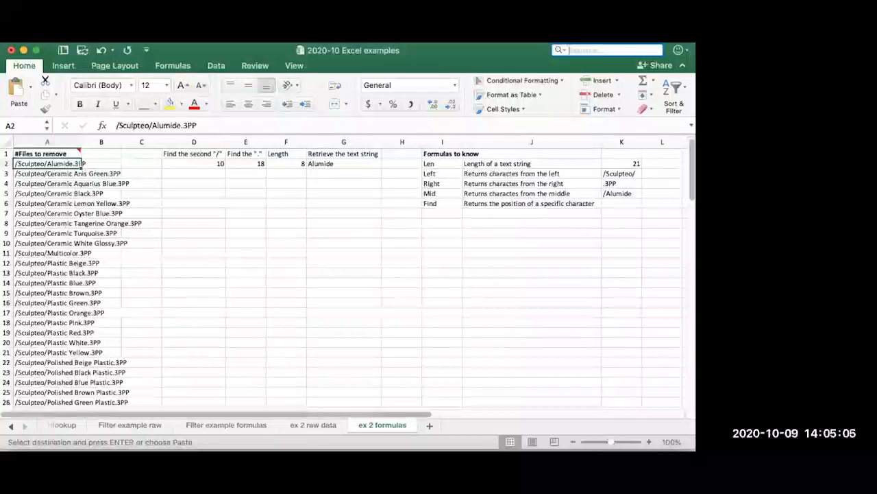
Step: Compare the first file path in A2 with the FIND formula in D2
scroll(303, 254, "up", 1)
scroll(303, 254, "down", 2)
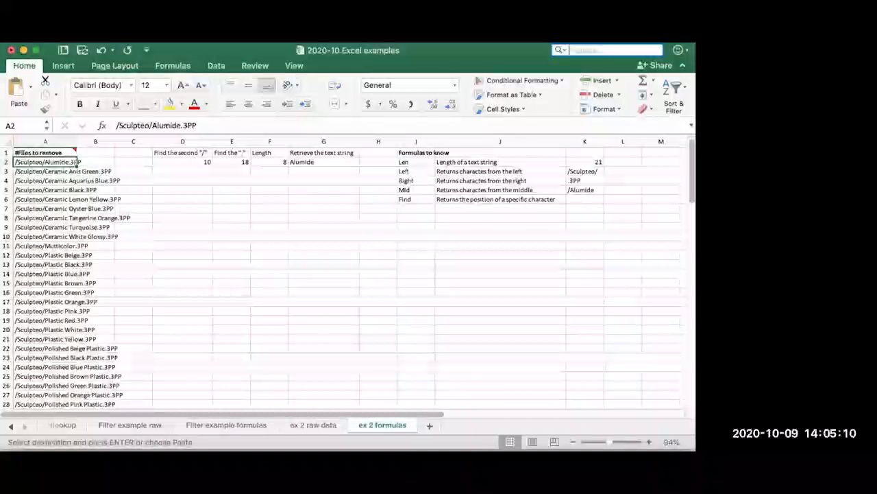
left_click(45, 171)
left_click(45, 162)
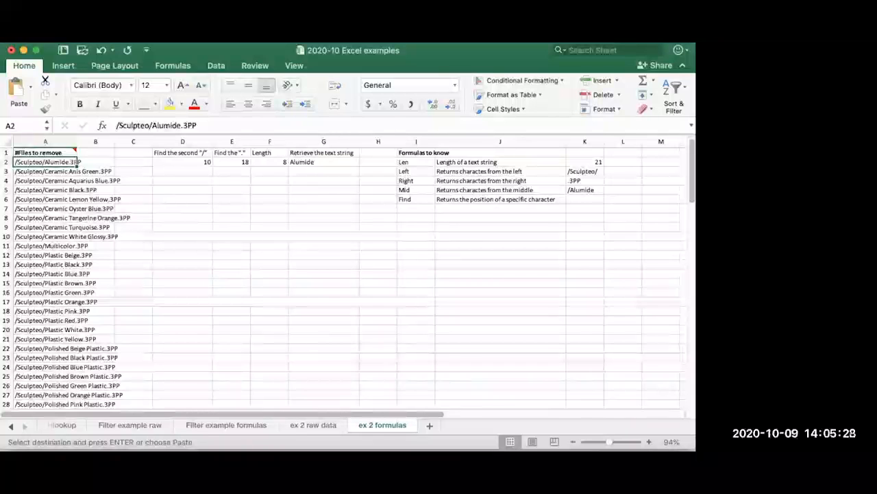
left_click(183, 162)
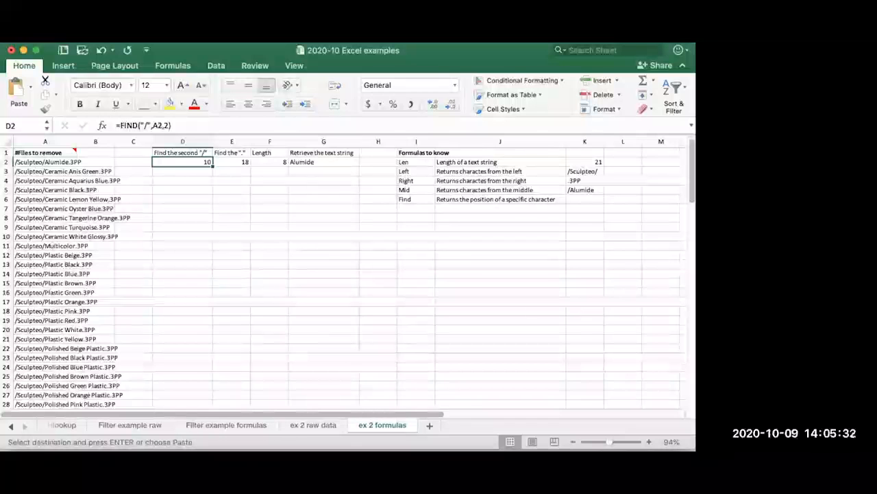
left_click(45, 162)
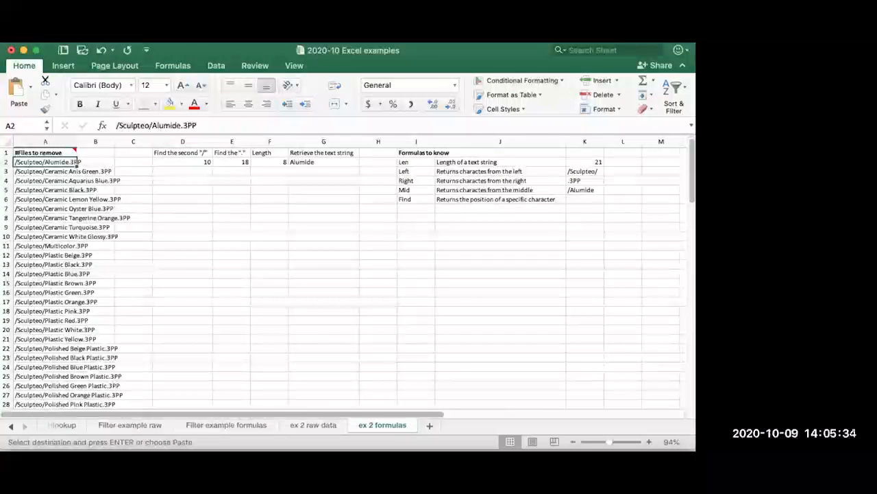
scroll(44, 163, "up", 5)
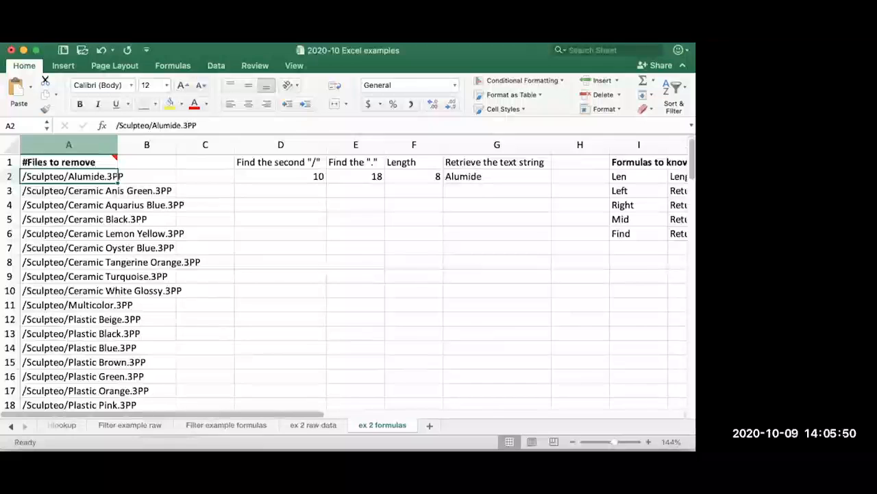
Step: Highlight the unique word "Alumide" within the path text of A2, leaving the cell's content as it is
double_click(116, 176)
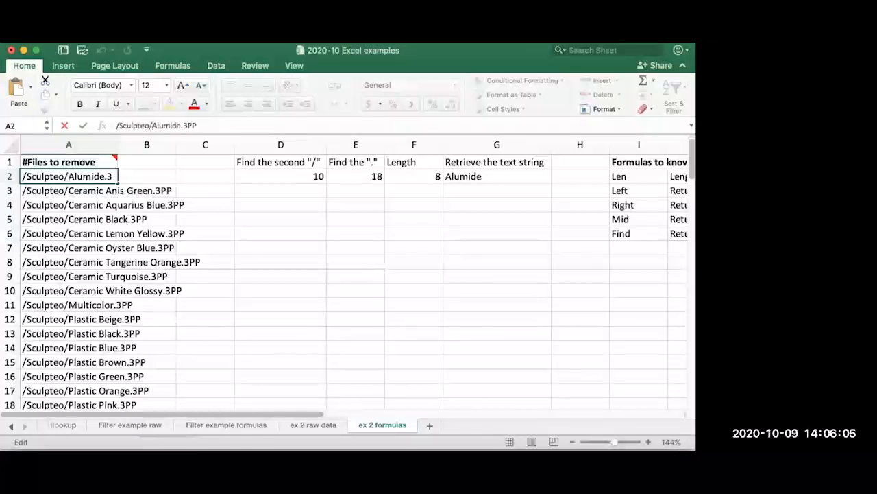
left_click(107, 186)
left_click(106, 178)
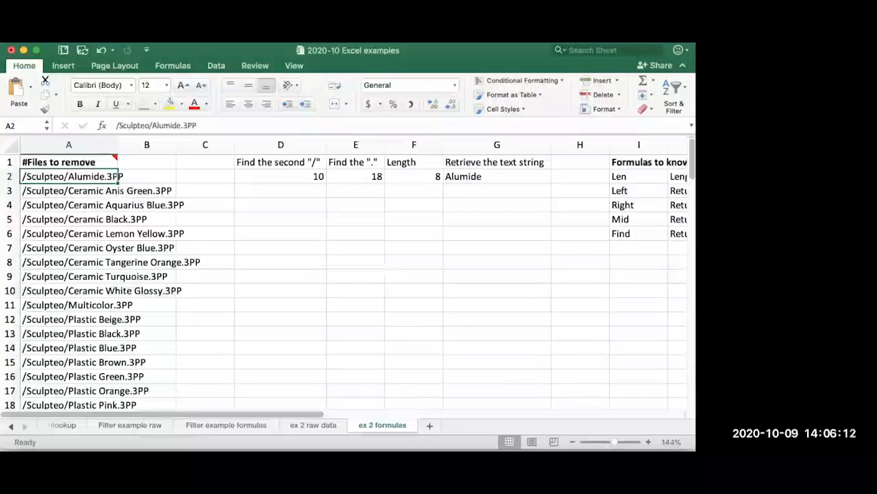
double_click(120, 176)
key("Left")
key("Left")
key("Left")
key("Left")
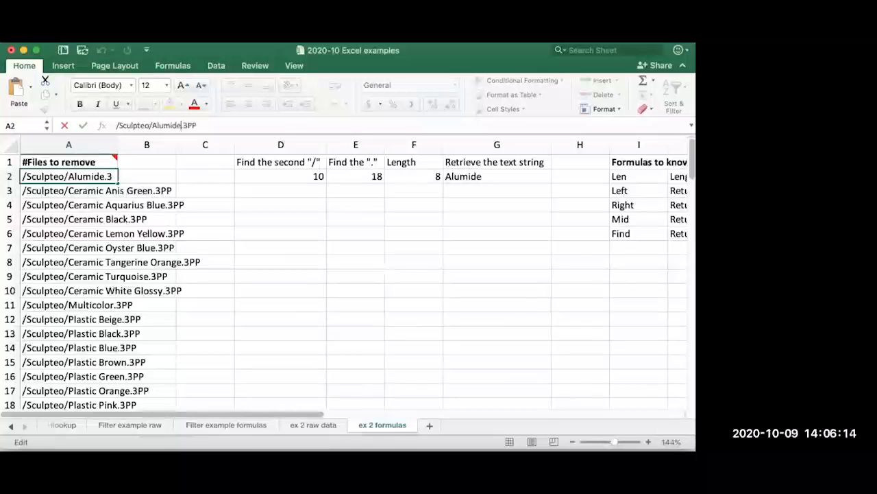
double_click(169, 126)
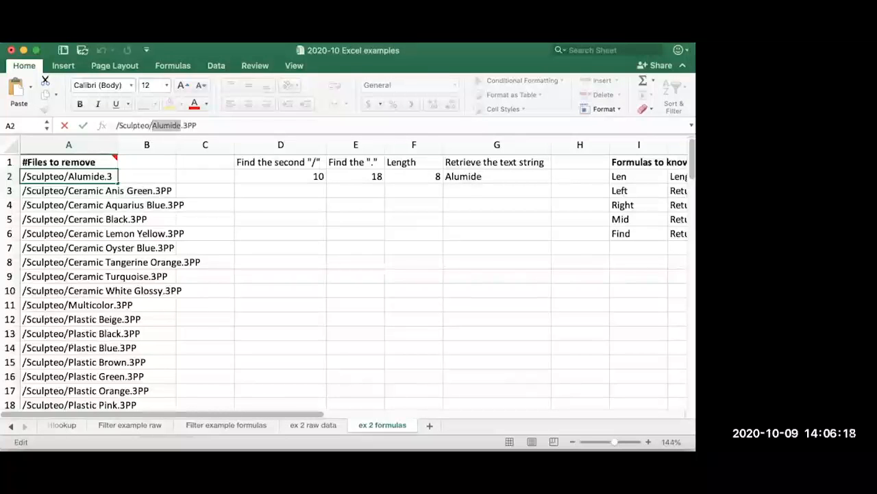
key("Return")
Step: Examine the FIND formula in D2 that locates the second "/" of the path
key("Up")
key("Right")
key("Right")
key("Right")
key("Right")
key("Left")
key("Down")
key("Up")
double_click(281, 176)
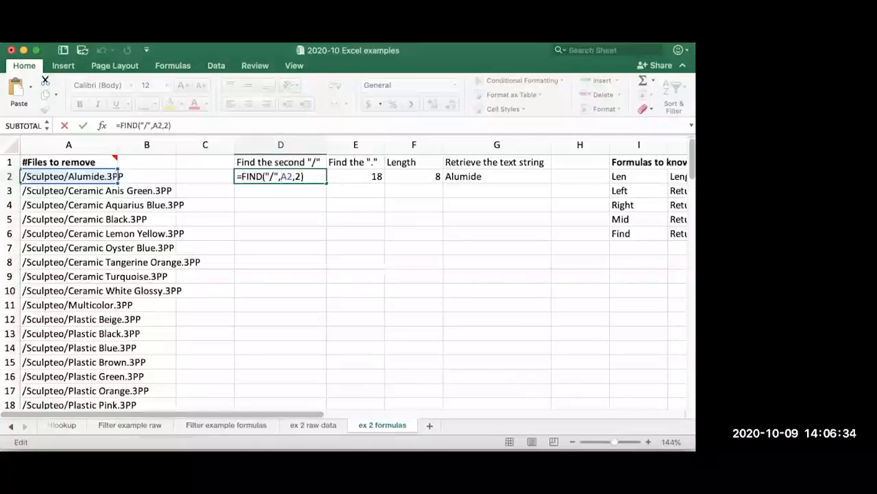
key("Return")
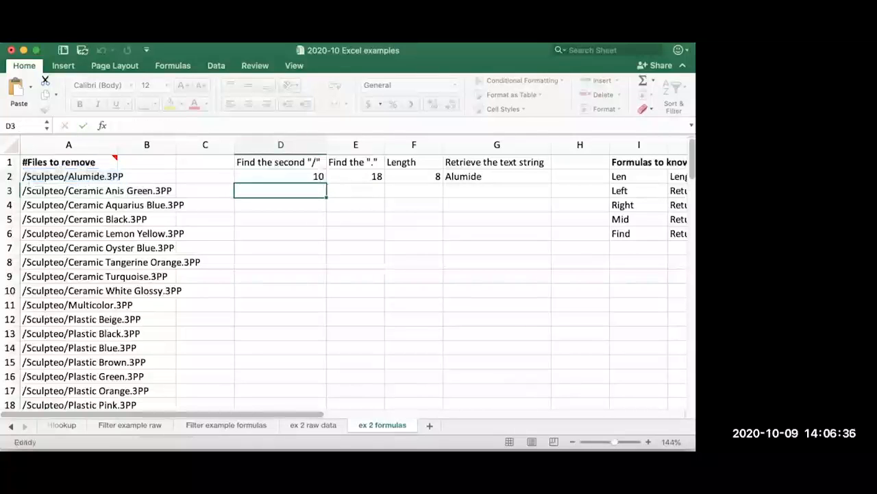
Step: Try to insert the FIND function into D2 with the Formula Builder
key("Up")
type("=find")
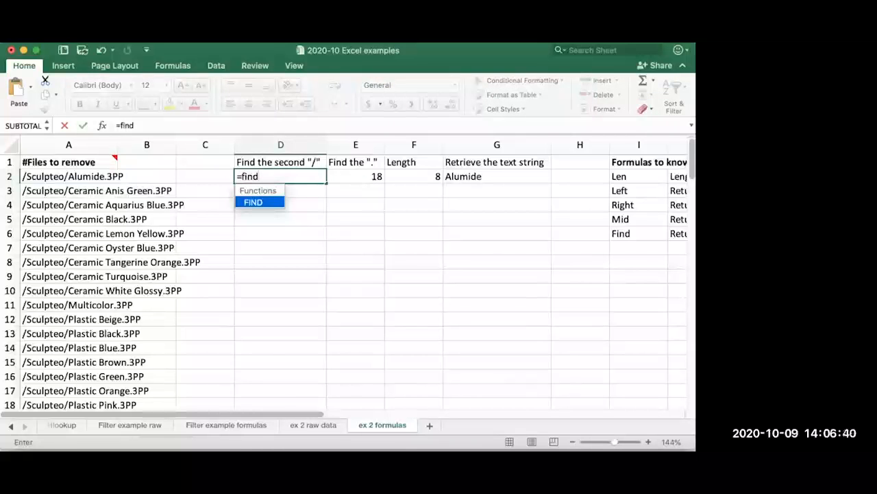
key("shift+F3")
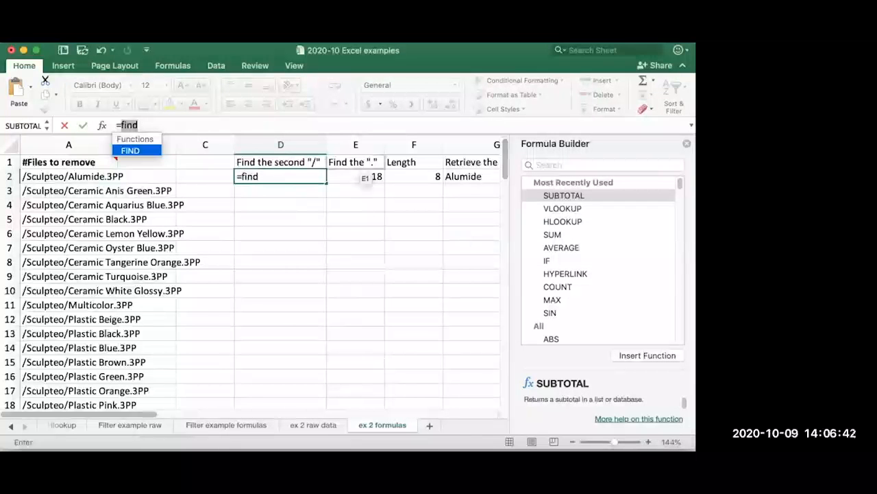
key("Tab")
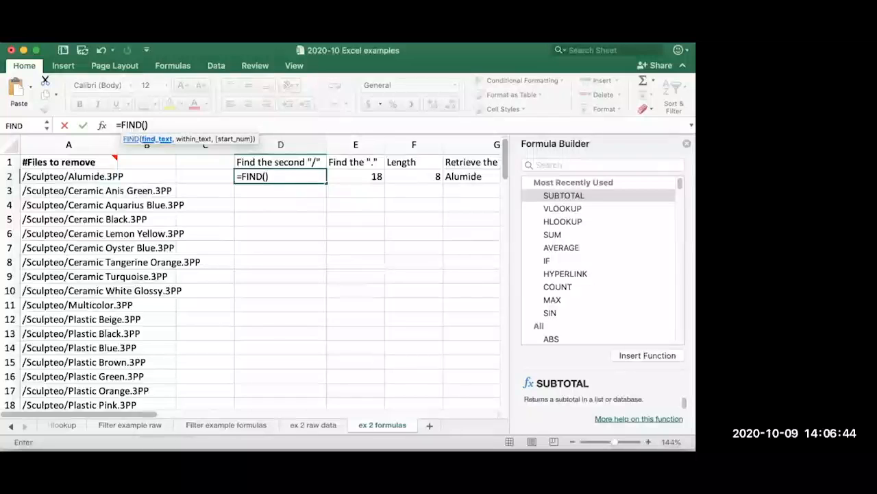
type("find")
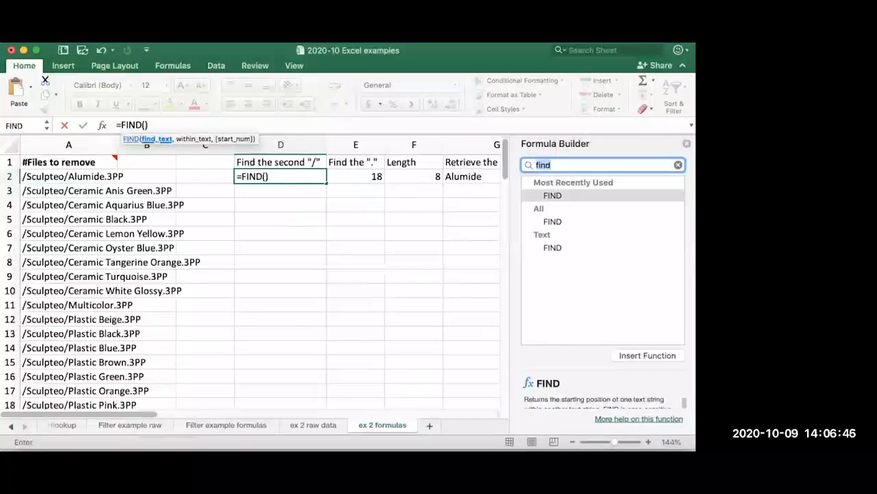
key("Down")
key("Return")
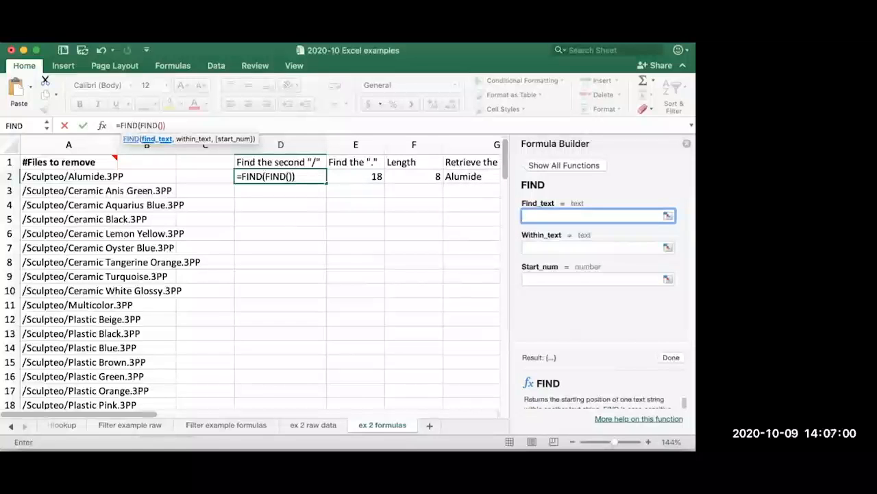
Step: Try to complete D2's FIND function with "/" as find text, A2 as within text and 0 as start number, and discard it
type("\"/\"")
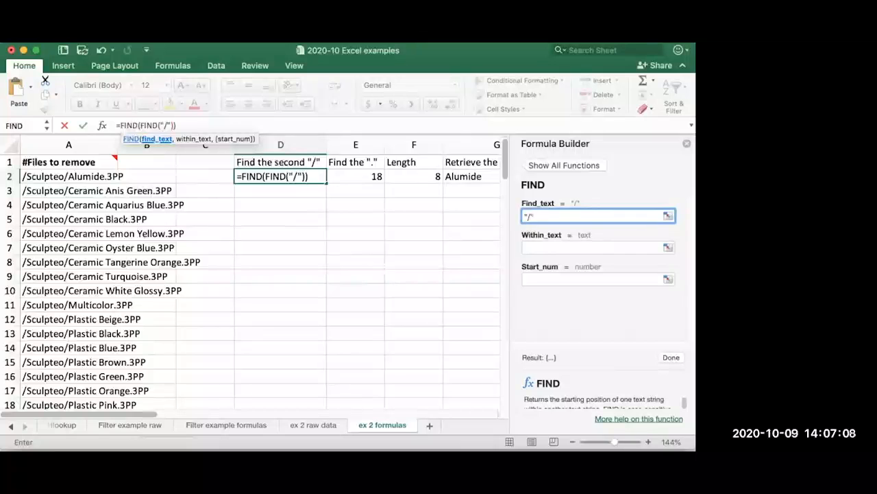
key("Tab")
left_click(103, 179)
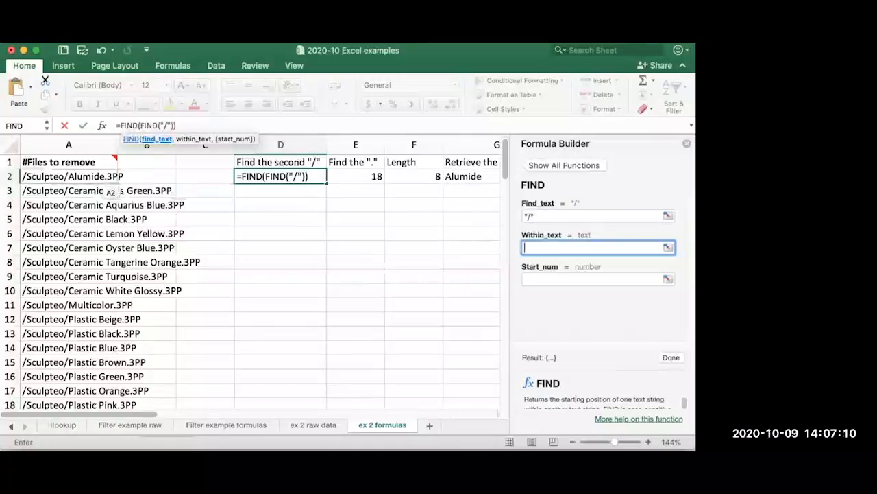
key("Return")
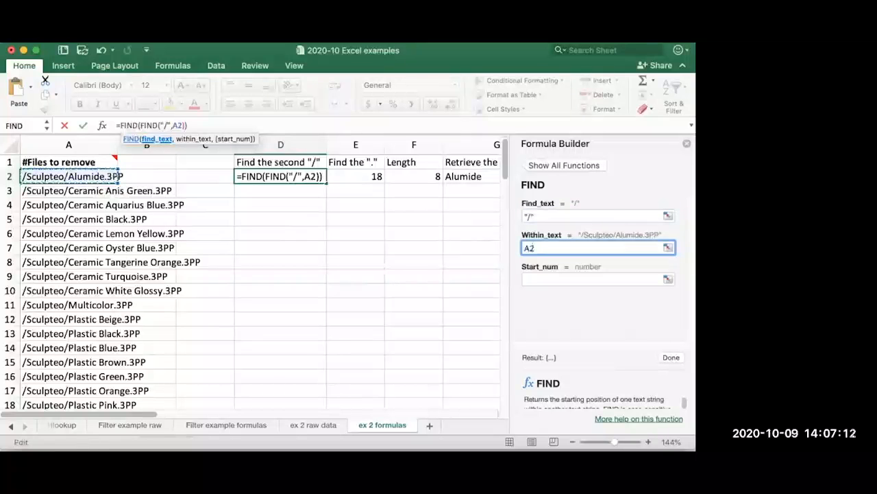
key("Return")
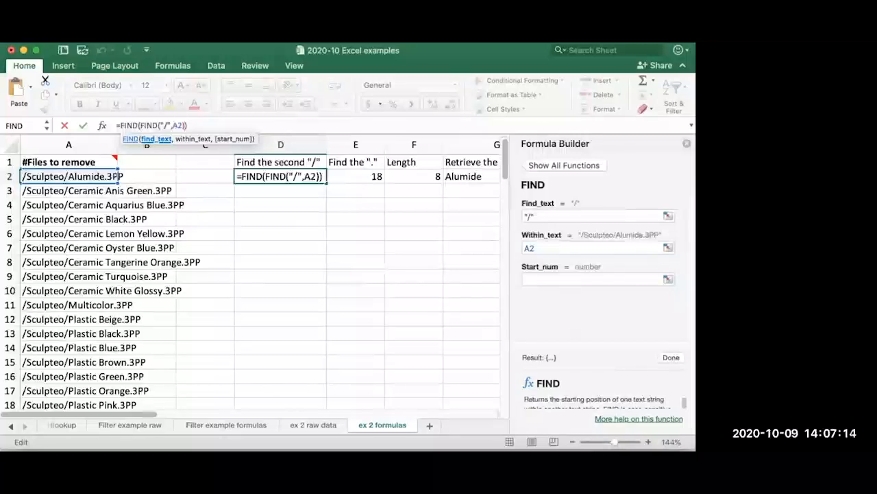
key("BackSpace")
key("Return")
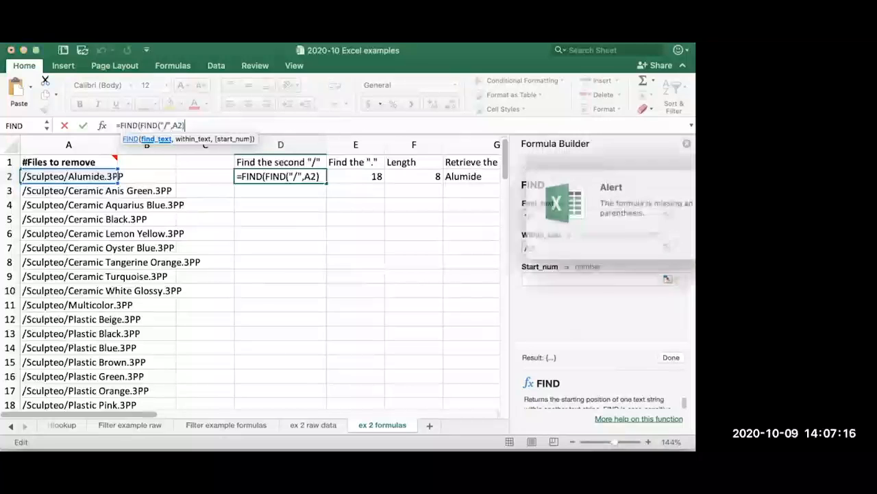
key("Return")
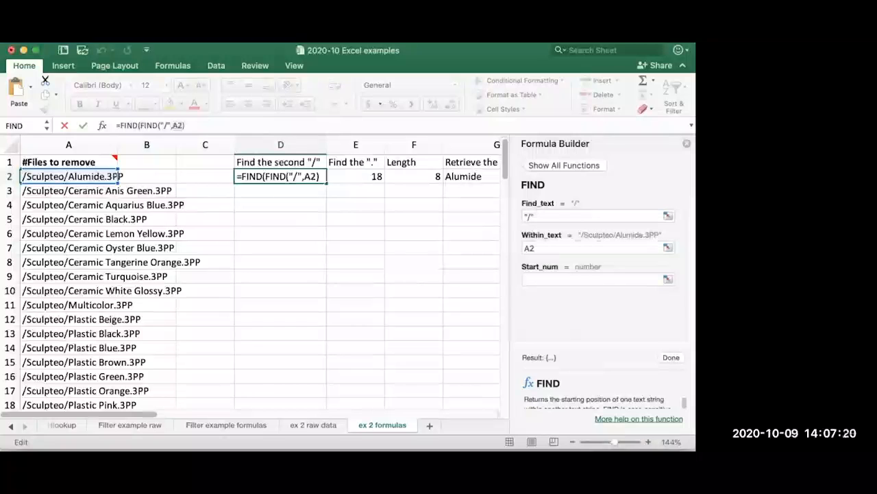
type(",0")
key("Return")
key("Return")
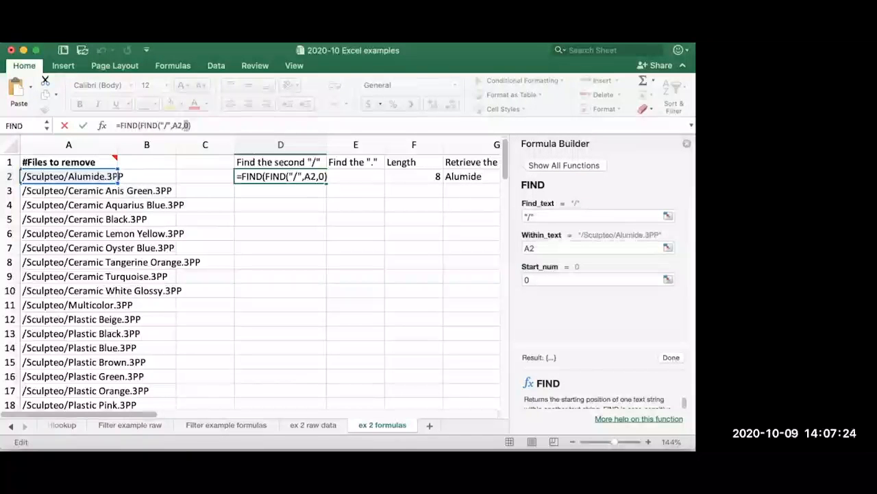
left_click(237, 176)
key("Escape")
Step: Replace the content of D2 with the formula =FIND("/",A2)
key("Delete")
type("=find(")
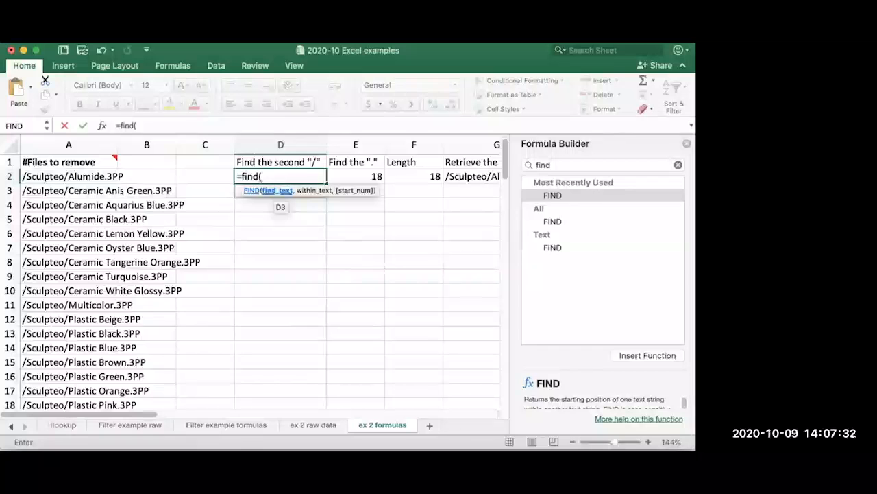
type("\"/\",")
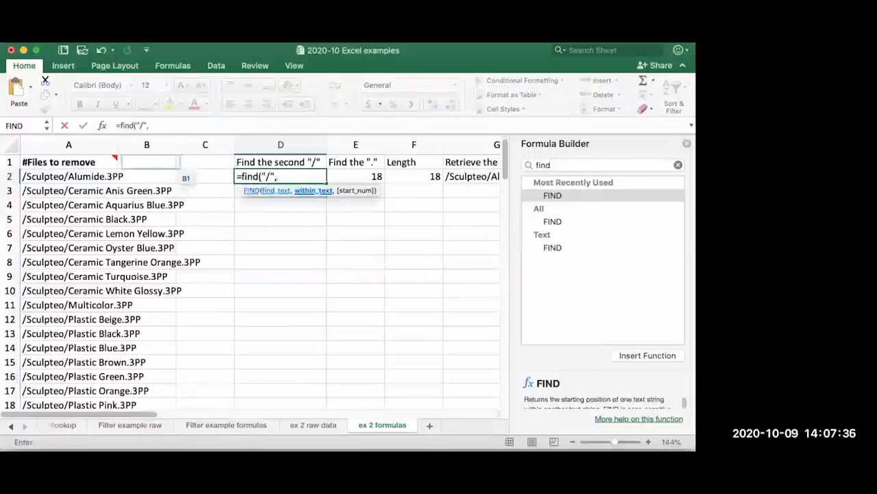
left_click(77, 179)
key("Return")
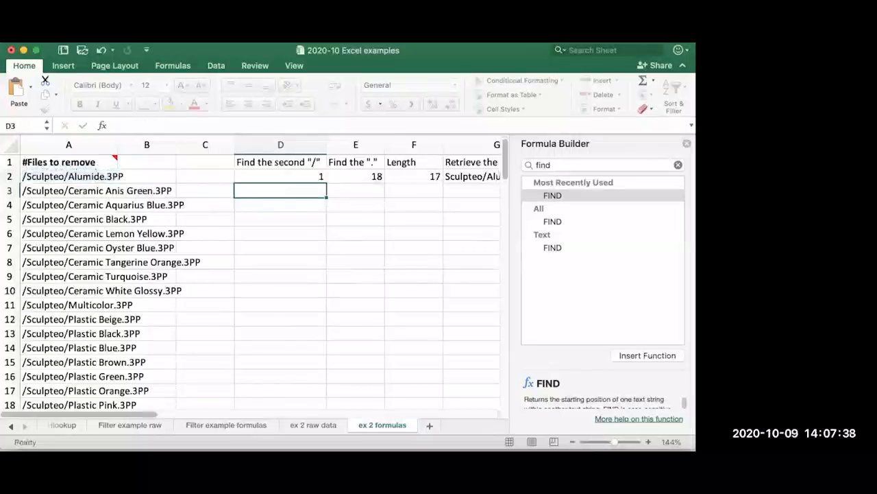
Step: Add the start number 2 to the FIND formula in D2 so it reads =FIND("/",A2,2)
key("Up")
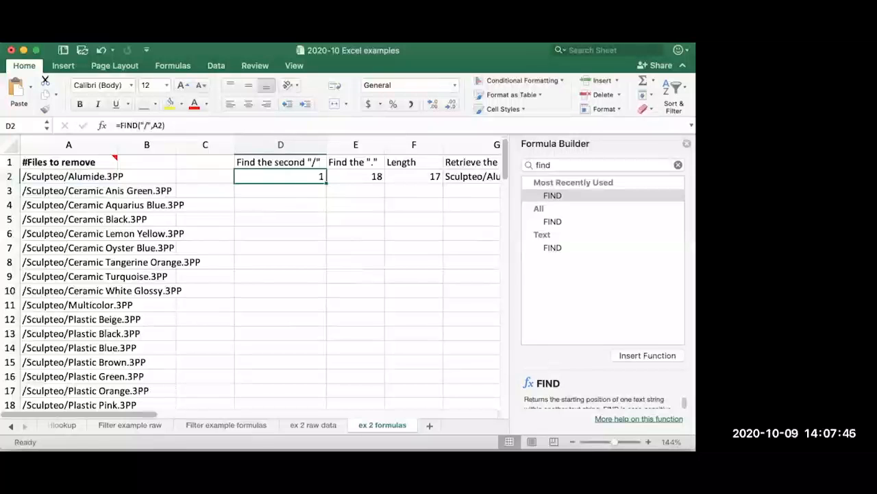
left_click(162, 125)
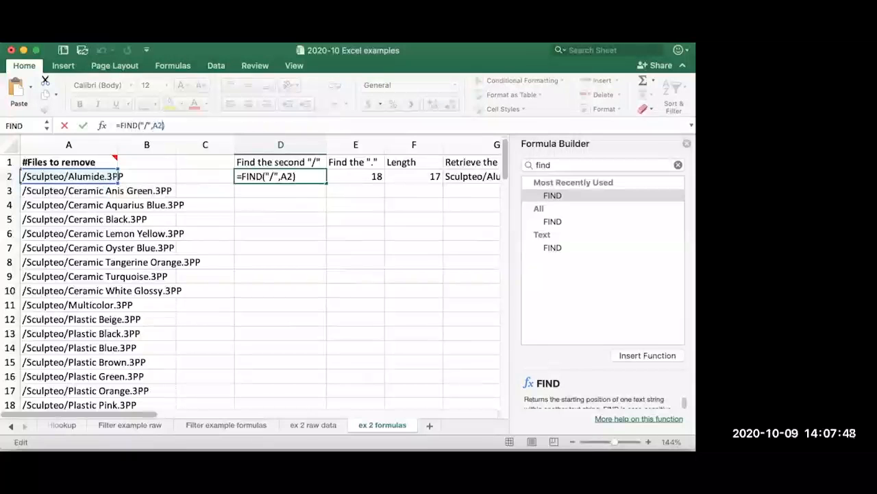
type(",")
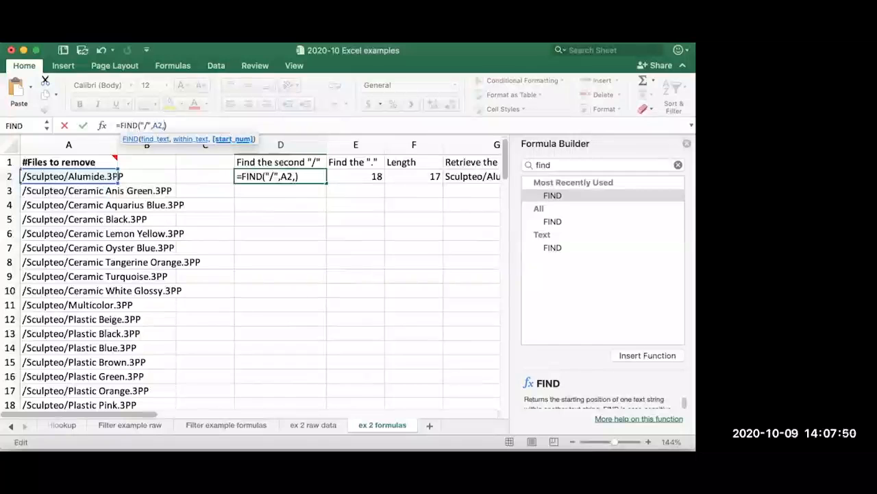
type("2")
key("Return")
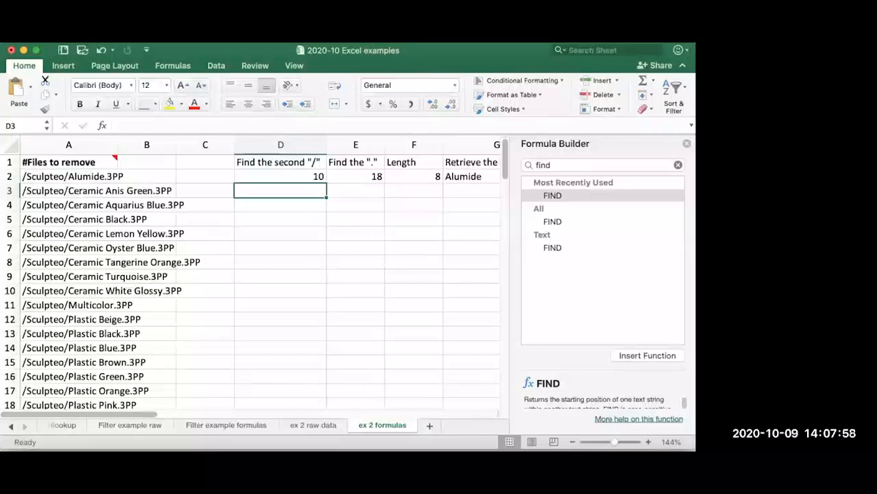
Step: Re-enter the formula in E2 that finds the "." in the path as =FIND(".",A2)
left_click(356, 177)
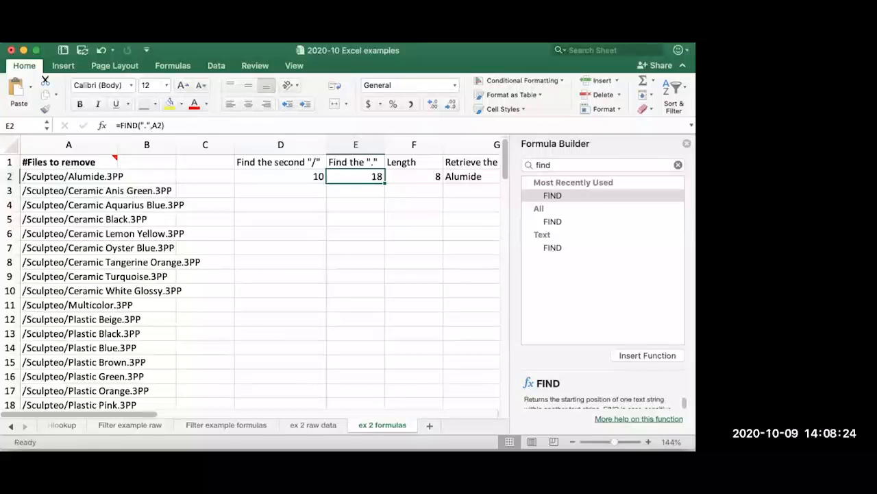
key("Down")
key("Up")
type("=find(")
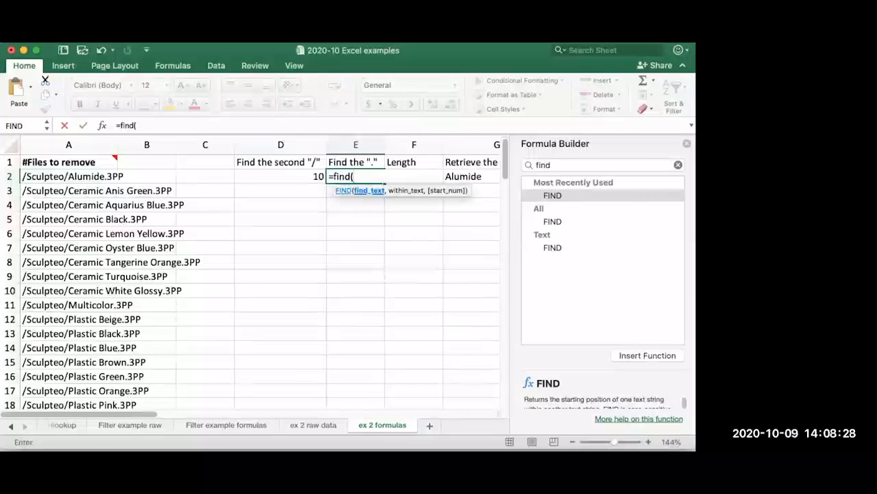
type("\".\",")
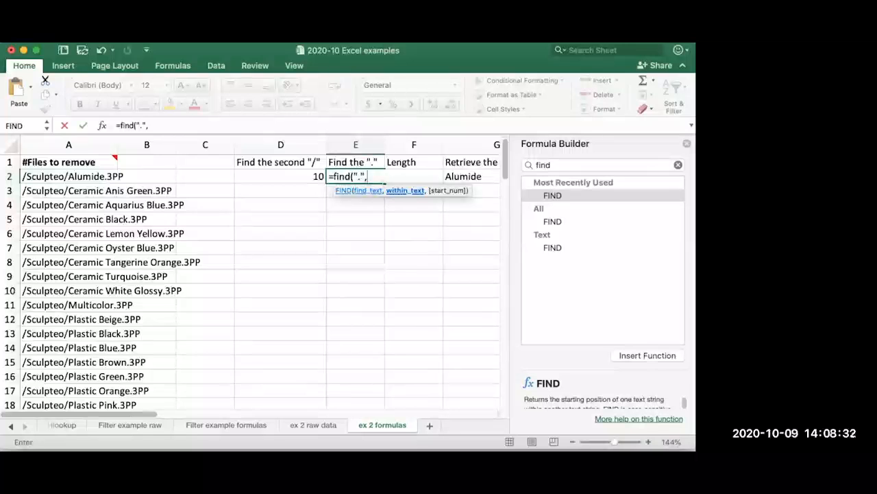
left_click(69, 176)
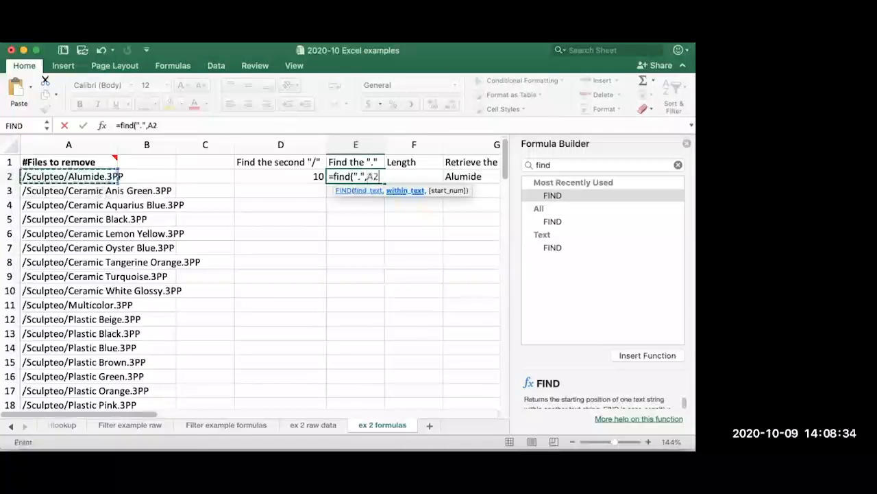
key("Return")
Step: Clear the existing MID formula from G2, under the heading "Retrieve the text string"
key("Up")
key("Right")
key("Left")
key("Left")
key("Right")
key("Right")
key("Right")
key("Right")
key("Left")
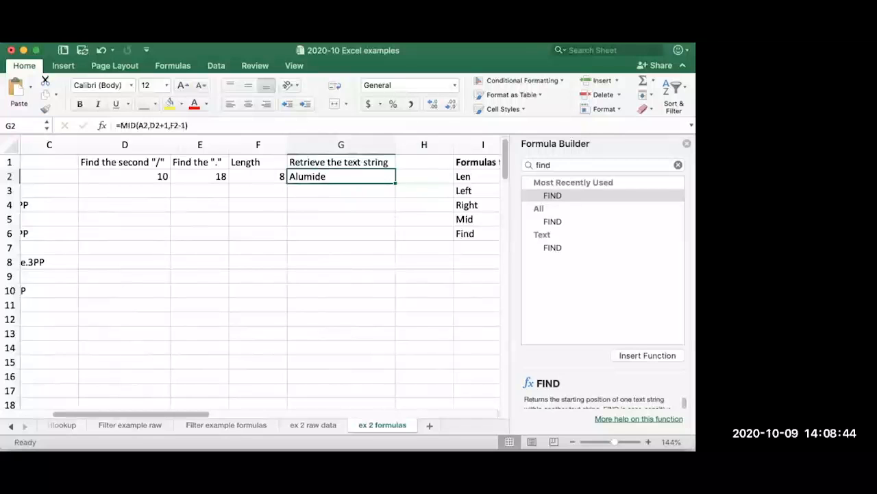
key("Delete")
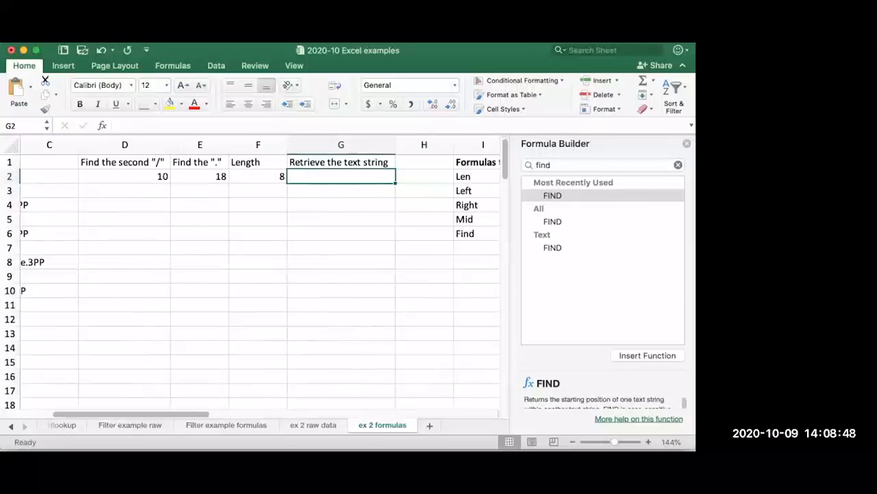
type("=mid")
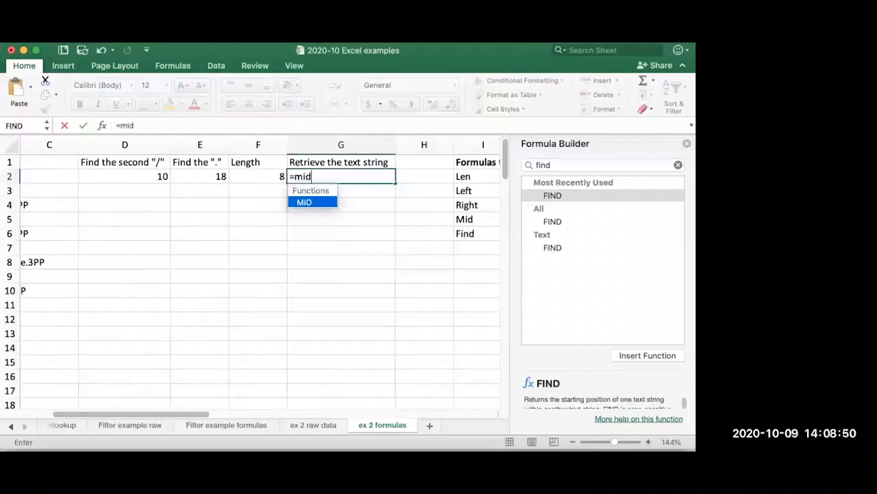
type("(")
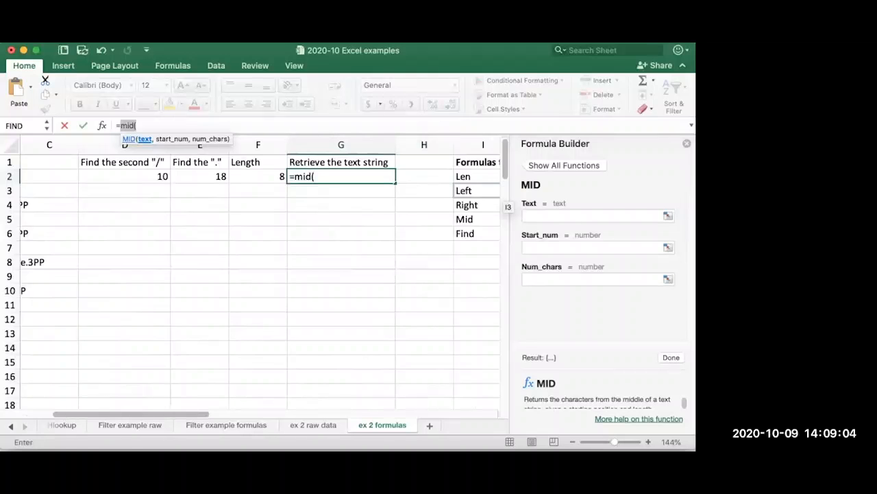
scroll(356, 179, "left", 5)
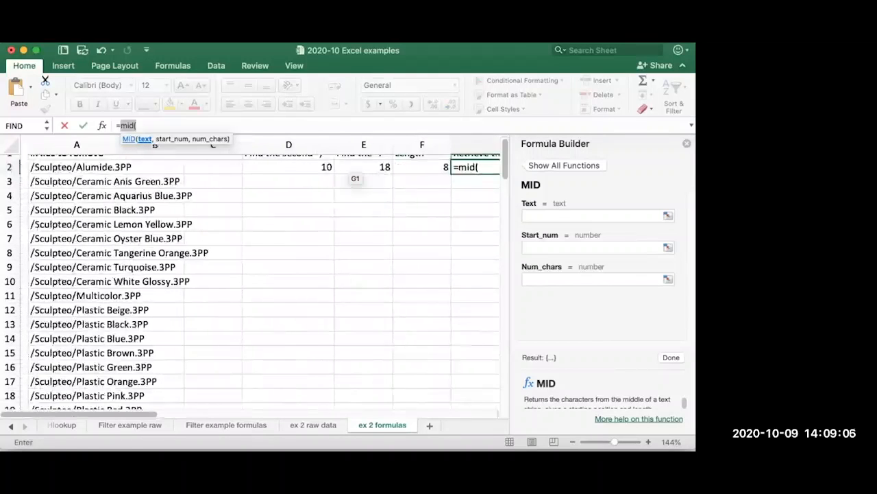
left_click(117, 167)
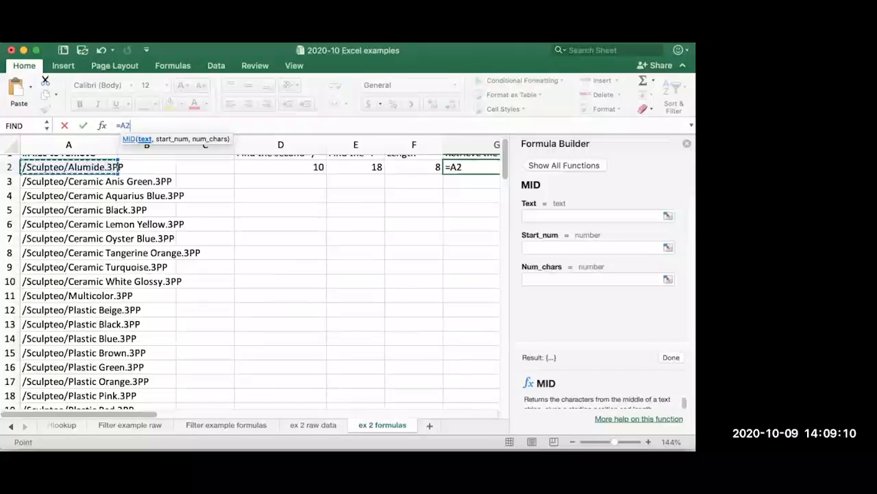
type(",")
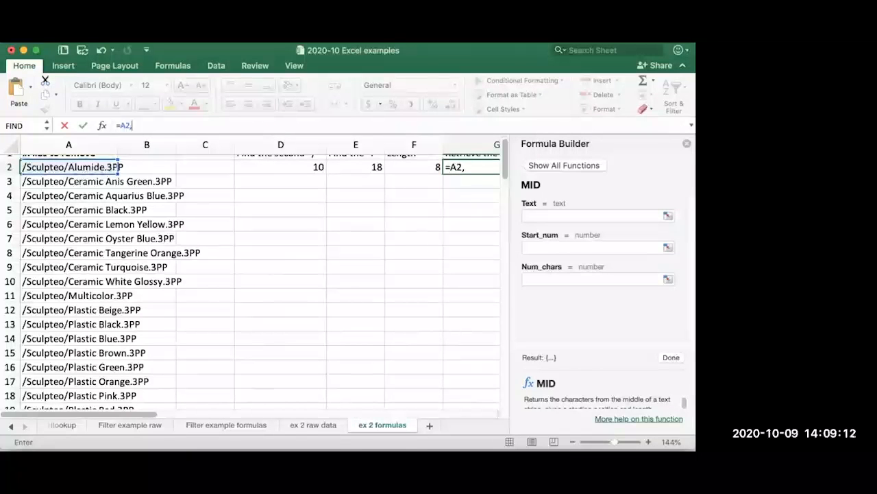
left_click(281, 167)
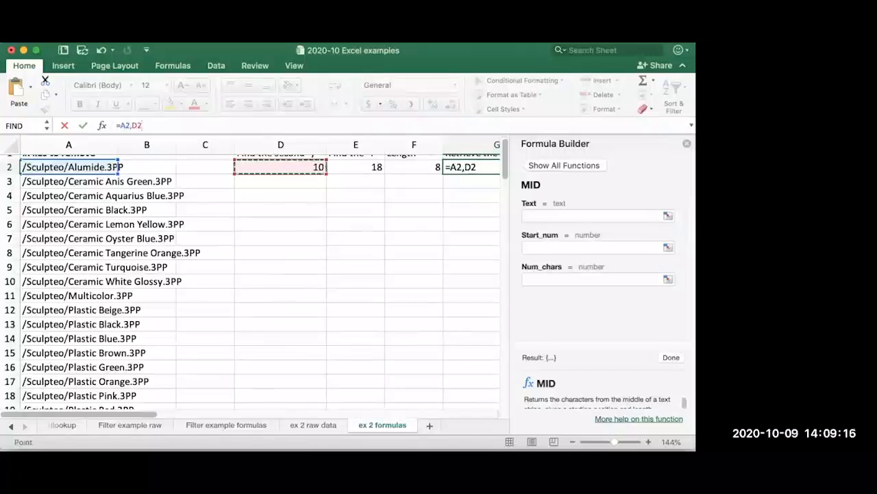
key("BackSpace")
key("BackSpace")
key("BackSpace")
key("BackSpace")
key("BackSpace")
Step: Complete the formula in G2 as =MID(A2,D2,F2), using A2 as text, D2 as start number and F2 as character count
type("mid(")
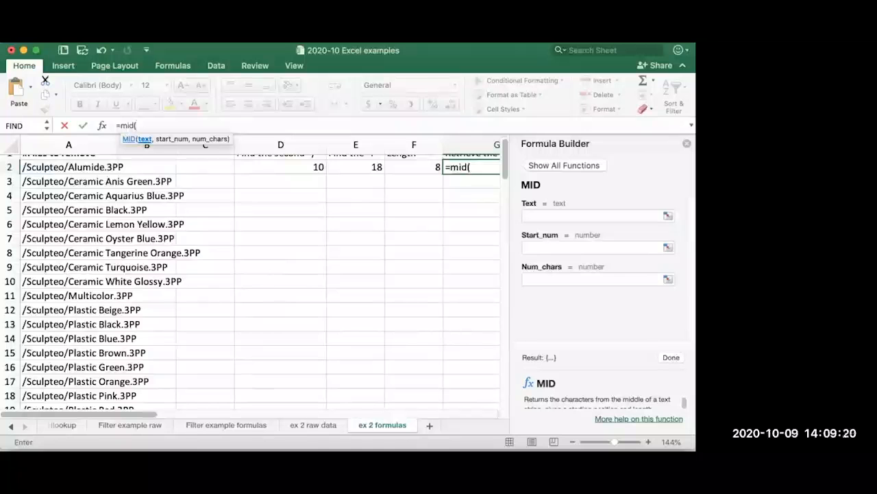
left_click(110, 168)
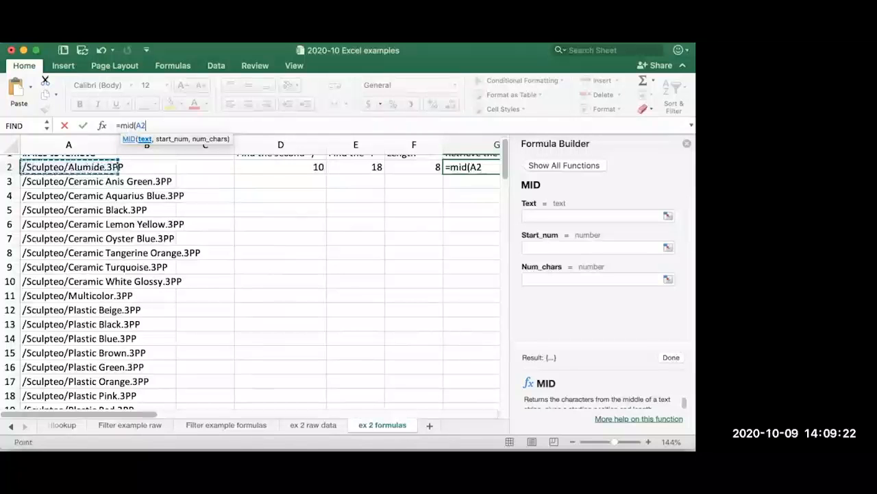
type(",")
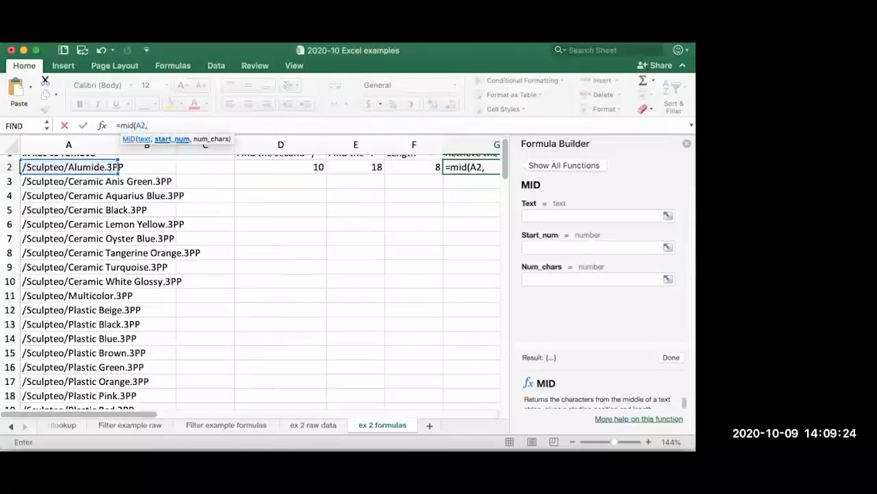
left_click(301, 167)
type(",")
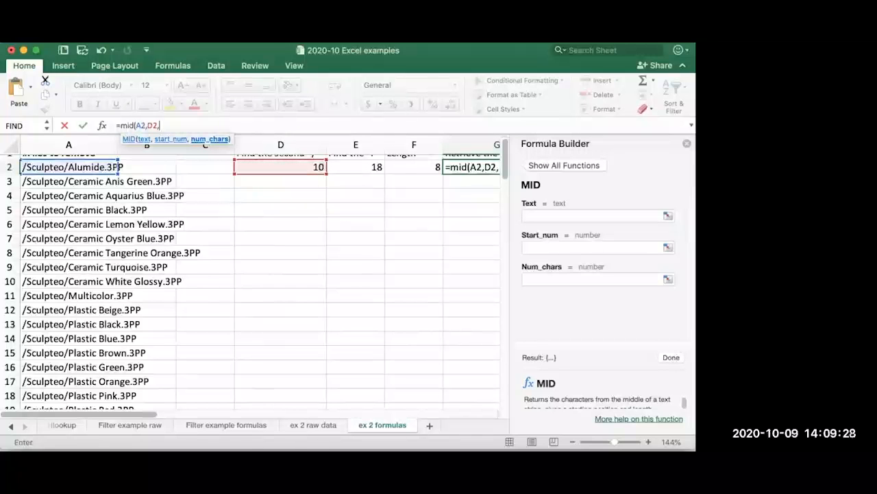
scroll(251, 274, "up", 1)
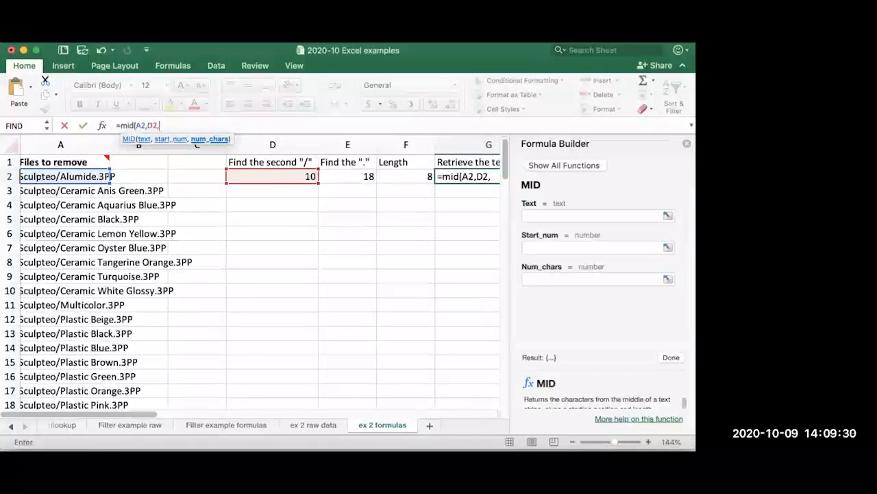
left_click(408, 176)
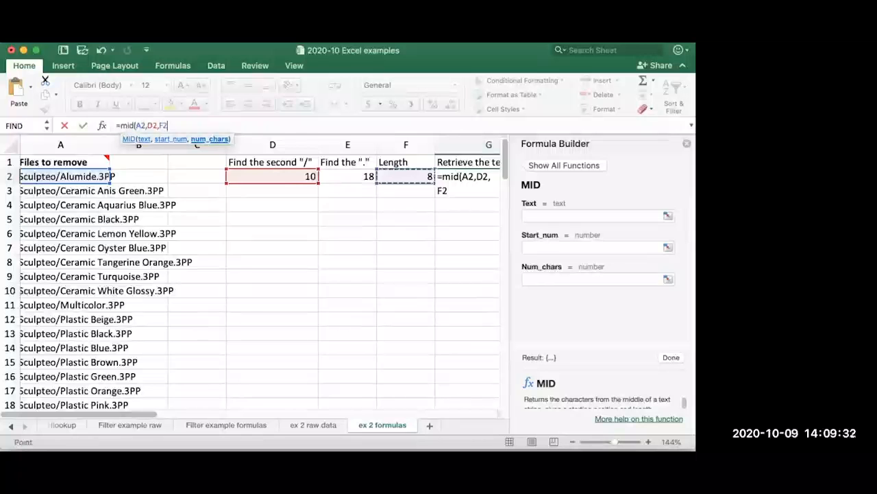
key("Return")
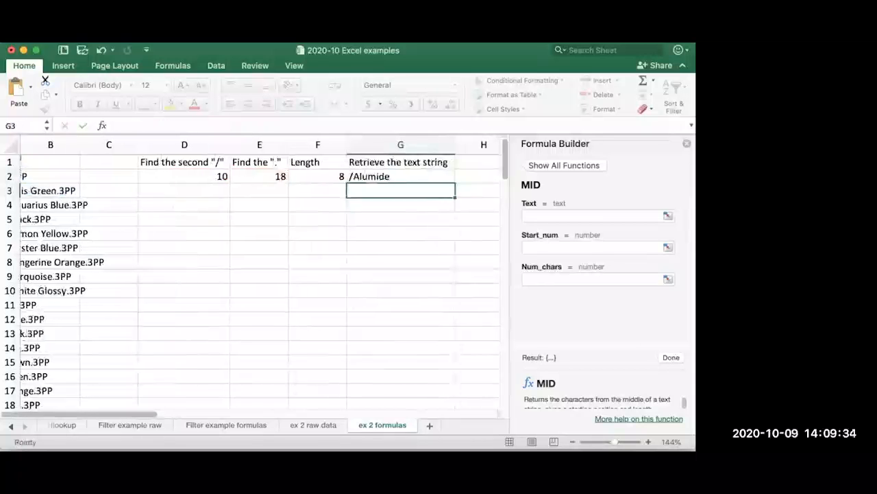
Step: Change the start number of the MID formula in G2 to D2+1 to skip the leading slash
left_click(400, 177)
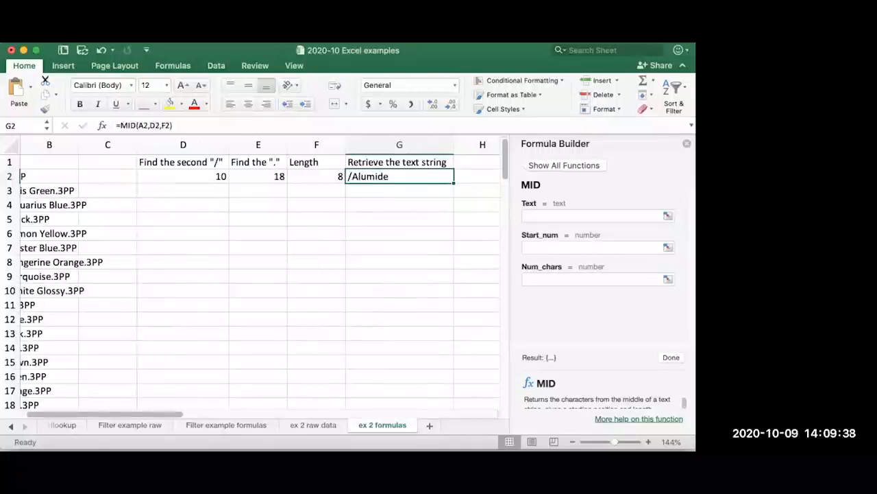
scroll(254, 288, "left", 2)
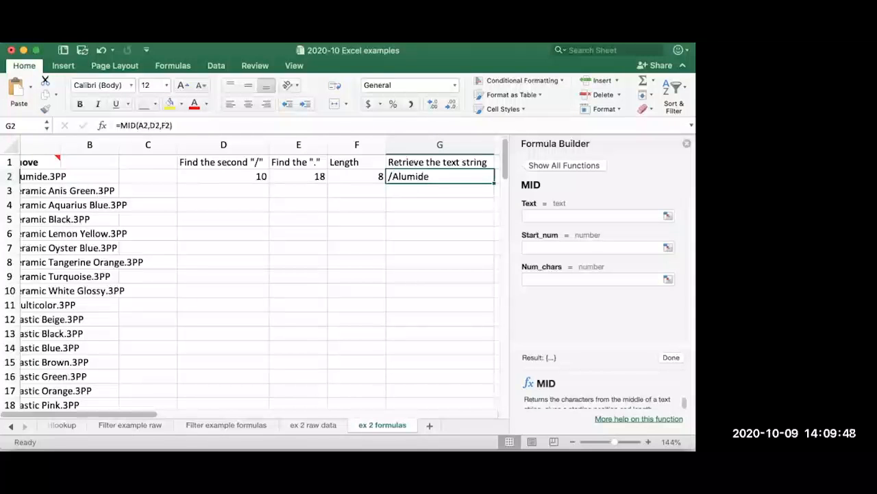
key("F2")
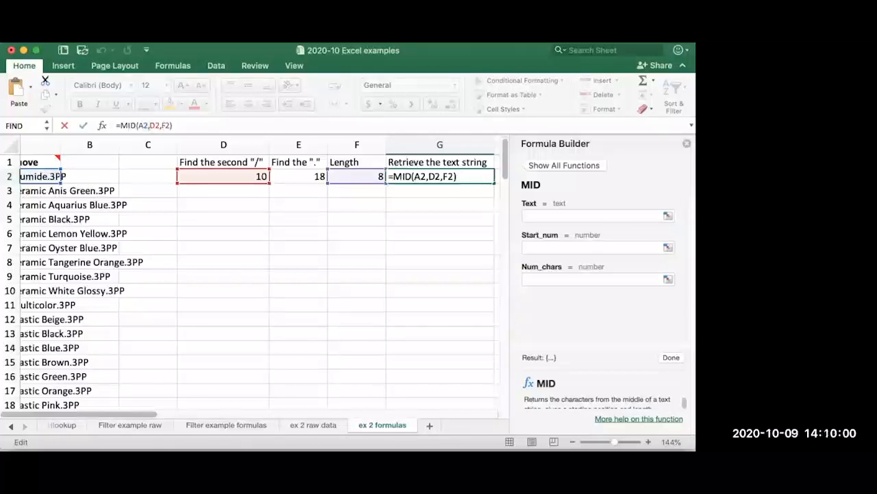
left_click(441, 176)
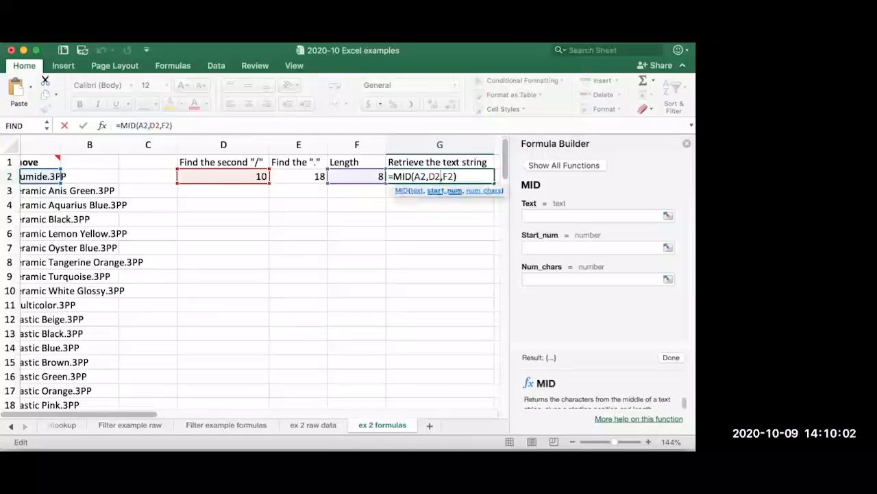
type("+1")
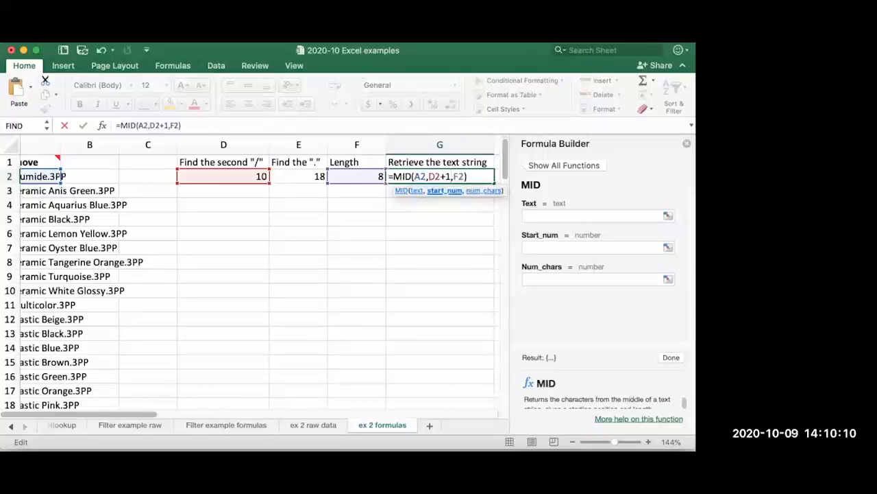
key("Return")
Step: Change the character count of the MID formula in G2 to F2-1 to drop the trailing dot
left_click(440, 176)
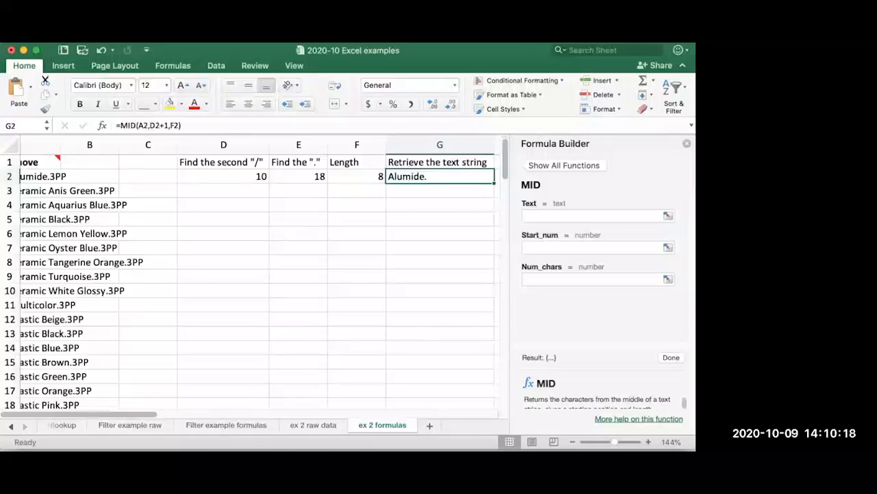
left_click(178, 125)
type("-1")
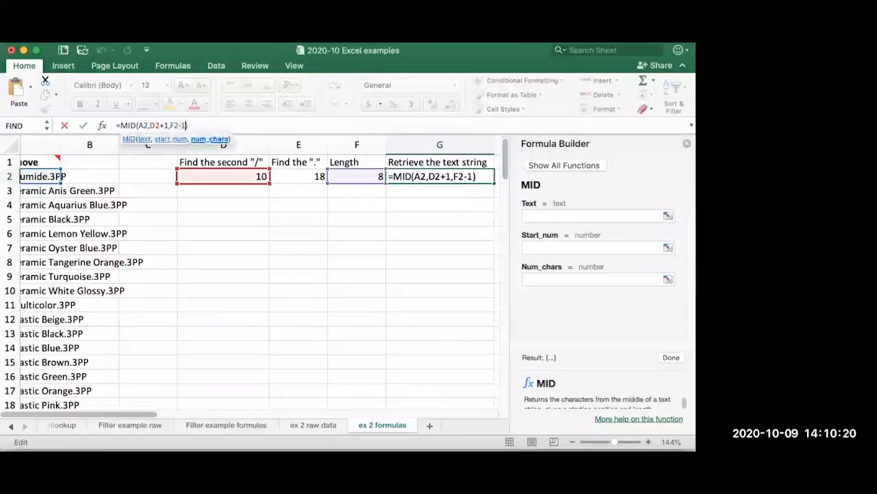
key("Return")
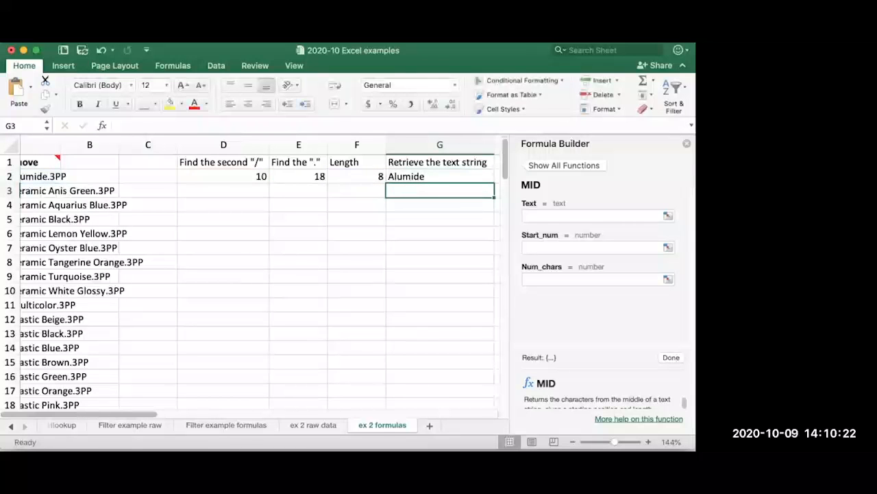
left_click(439, 176)
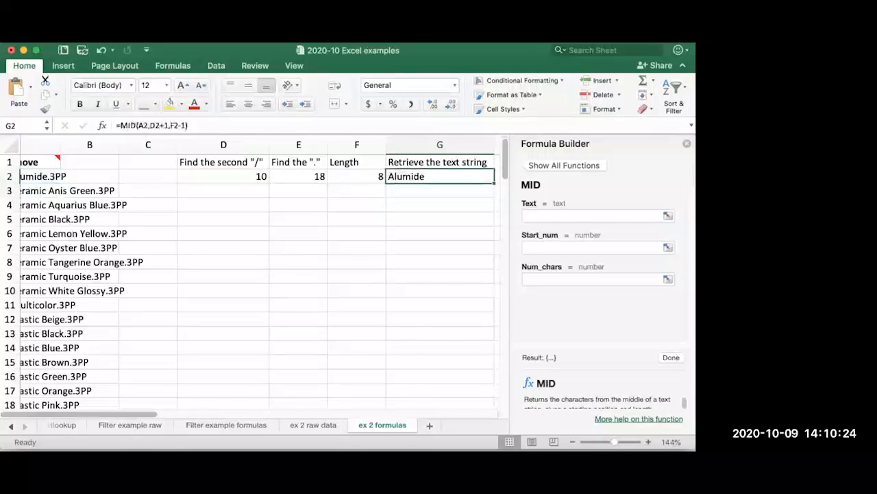
left_click_drag(223, 176, 439, 176)
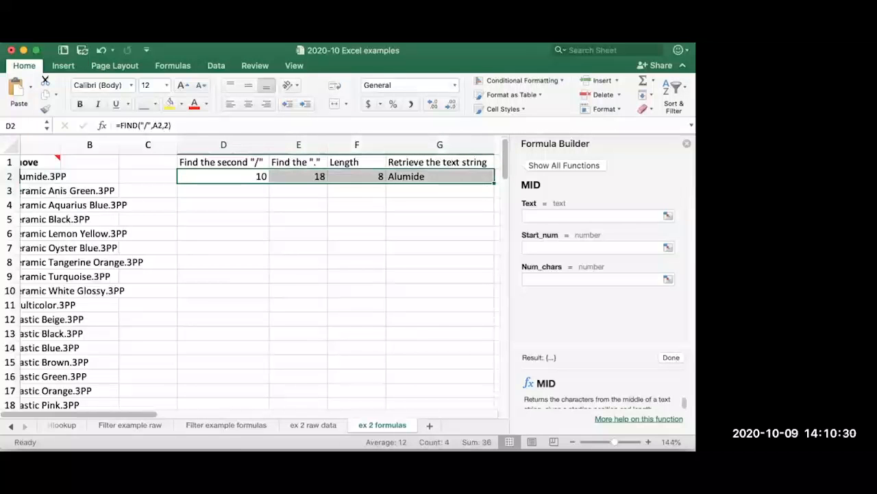
left_click_drag(492, 183, 497, 183)
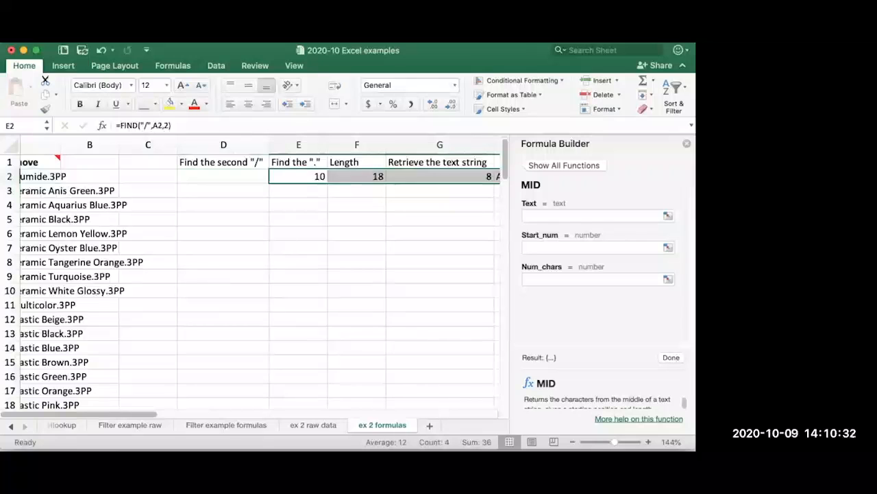
key("super+z")
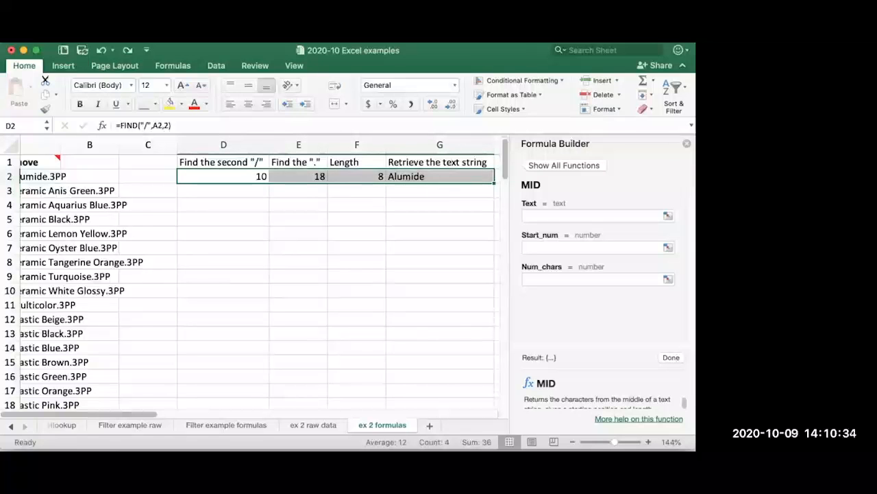
Step: Close the Formula Builder and fill the formulas in D2:G2 down through row 23
left_click_drag(456, 183, 456, 197)
key("super+z")
left_click(357, 176)
left_click_drag(227, 176, 443, 176)
left_click(686, 143)
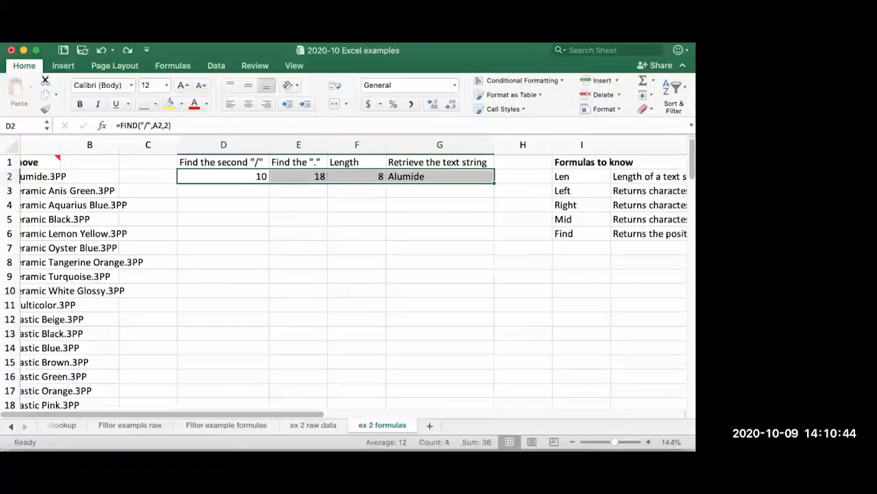
left_click_drag(494, 183, 493, 363)
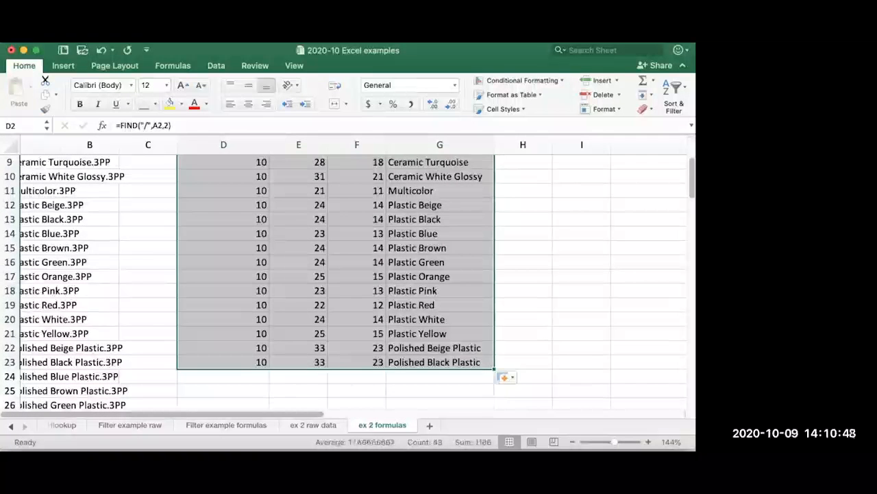
Step: Compare the retrieved text strings in column G with the original file paths in column A
scroll(493, 364, "up", 3)
scroll(350, 281, "up", 3)
scroll(351, 281, "right", 1)
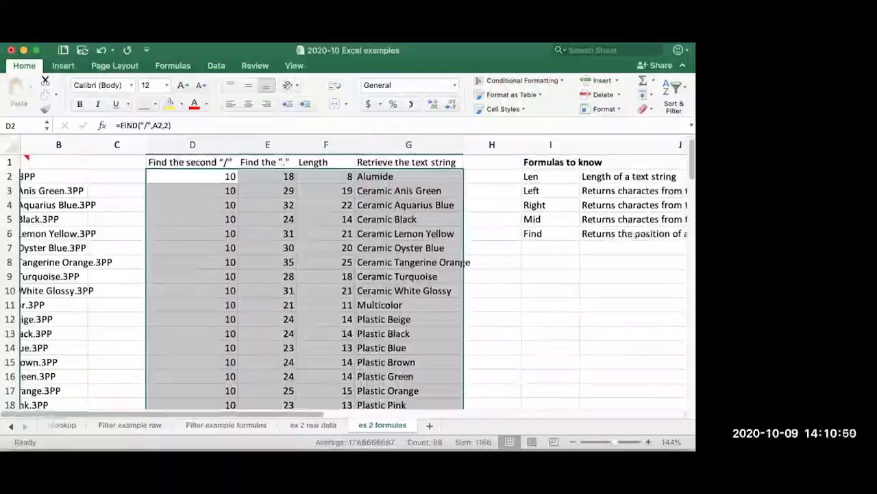
left_click(408, 205)
key("Up")
key("Up")
key("Left")
key("Left")
key("Left")
key("Left")
key("Left")
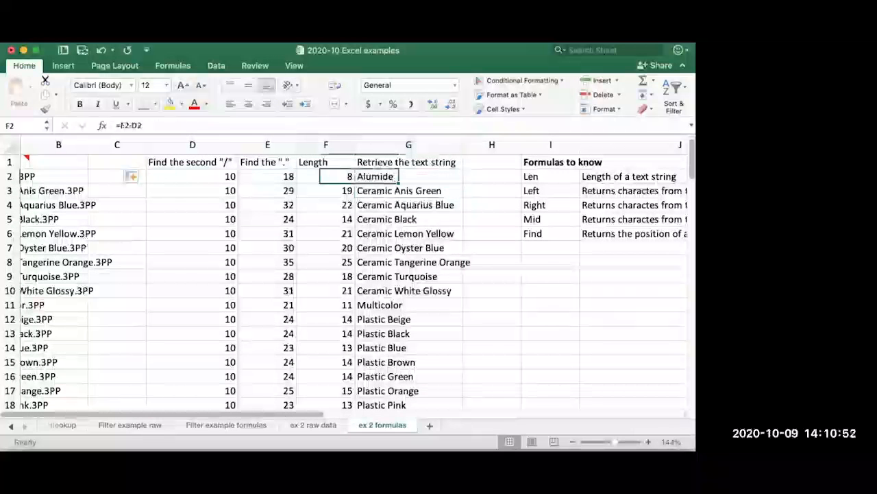
key("Left")
key("Down")
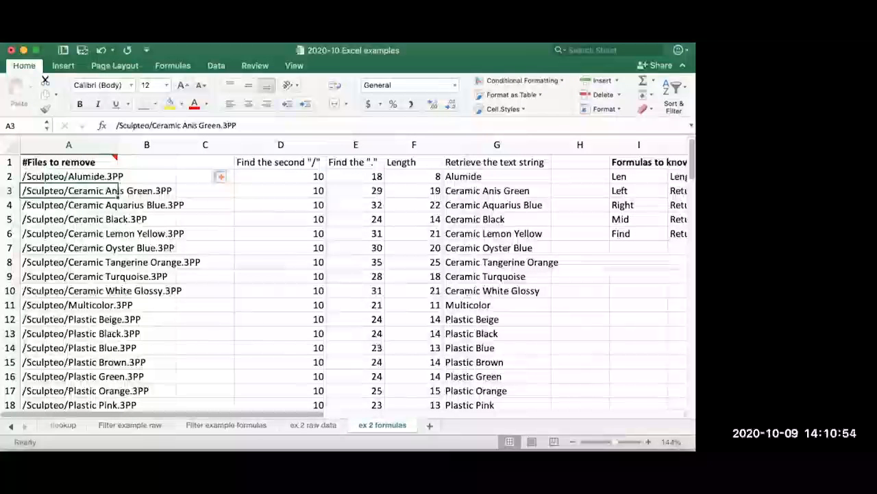
key("Down")
key("Down")
key("Down")
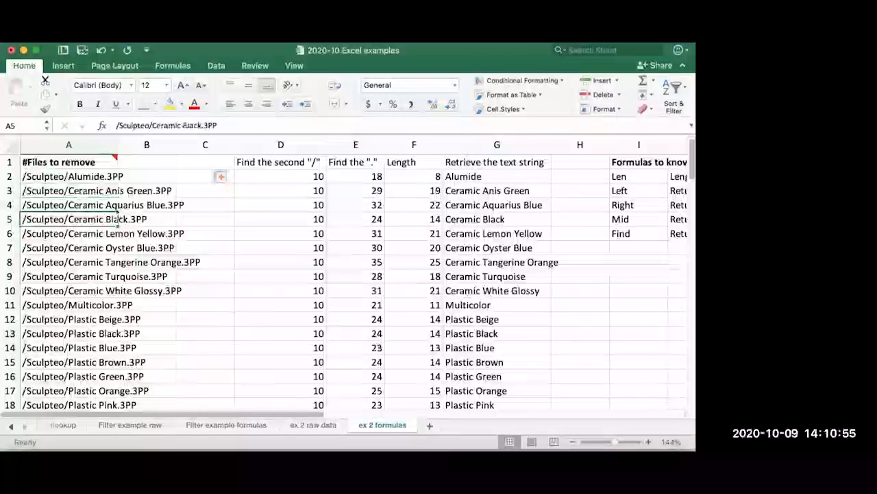
key("Down")
key("Down")
key("Down")
key("Down")
key("Down")
key("Down")
key("Right")
key("Right")
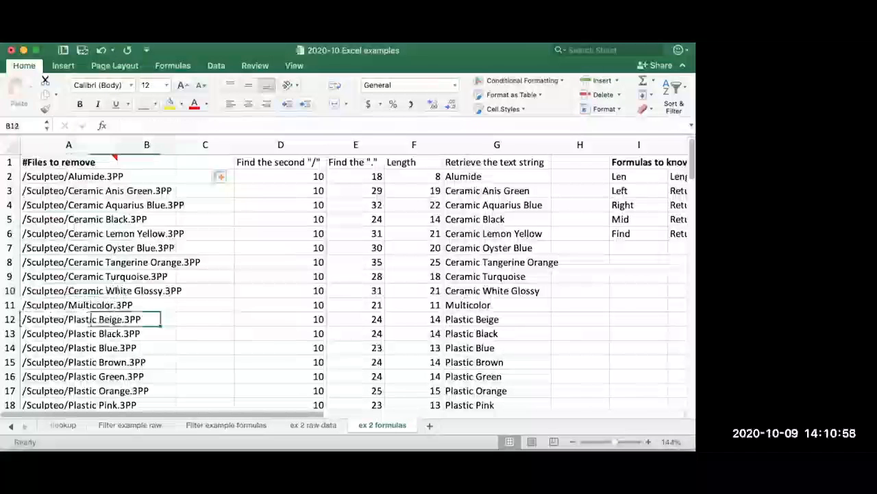
key("Right")
key("Right")
key("Right")
key("Right")
key("Right")
Step: Copy the retrieved text strings in G2:G23 and paste them as values only, starting at I9
key("Left")
key("Up")
key("Up")
key("Up")
key("Up")
key("Up")
key("Up")
key("Up")
key("Up")
key("Up")
key("Up")
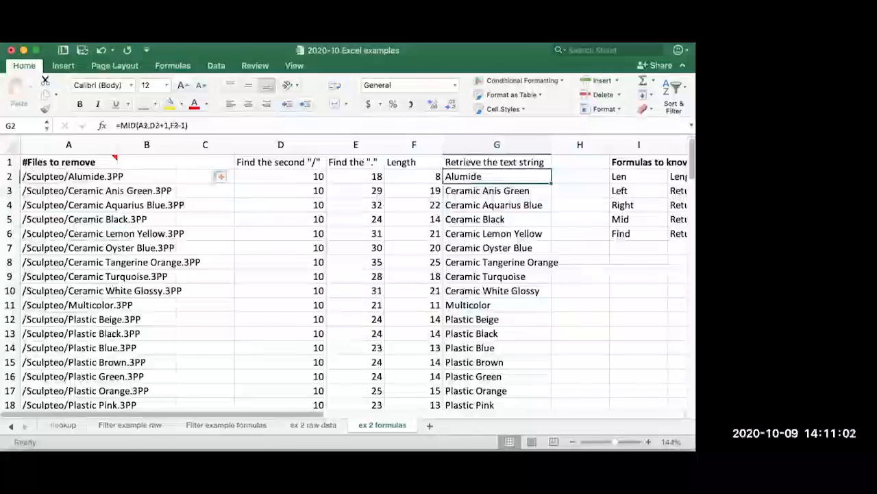
key("ctrl+shift+Down")
key("super+c")
scroll(349, 274, "up", 3)
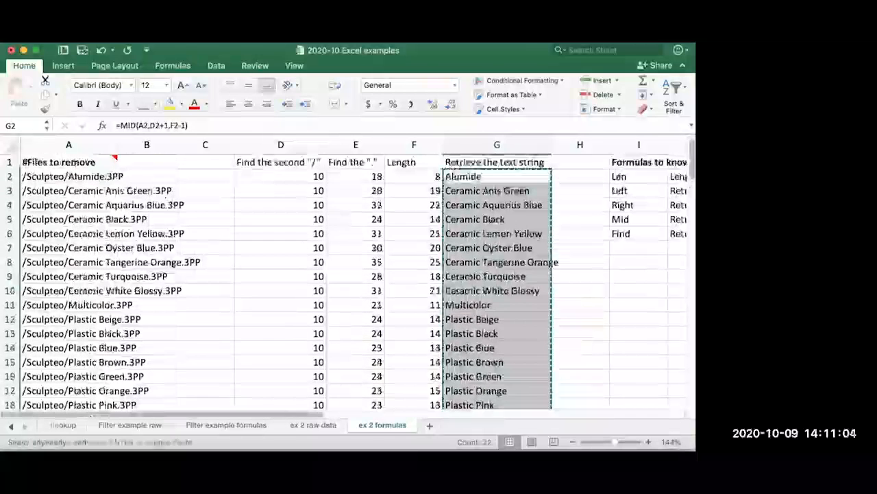
scroll(354, 274, "right", 5)
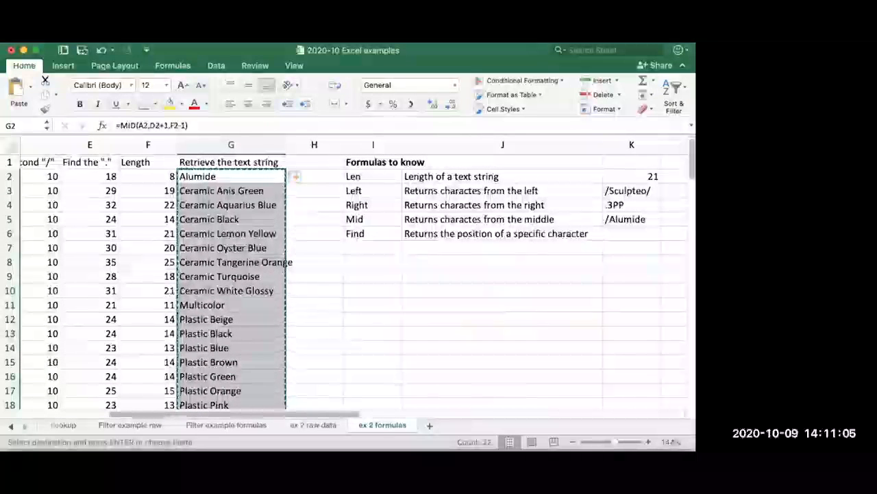
left_click(384, 277)
right_click(388, 279)
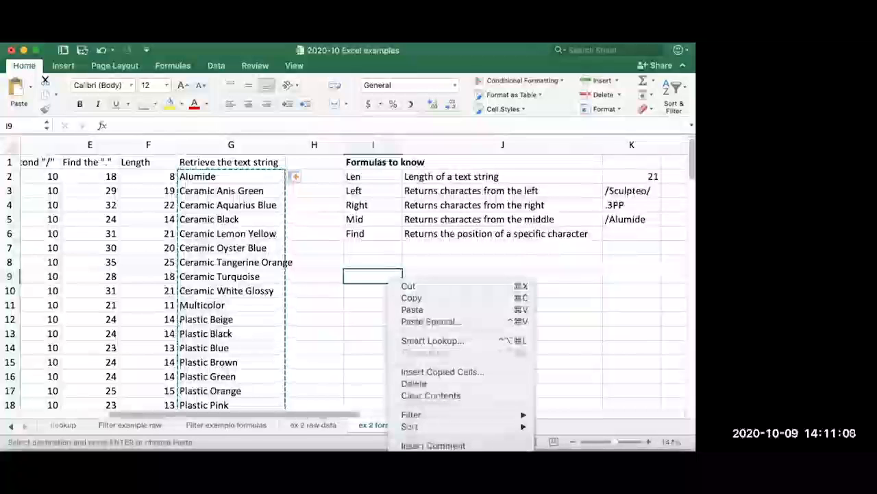
left_click(430, 321)
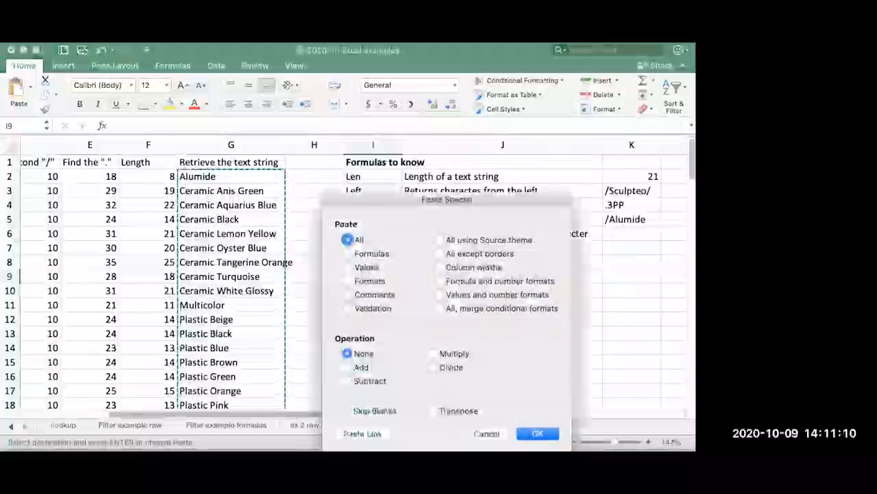
left_click(348, 267)
left_click(537, 433)
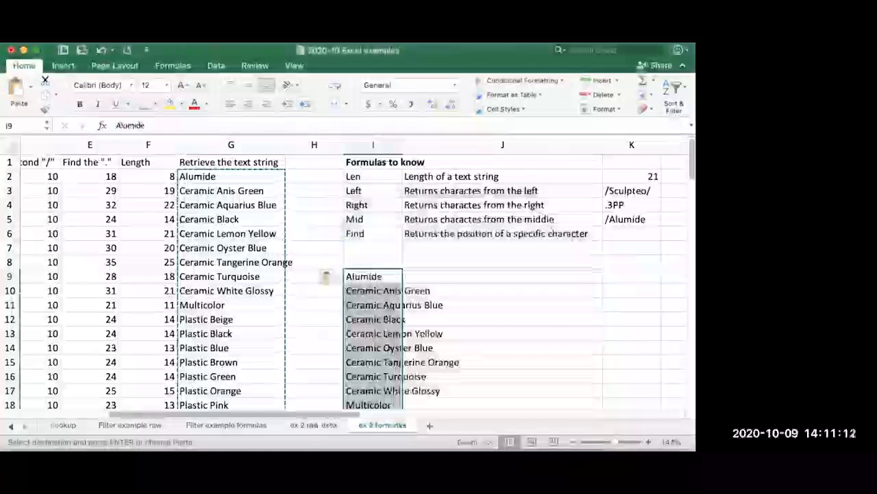
Step: Look through the values pasted in column I from I9 downward to check that they contain plain text instead of formulas
key("Down")
key("Down")
key("Up")
key("Up")
key("Down")
key("Down")
key("Down")
key("Down")
key("Down")
key("Down")
key("Down")
key("Down")
key("Down")
key("Down")
key("Down")
key("Down")
key("Down")
key("Down")
key("Down")
key("Down")
key("Up")
key("Up")
key("Up")
key("Up")
key("Up")
key("Up")
key("Up")
key("Up")
key("Up")
key("Up")
key("Up")
key("Up")
key("Up")
key("Up")
key("Up")
key("Up")
key("Up")
key("Up")
key("Up")
key("Up")
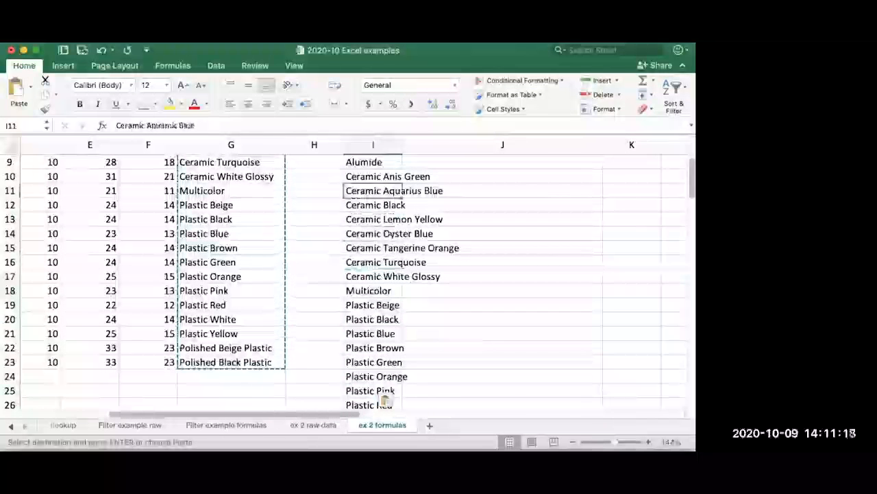
key("Down")
key("Down")
key("Down")
key("Down")
key("Down")
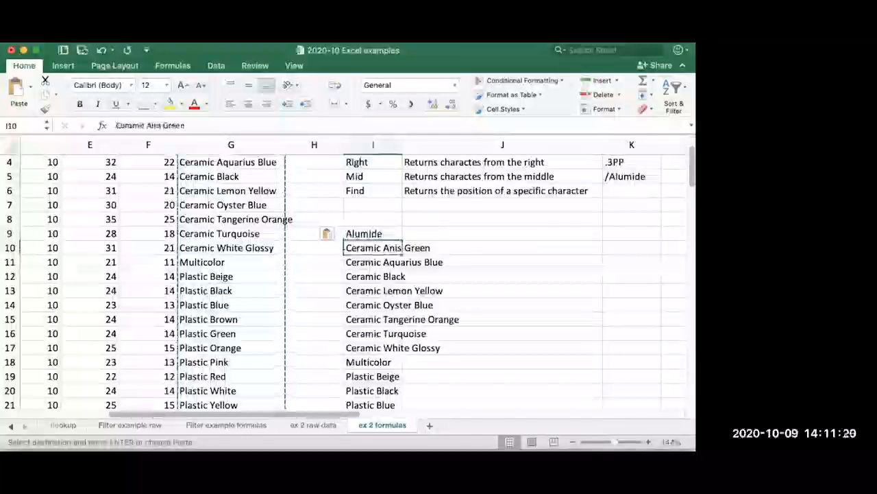
Step: Delete the pasted values in column I from I9 downward
key("Up")
key("ctrl+shift+Down")
key("Delete")
scroll(343, 281, "up", 5)
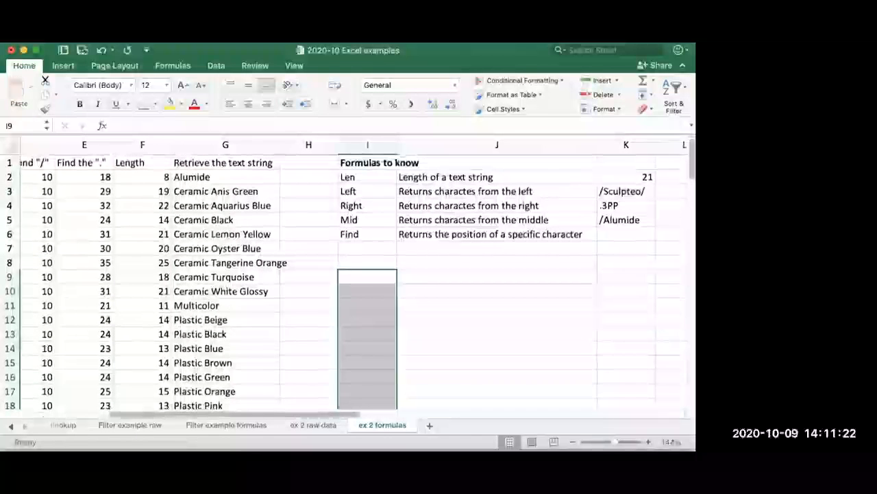
Step: Examine the Len example formula in K2 under "Formulas to know" together with its source text in A2
left_click(367, 192)
key("Up")
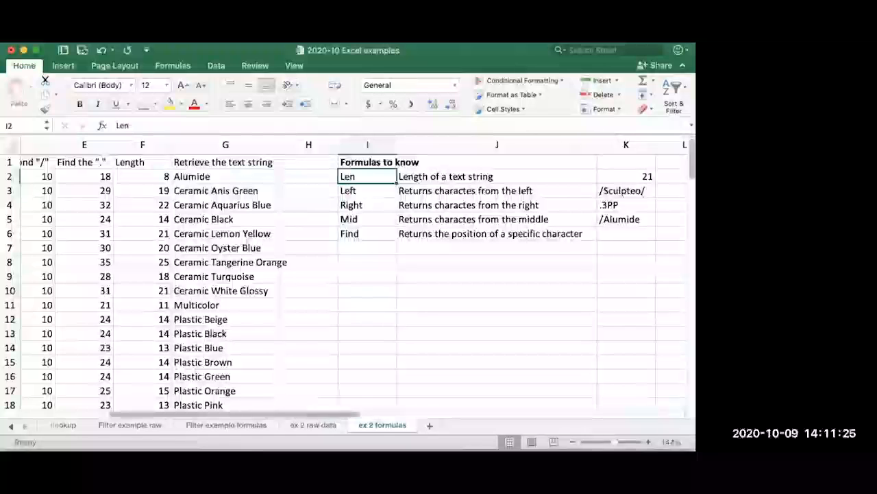
key("Right")
key("Right")
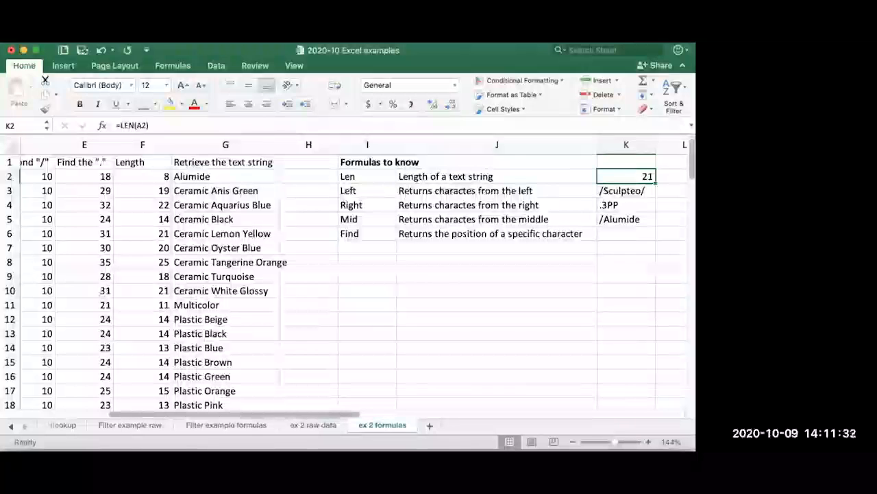
key("Left")
key("Left")
key("Left")
key("Left")
key("Left")
key("Left")
key("Left")
key("Left")
key("Left")
key("Left")
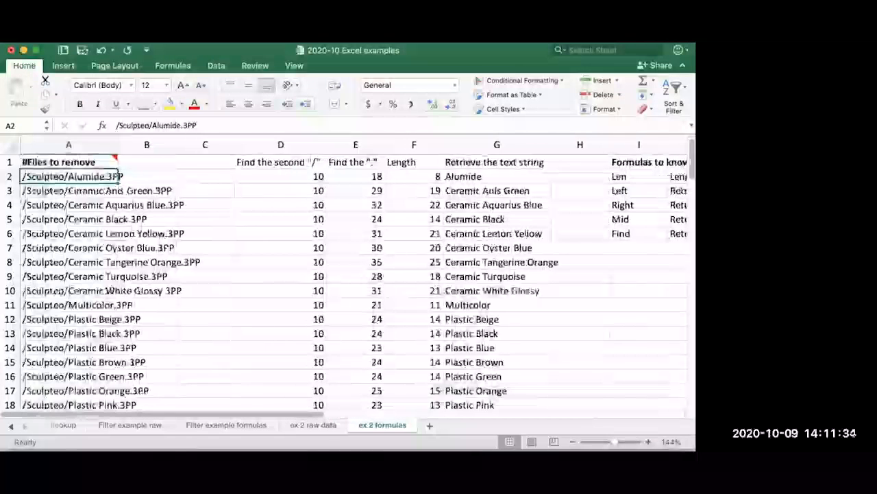
key("Right")
key("Right")
key("Right")
key("Right")
key("Right")
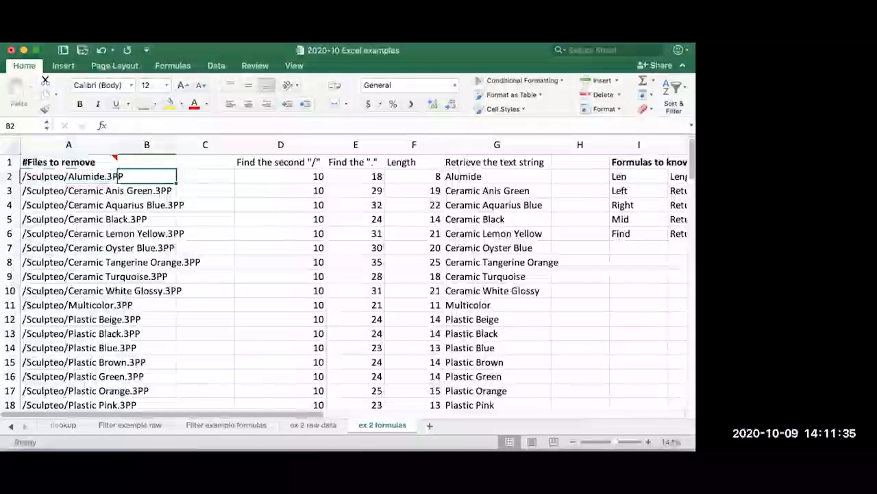
key("Right")
key("Right")
key("Right")
key("Right")
key("Right")
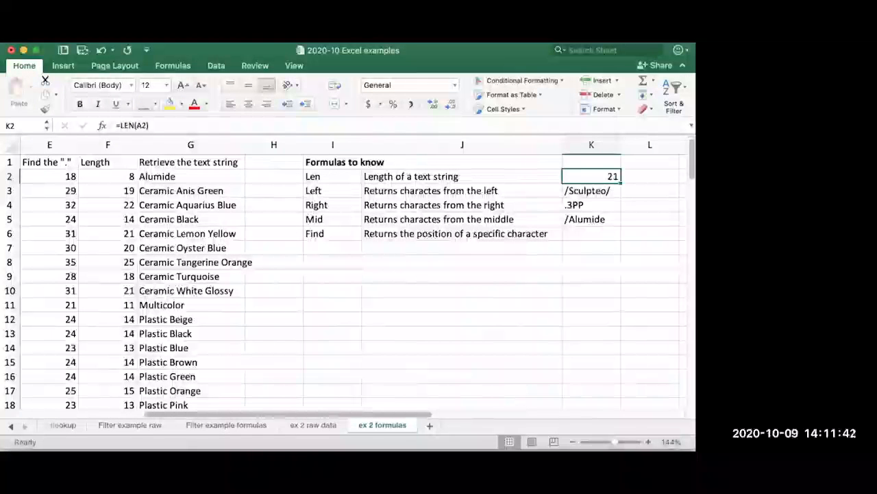
Step: Examine the Left, Right and Mid example formulas in K3:K5, the Find row, and the length formula in F5
key("Down")
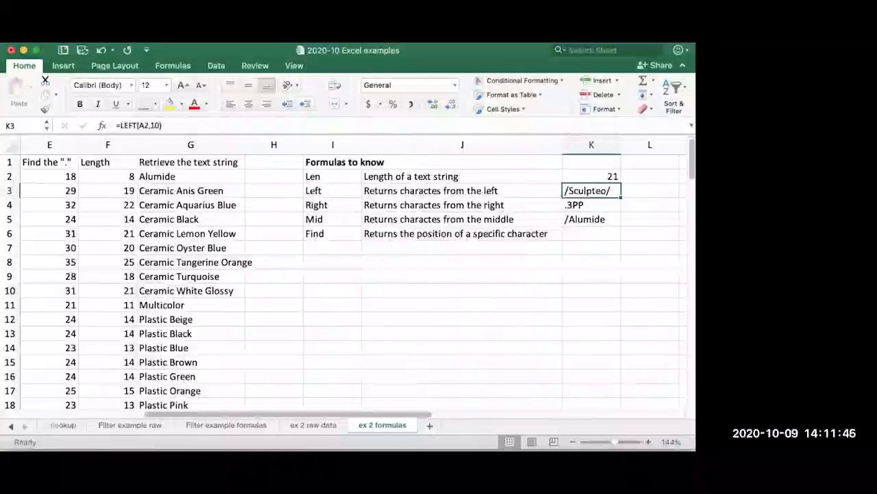
key("F2")
key("Return")
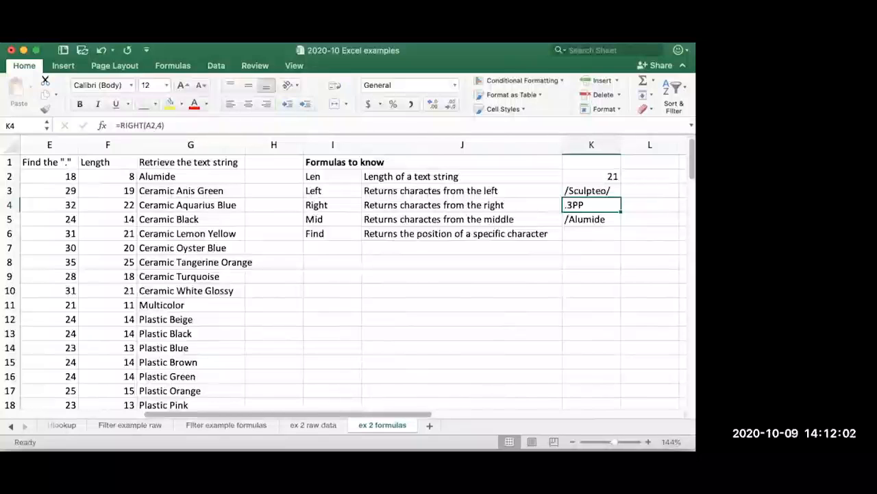
left_click(592, 219)
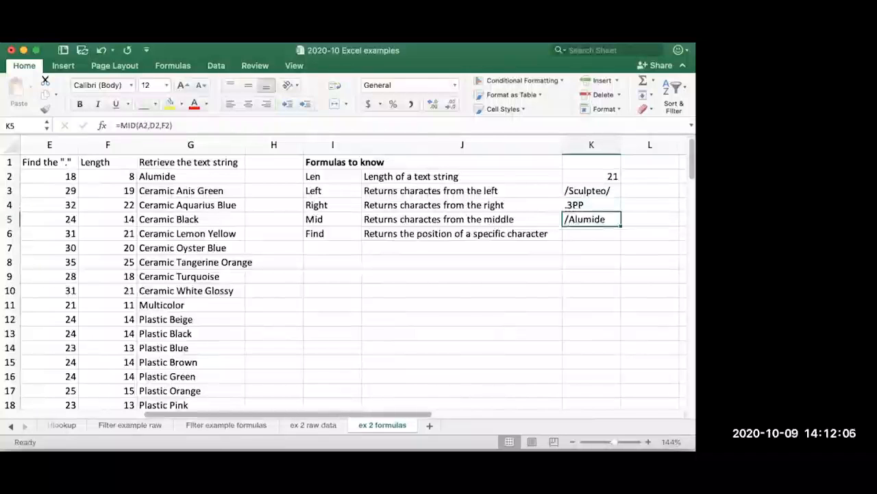
left_click(592, 233)
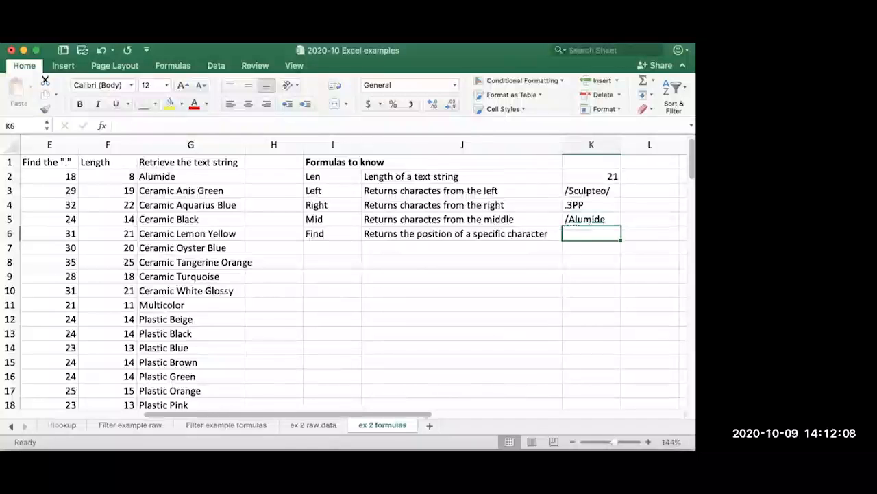
left_click(108, 219)
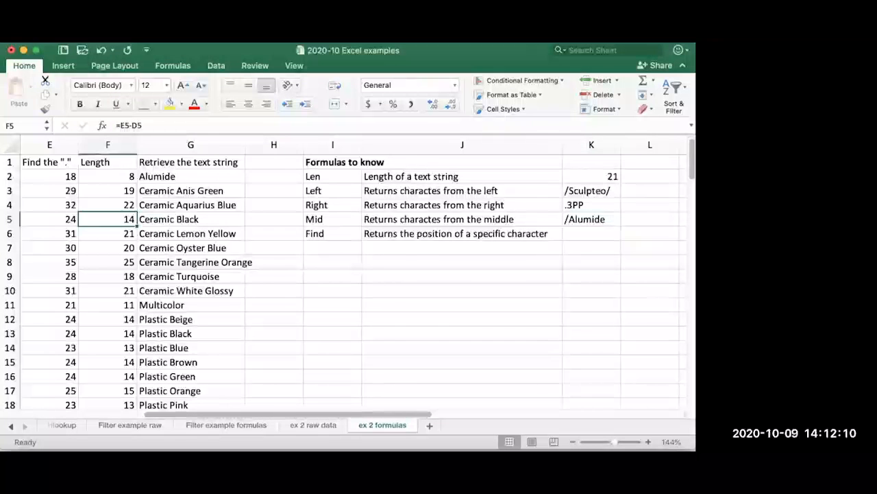
scroll(107, 220, "left", 5)
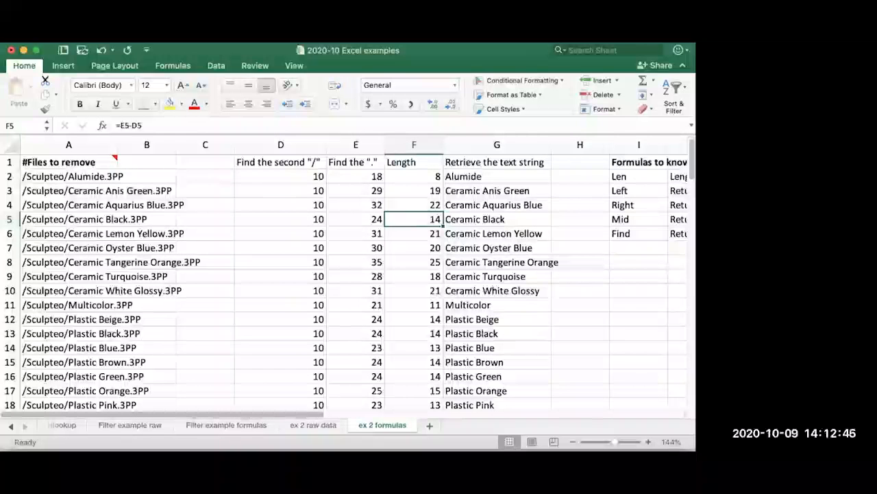
Step: Switch to the PowerPoint presentation and go to the Macros slide
key("super+Tab")
key("Down")
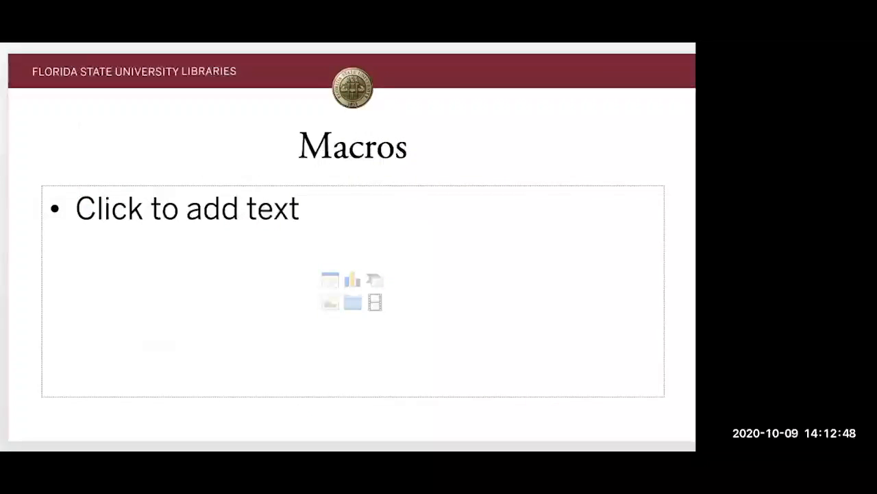